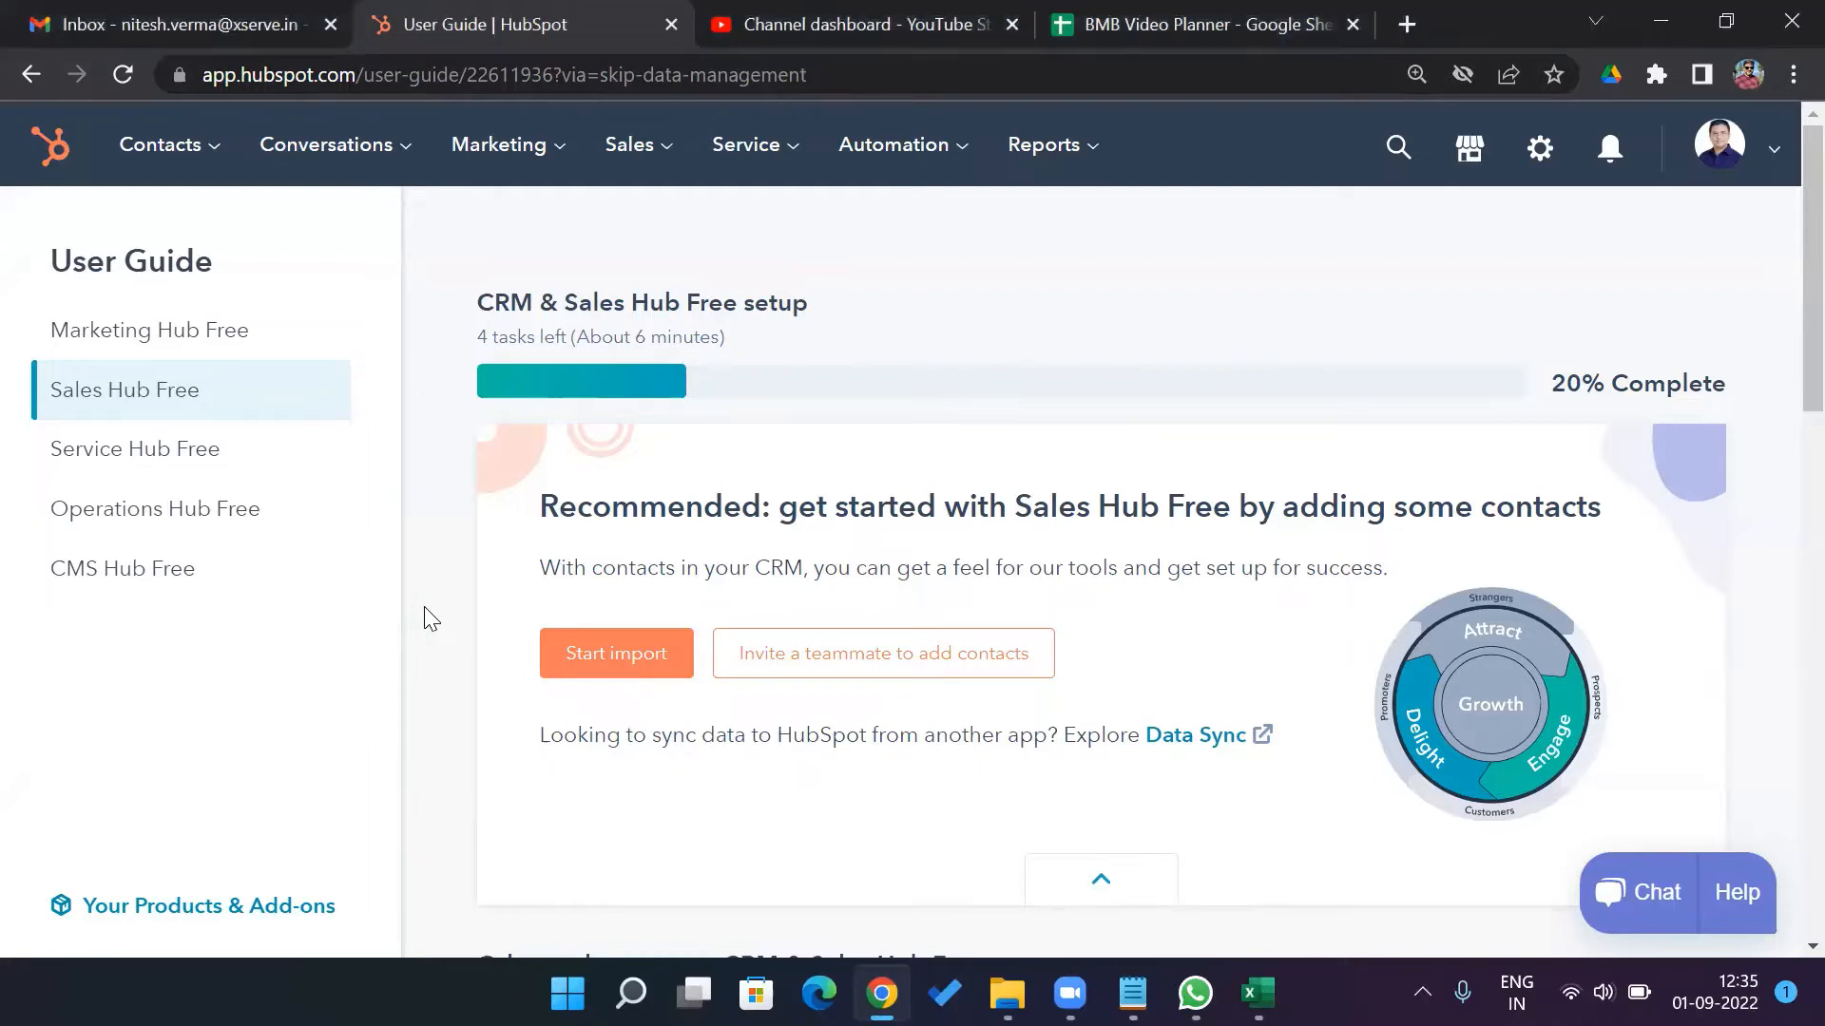
Start a new contact import from a file
{"action": "scroll", "coordinate": [429, 619], "scroll_direction": "down", "scroll_amount": 2}
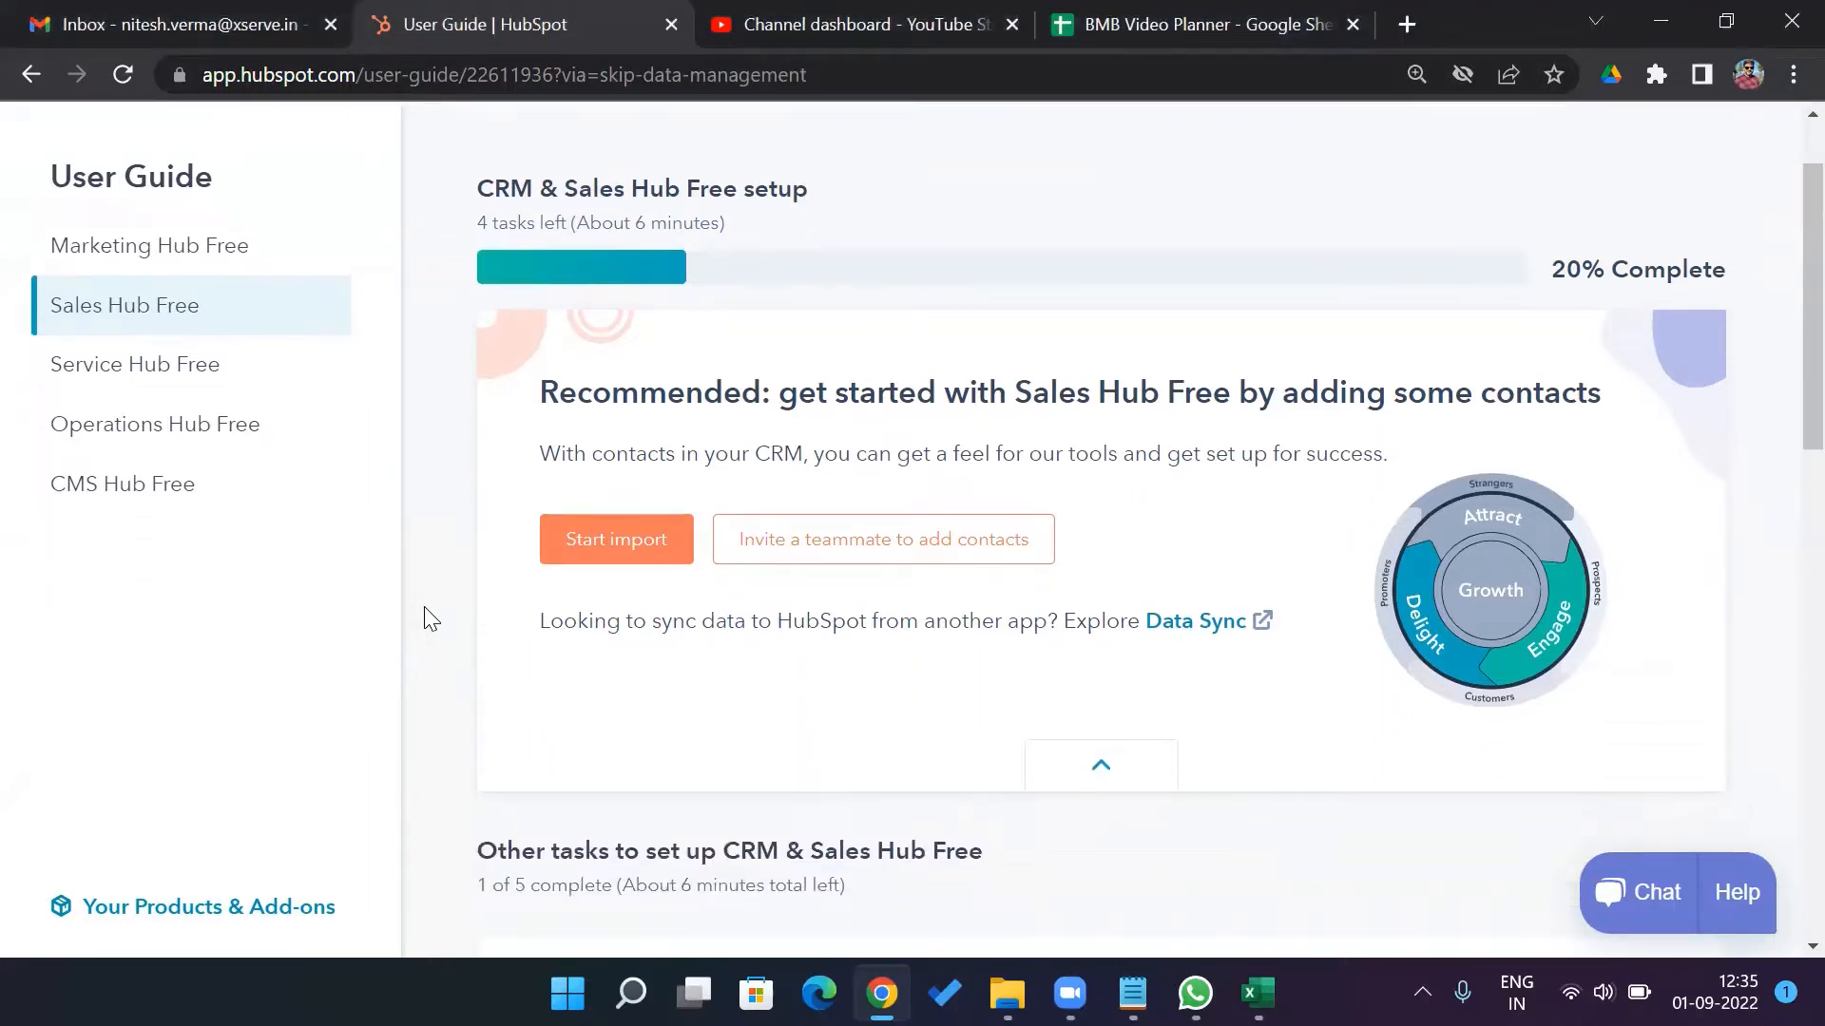
{"action": "scroll", "coordinate": [430, 619], "scroll_direction": "down", "scroll_amount": 5}
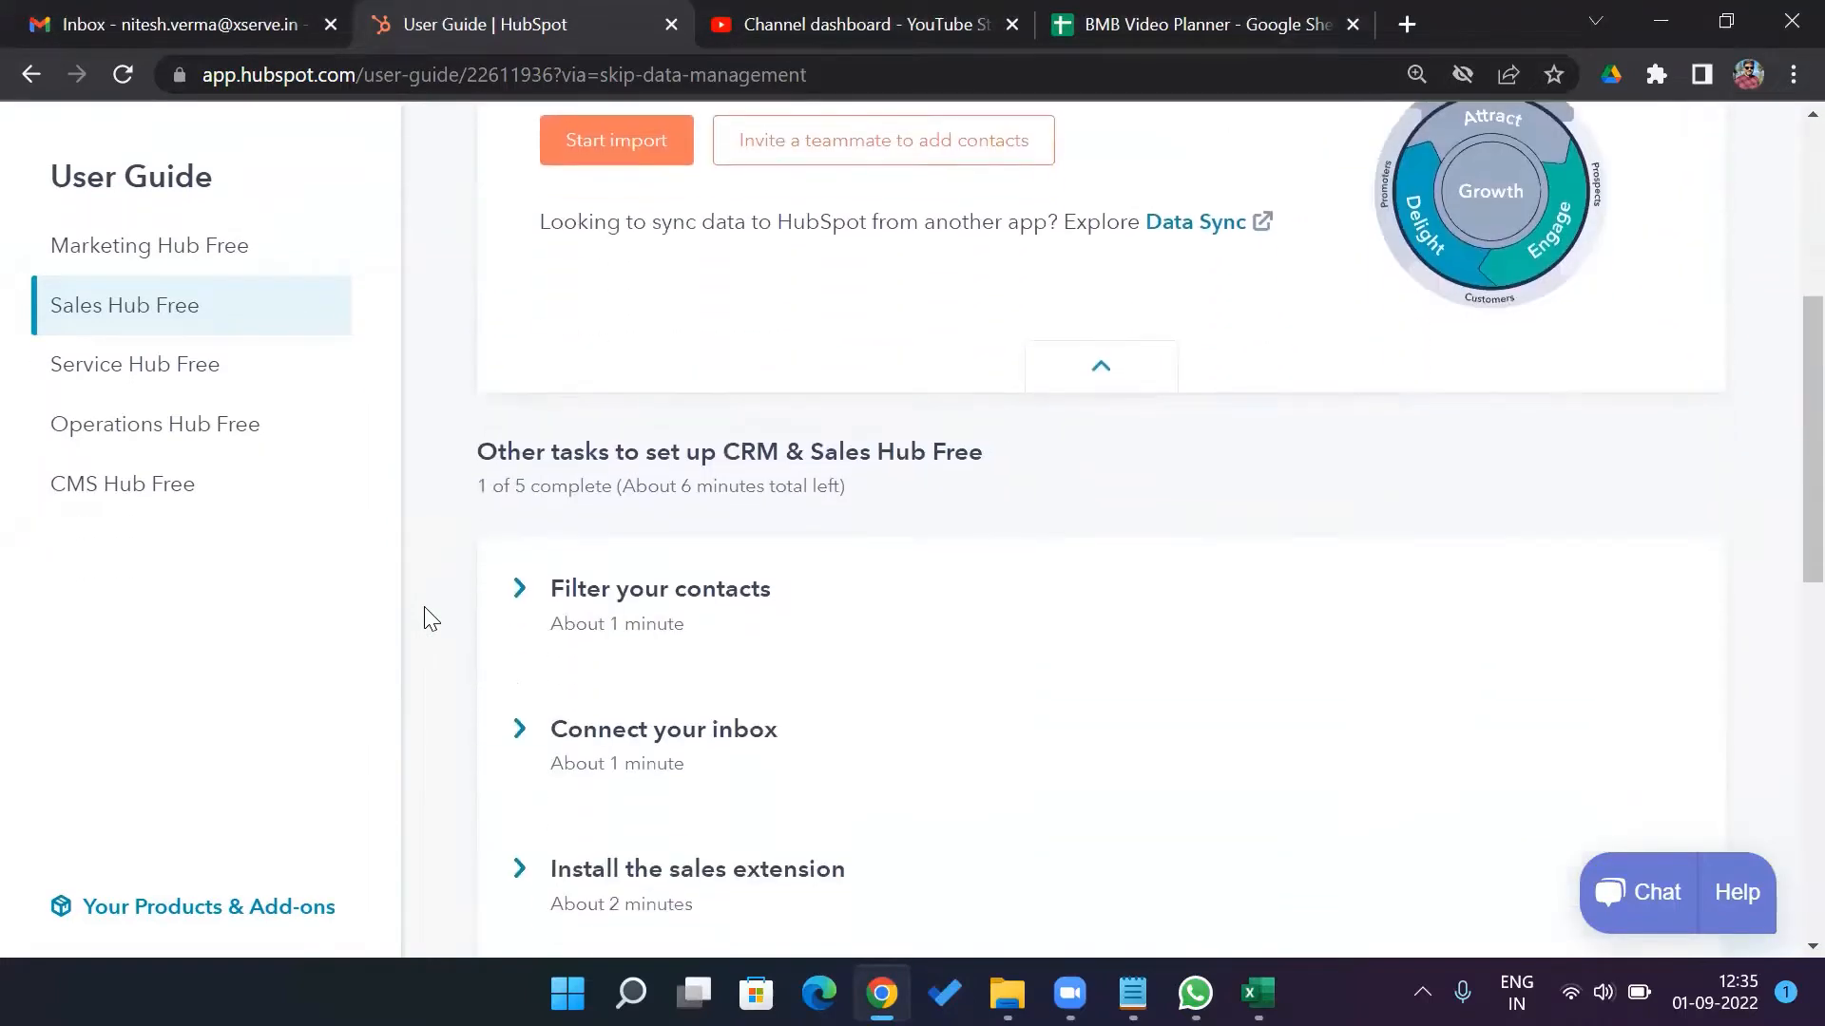
{"action": "scroll", "coordinate": [429, 619], "scroll_direction": "down", "scroll_amount": 1}
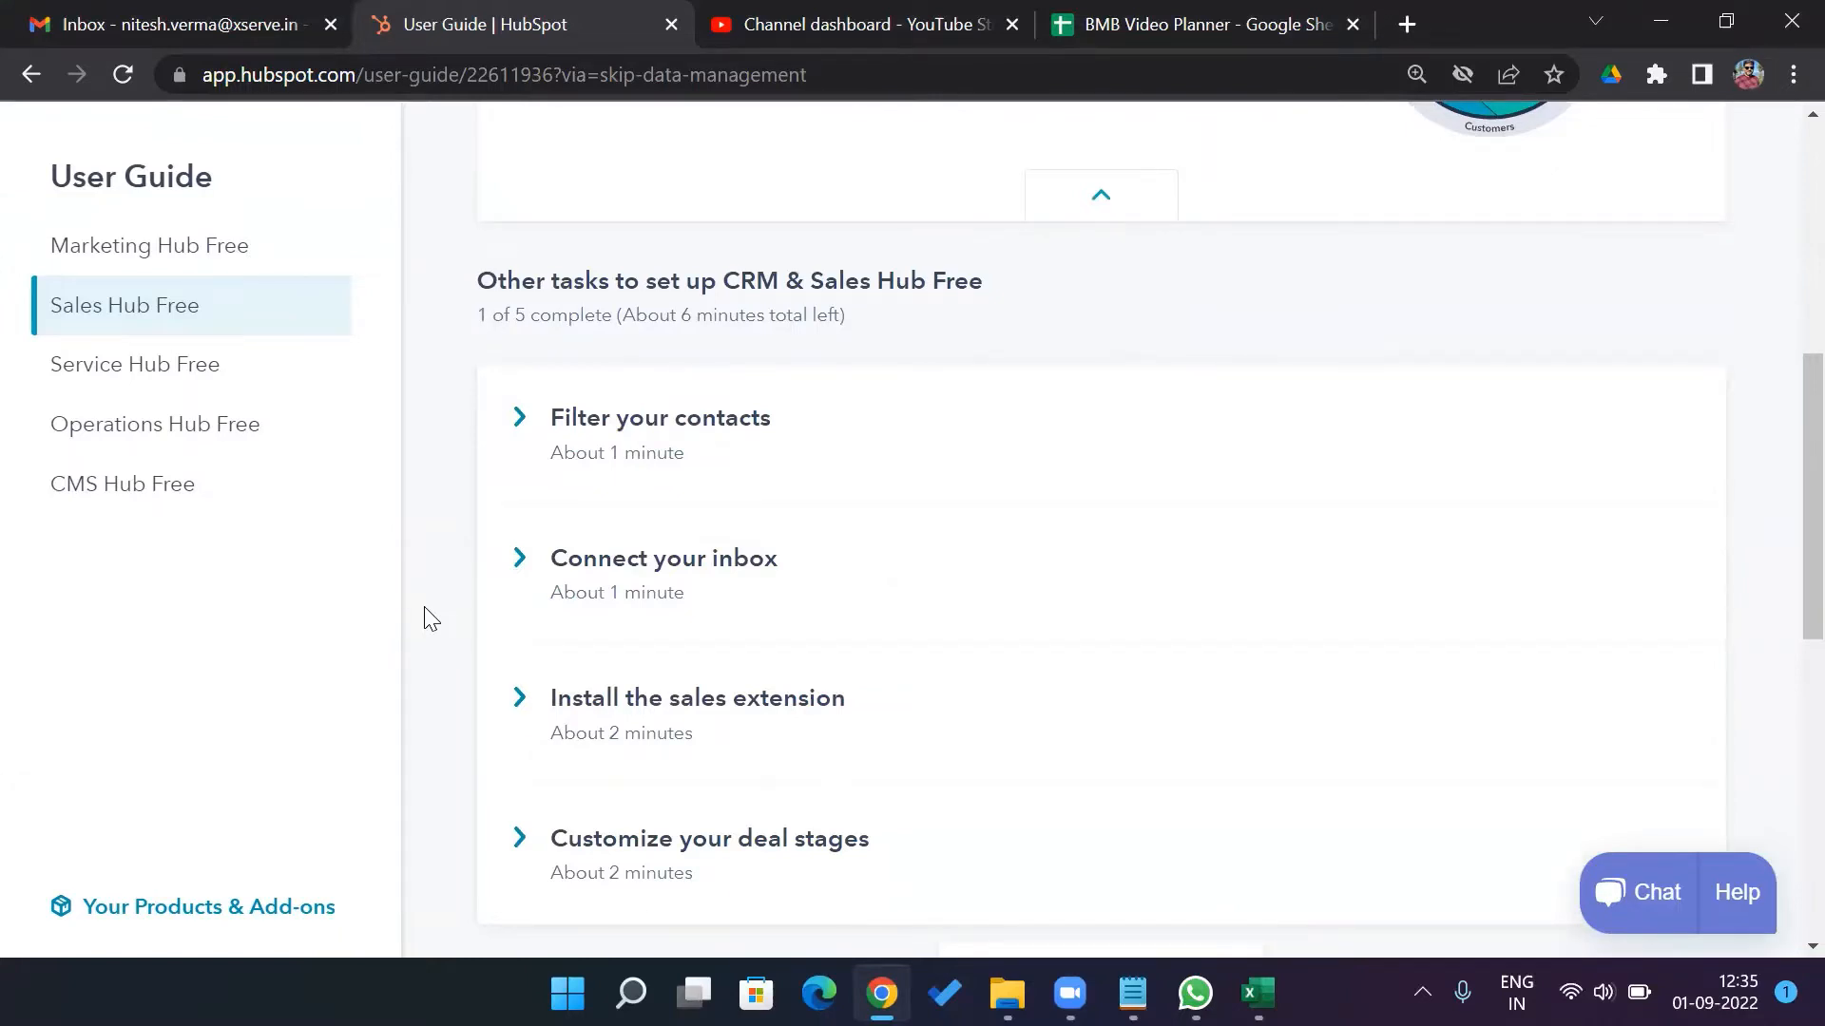
{"action": "scroll", "coordinate": [431, 619], "scroll_direction": "down", "scroll_amount": 1}
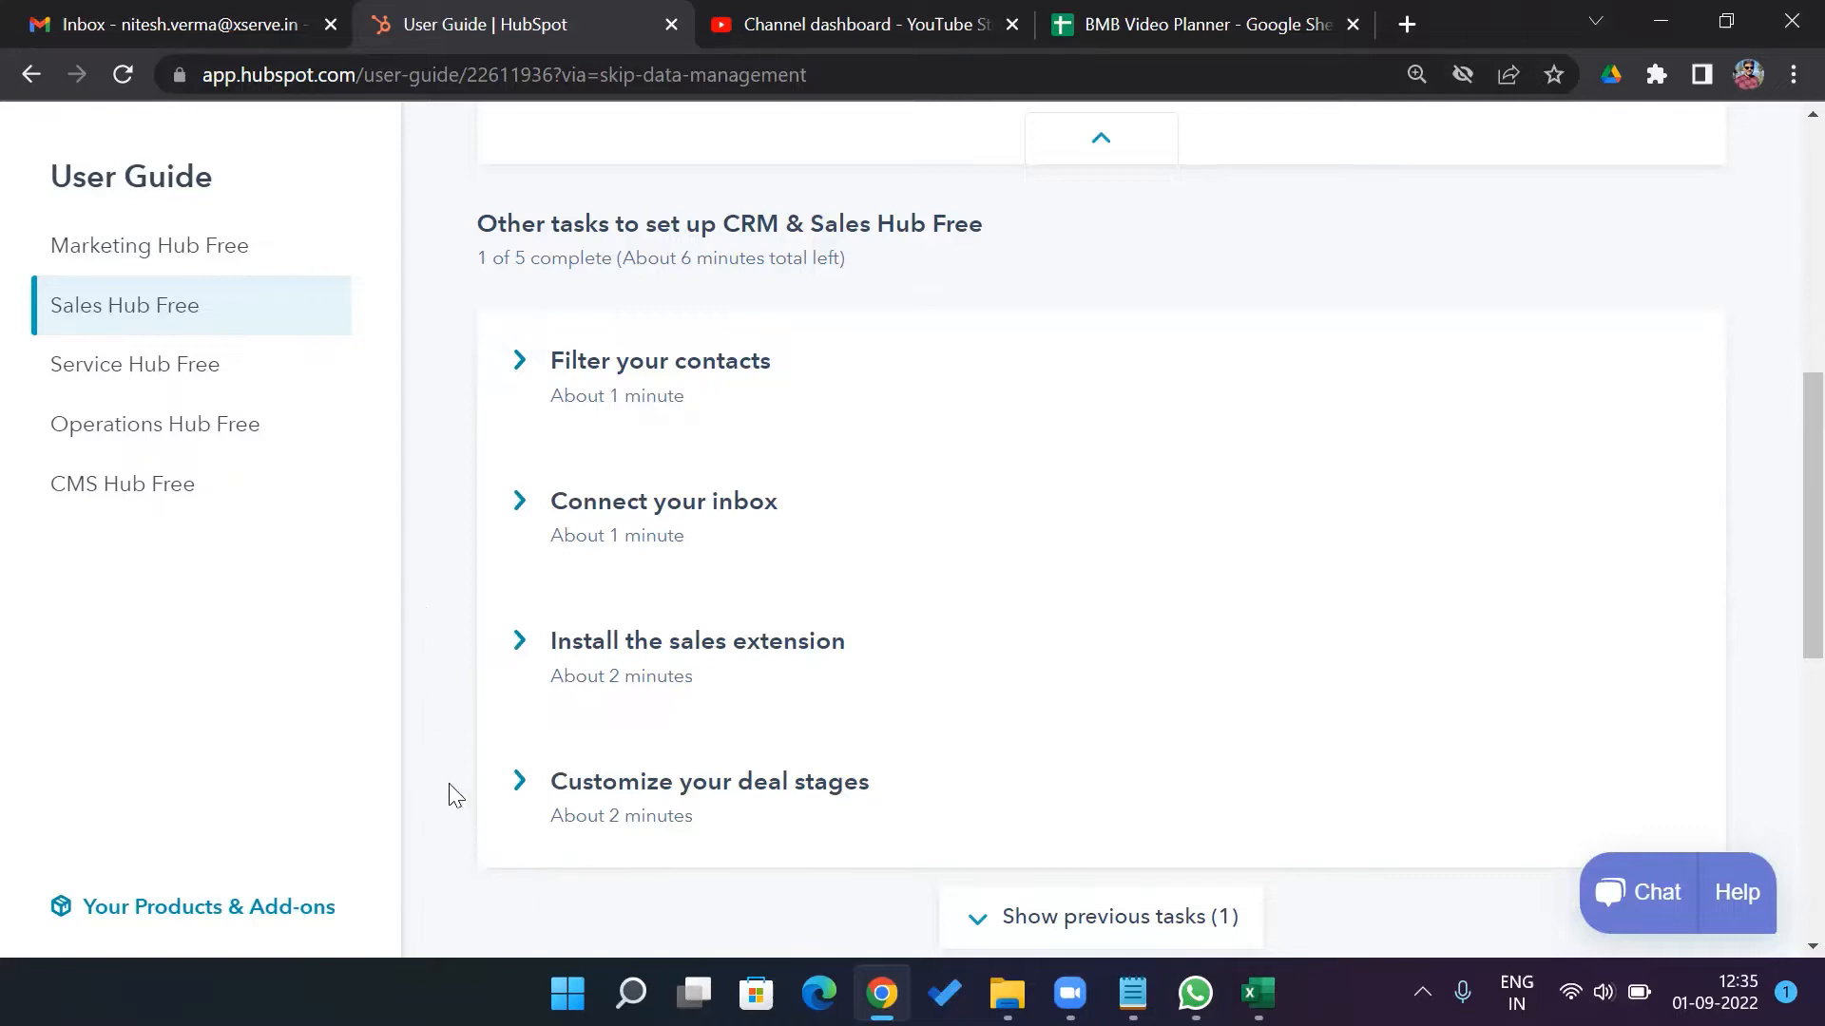
{"action": "scroll", "coordinate": [454, 794], "scroll_direction": "up", "scroll_amount": 8}
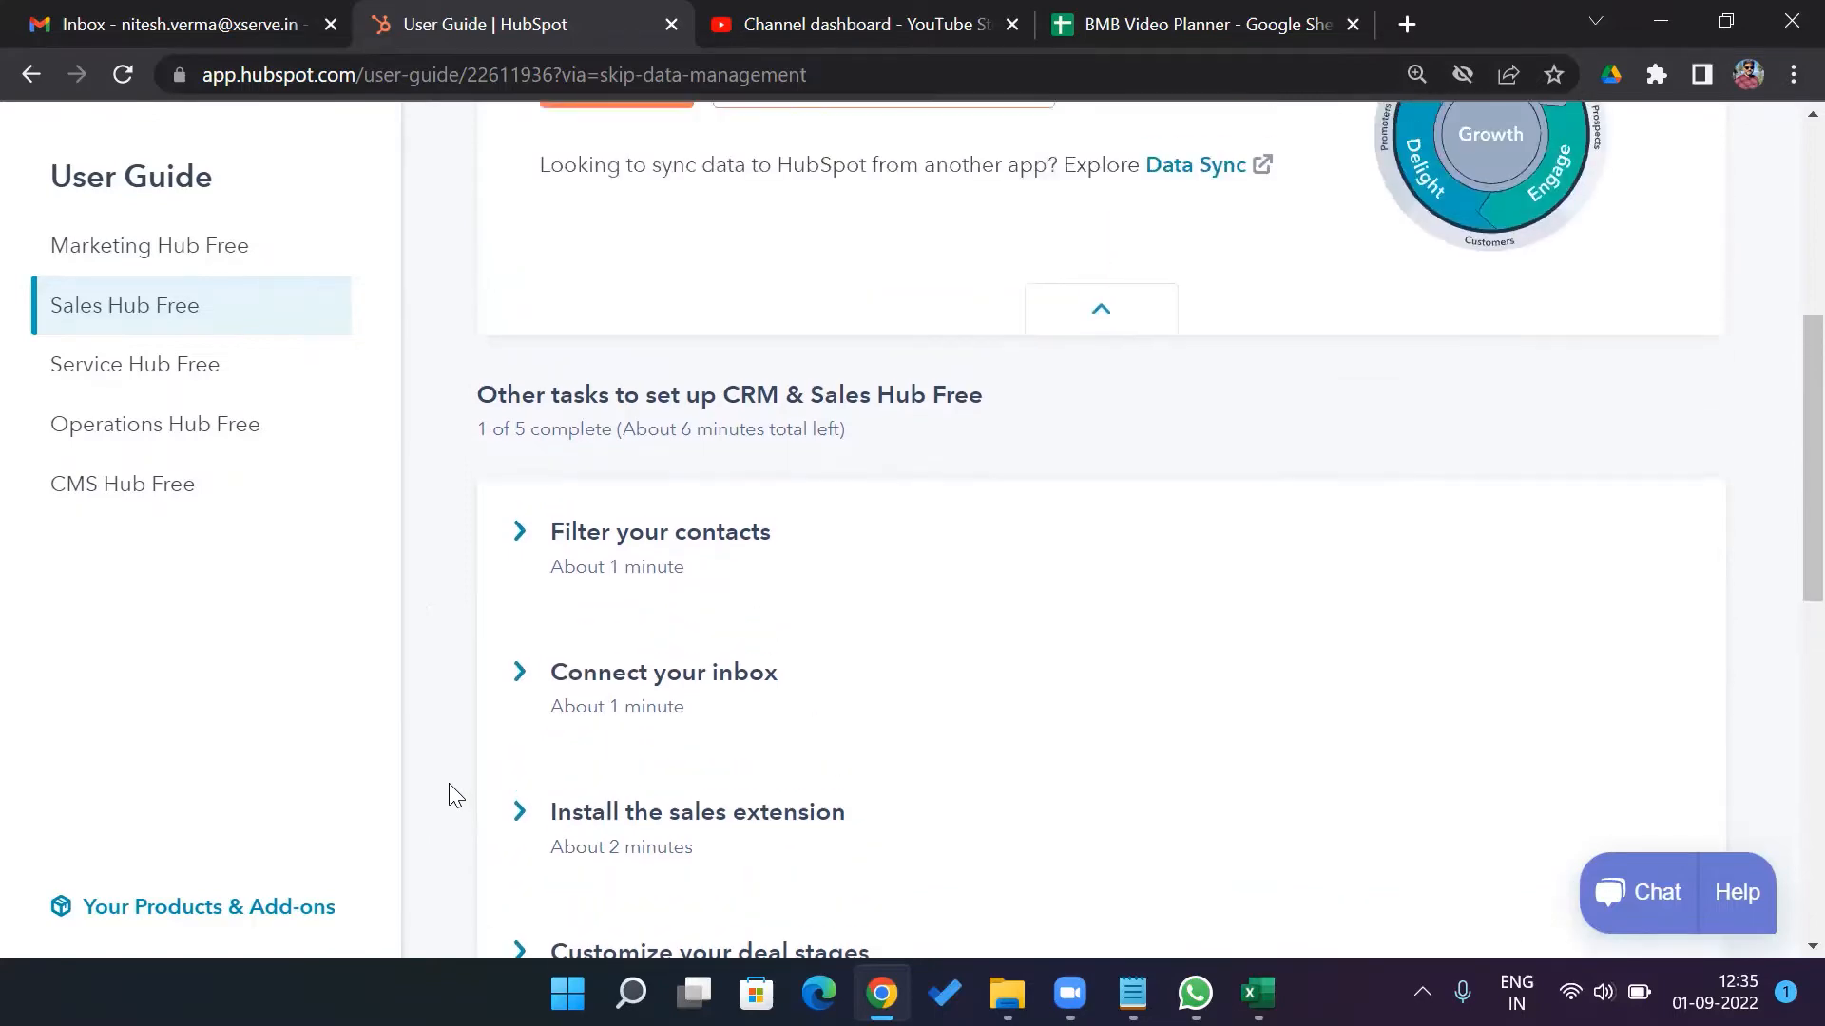
{"action": "scroll", "coordinate": [454, 794], "scroll_direction": "down", "scroll_amount": 1}
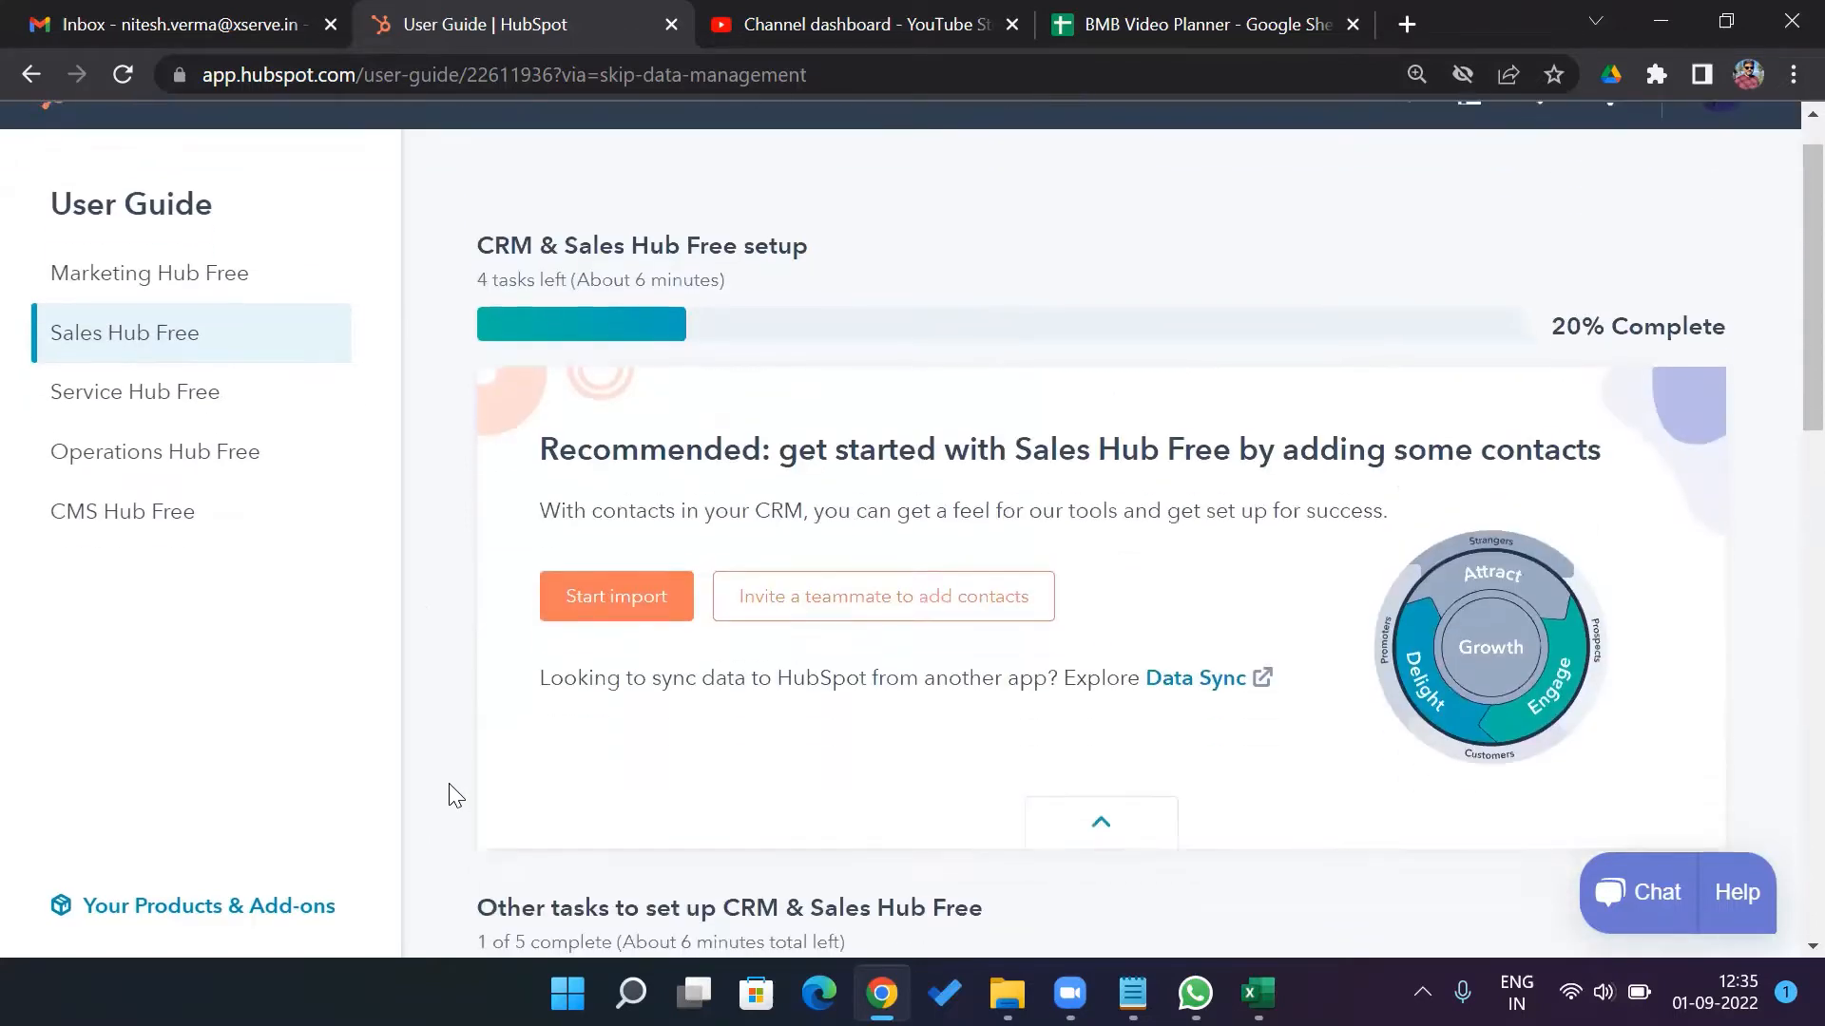
{"action": "left_click", "coordinate": [639, 608]}
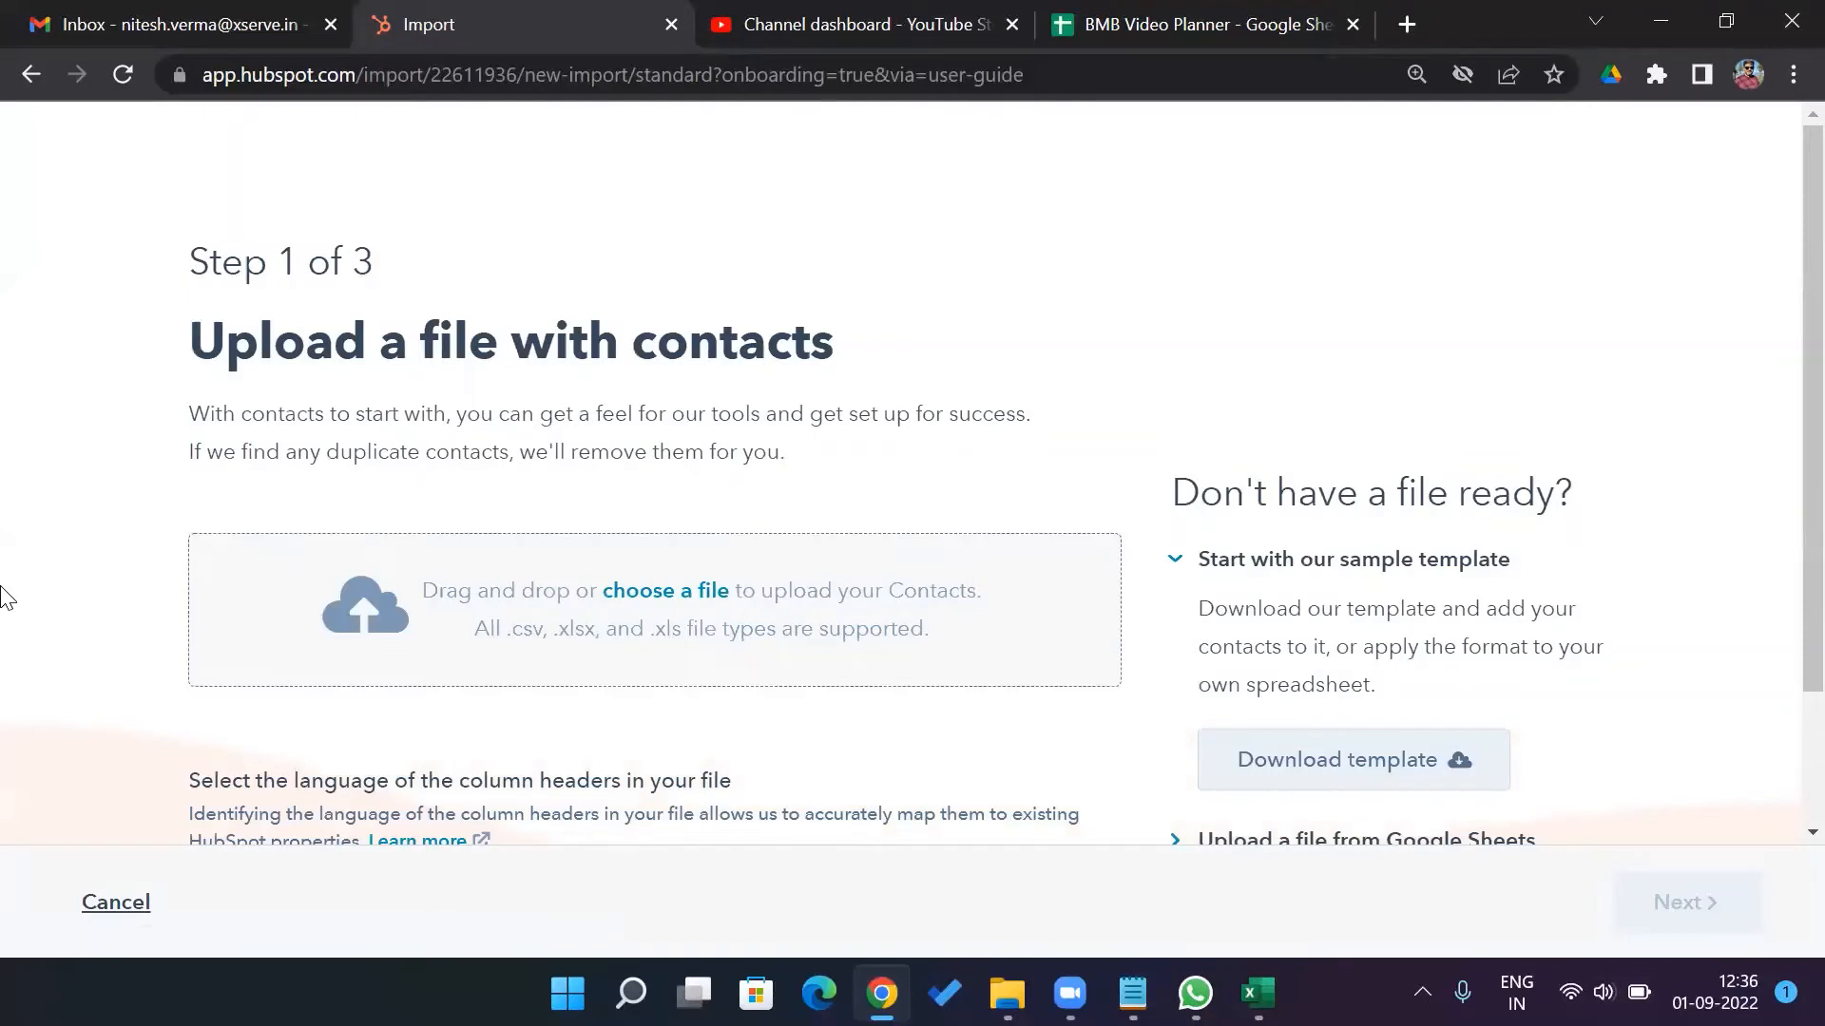
Upload Demo Data_Hubspot.xlsx from Desktop > TempF and continue to Step 2
{"action": "left_click", "coordinate": [701, 592]}
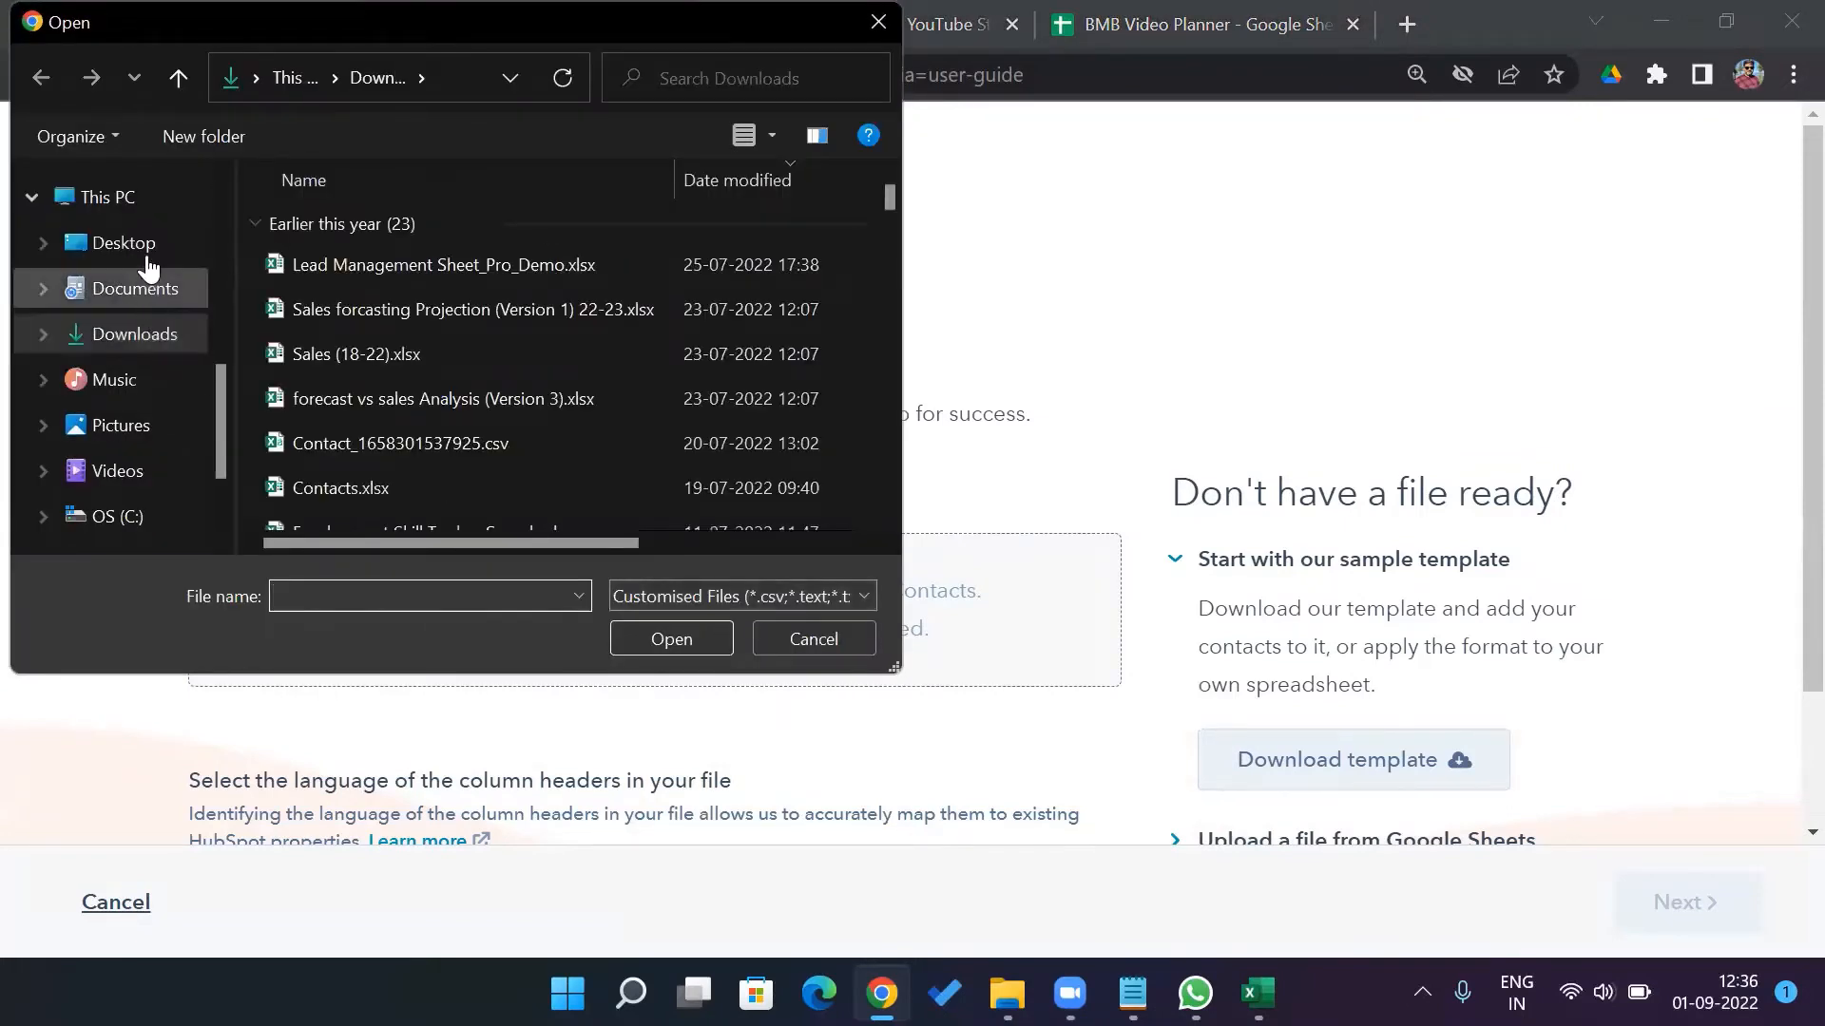
{"action": "left_click", "coordinate": [144, 245]}
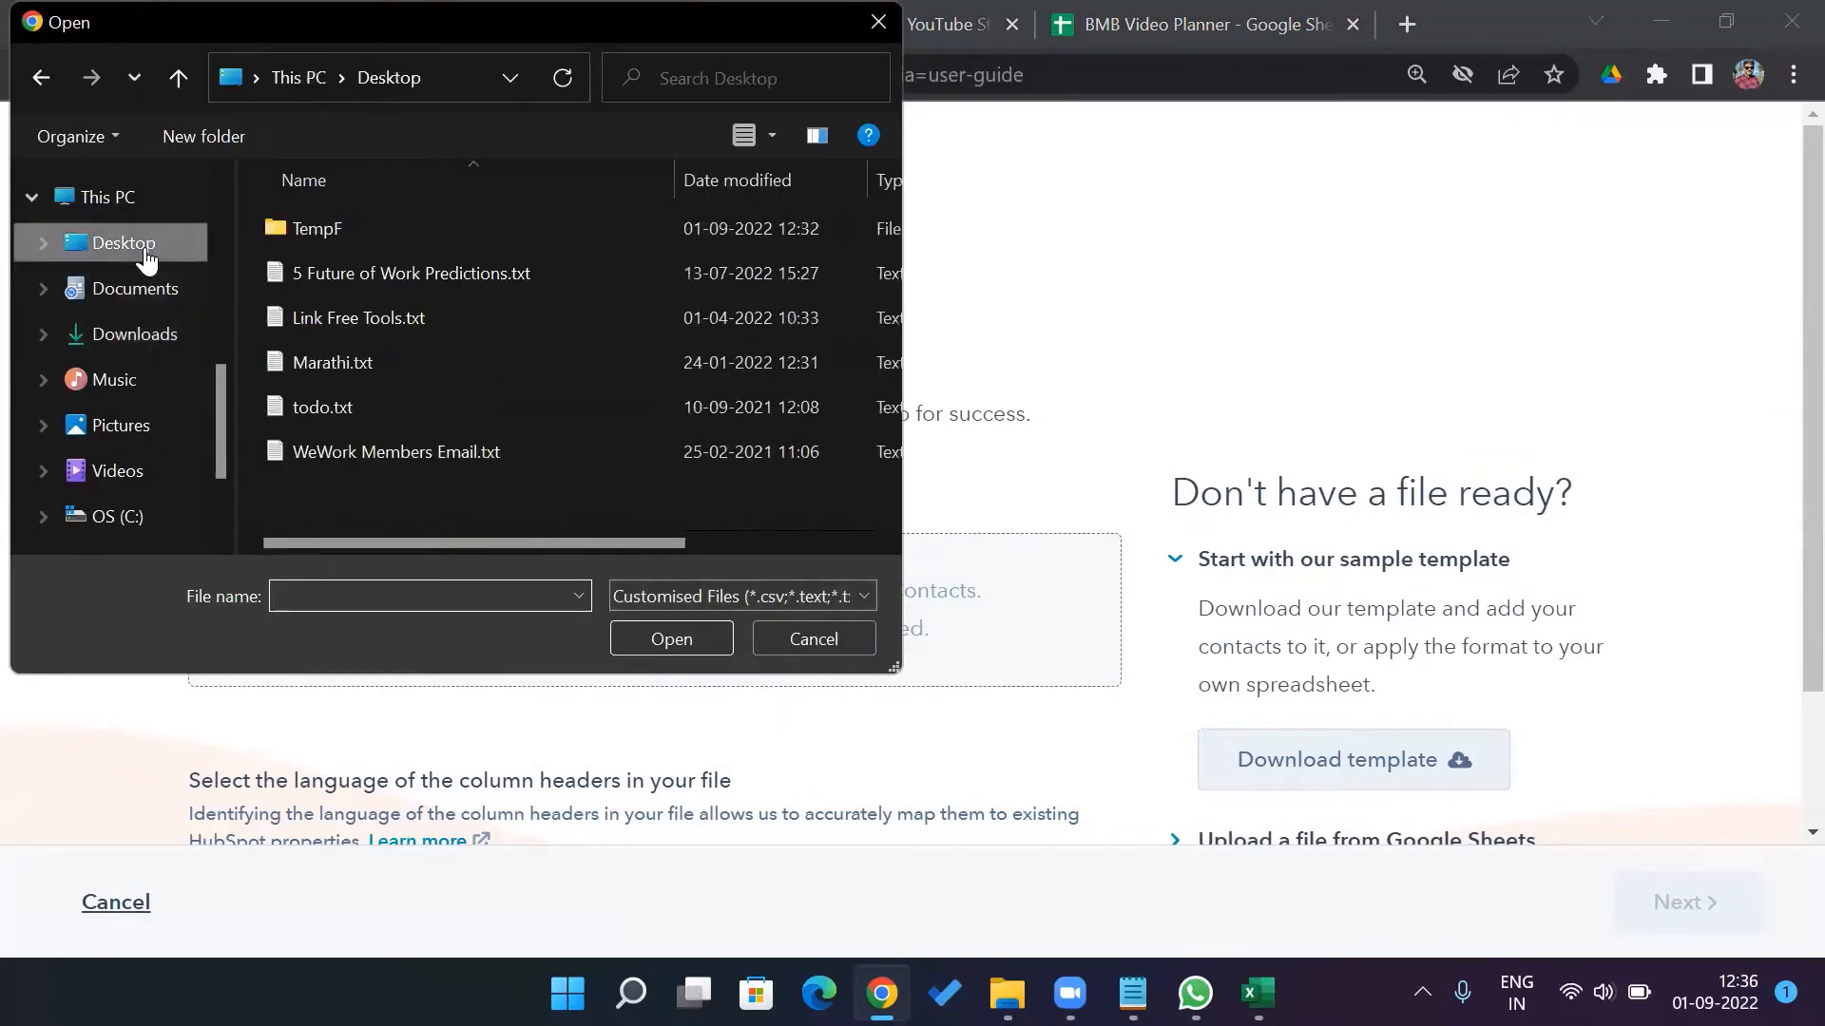
{"action": "double_click", "coordinate": [354, 234]}
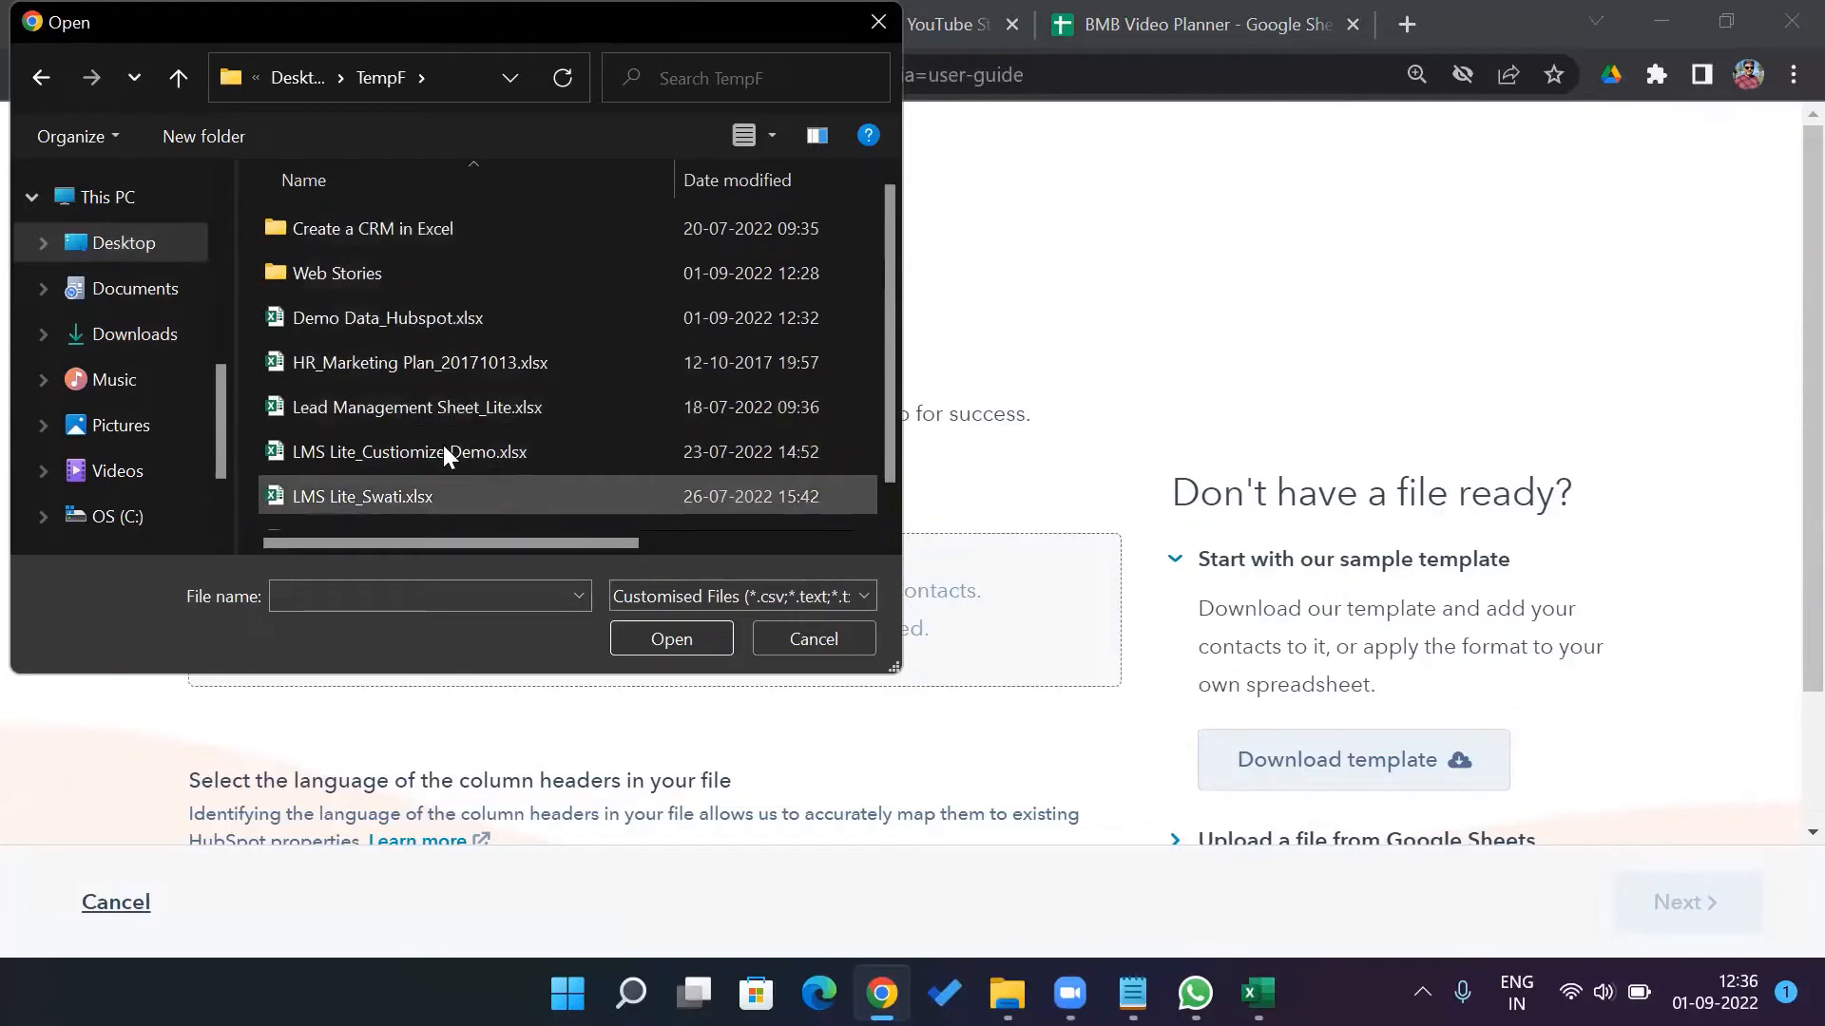
{"action": "left_click", "coordinate": [585, 323]}
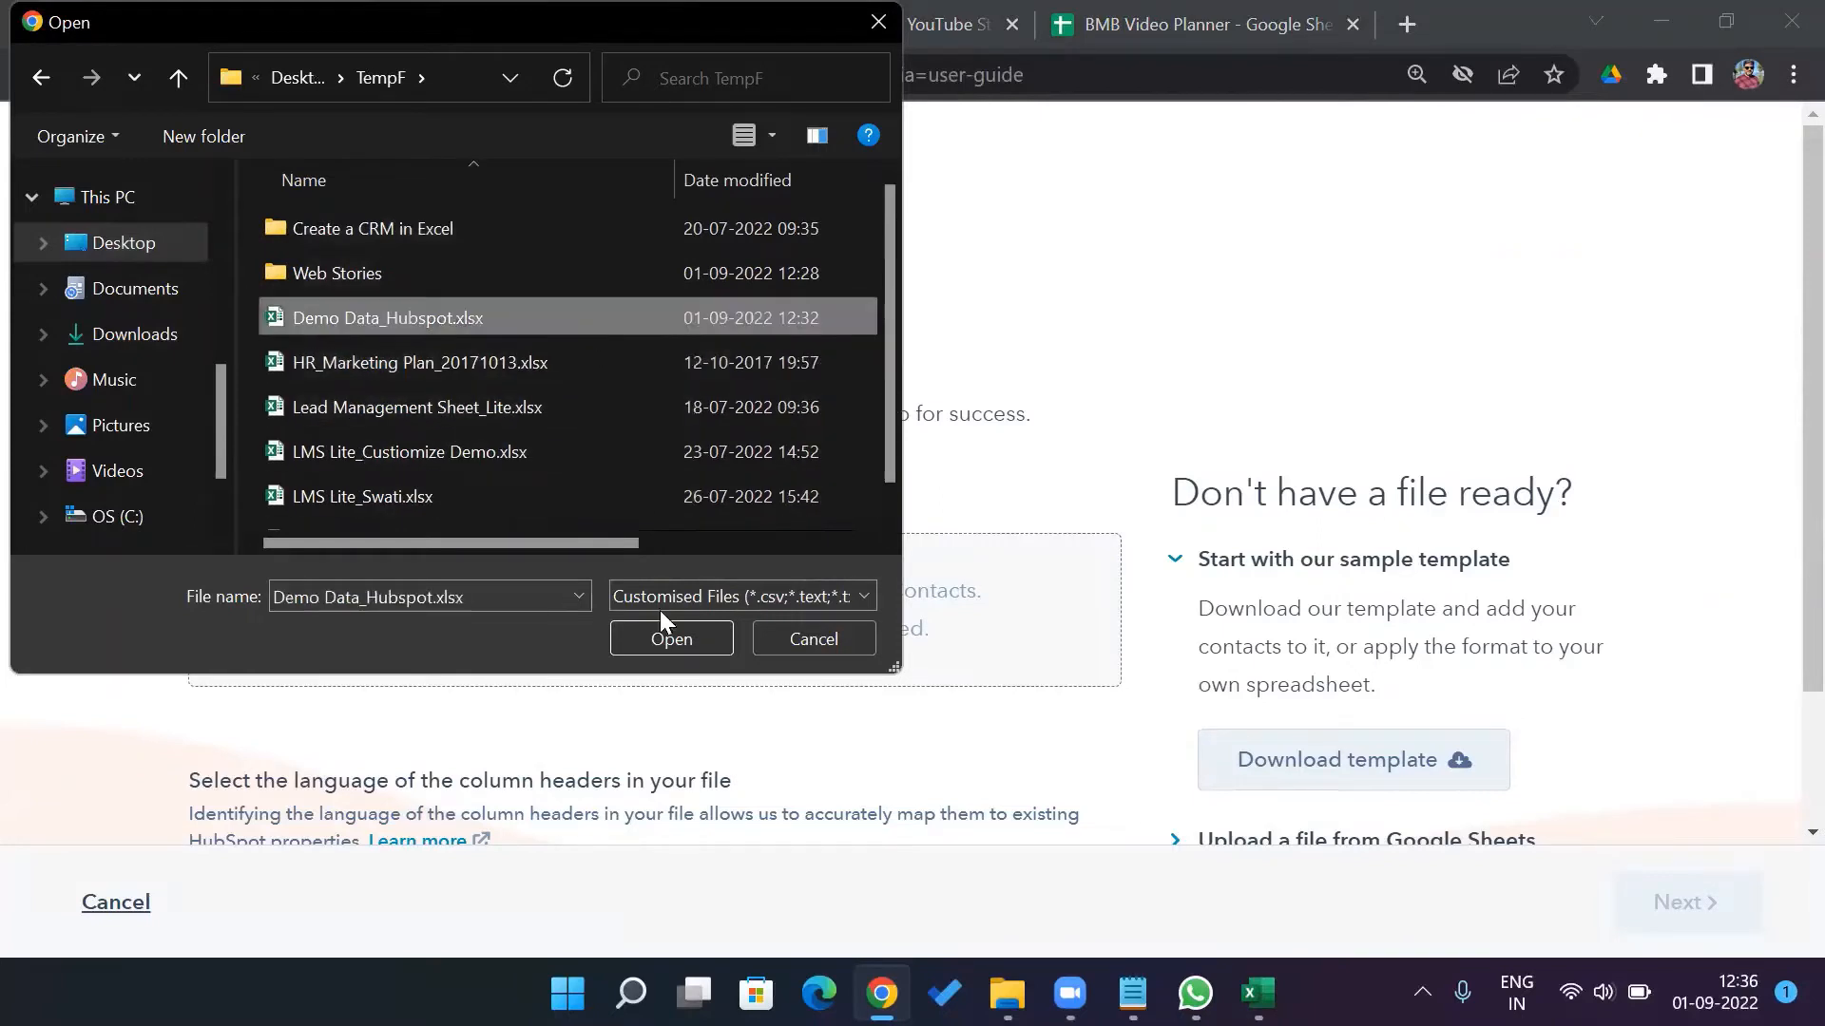
{"action": "left_click", "coordinate": [670, 637]}
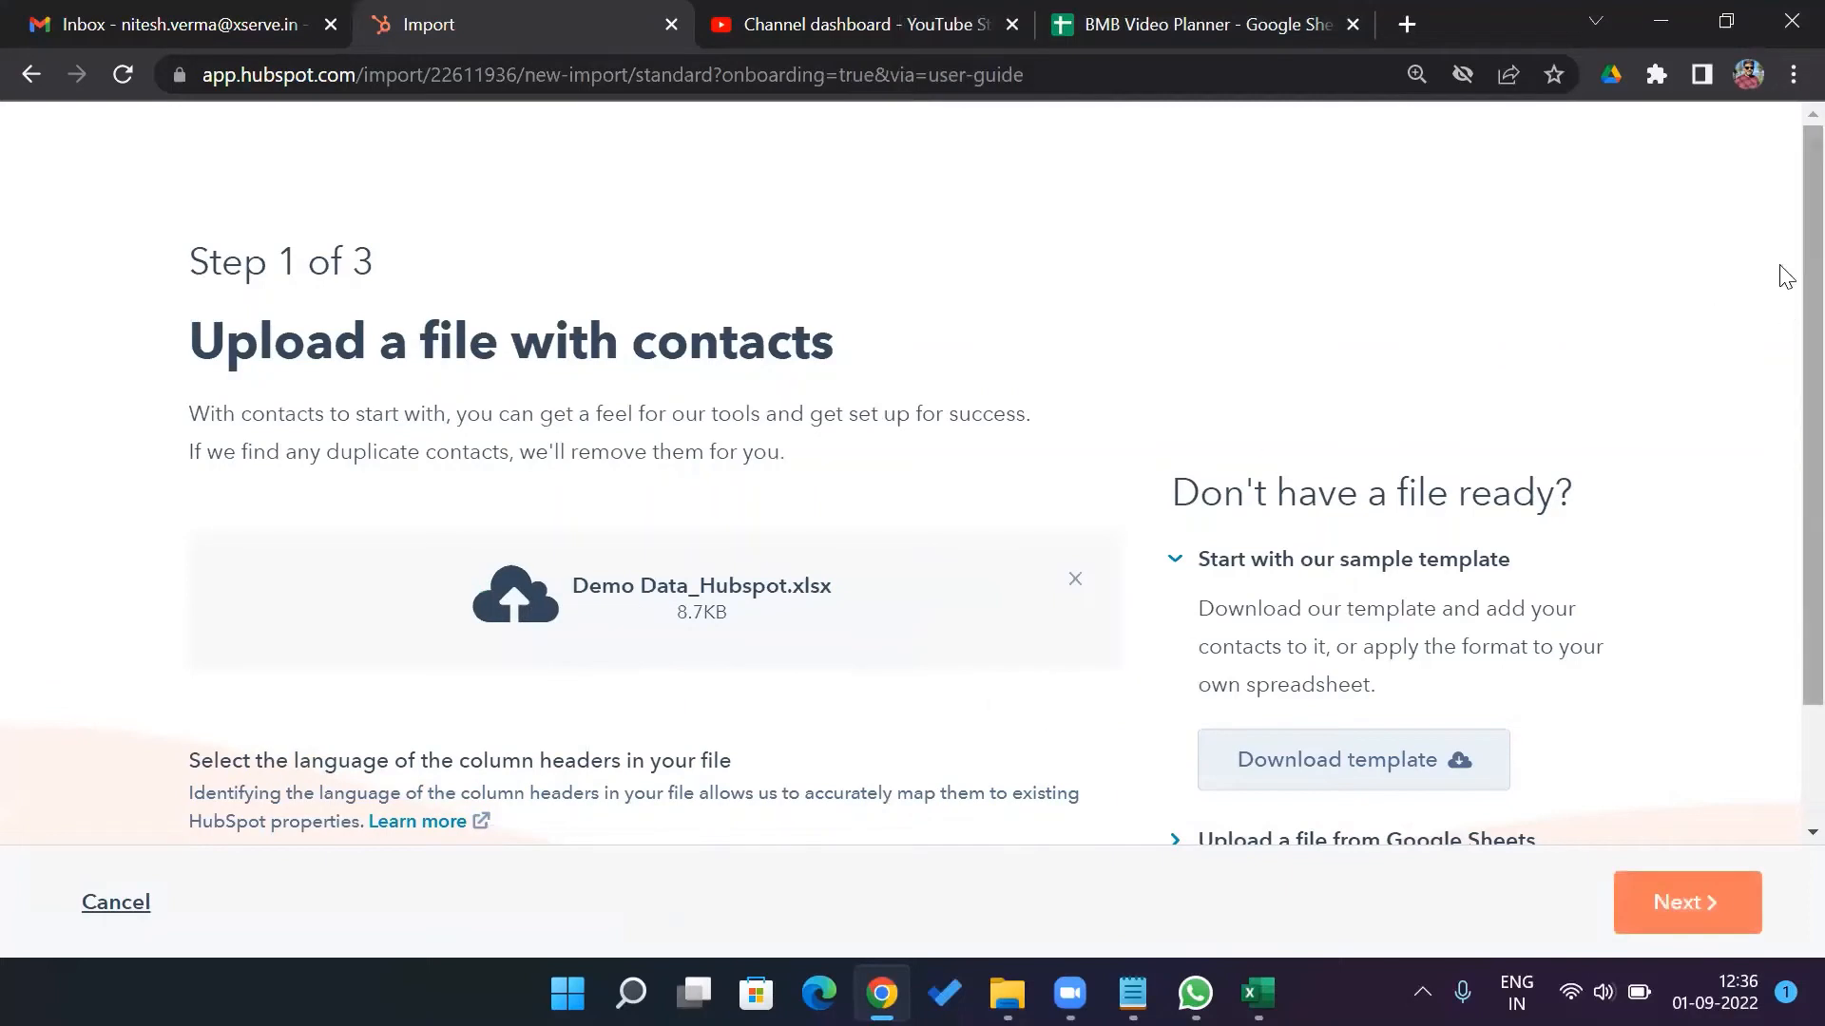
{"action": "scroll", "coordinate": [1780, 447], "scroll_direction": "down", "scroll_amount": 2}
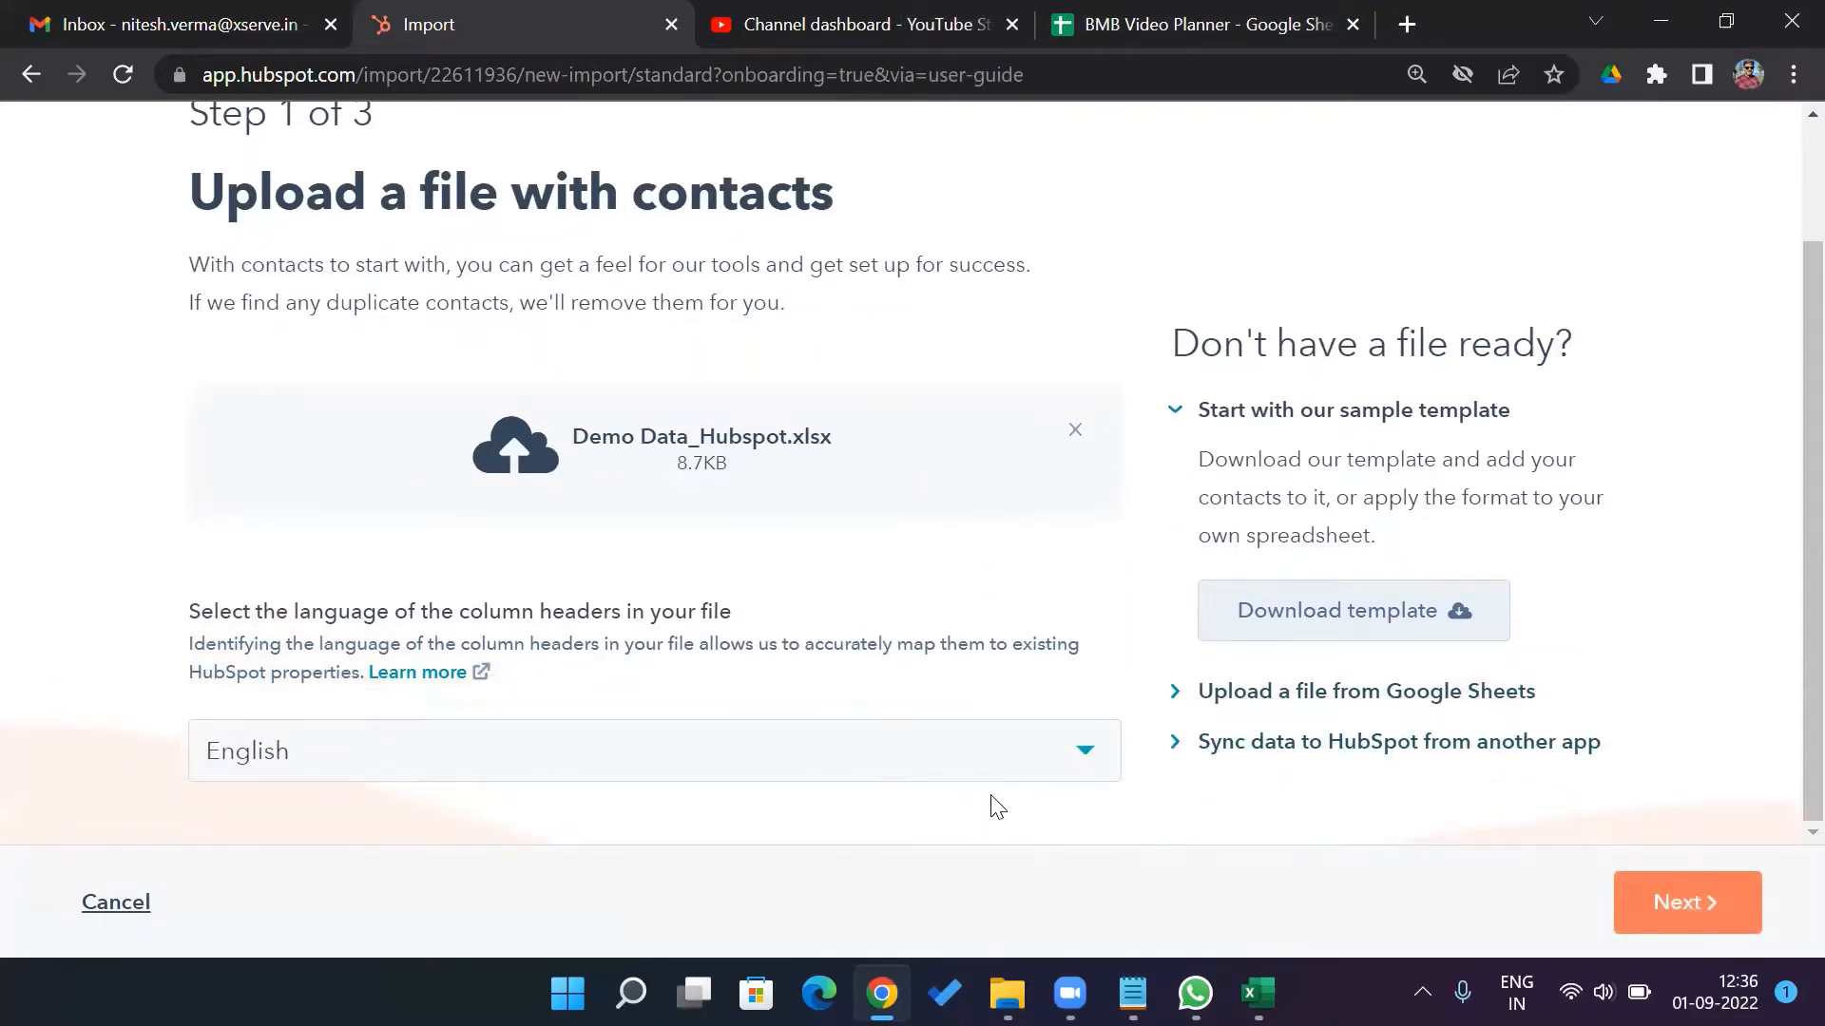
{"action": "left_click", "coordinate": [1670, 908]}
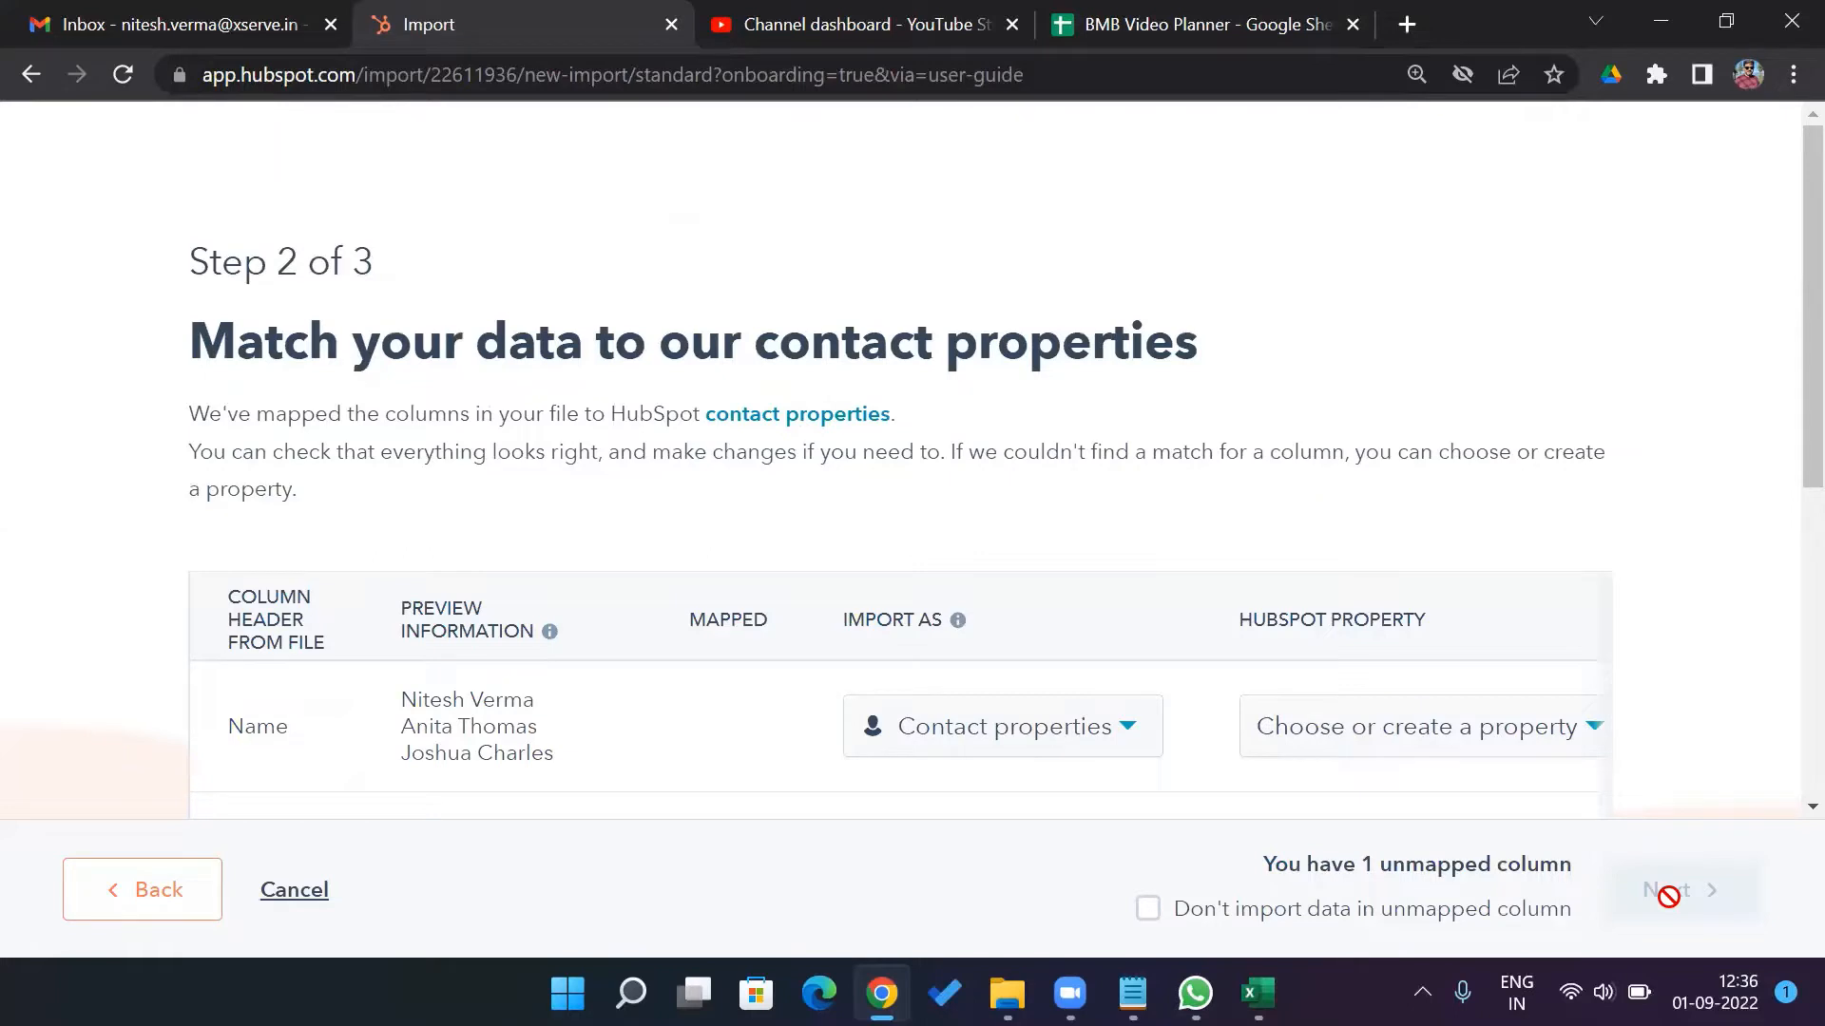
Review the Name column's import options and property list without changing anything
{"action": "scroll", "coordinate": [1785, 513], "scroll_direction": "down", "scroll_amount": 1}
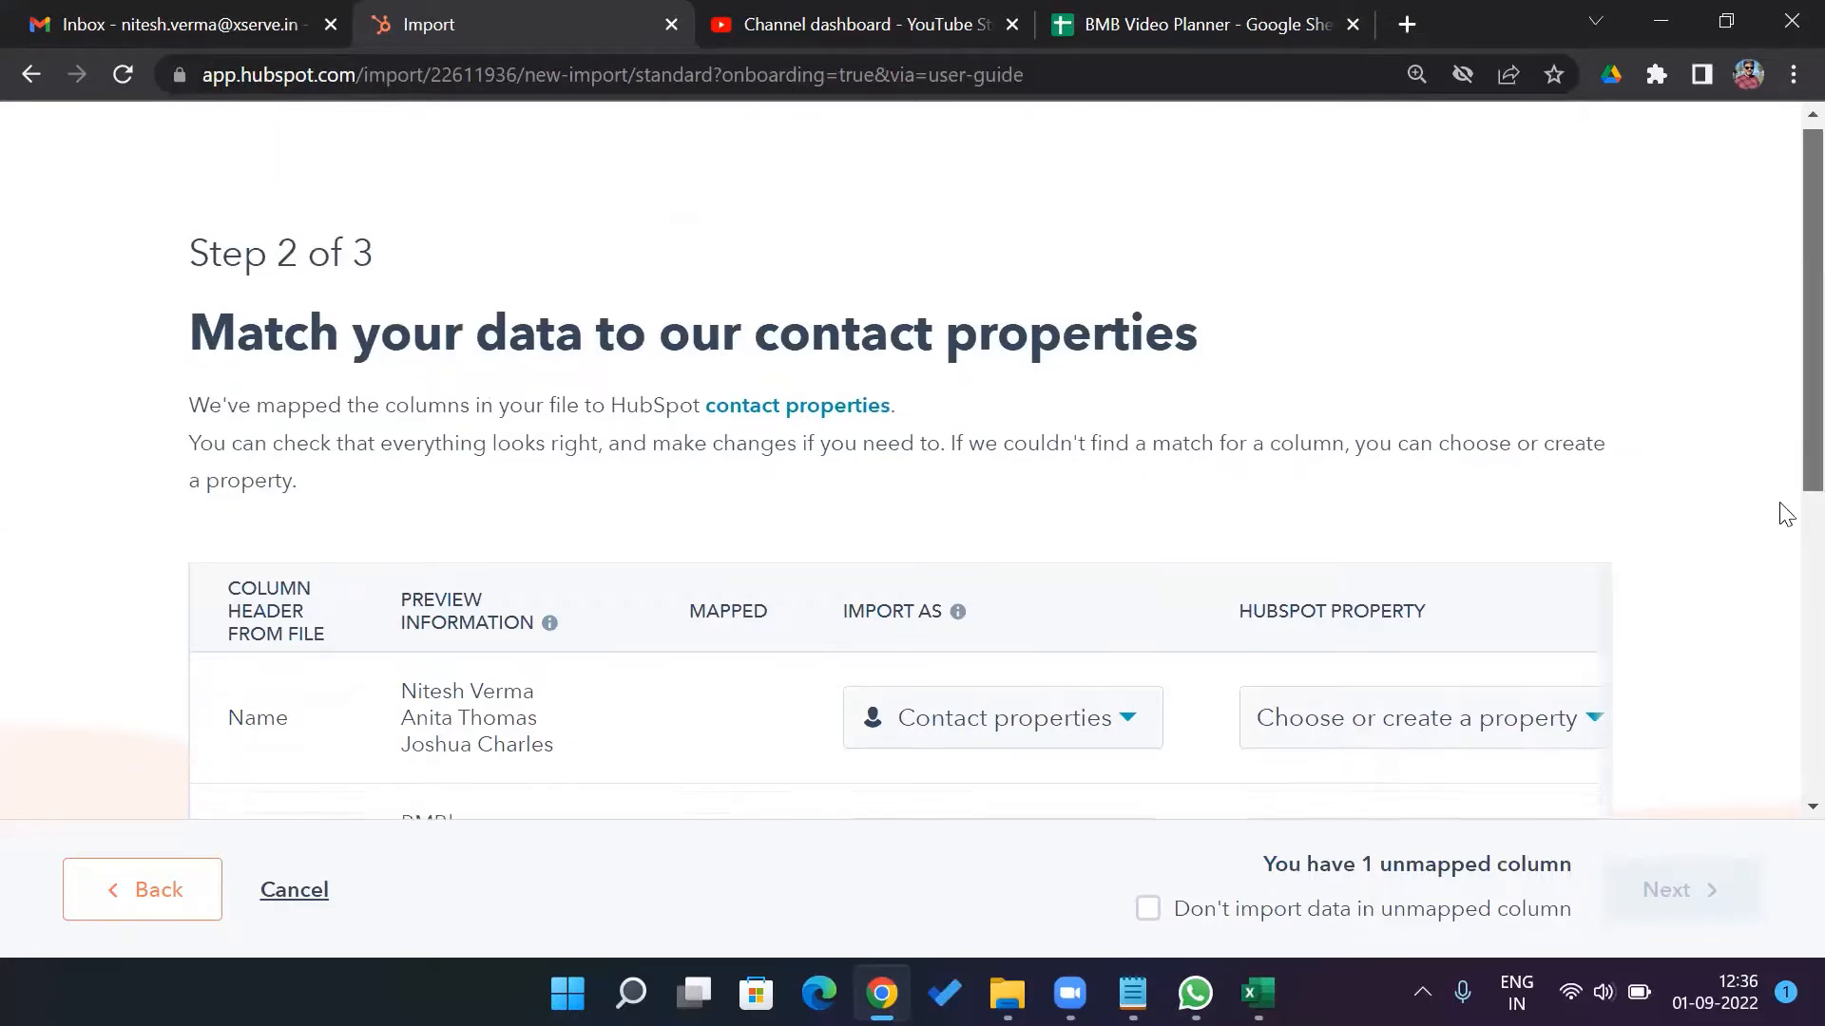
{"action": "scroll", "coordinate": [1782, 570], "scroll_direction": "down", "scroll_amount": 3}
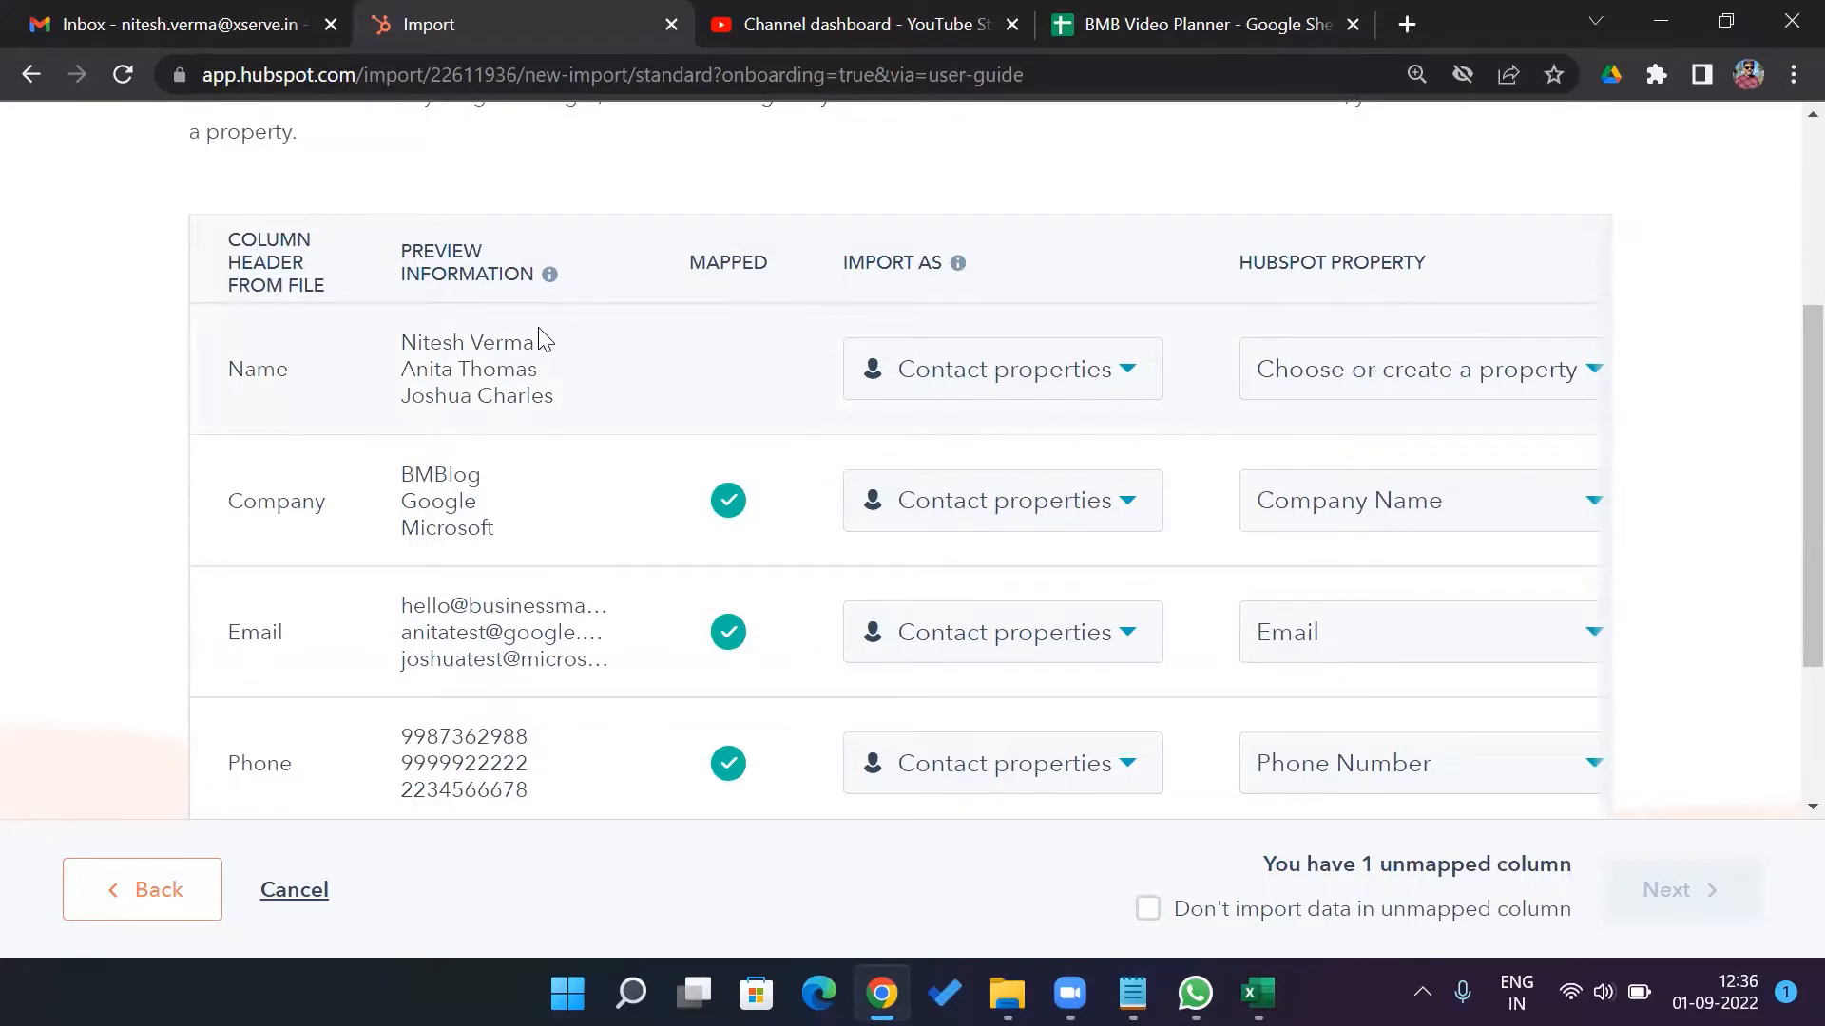
{"action": "left_click", "coordinate": [1127, 373]}
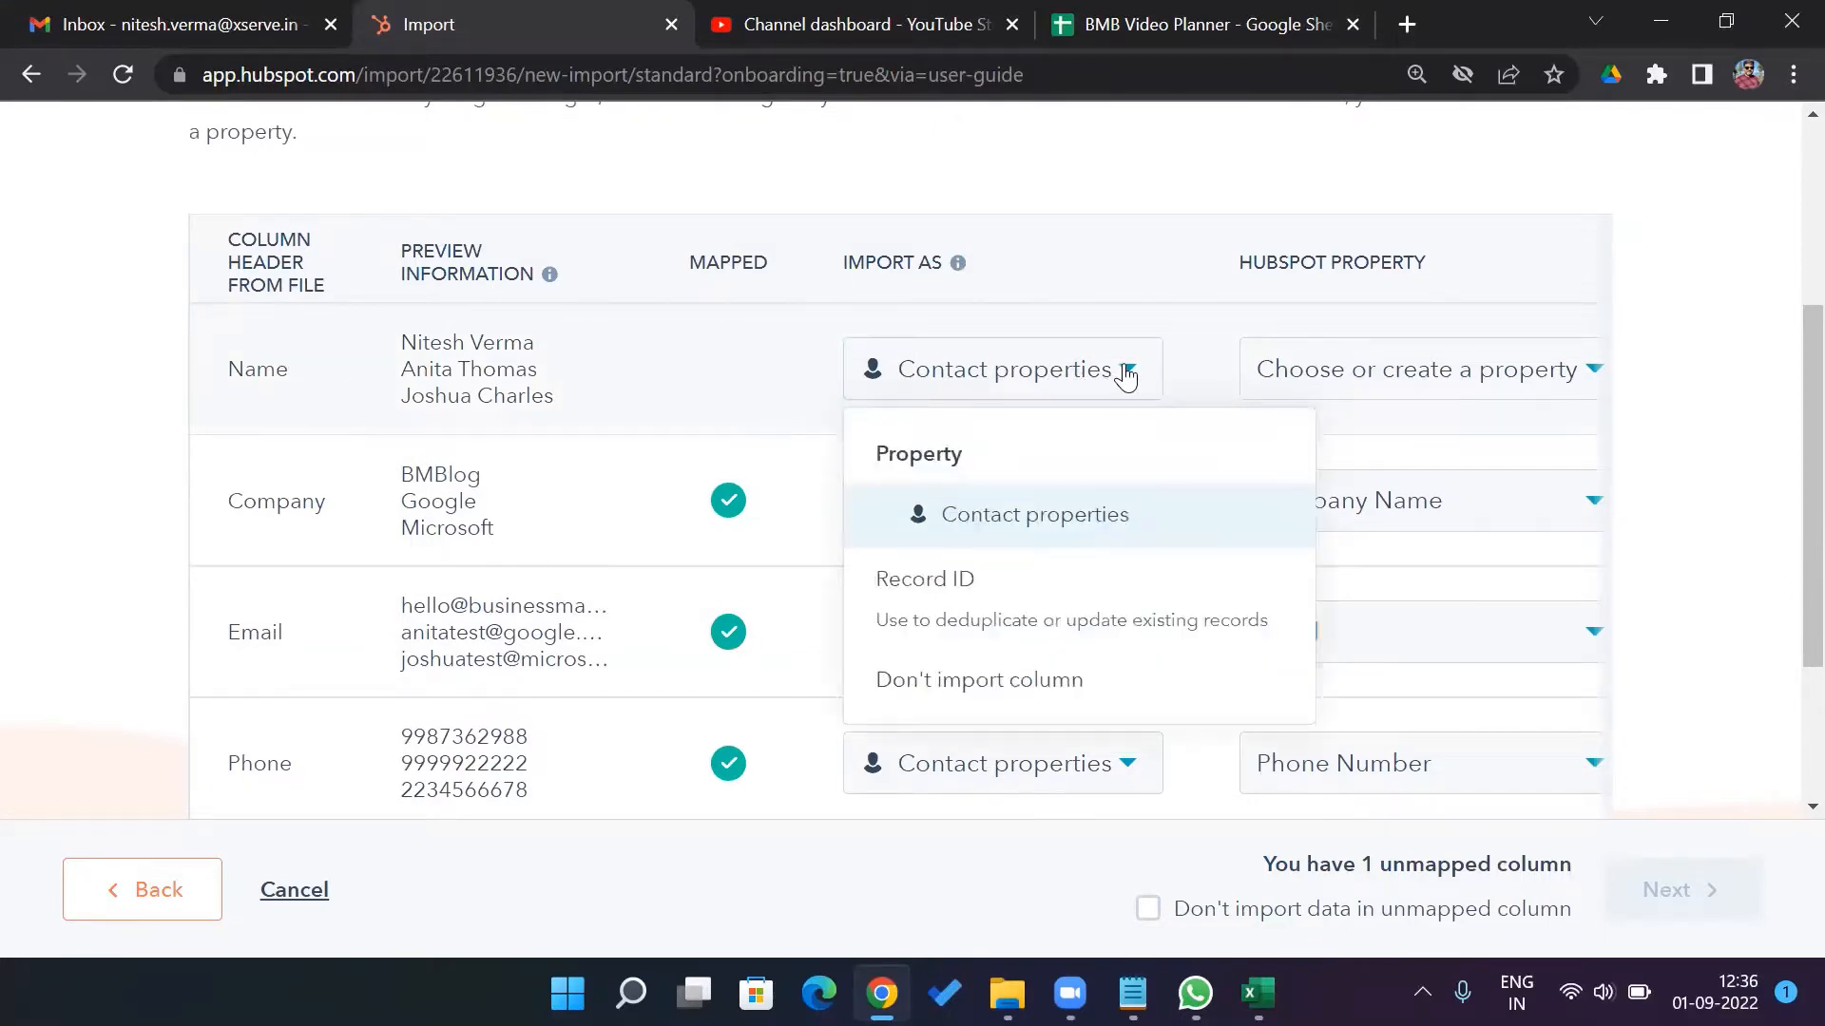
{"action": "left_click", "coordinate": [1061, 537]}
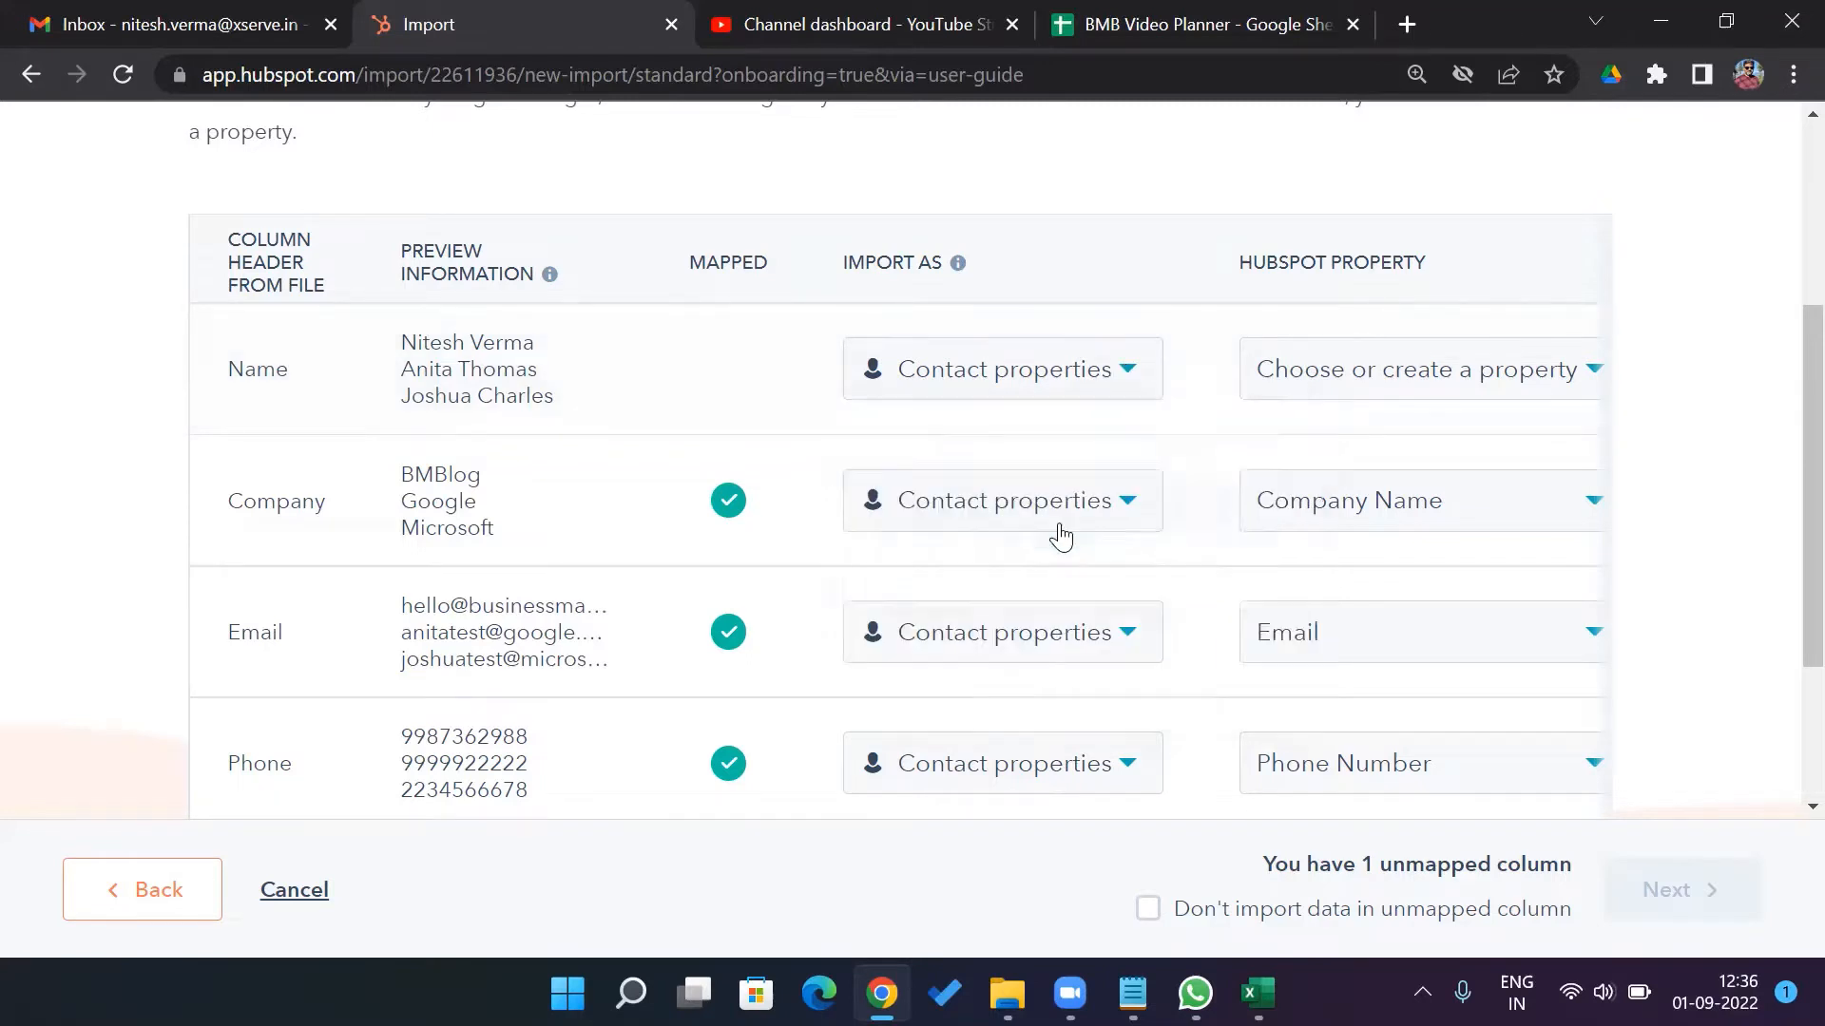
{"action": "left_click", "coordinate": [1594, 373]}
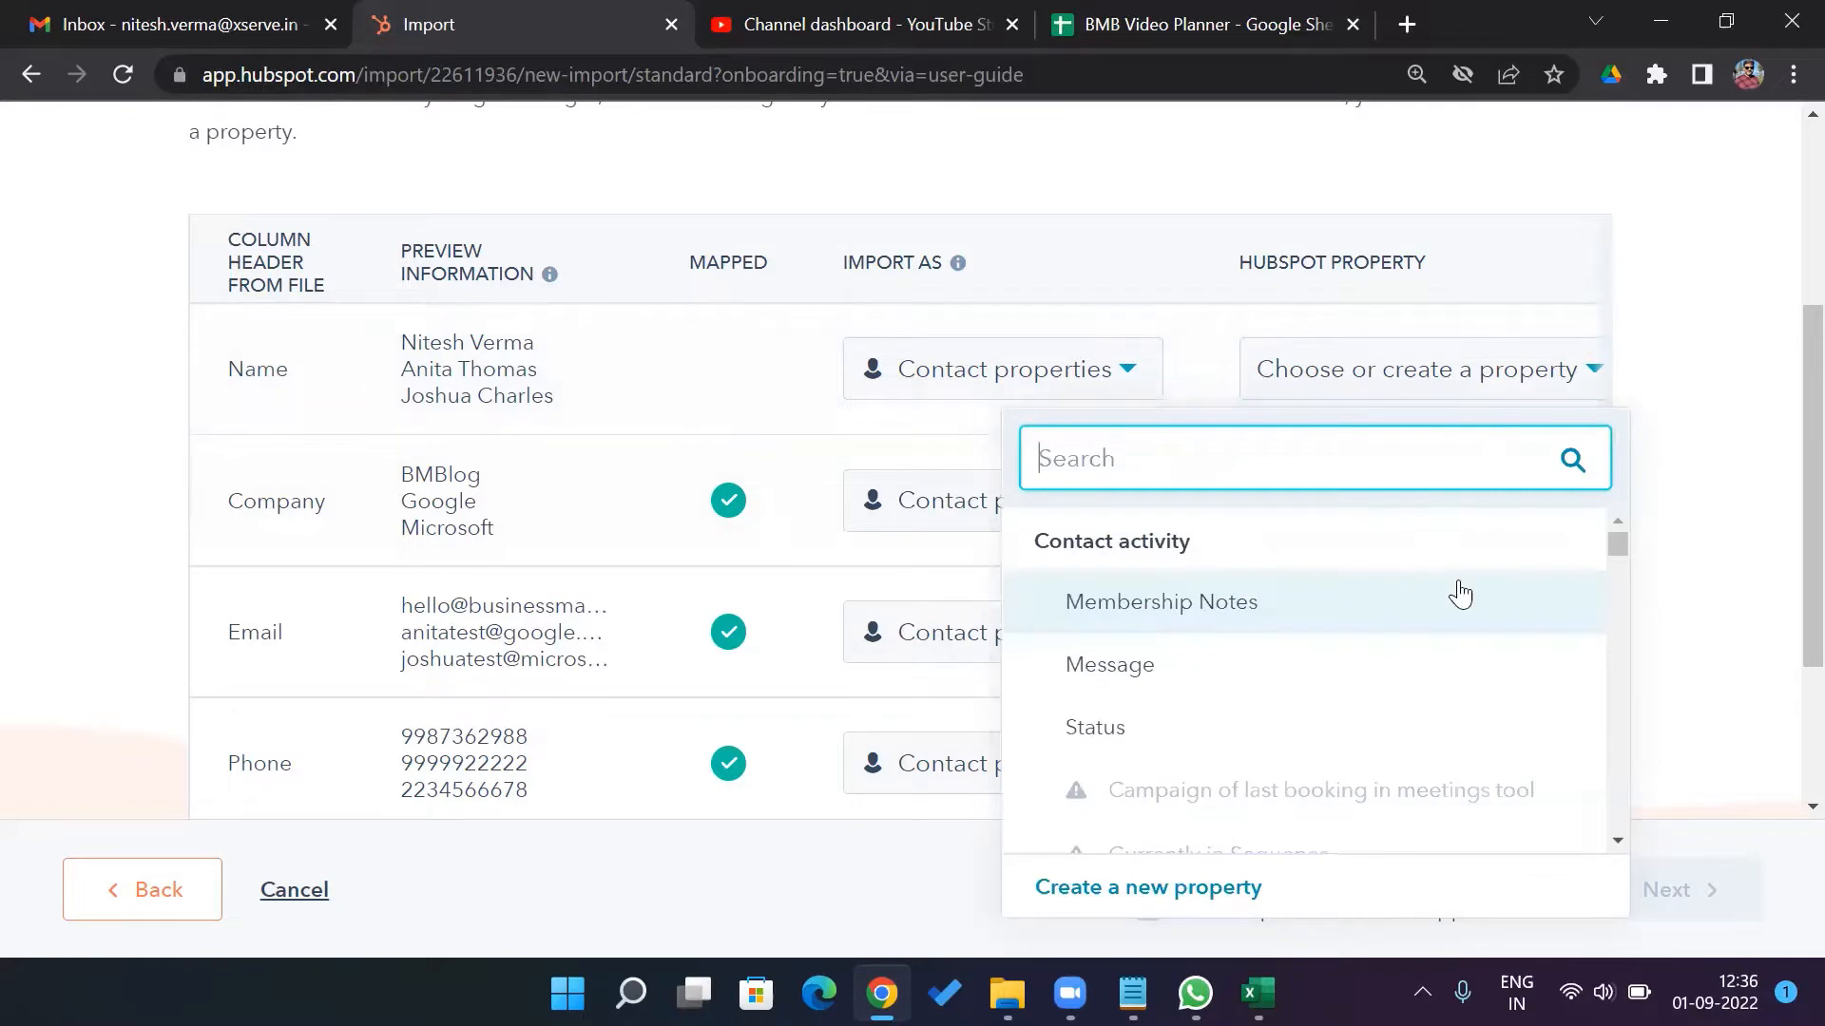
{"action": "mouse_move", "coordinate": [1618, 548]}
{"action": "left_mouse_down"}
{"action": "mouse_move", "coordinate": [1621, 602]}
{"action": "mouse_move", "coordinate": [1621, 547]}
{"action": "left_mouse_up"}
{"action": "left_click", "coordinate": [1720, 421]}
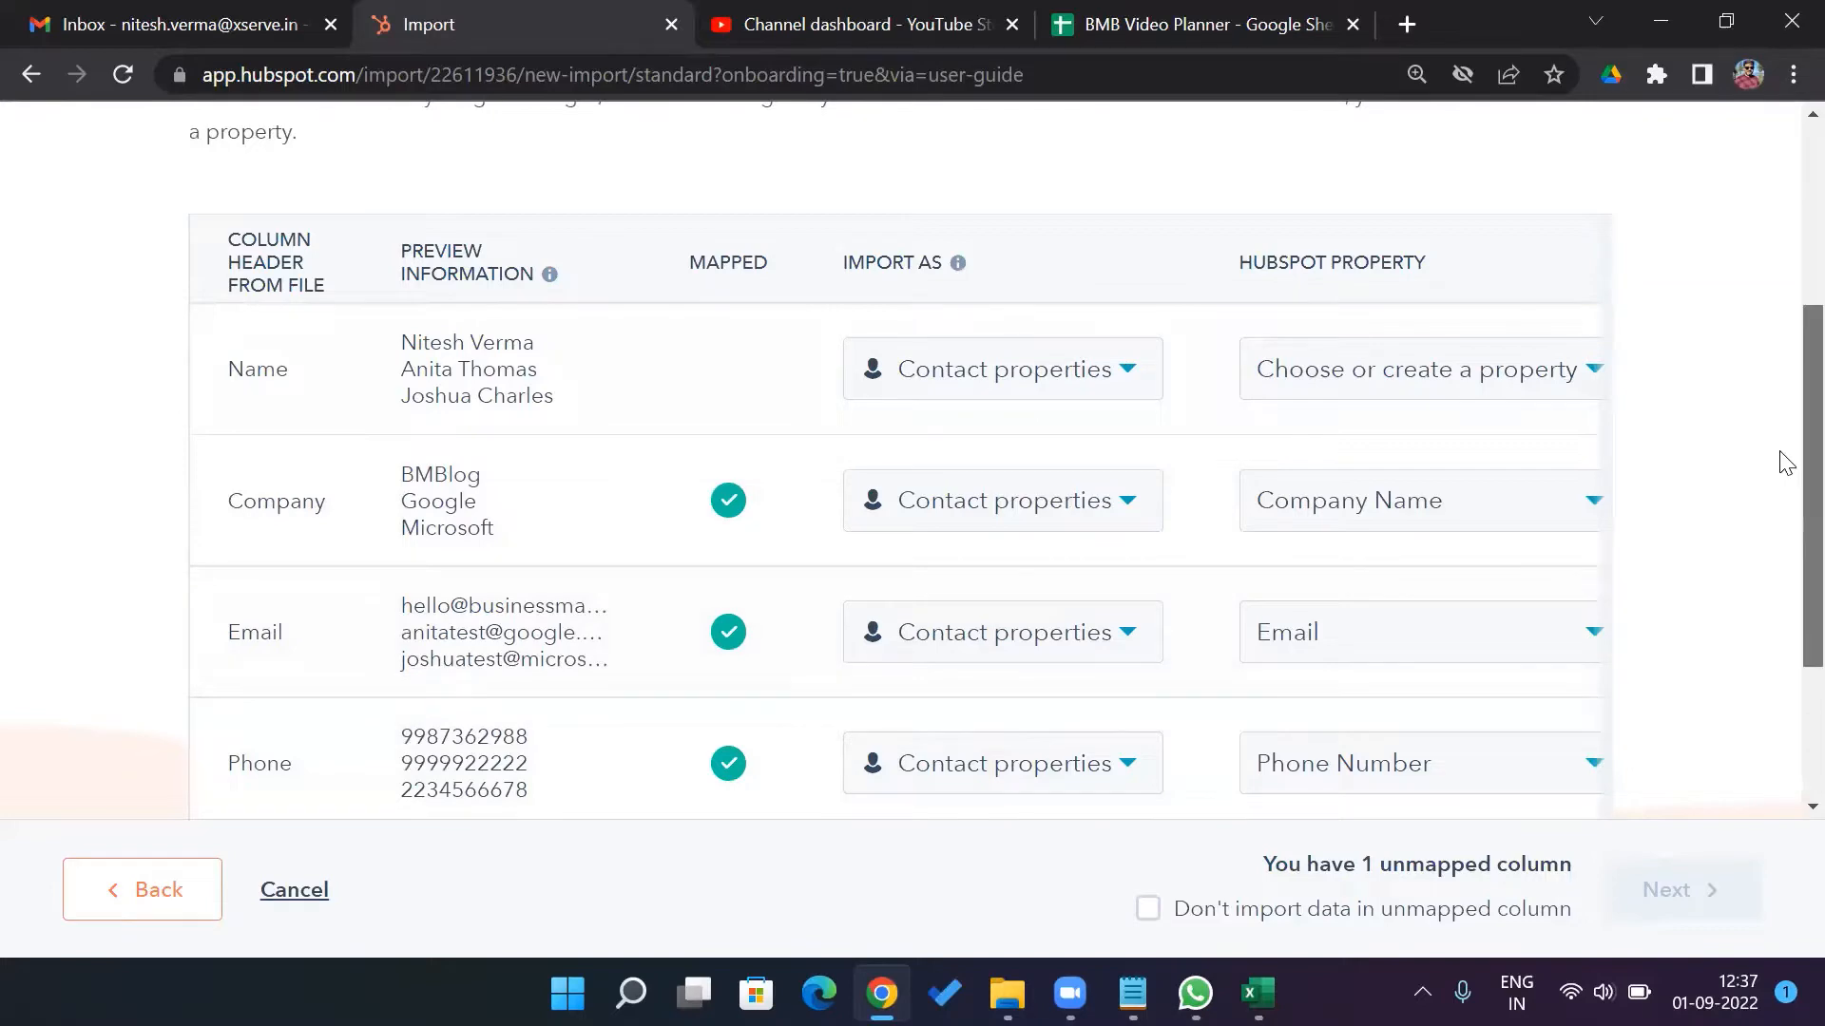
{"action": "scroll", "coordinate": [1781, 460], "scroll_direction": "down", "scroll_amount": 3}
{"action": "scroll", "coordinate": [1785, 494], "scroll_direction": "up", "scroll_amount": 3}
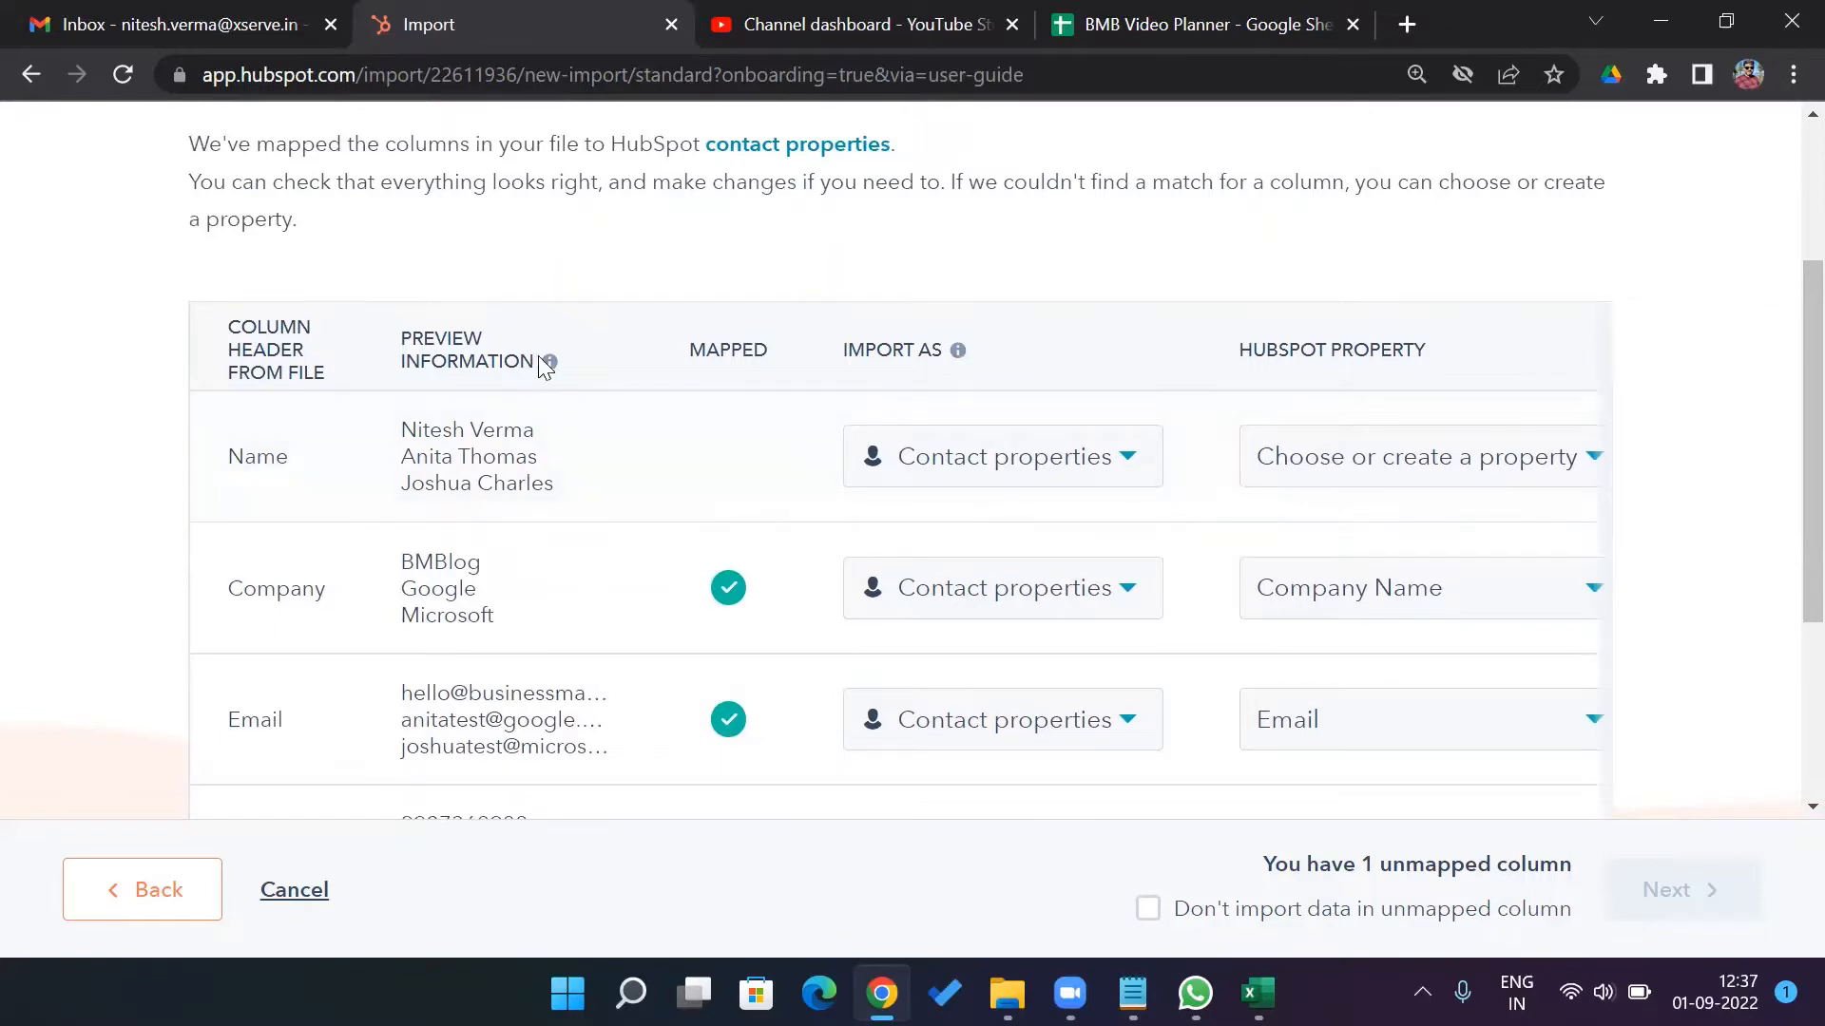
Search 'nam' and map the Name column to the First Name property
{"action": "mouse_move", "coordinate": [550, 362]}
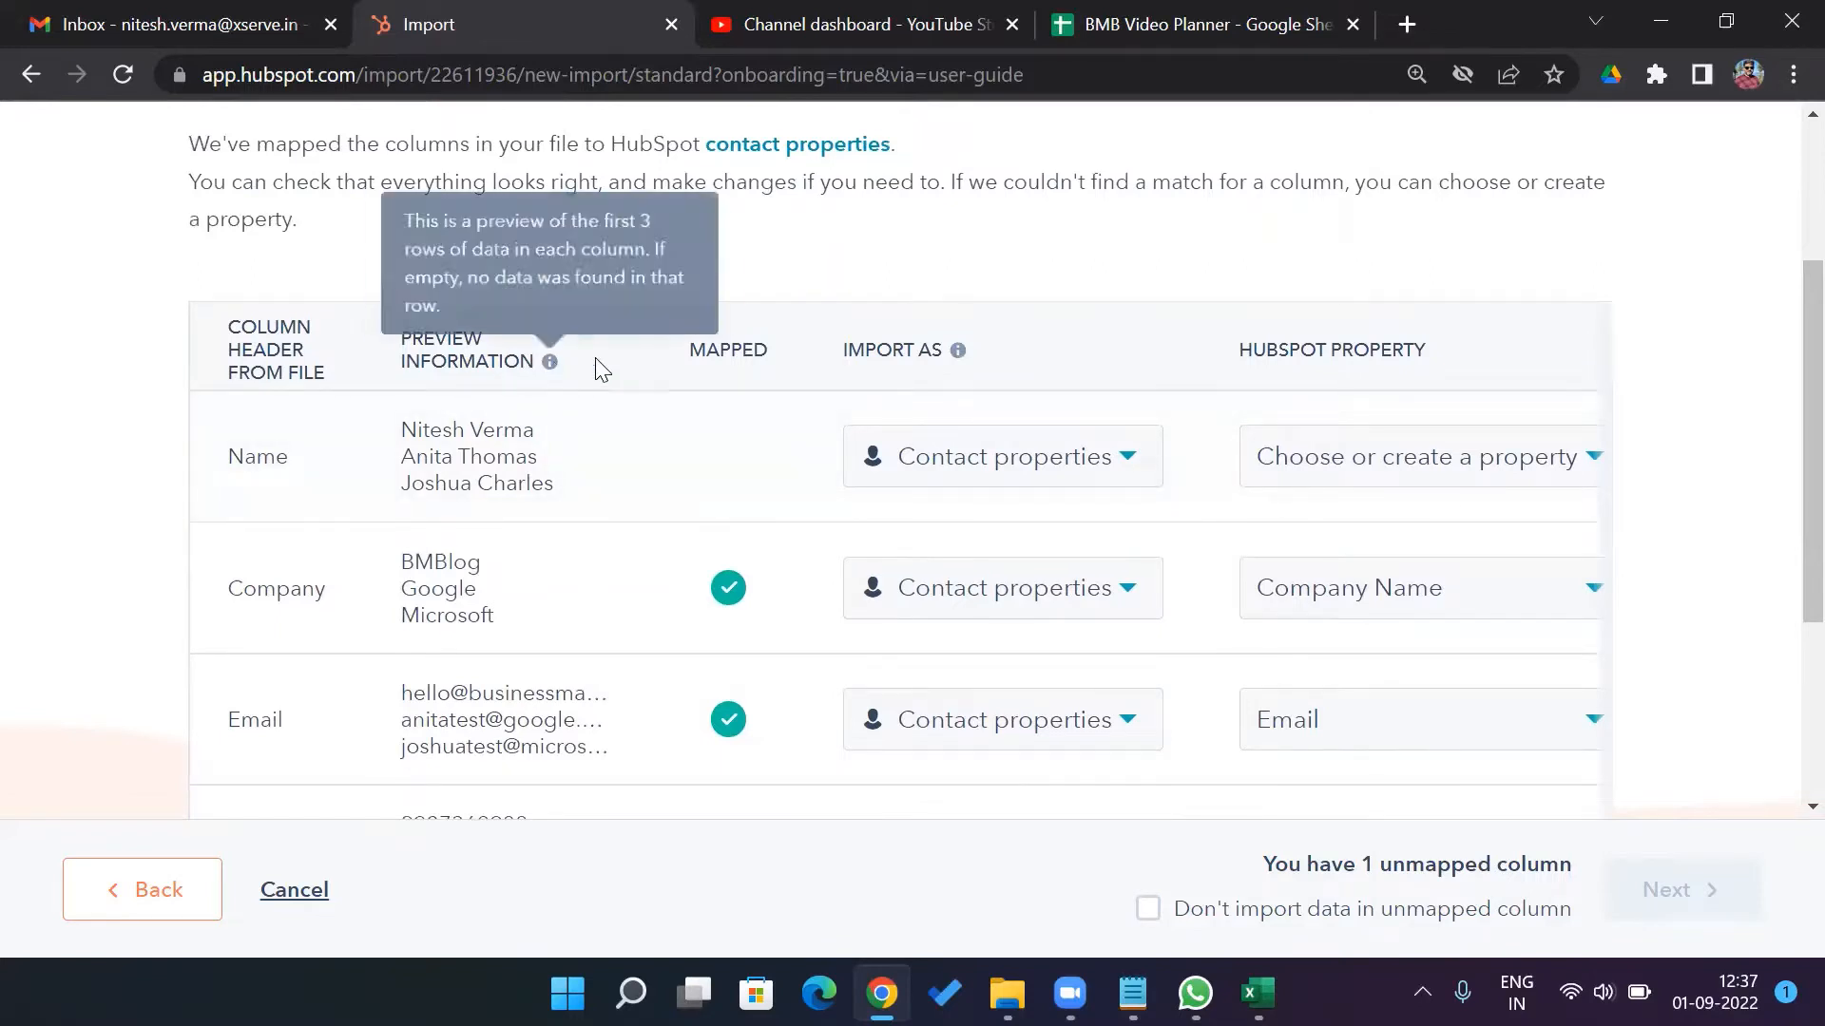
{"action": "left_click", "coordinate": [1596, 462]}
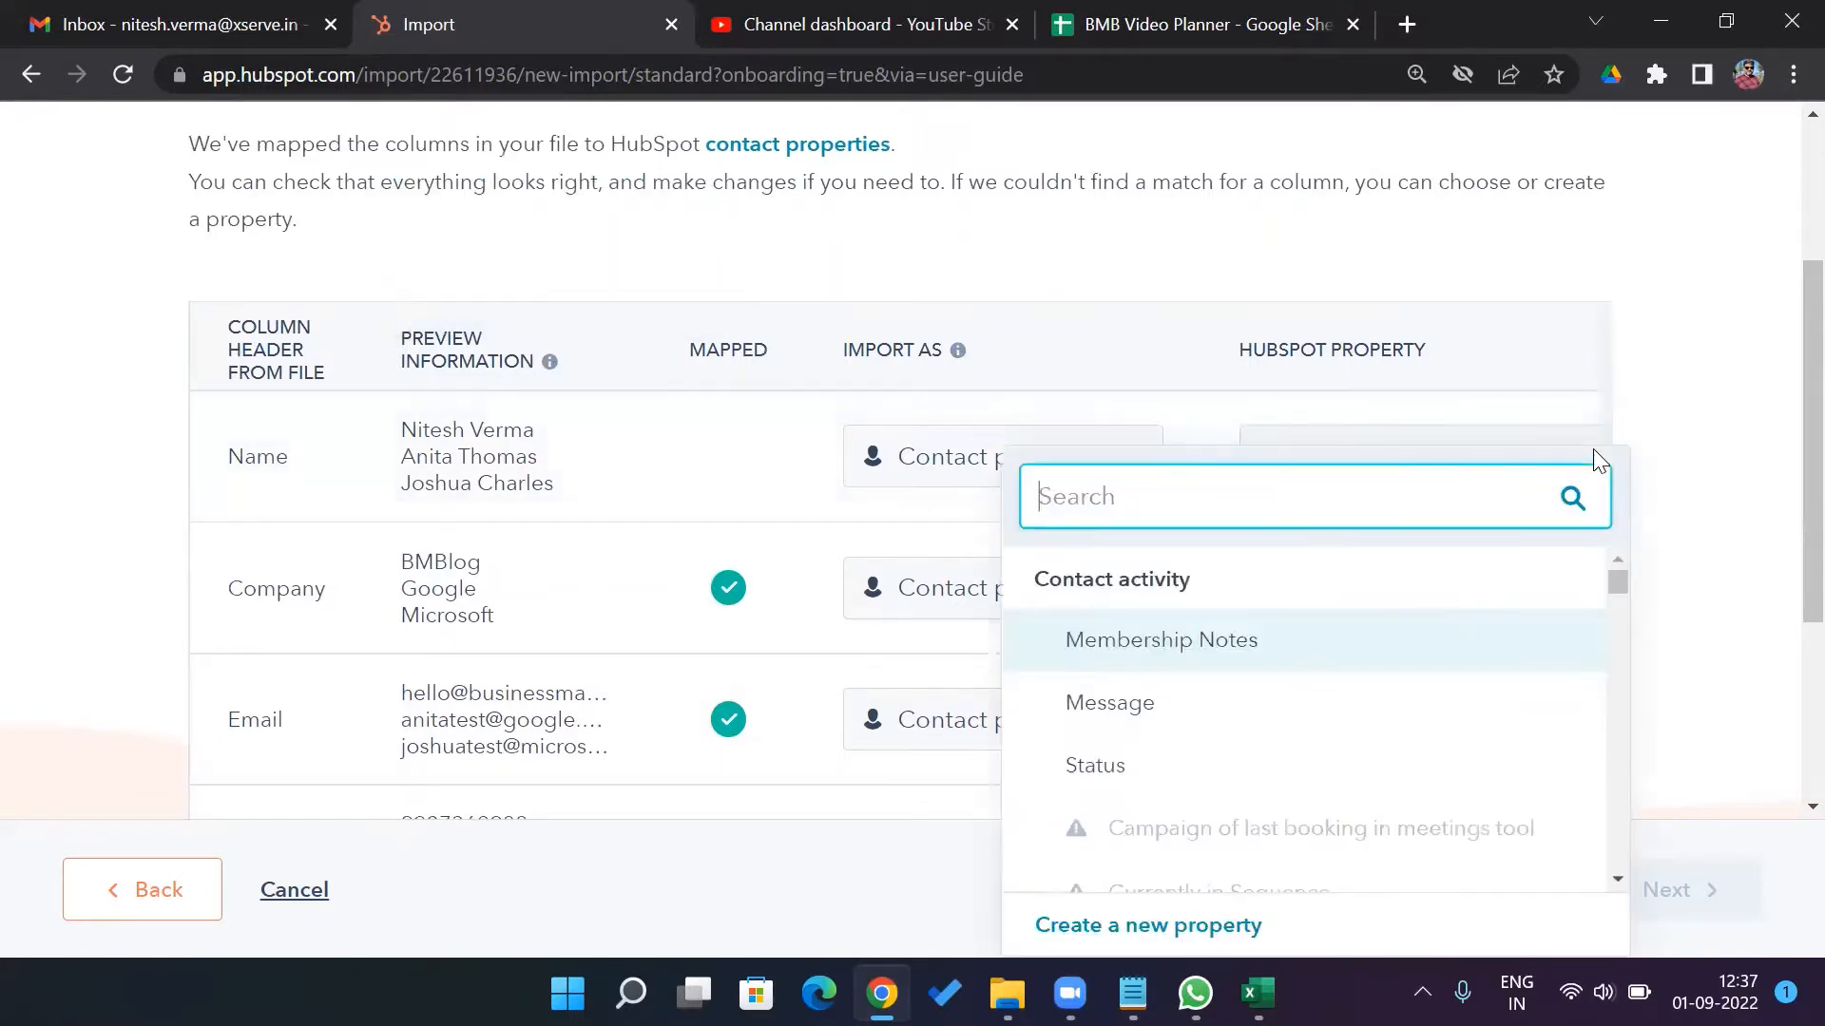
{"action": "type", "text": "nam"}
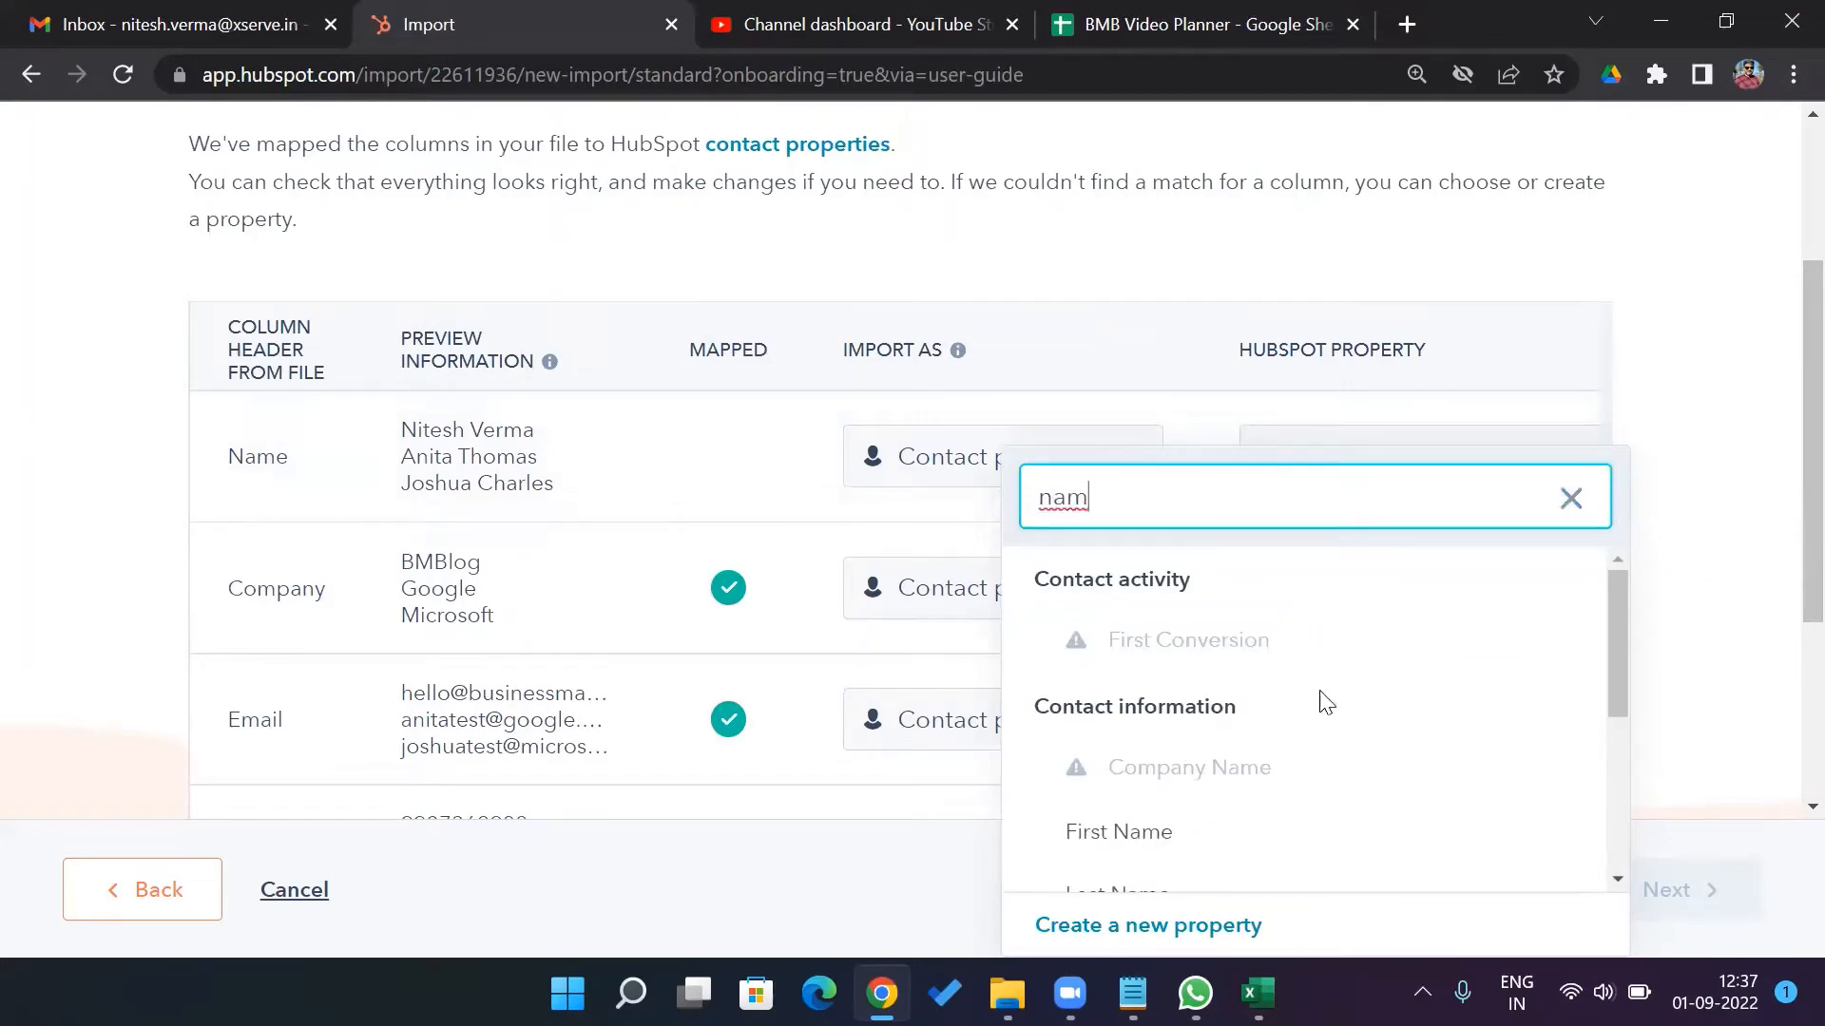
{"action": "left_click_drag", "start_coordinate": [1620, 641], "coordinate": [1606, 717]}
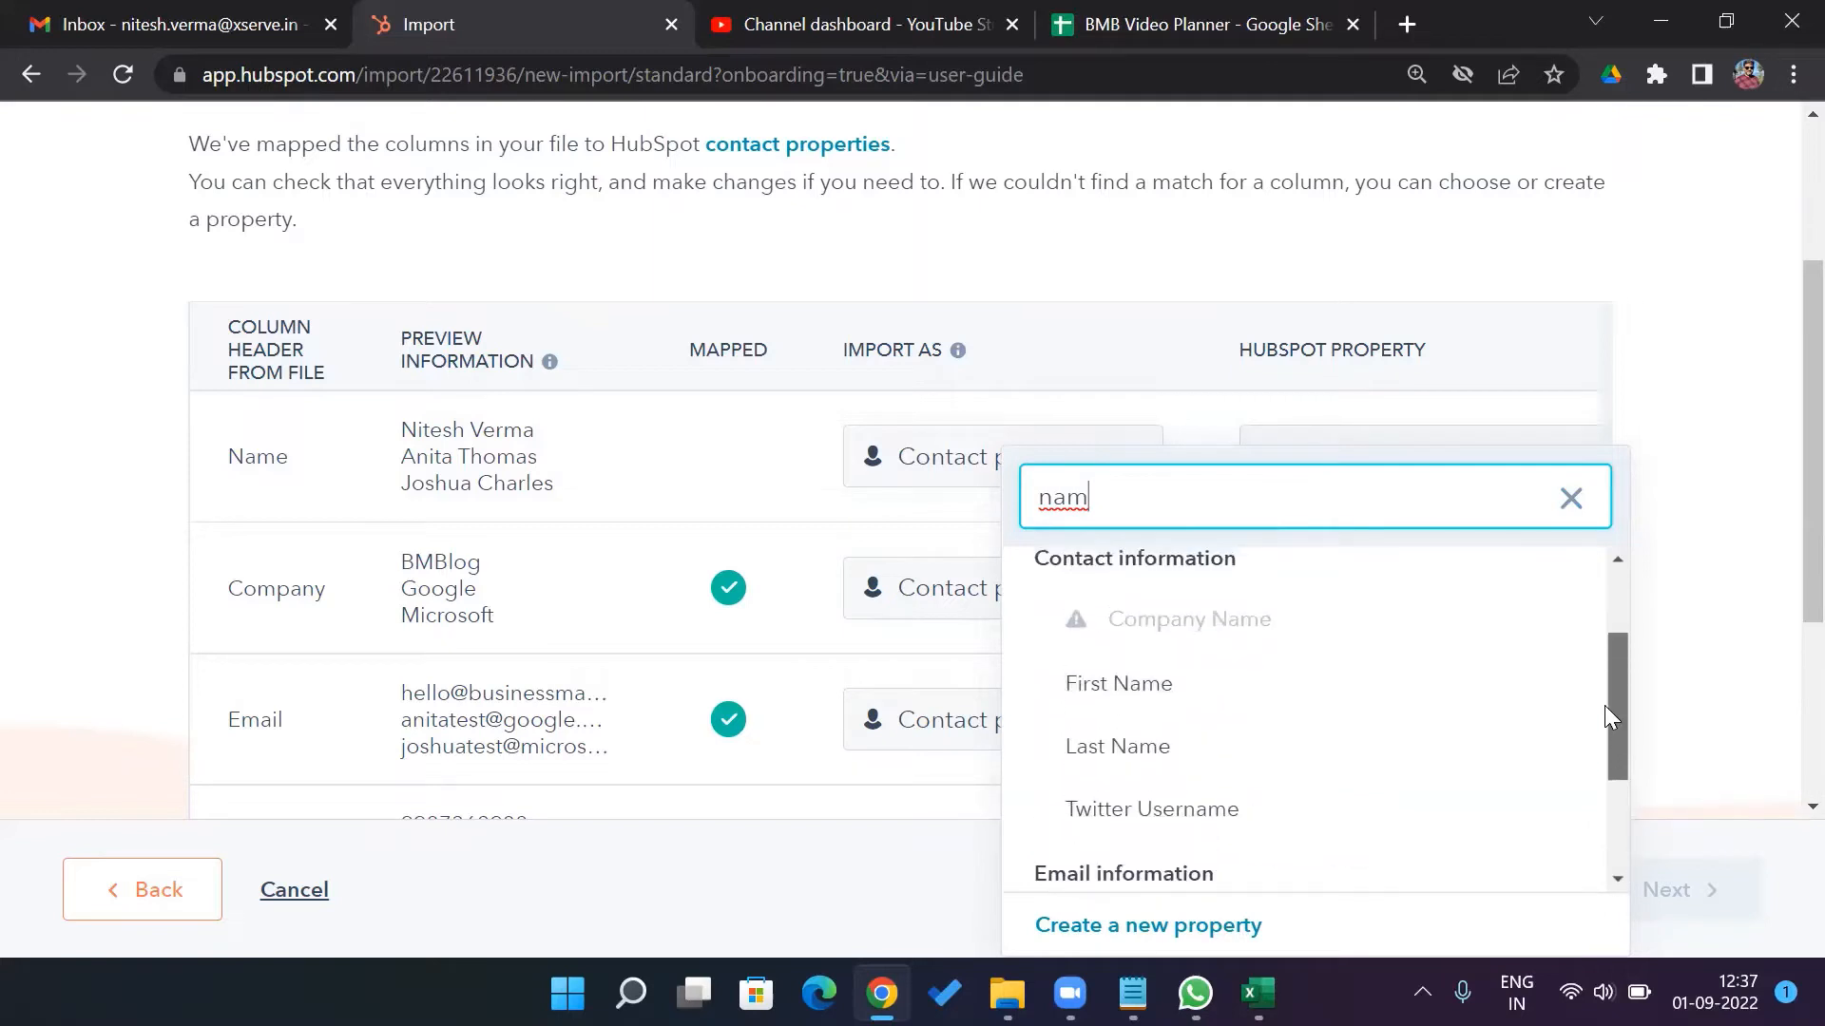
{"action": "left_click", "coordinate": [1184, 682]}
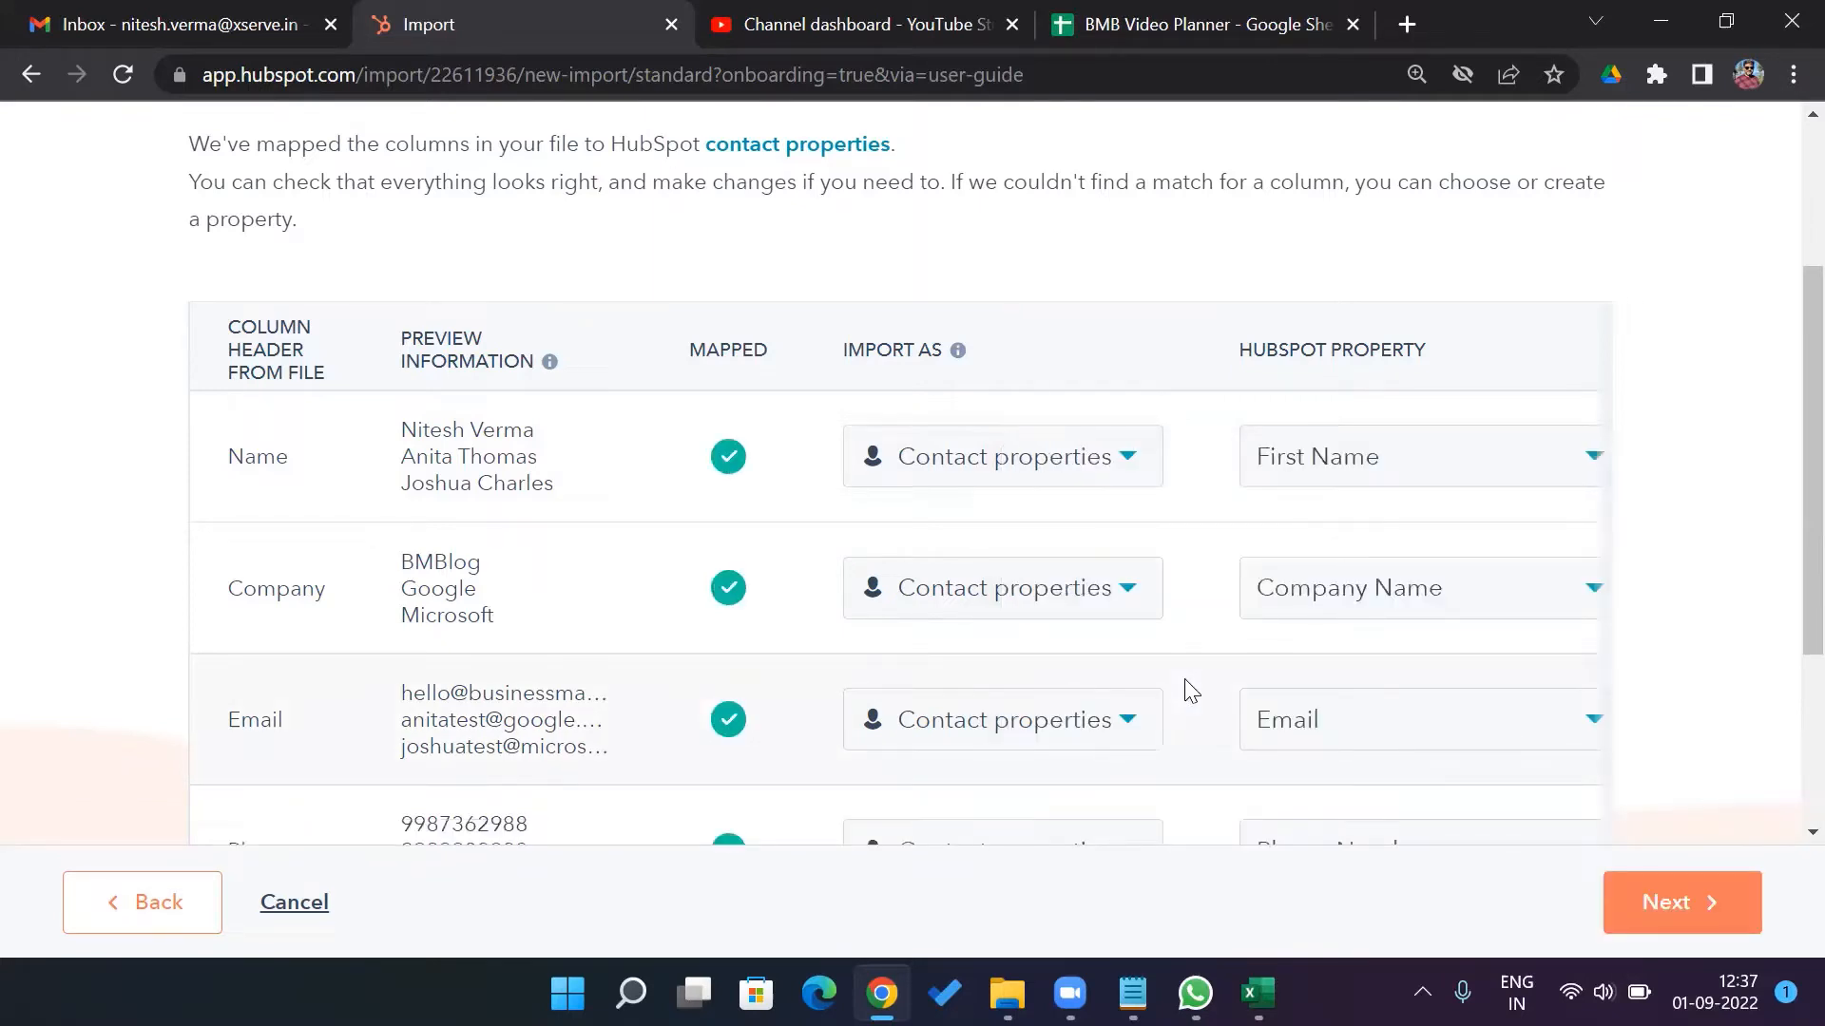
{"action": "left_click", "coordinate": [1126, 475]}
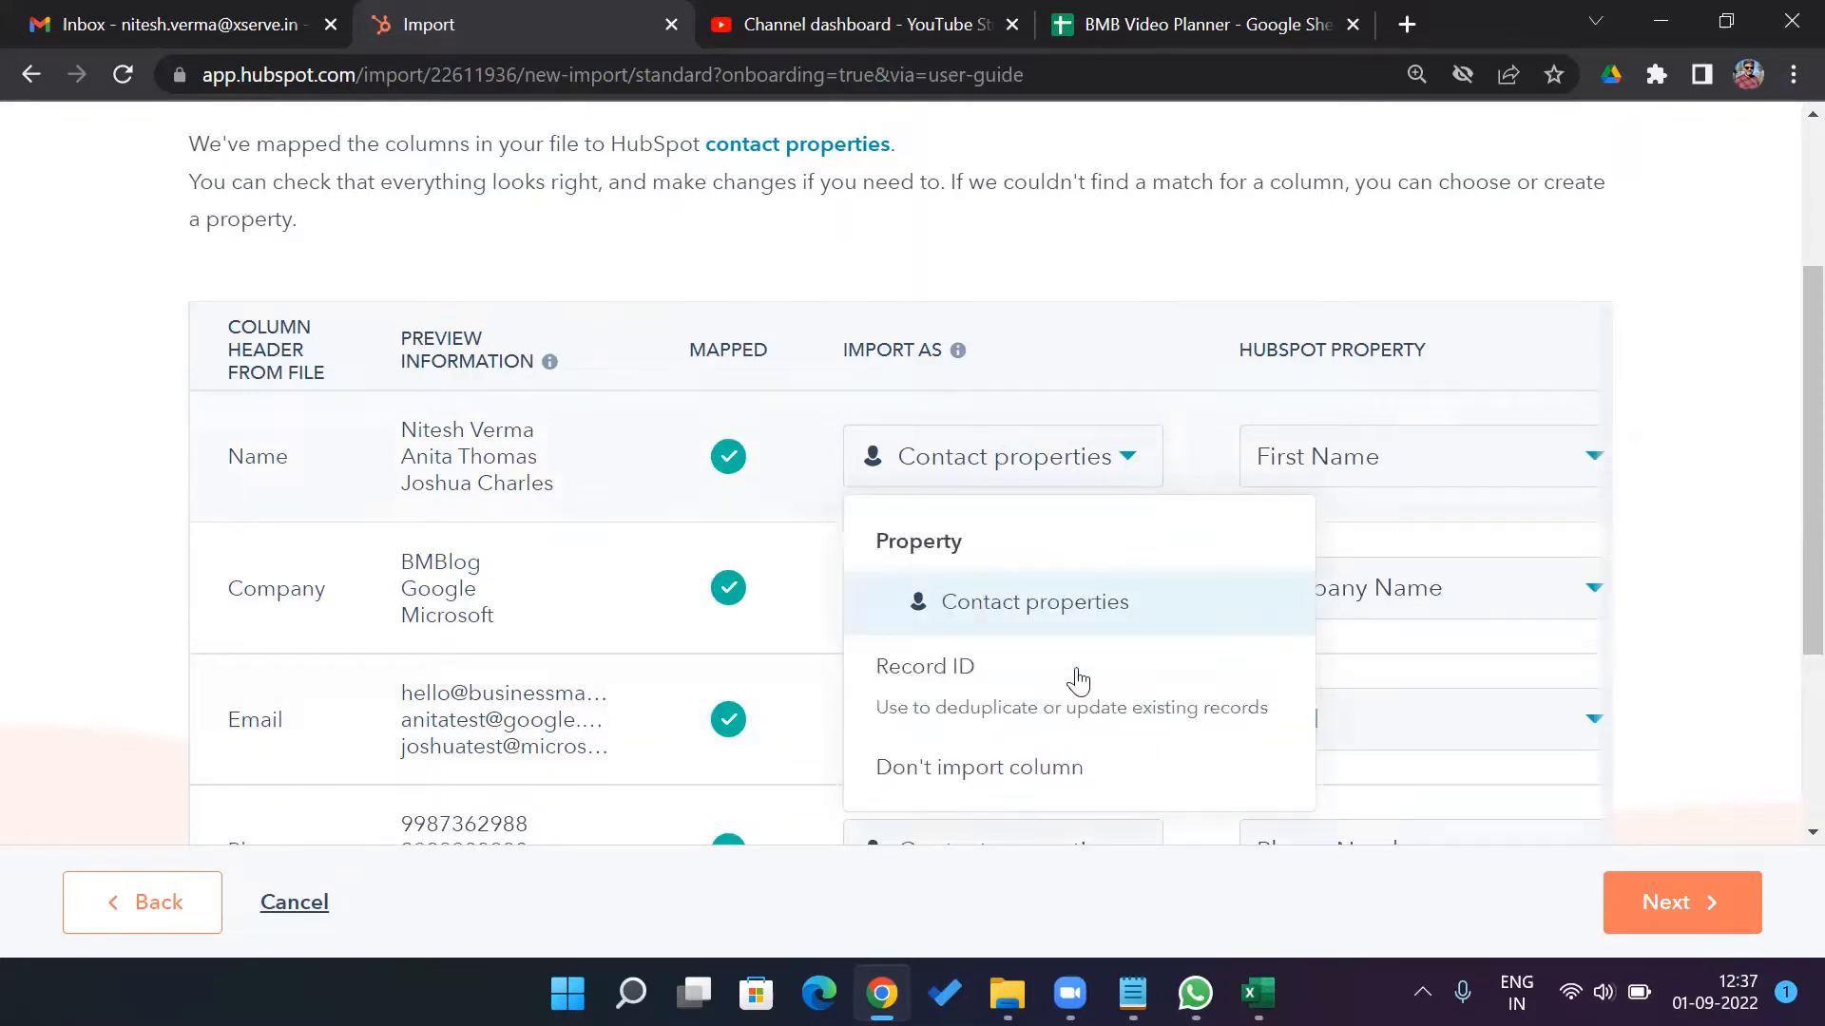
Try using the Email column as the record ID, then dismiss the invalid ID warning
{"action": "mouse_move", "coordinate": [1140, 692]}
{"action": "left_click", "coordinate": [1701, 390]}
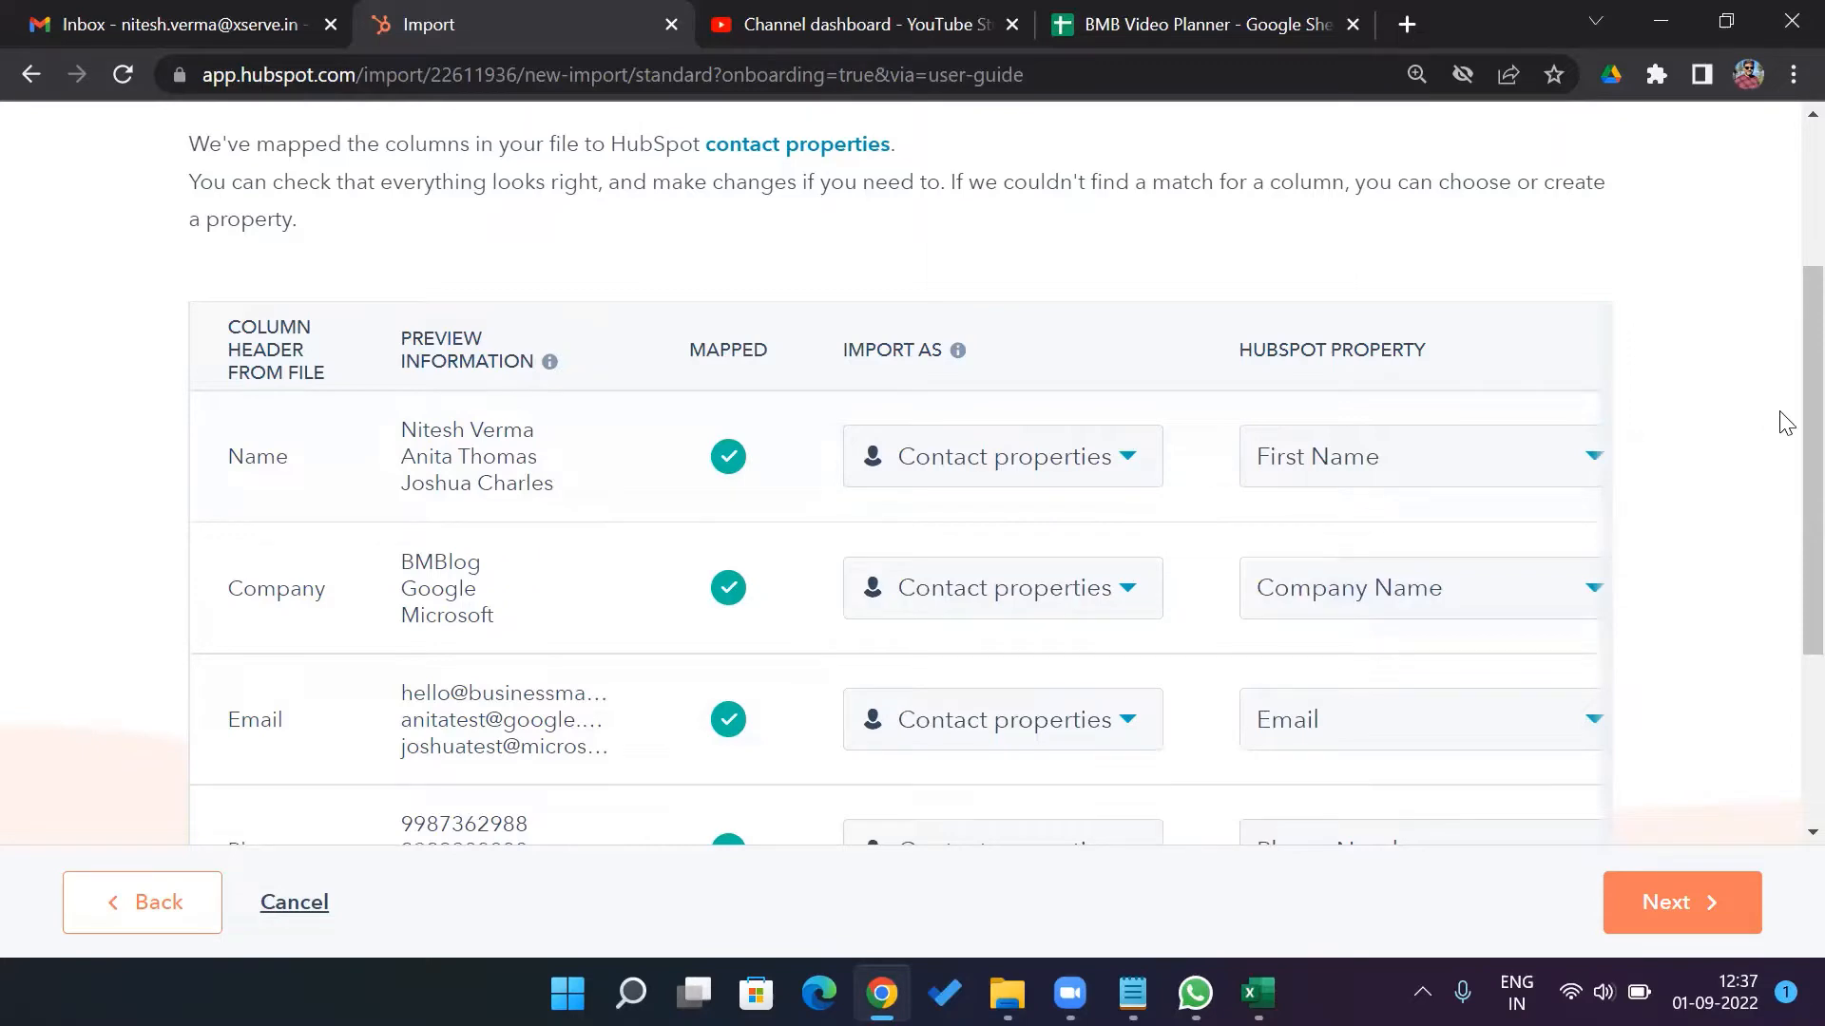
{"action": "scroll", "coordinate": [1782, 437], "scroll_direction": "down", "scroll_amount": 2}
{"action": "scroll", "coordinate": [1787, 565], "scroll_direction": "down", "scroll_amount": 1}
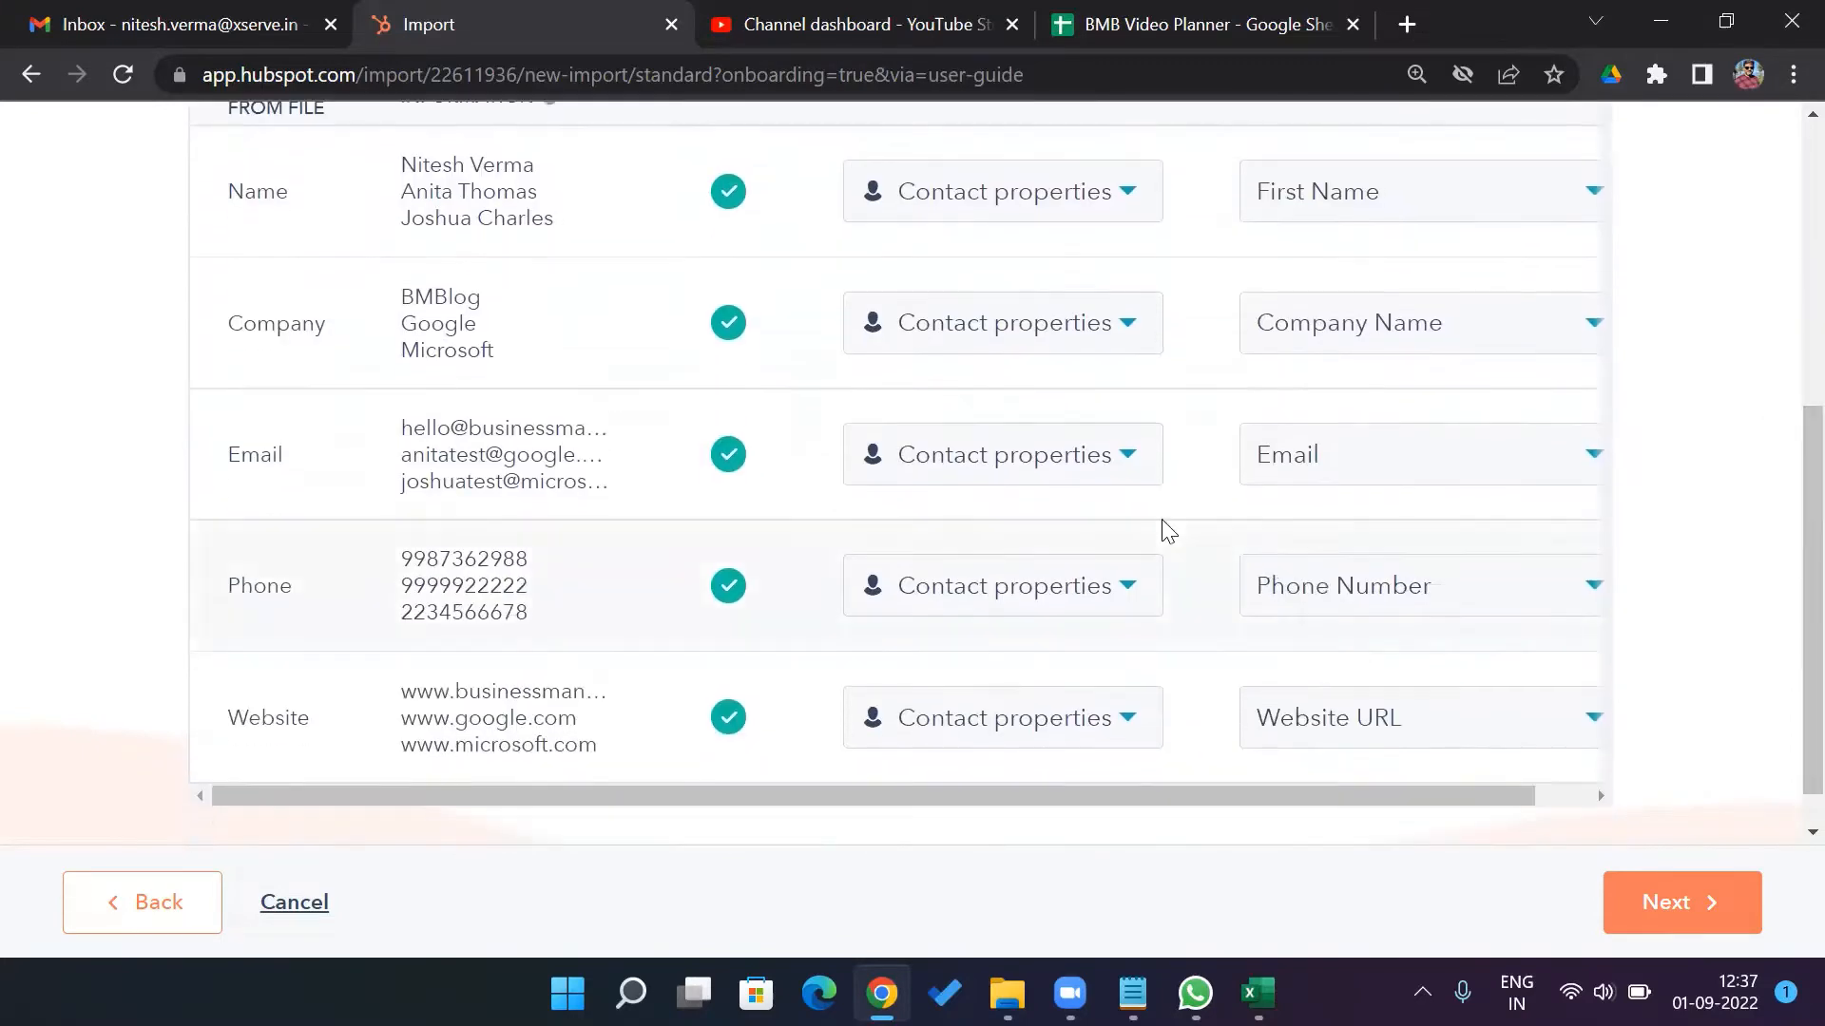
{"action": "left_click", "coordinate": [1129, 460]}
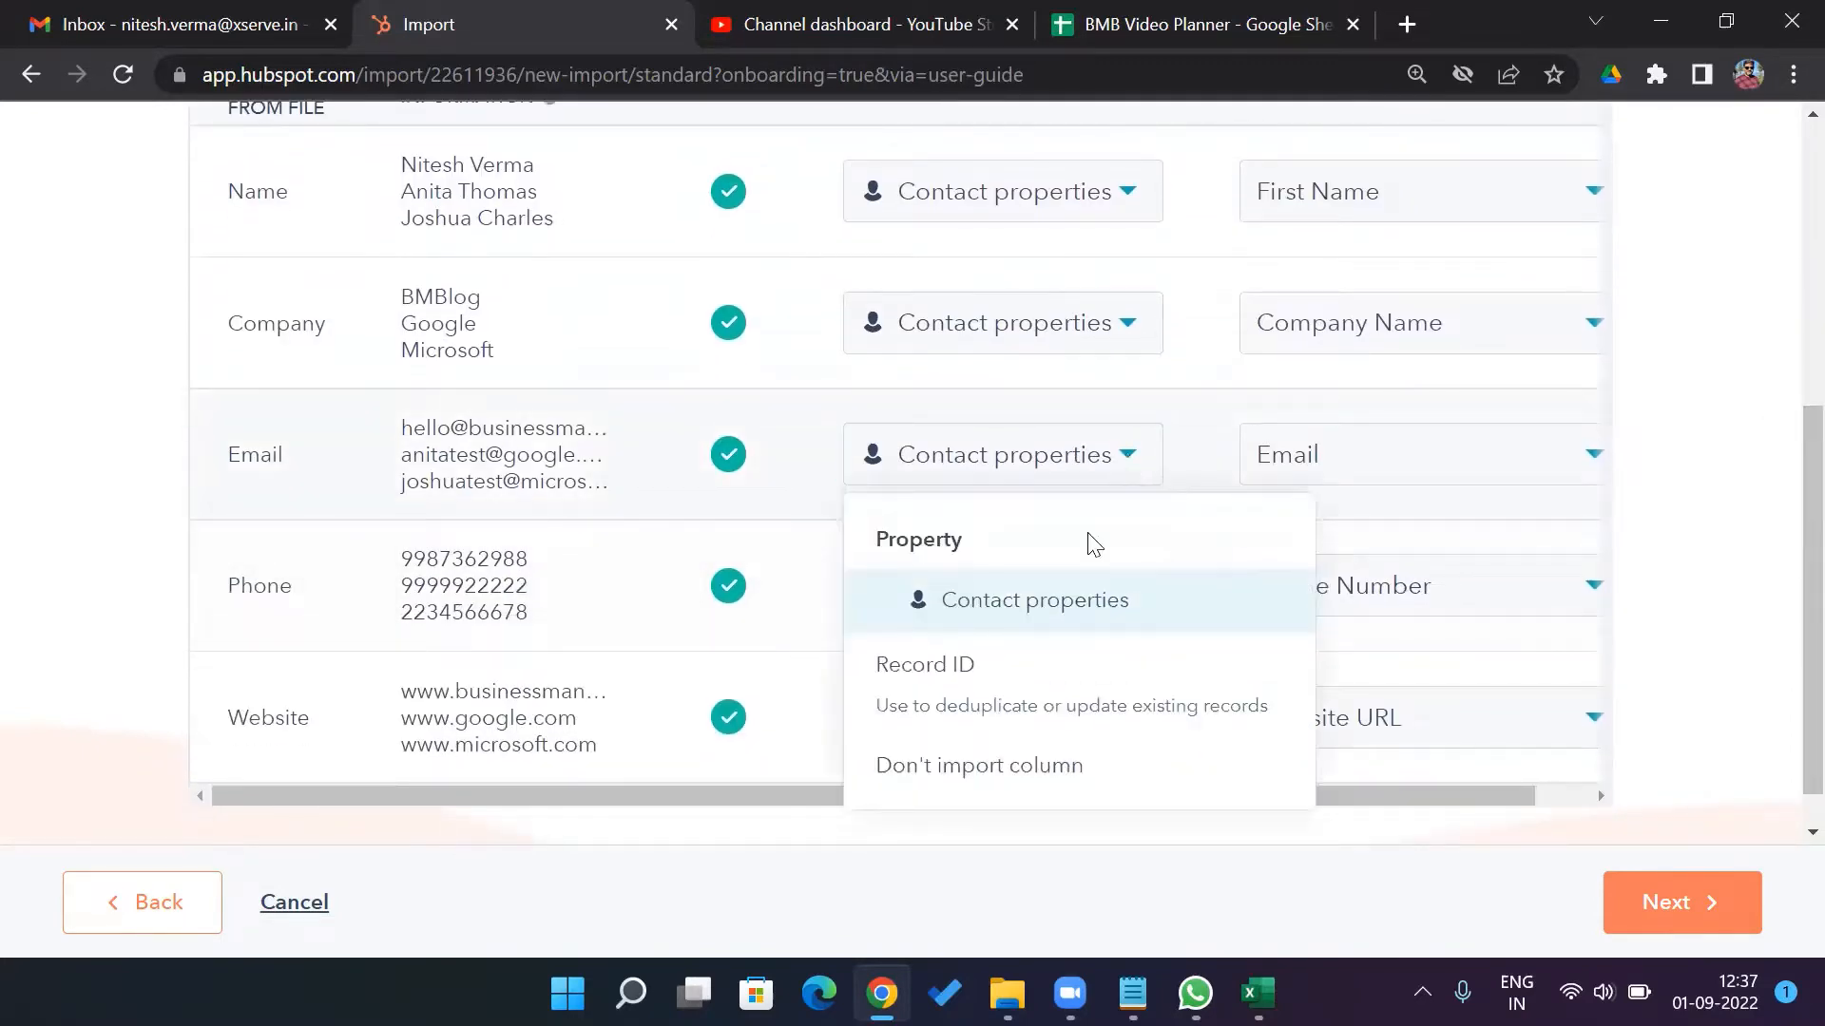
{"action": "left_click", "coordinate": [1022, 689]}
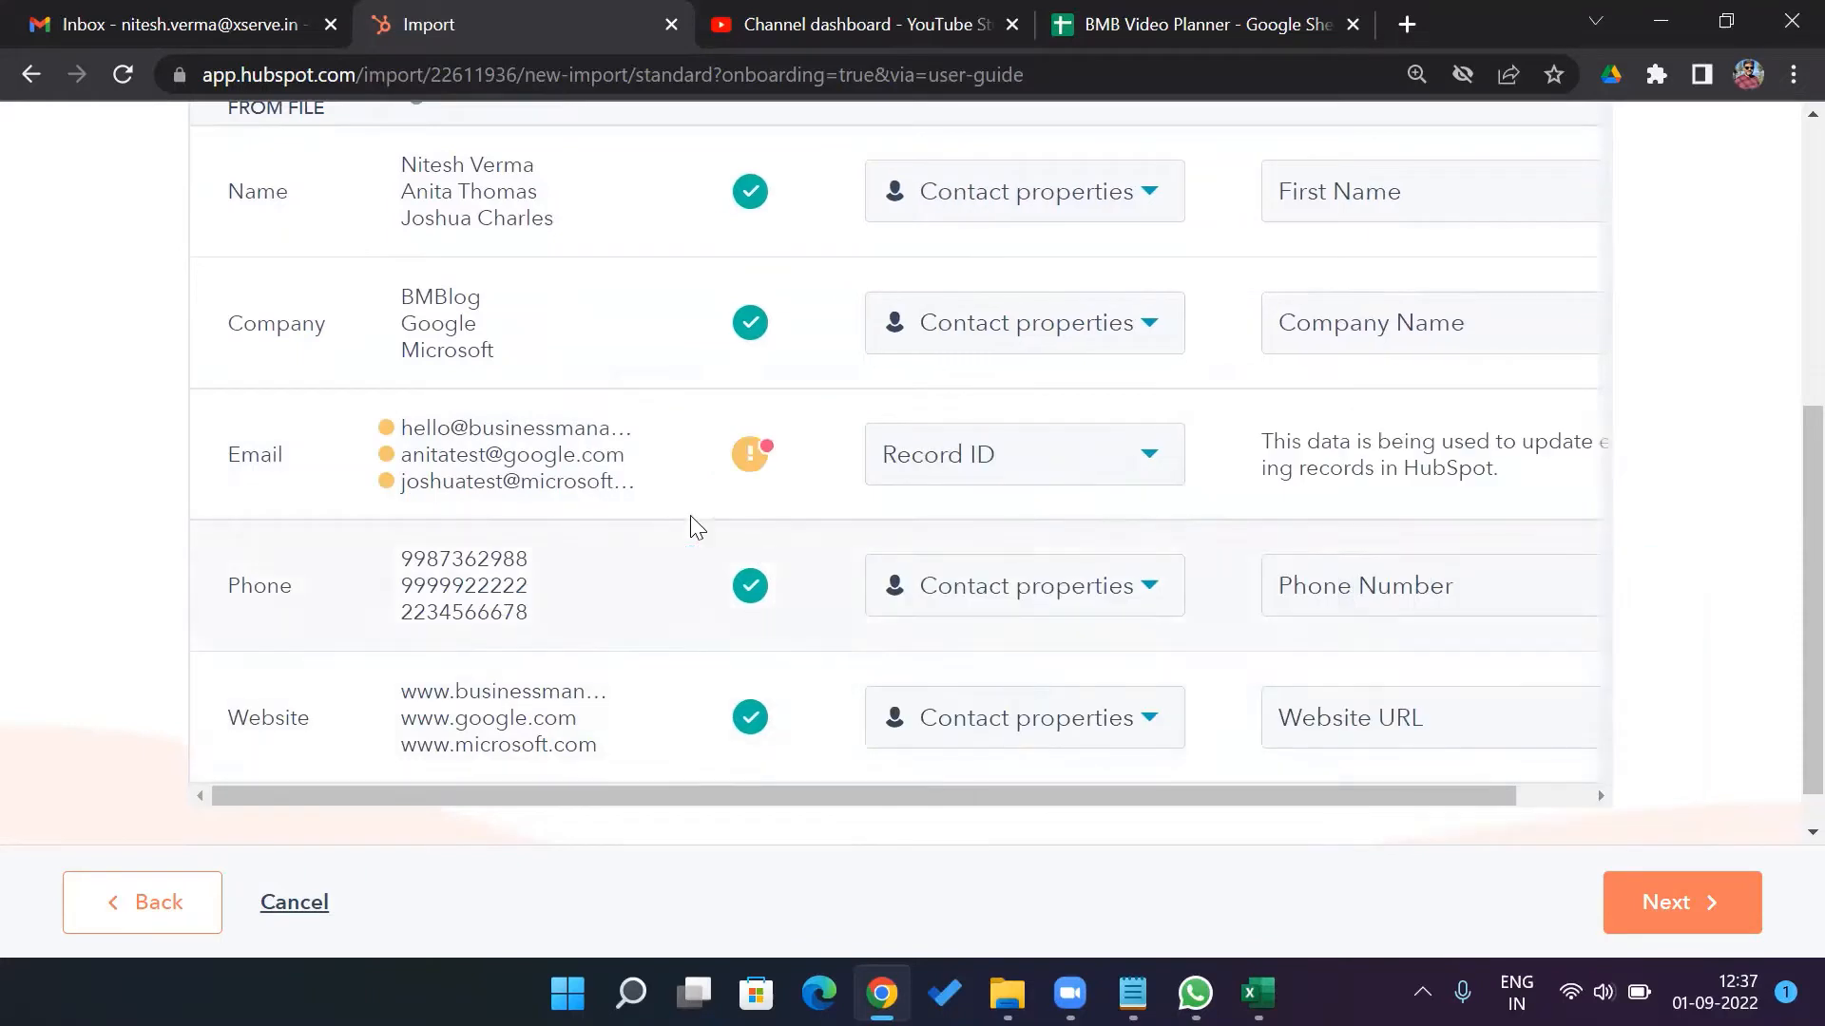
{"action": "left_click", "coordinate": [759, 459]}
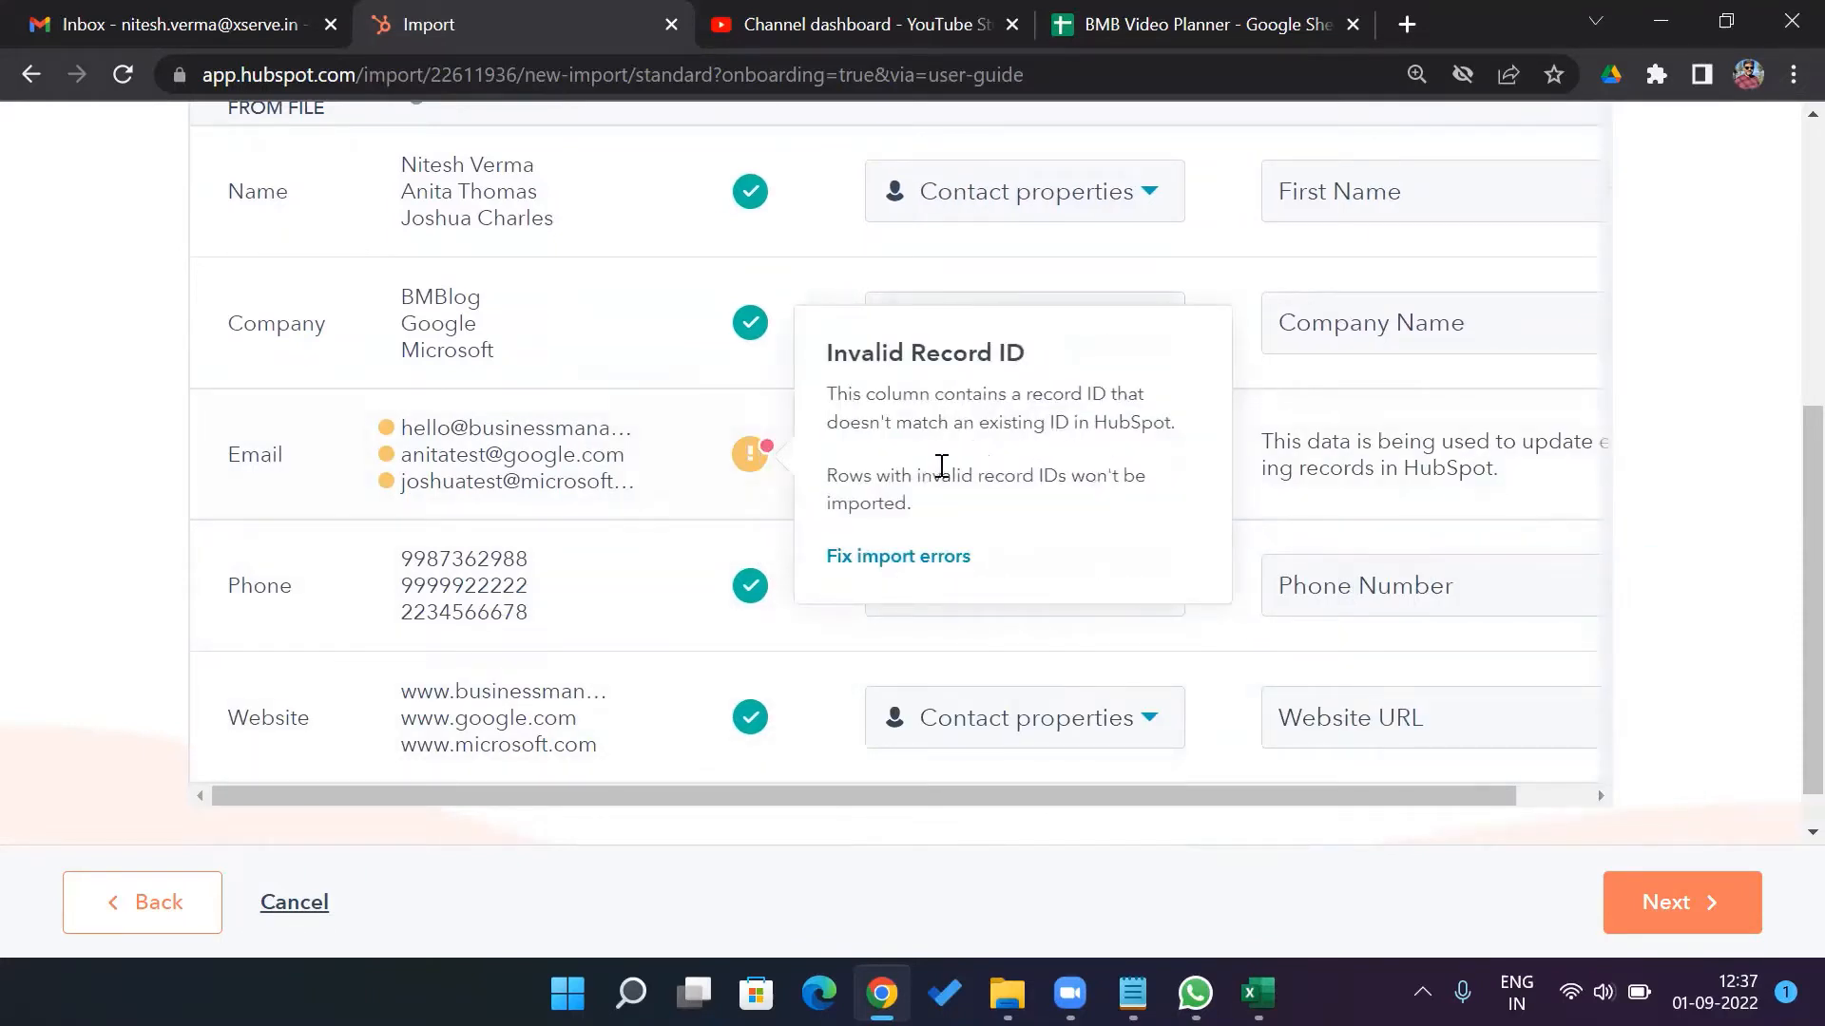
{"action": "left_click", "coordinate": [1636, 549]}
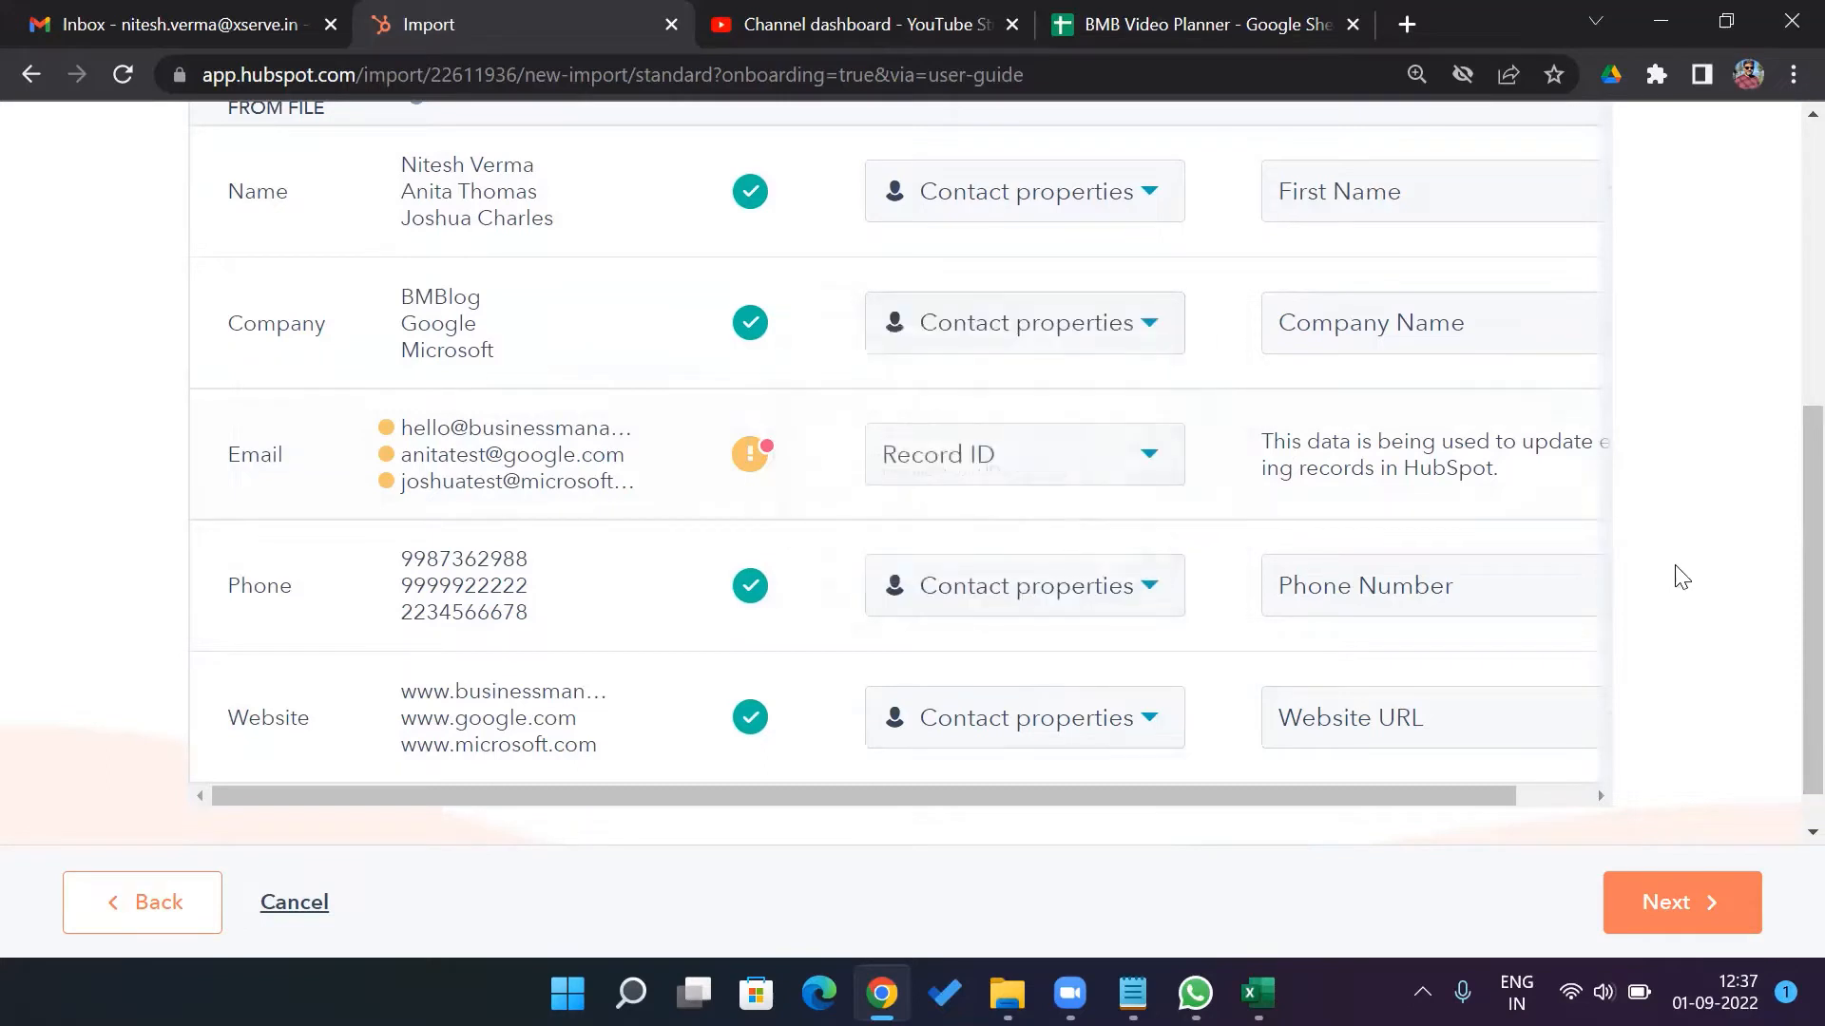
Import the Email column as a contact property mapped to Email
{"action": "left_click", "coordinate": [1153, 464]}
{"action": "left_click", "coordinate": [1081, 607]}
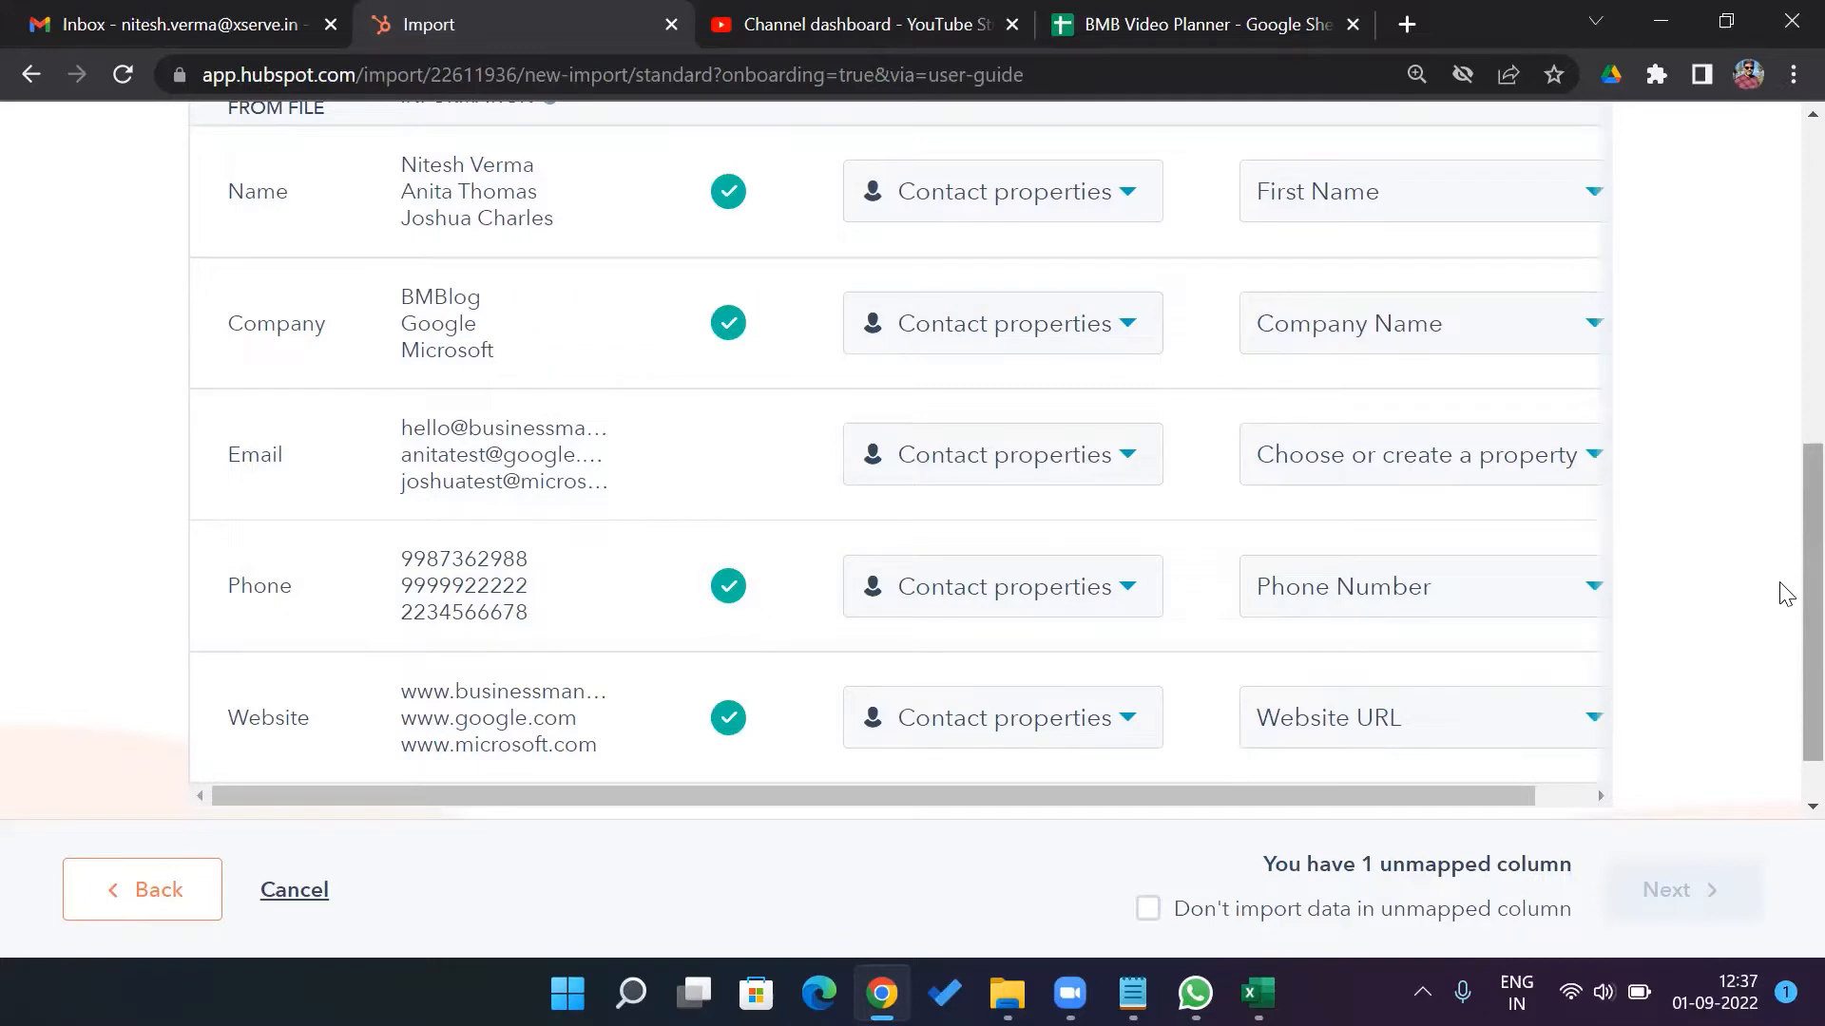
{"action": "left_click", "coordinate": [1590, 468]}
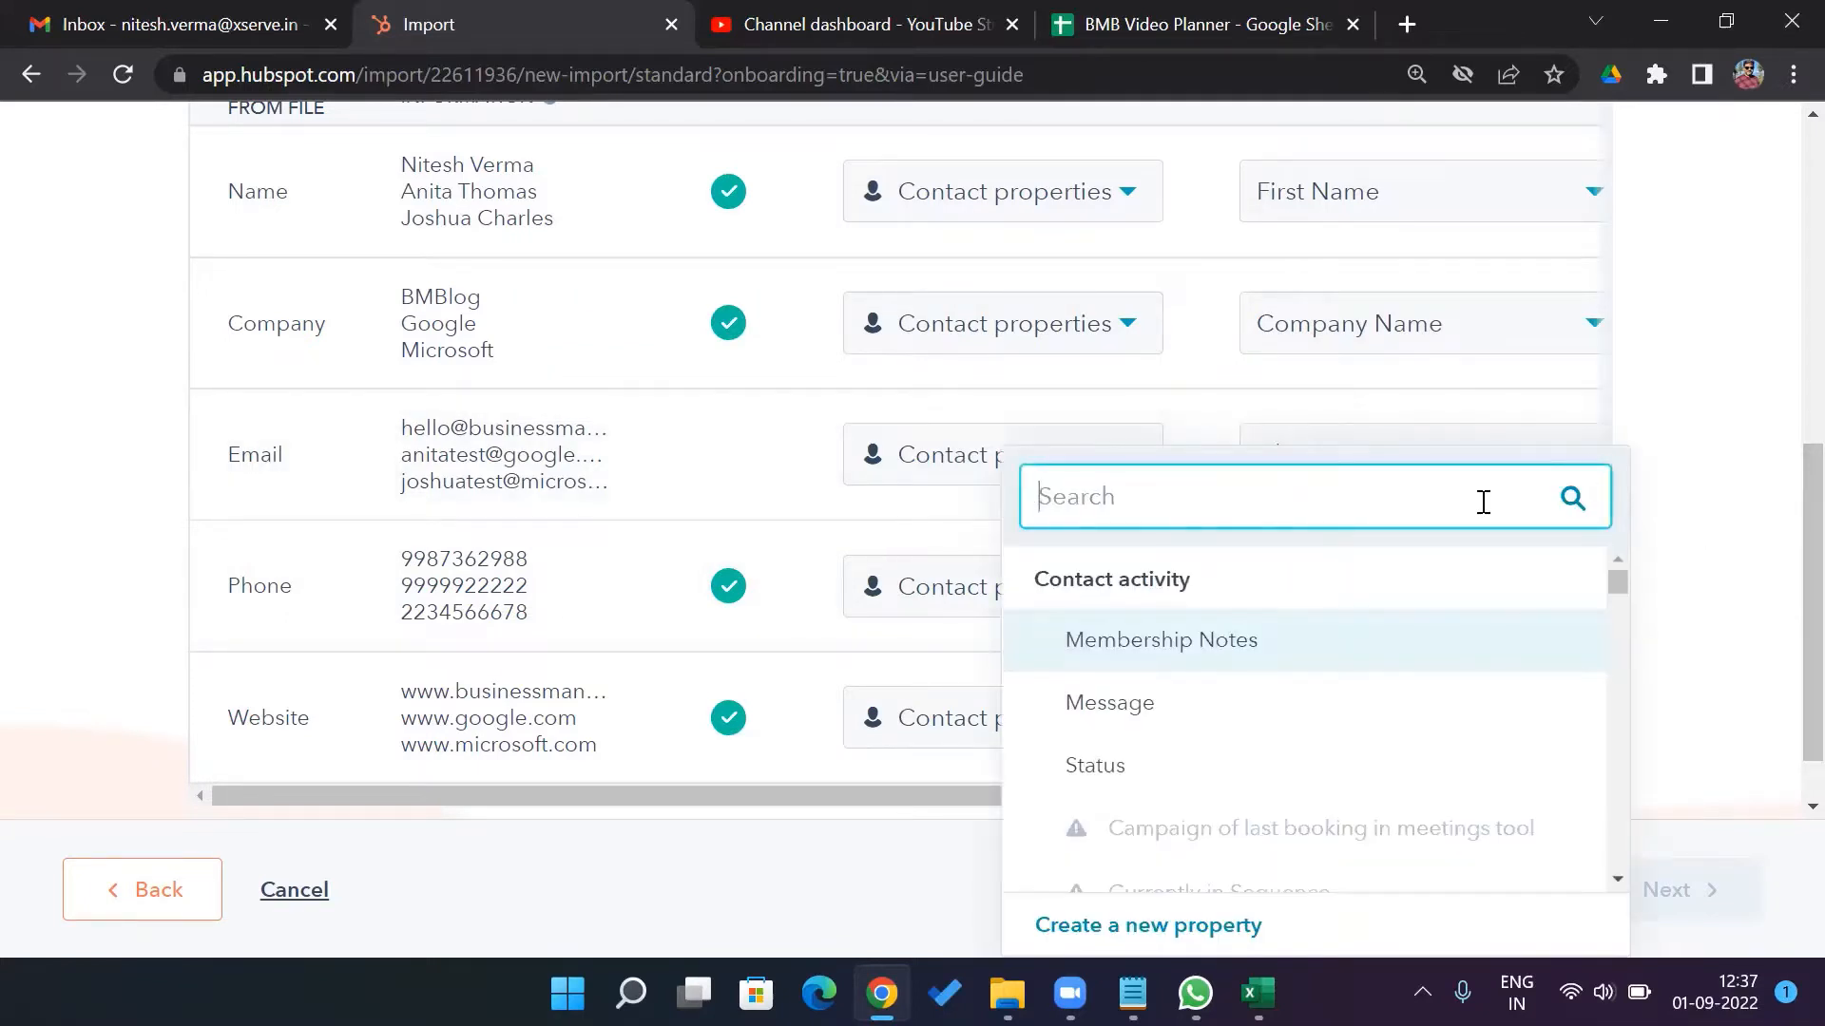
{"action": "type", "text": "emai"}
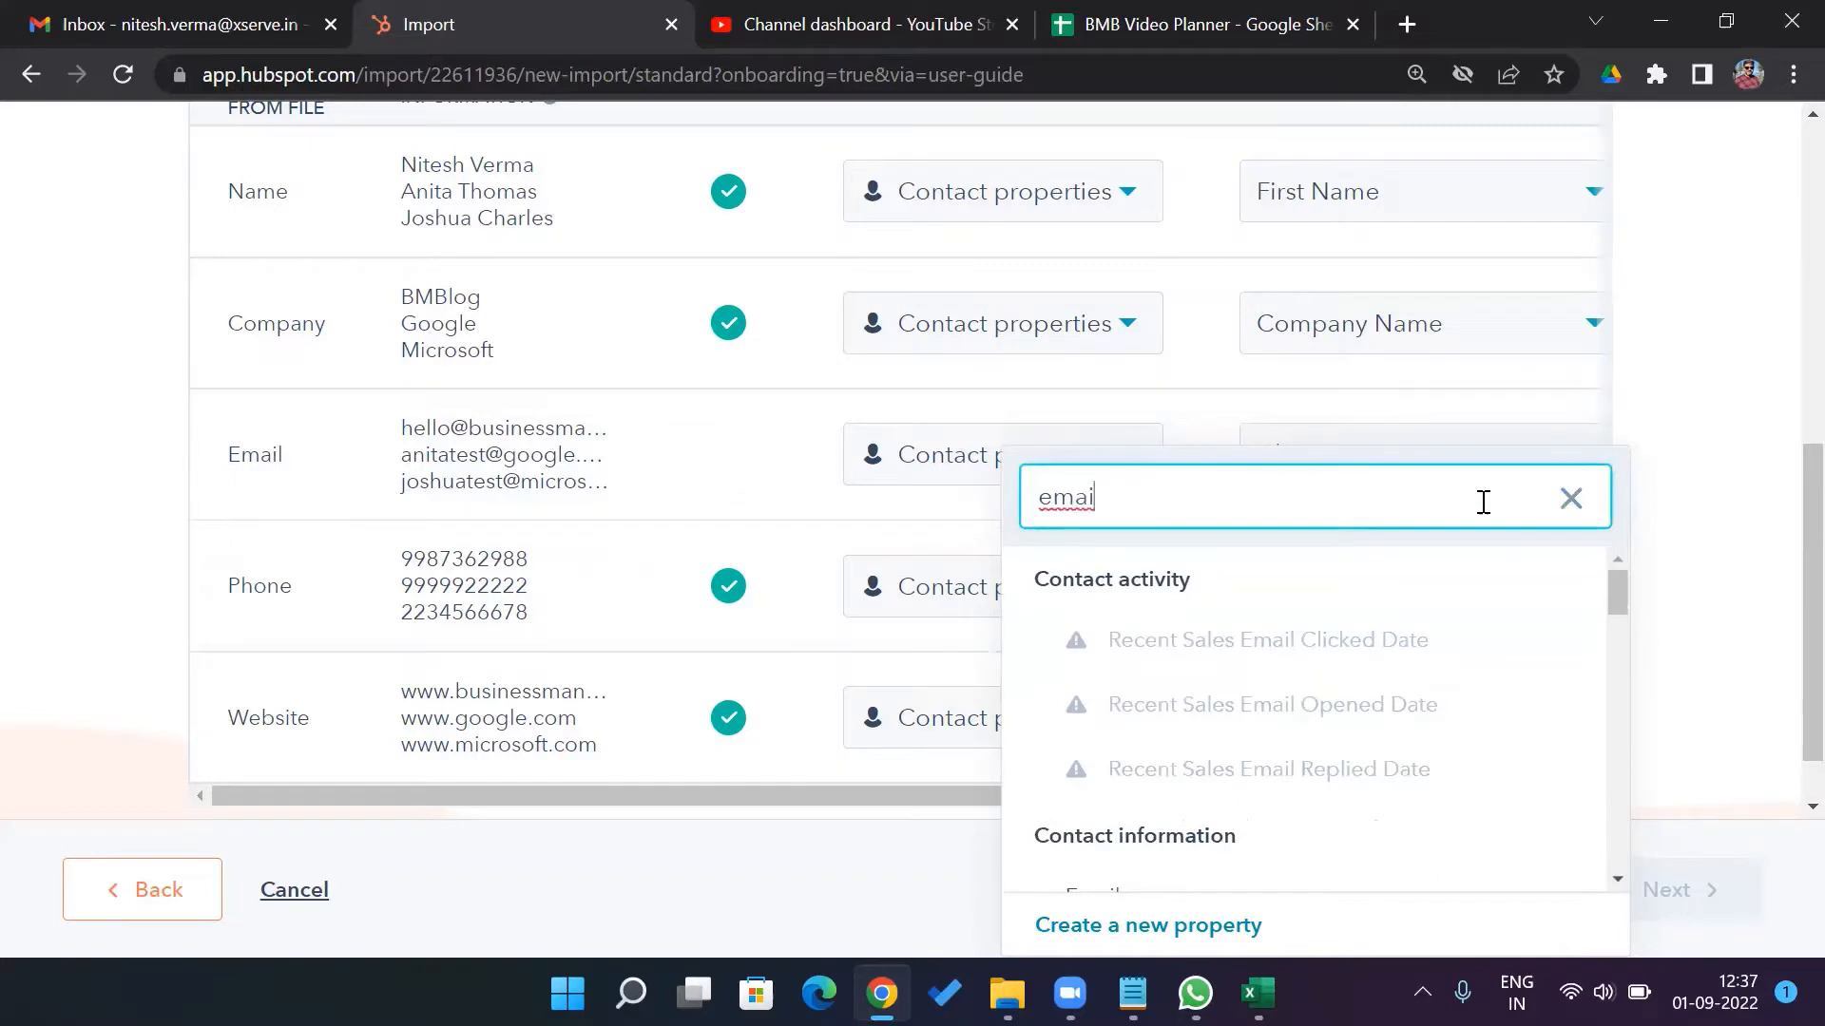
{"action": "type", "text": "l"}
{"action": "left_click_drag", "start_coordinate": [1621, 604], "coordinate": [1621, 637]}
{"action": "left_click", "coordinate": [1159, 681]}
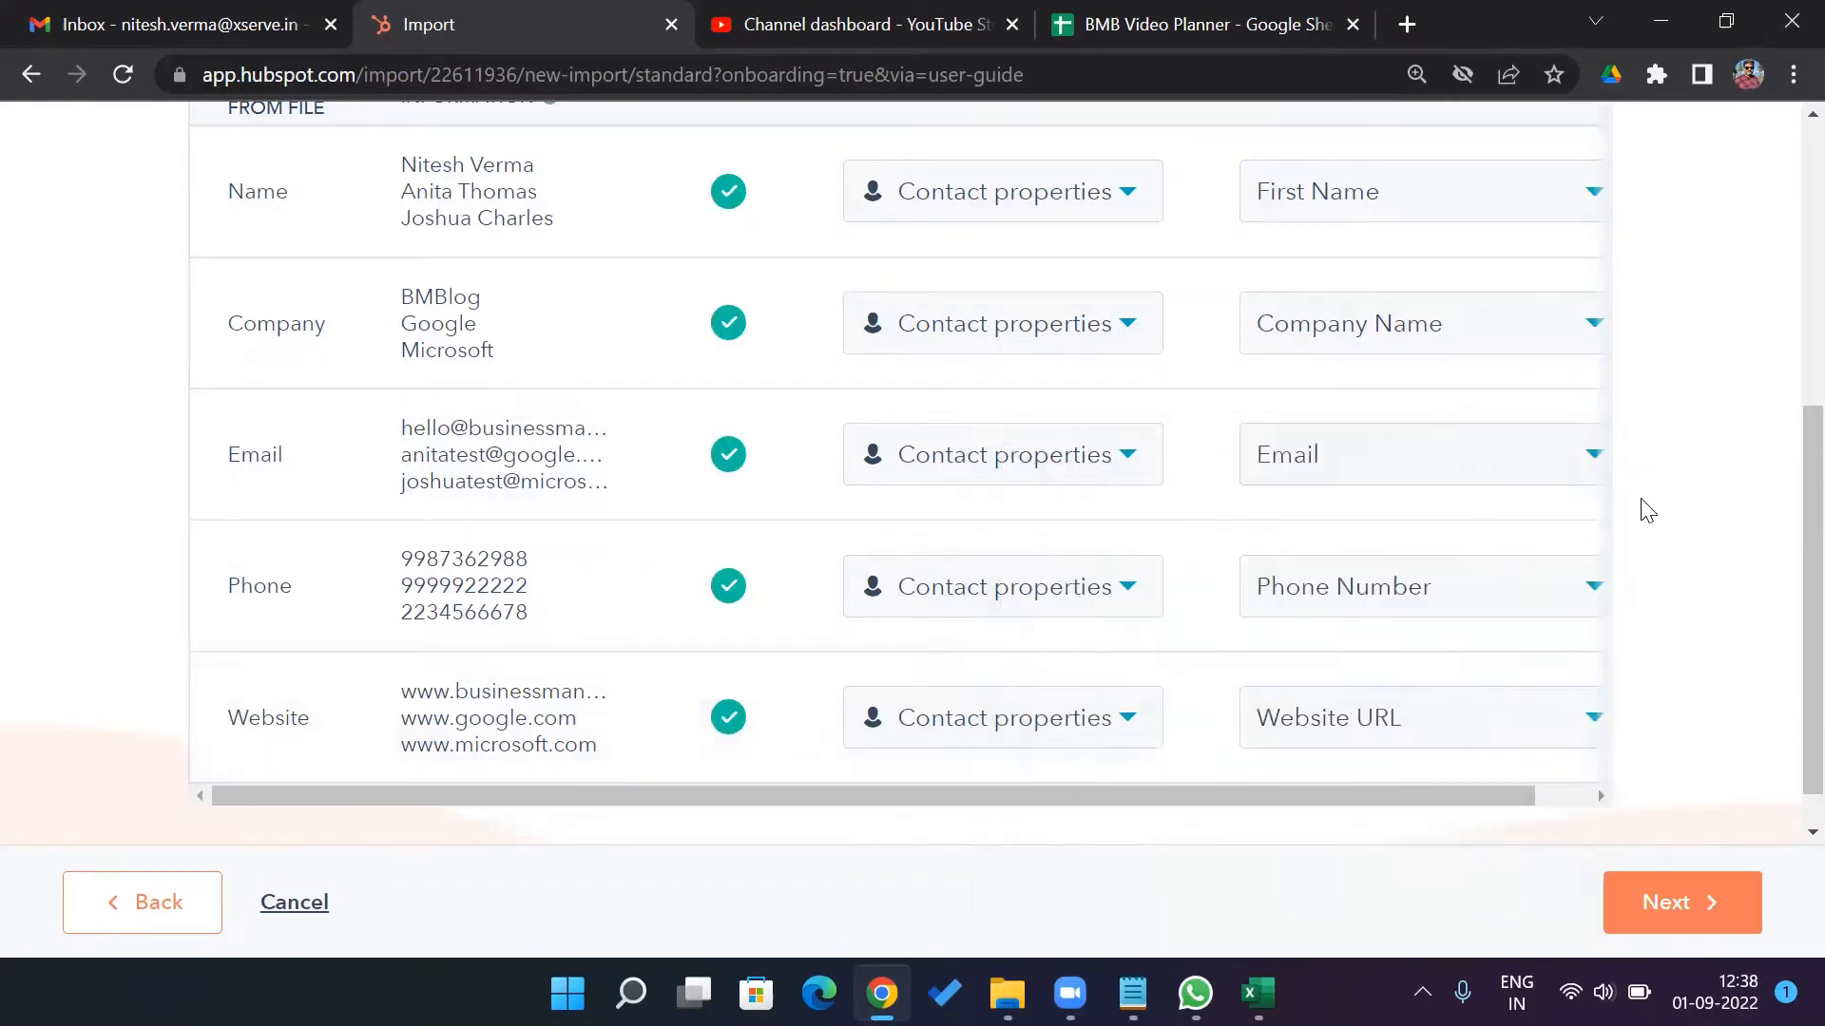
Check that all five columns are mapped and continue to Step 3
{"action": "scroll", "coordinate": [1787, 470], "scroll_direction": "up", "scroll_amount": 2}
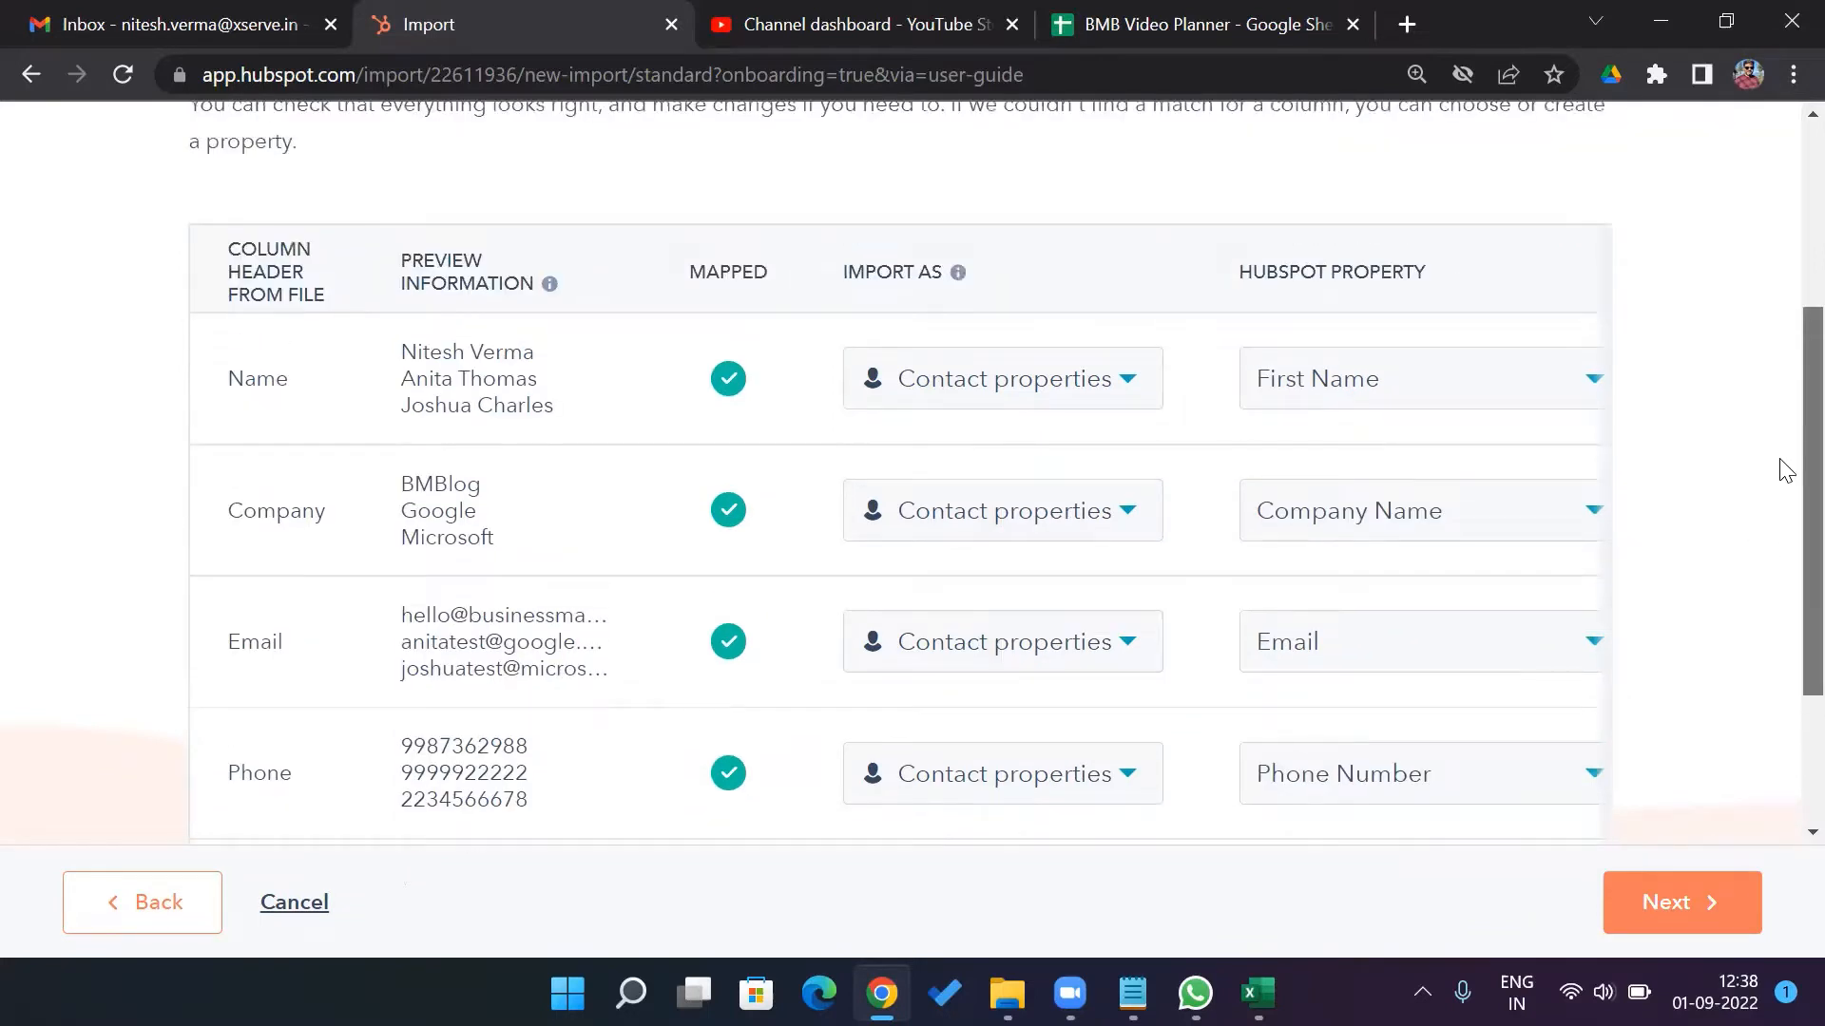
{"action": "scroll", "coordinate": [1786, 471], "scroll_direction": "down", "scroll_amount": 1}
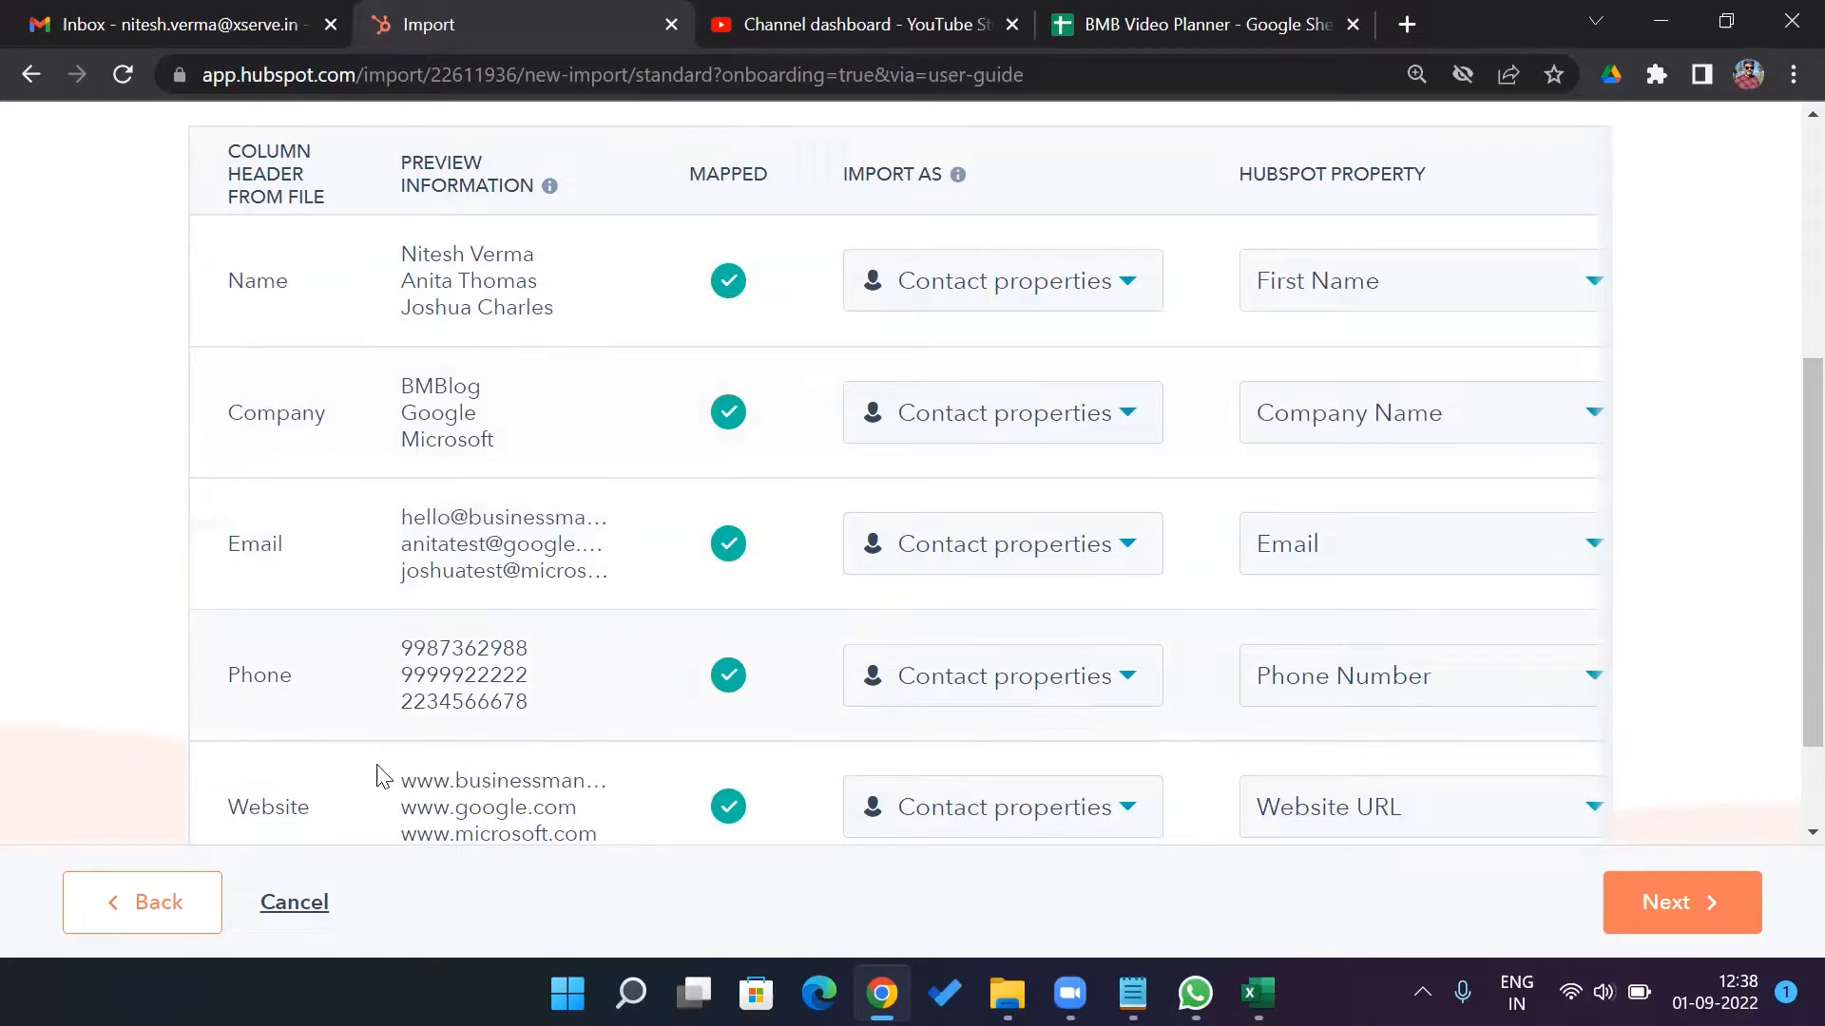
{"action": "scroll", "coordinate": [1782, 570], "scroll_direction": "down", "scroll_amount": 2}
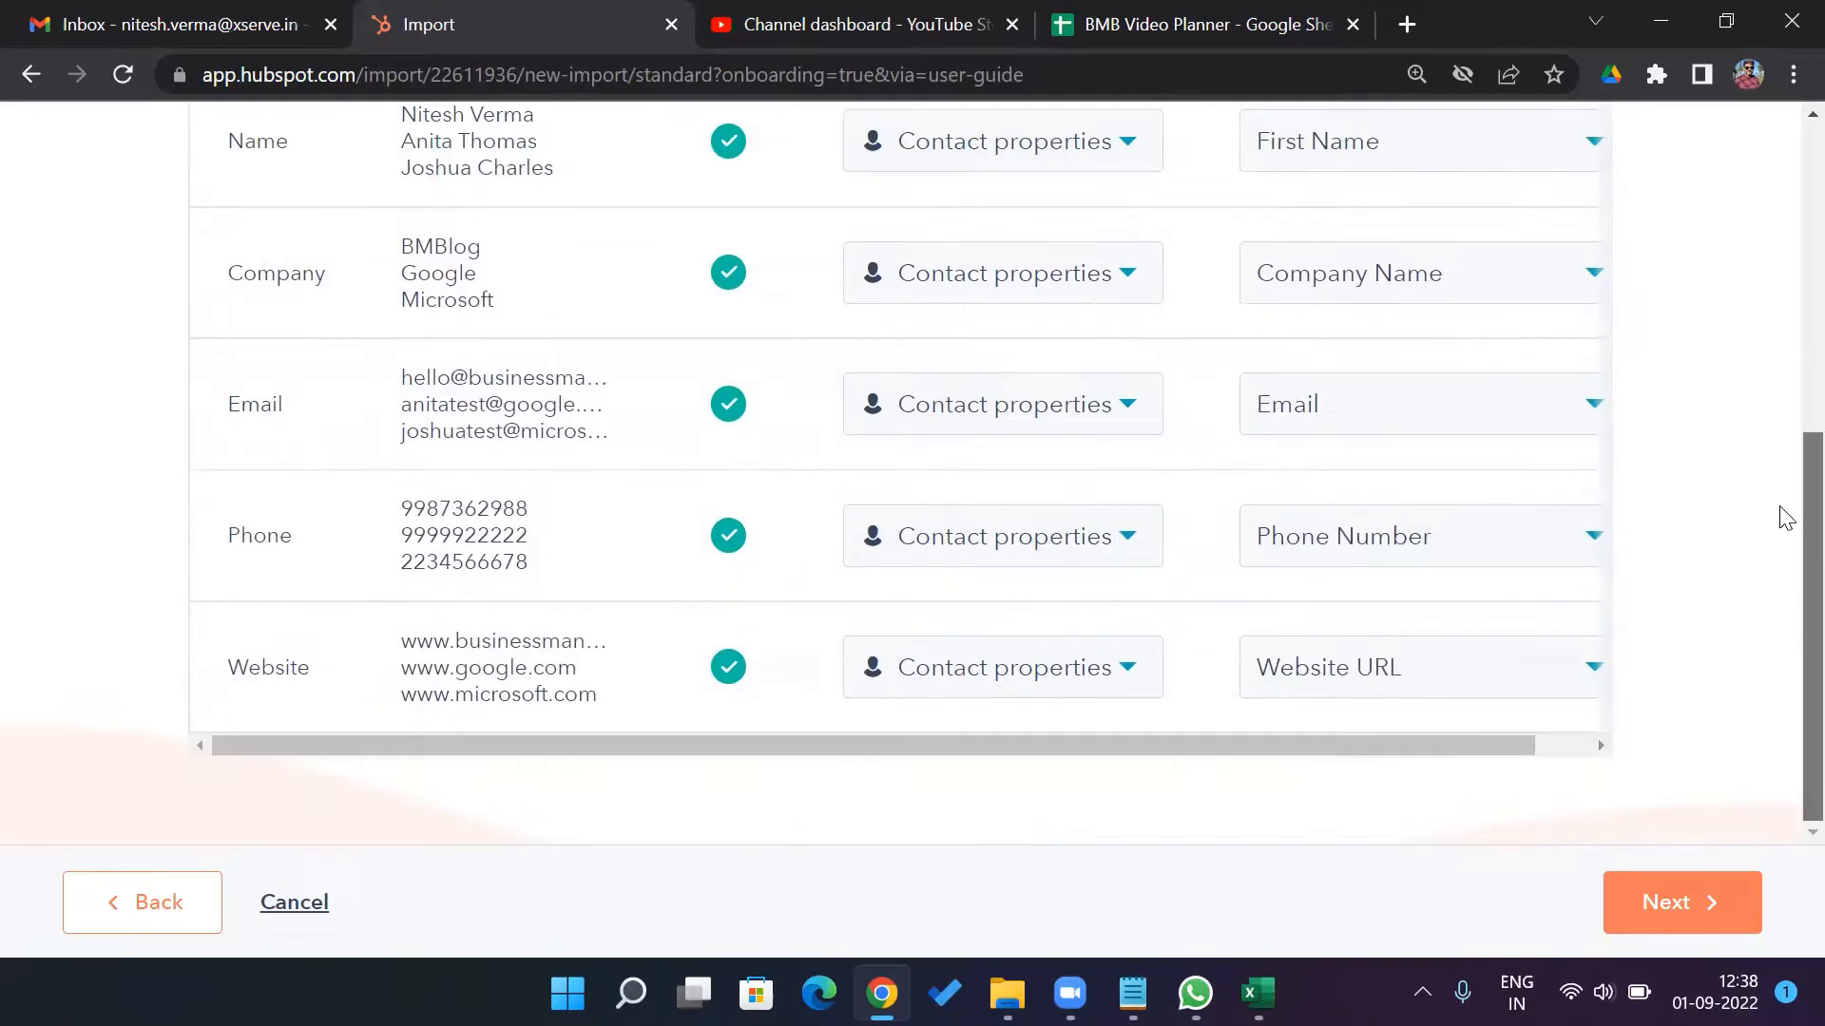
{"action": "scroll", "coordinate": [1782, 456], "scroll_direction": "up", "scroll_amount": 4}
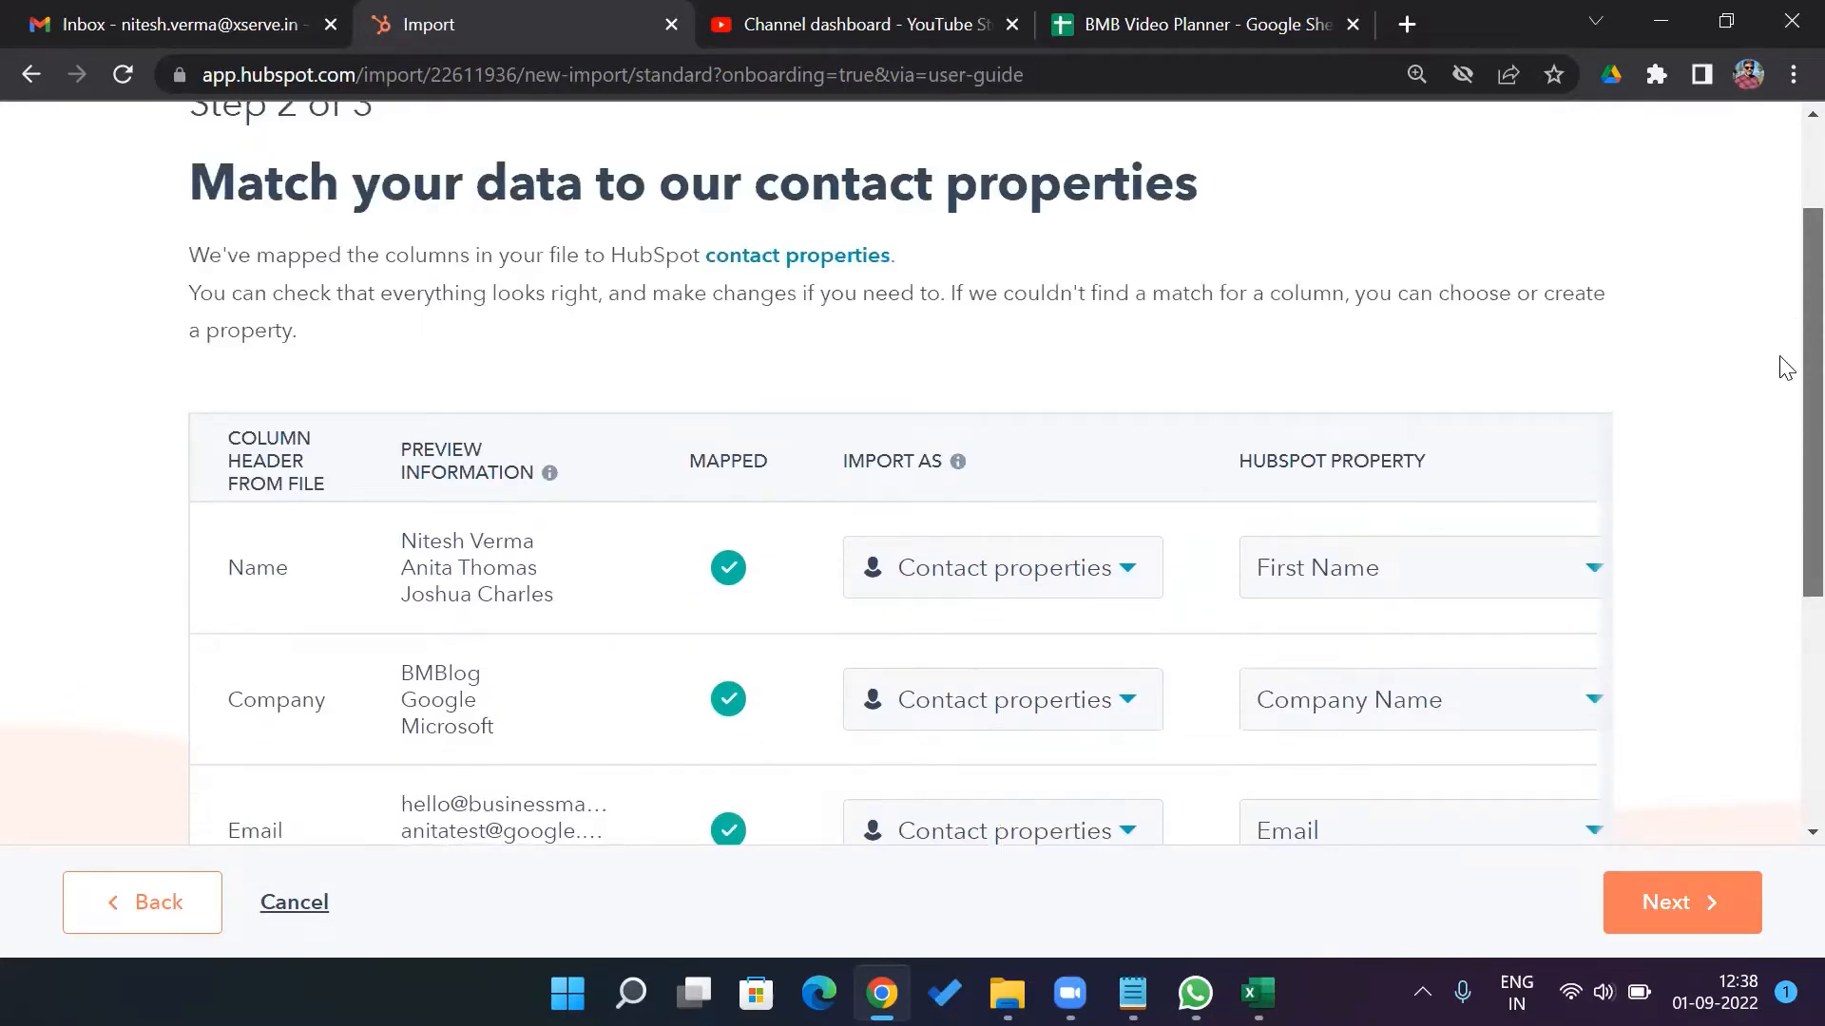
{"action": "scroll", "coordinate": [1780, 390], "scroll_direction": "down", "scroll_amount": 2}
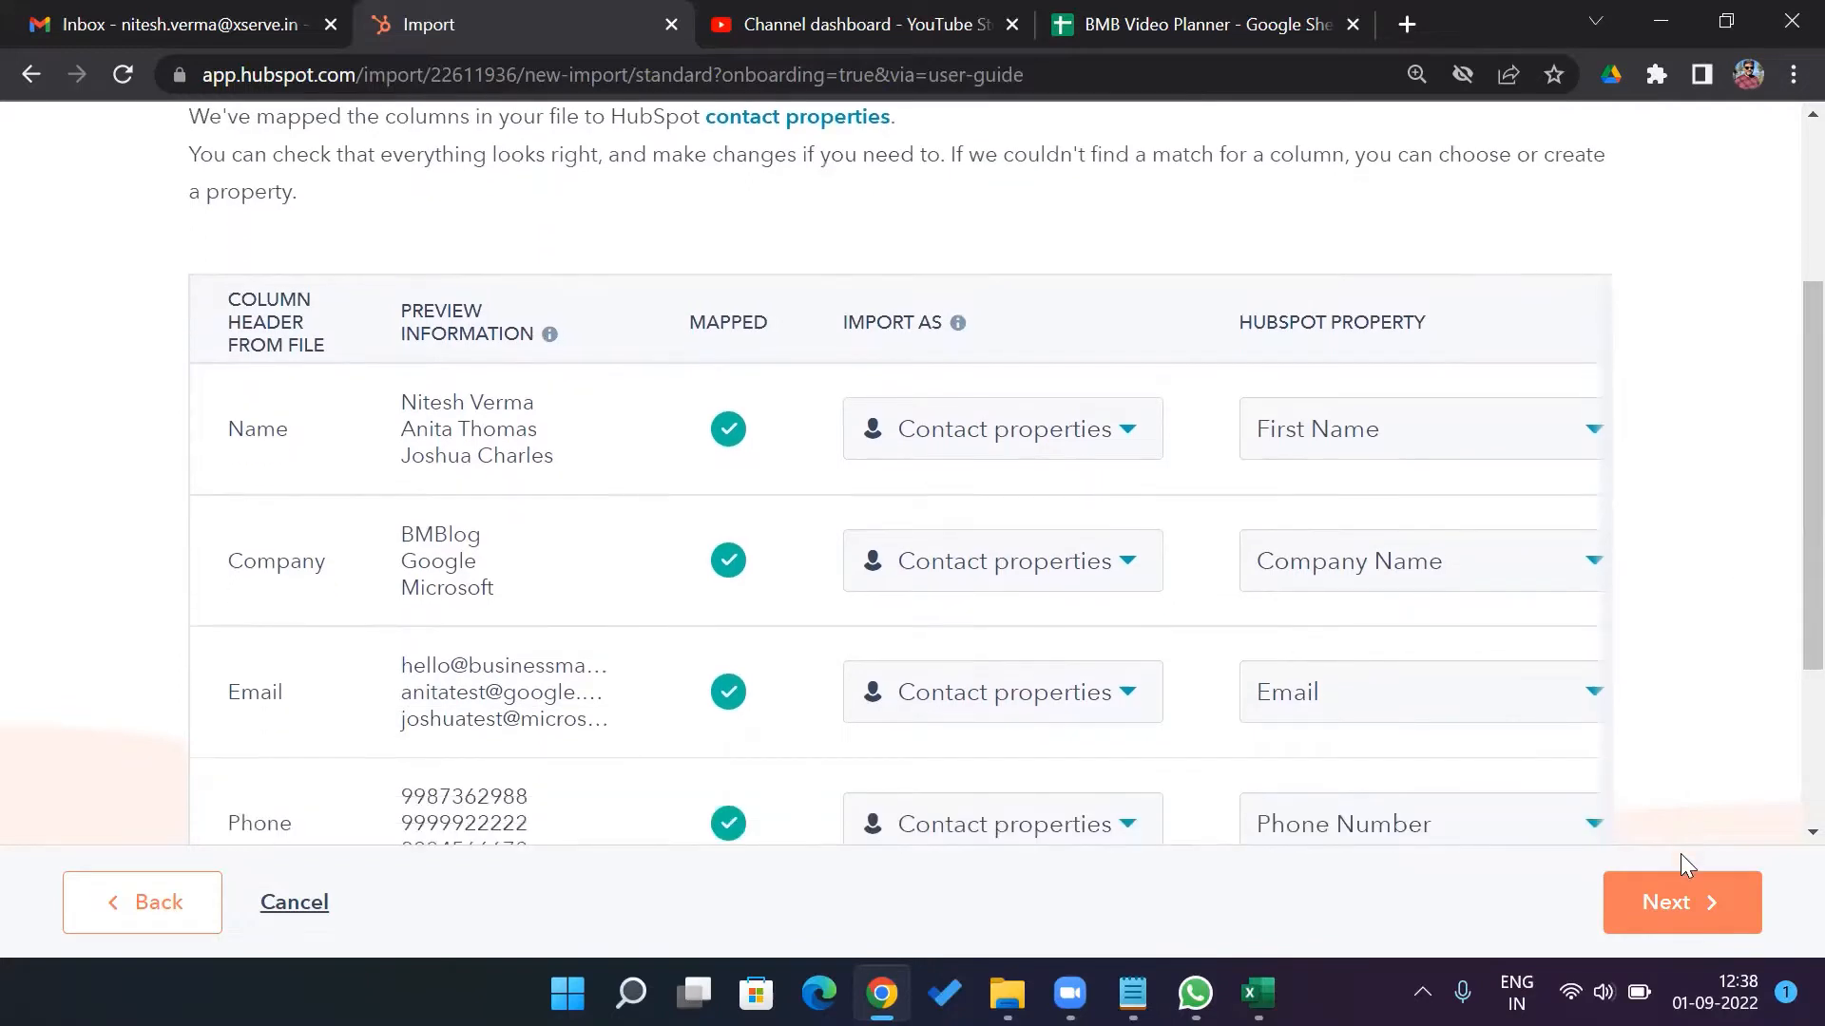
{"action": "left_click", "coordinate": [1670, 904]}
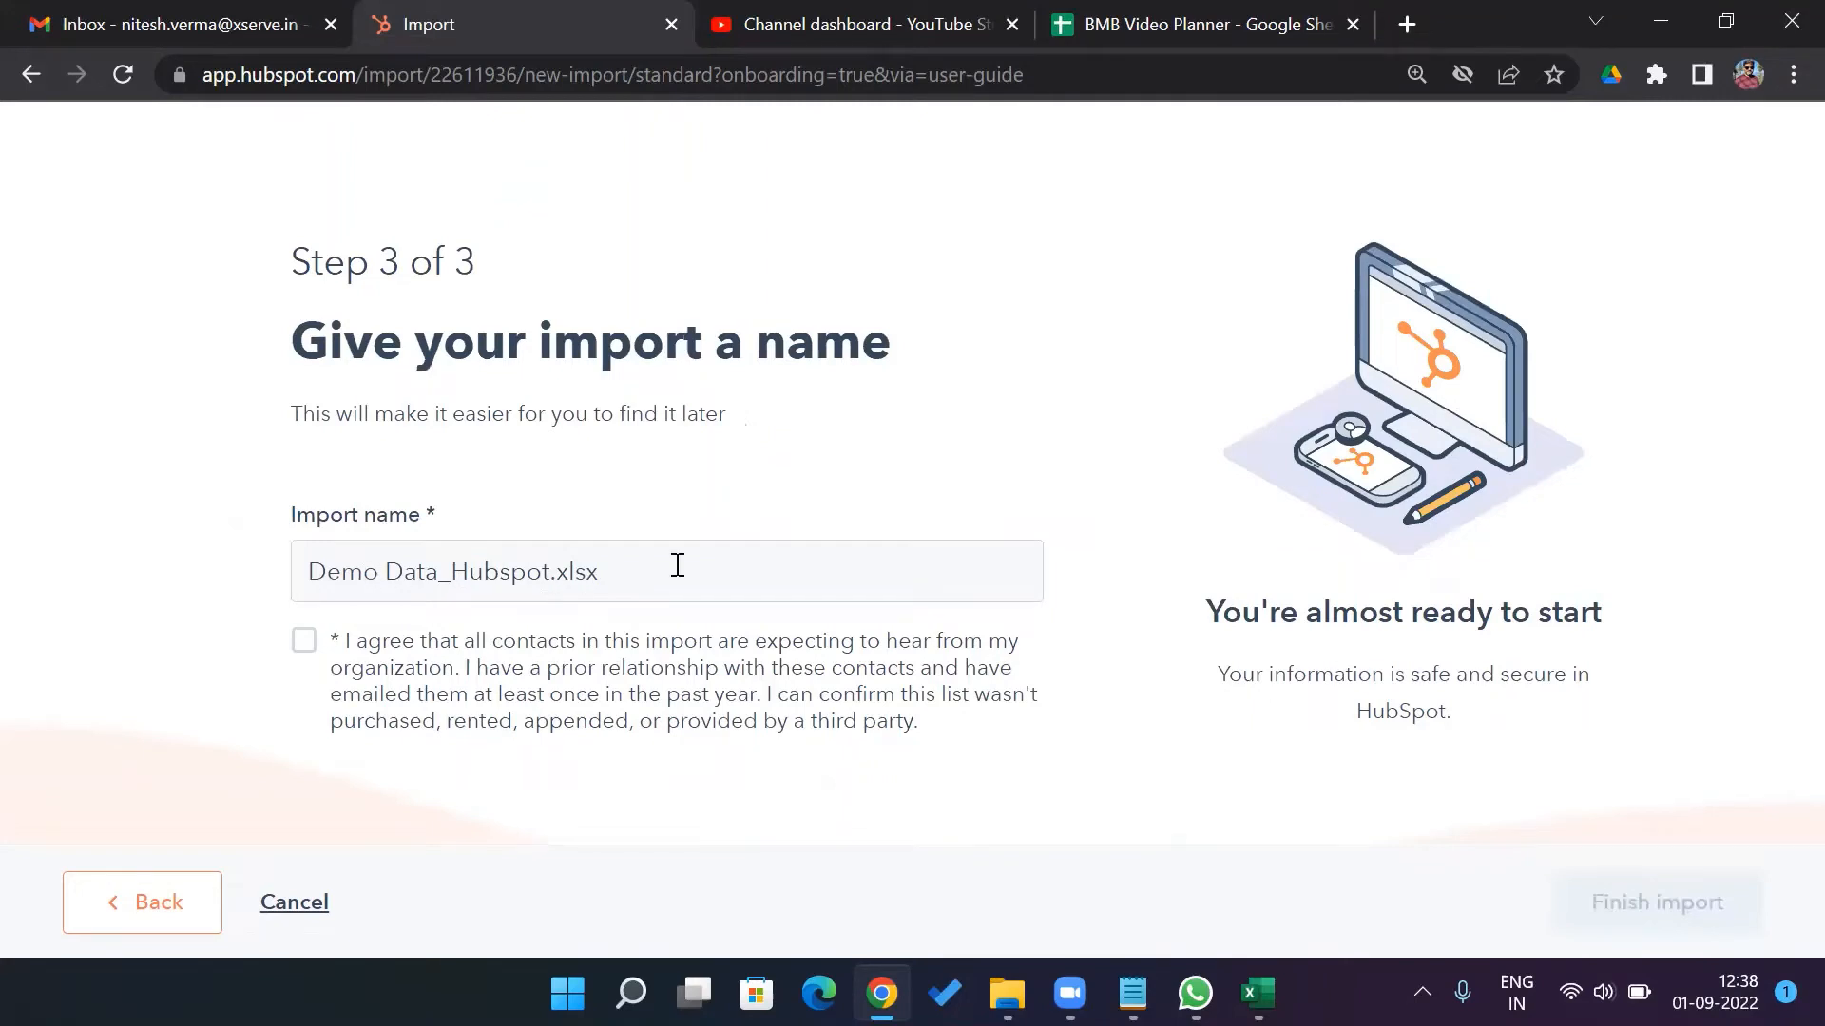
Agree to the contact consent statement and finish the Demo Data_Hubspot.xlsx import
{"action": "left_click", "coordinate": [304, 646]}
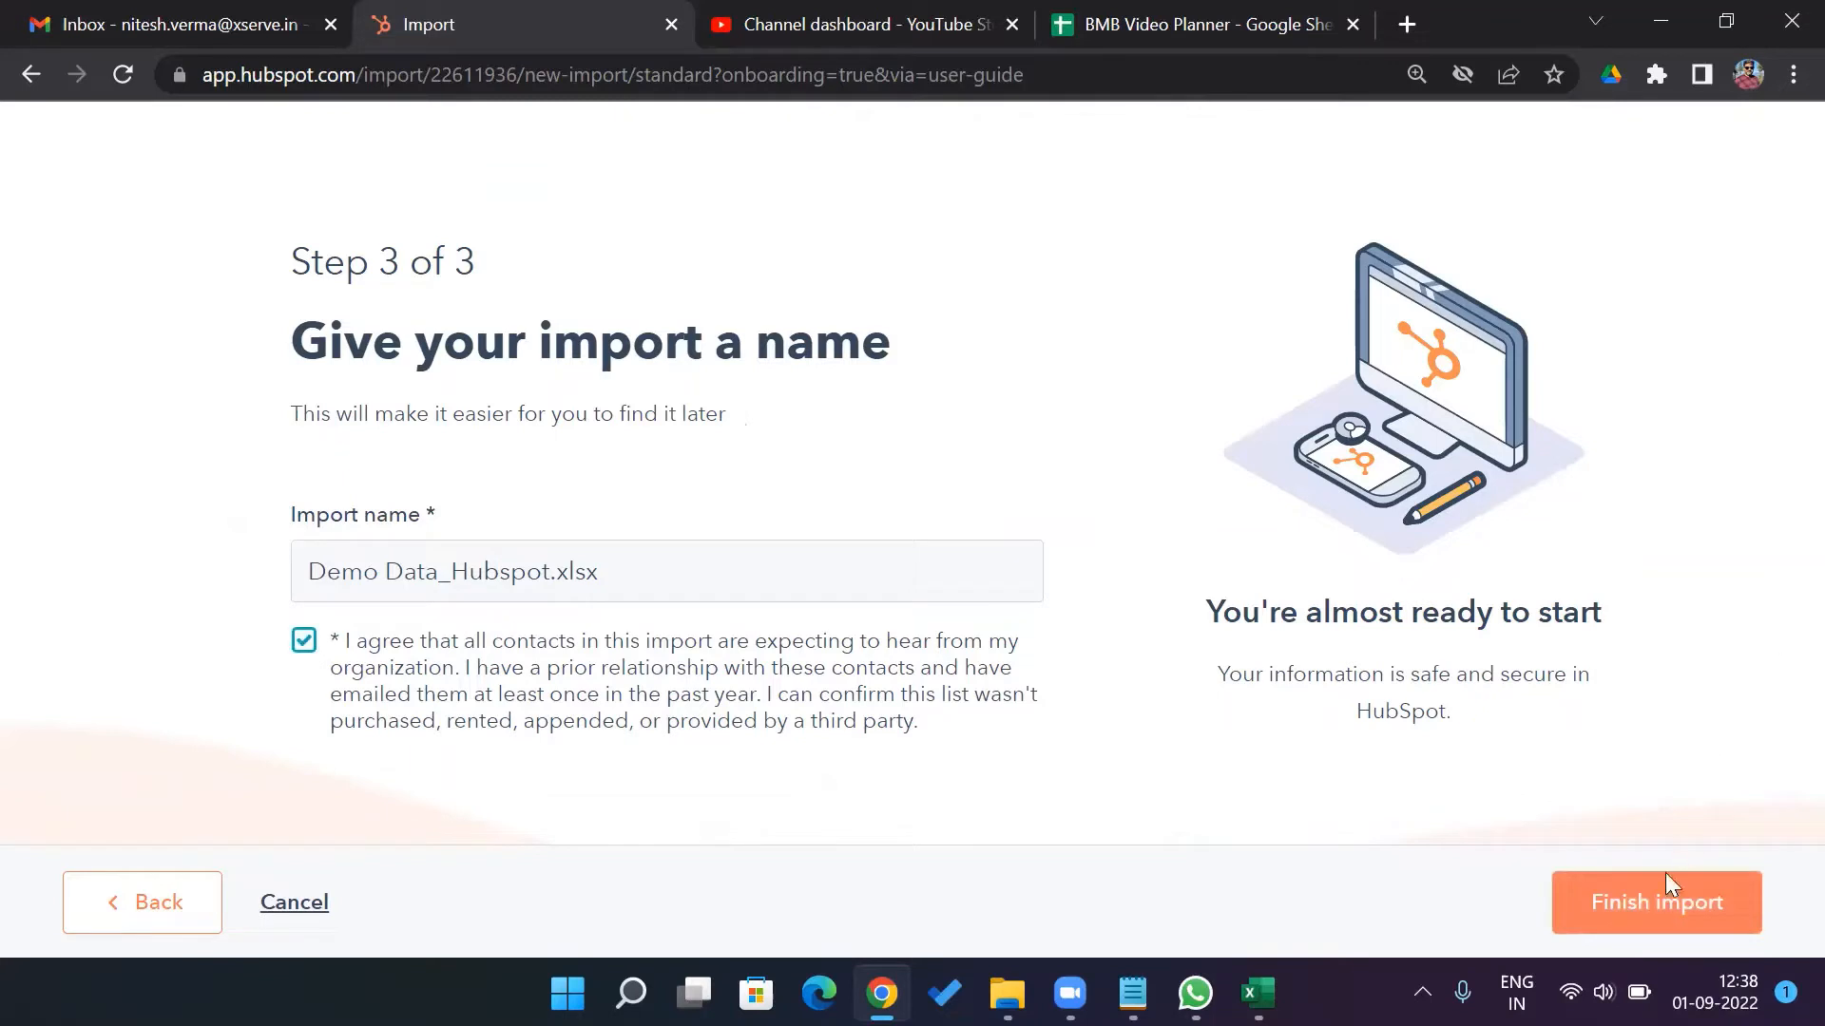
{"action": "left_click", "coordinate": [1660, 914]}
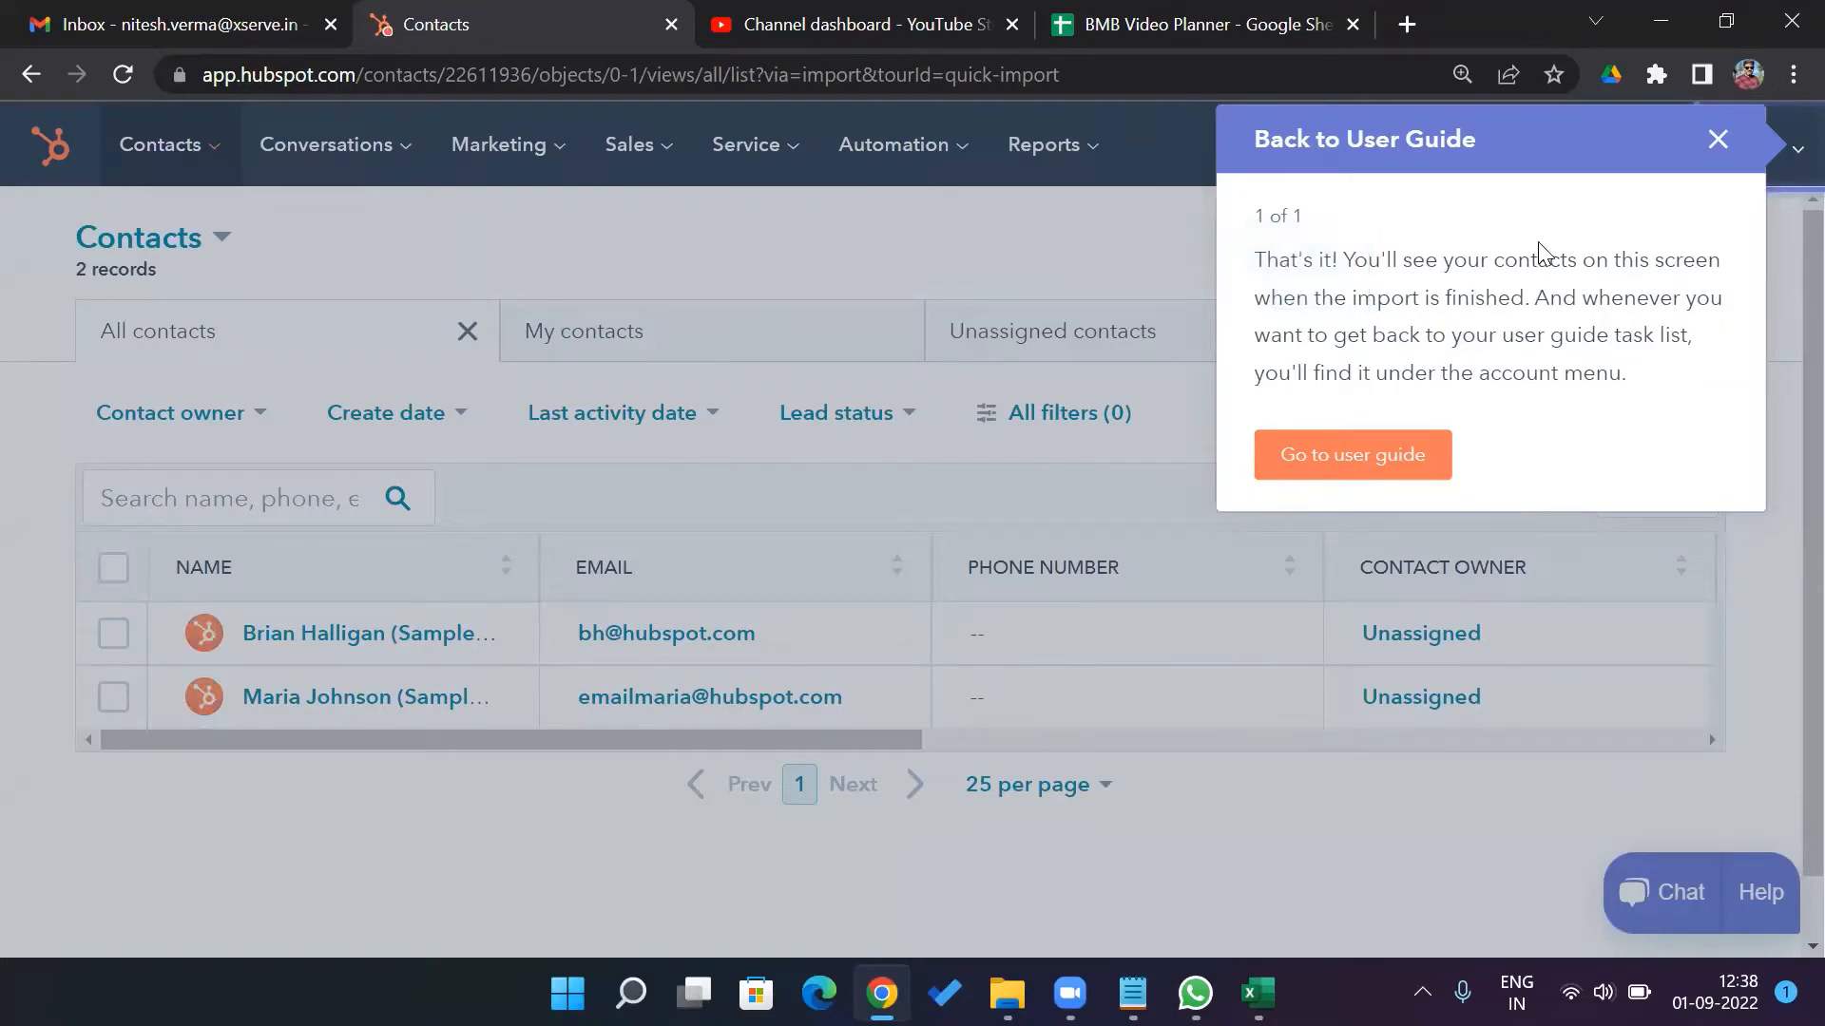
Close the guide tour, decline browser notifications, and reload Contacts to show 7 records
{"action": "left_click", "coordinate": [1718, 139]}
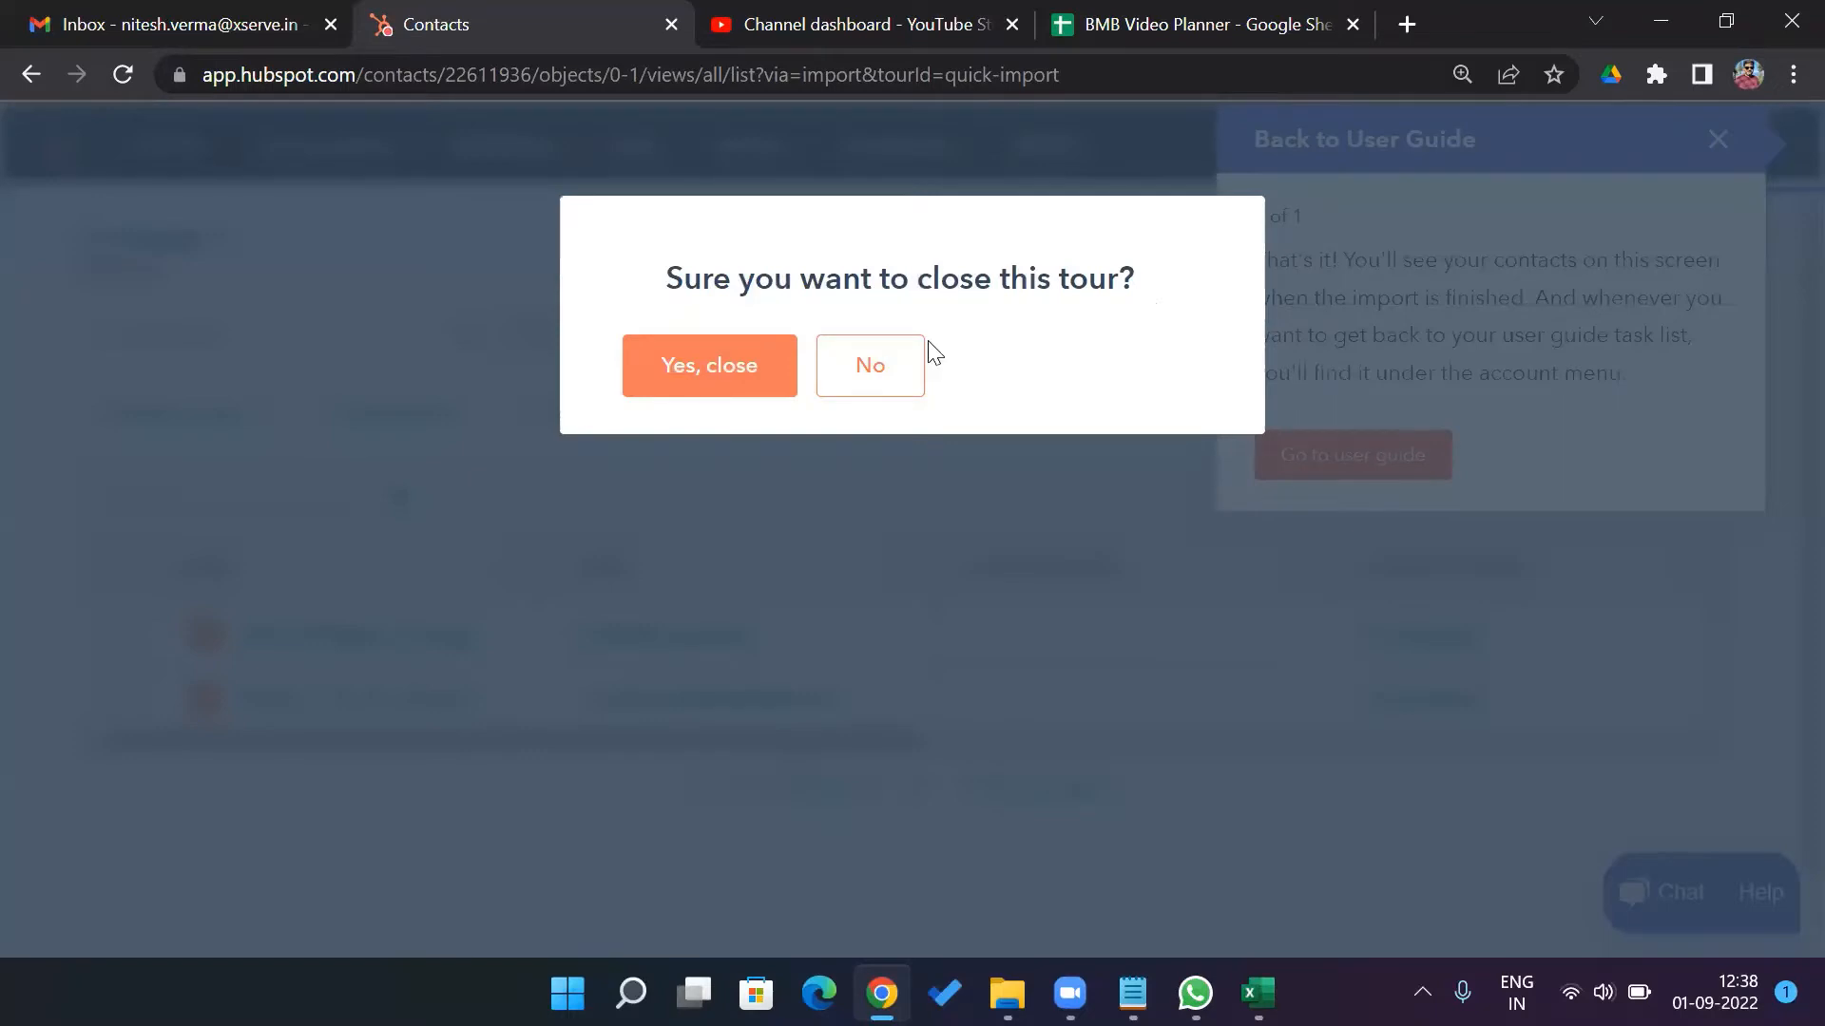
{"action": "left_click", "coordinate": [760, 379]}
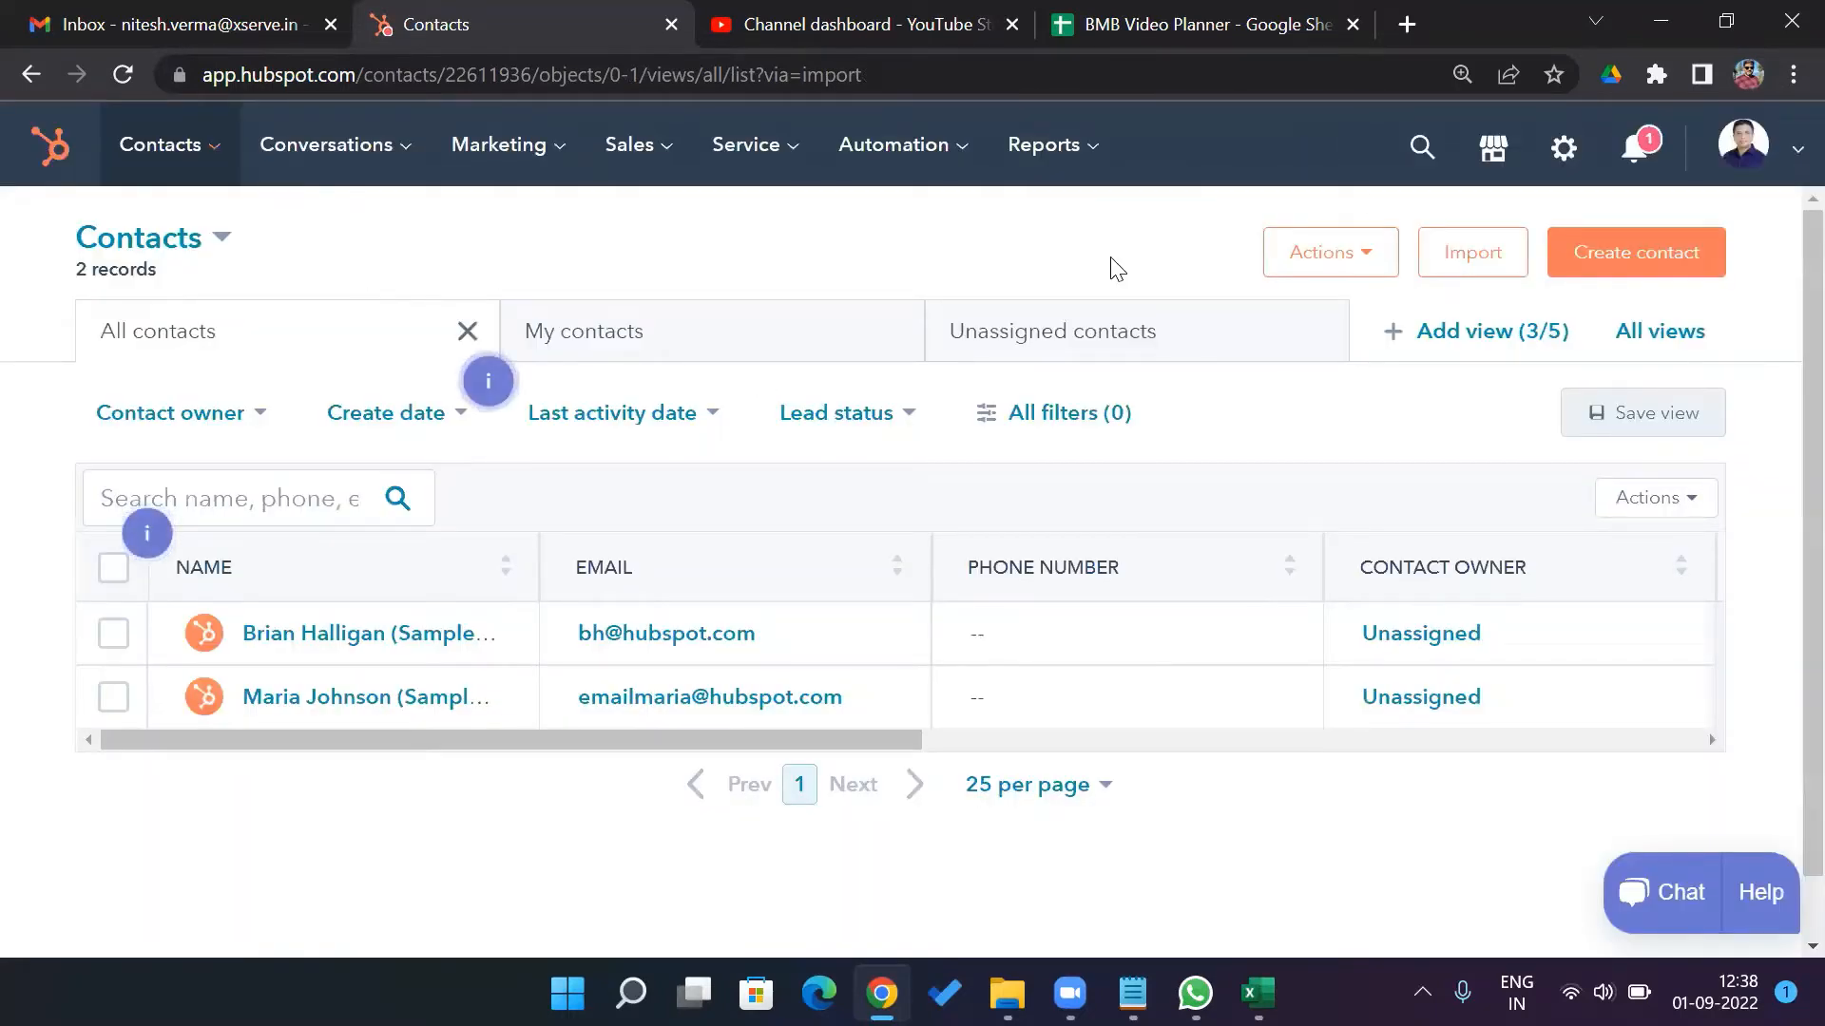
{"action": "left_click", "coordinate": [1640, 150]}
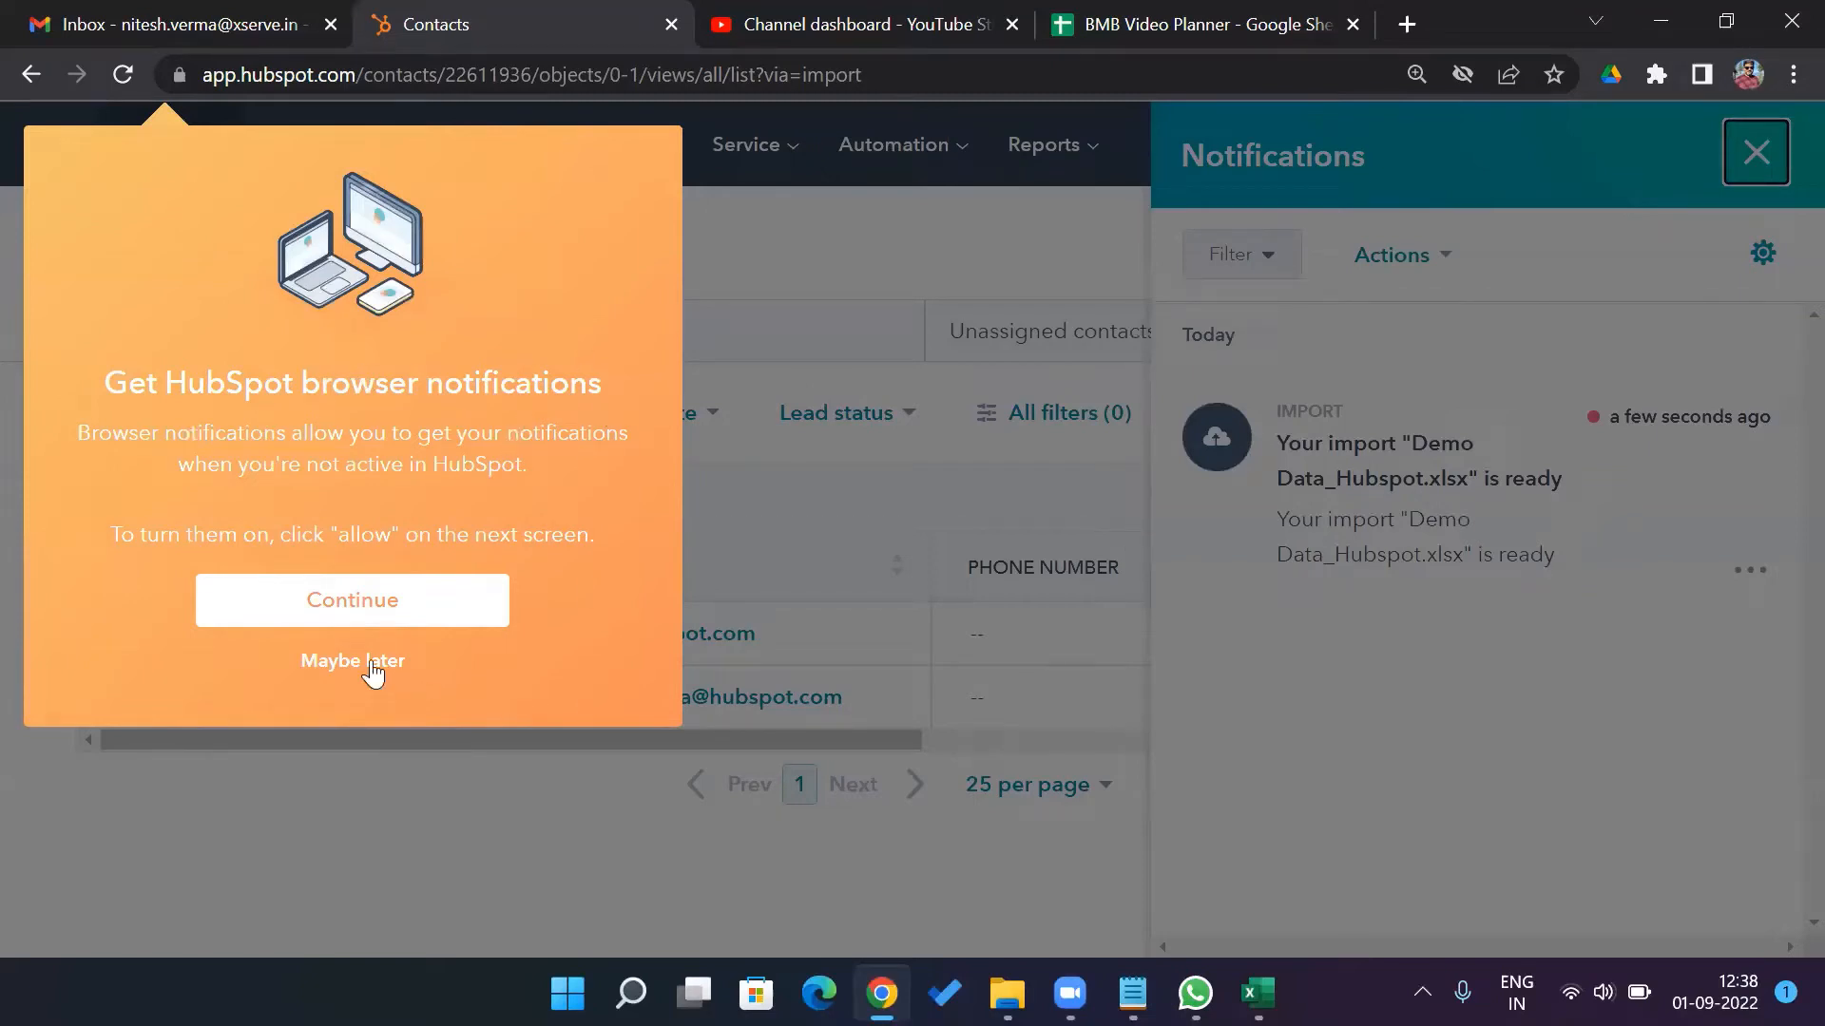
{"action": "left_click", "coordinate": [370, 659]}
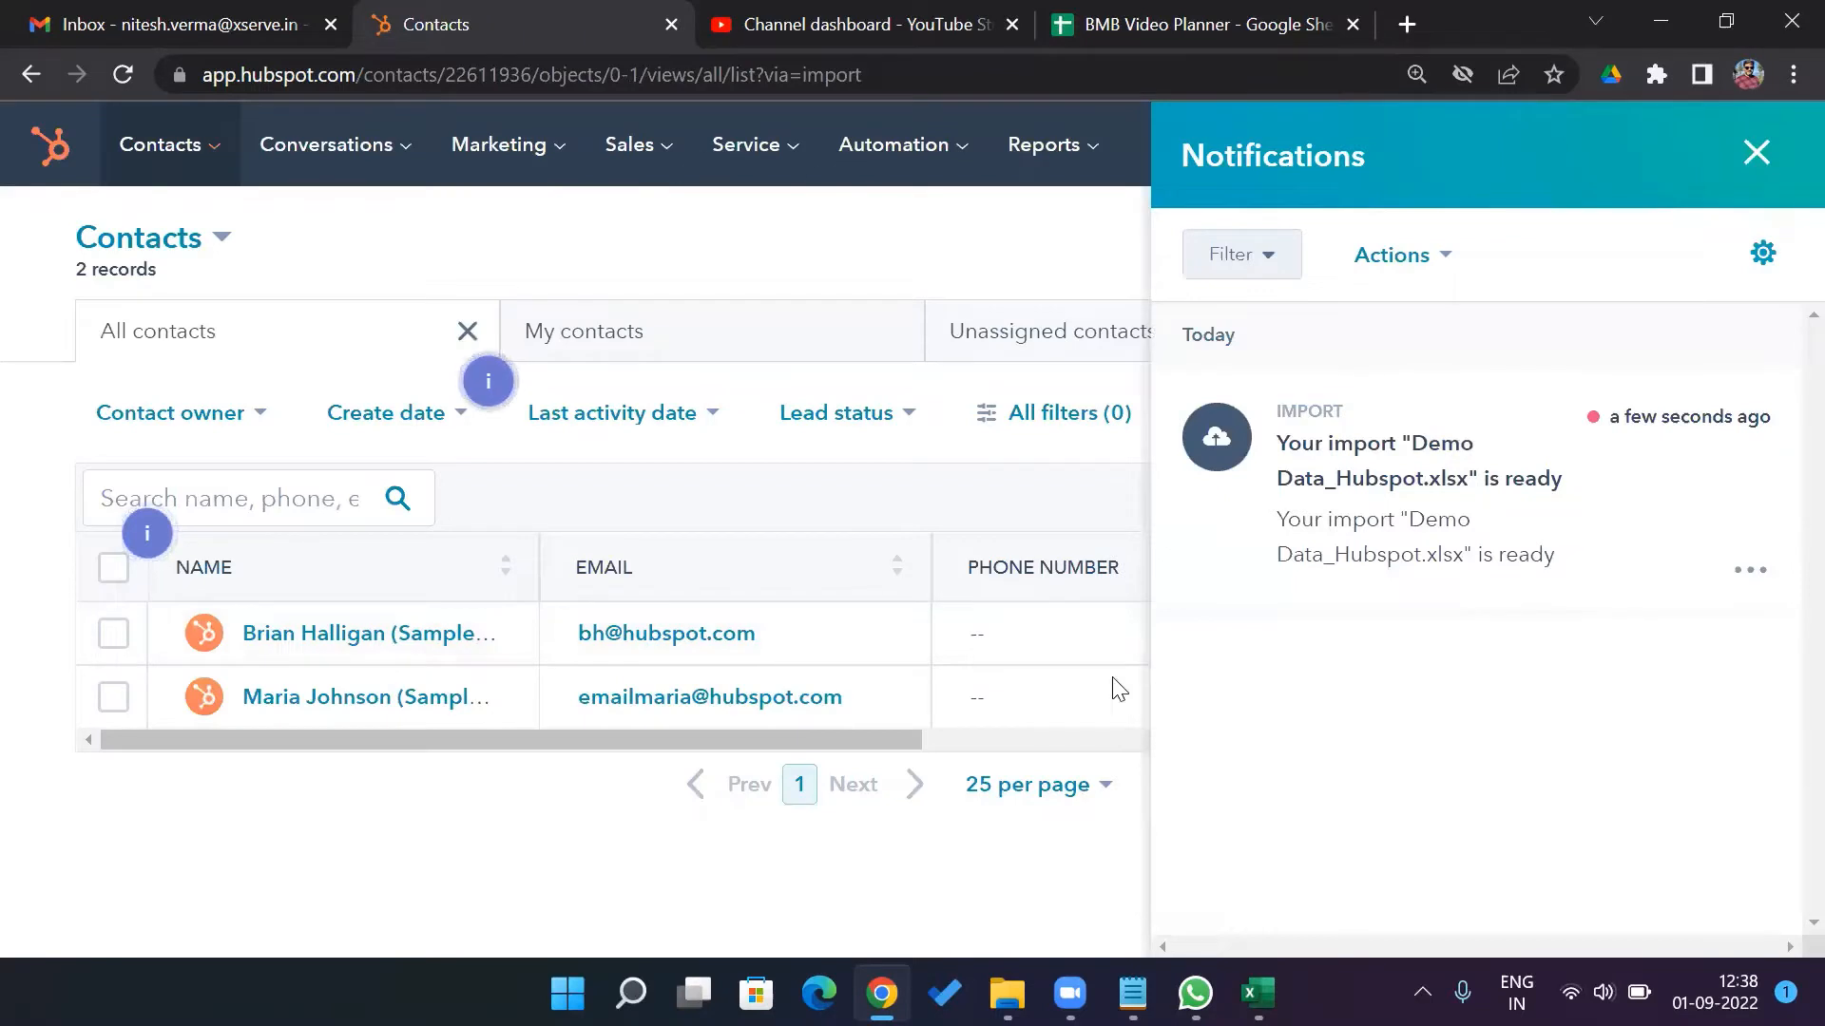
{"action": "left_click", "coordinate": [1757, 153]}
{"action": "left_click", "coordinate": [125, 78]}
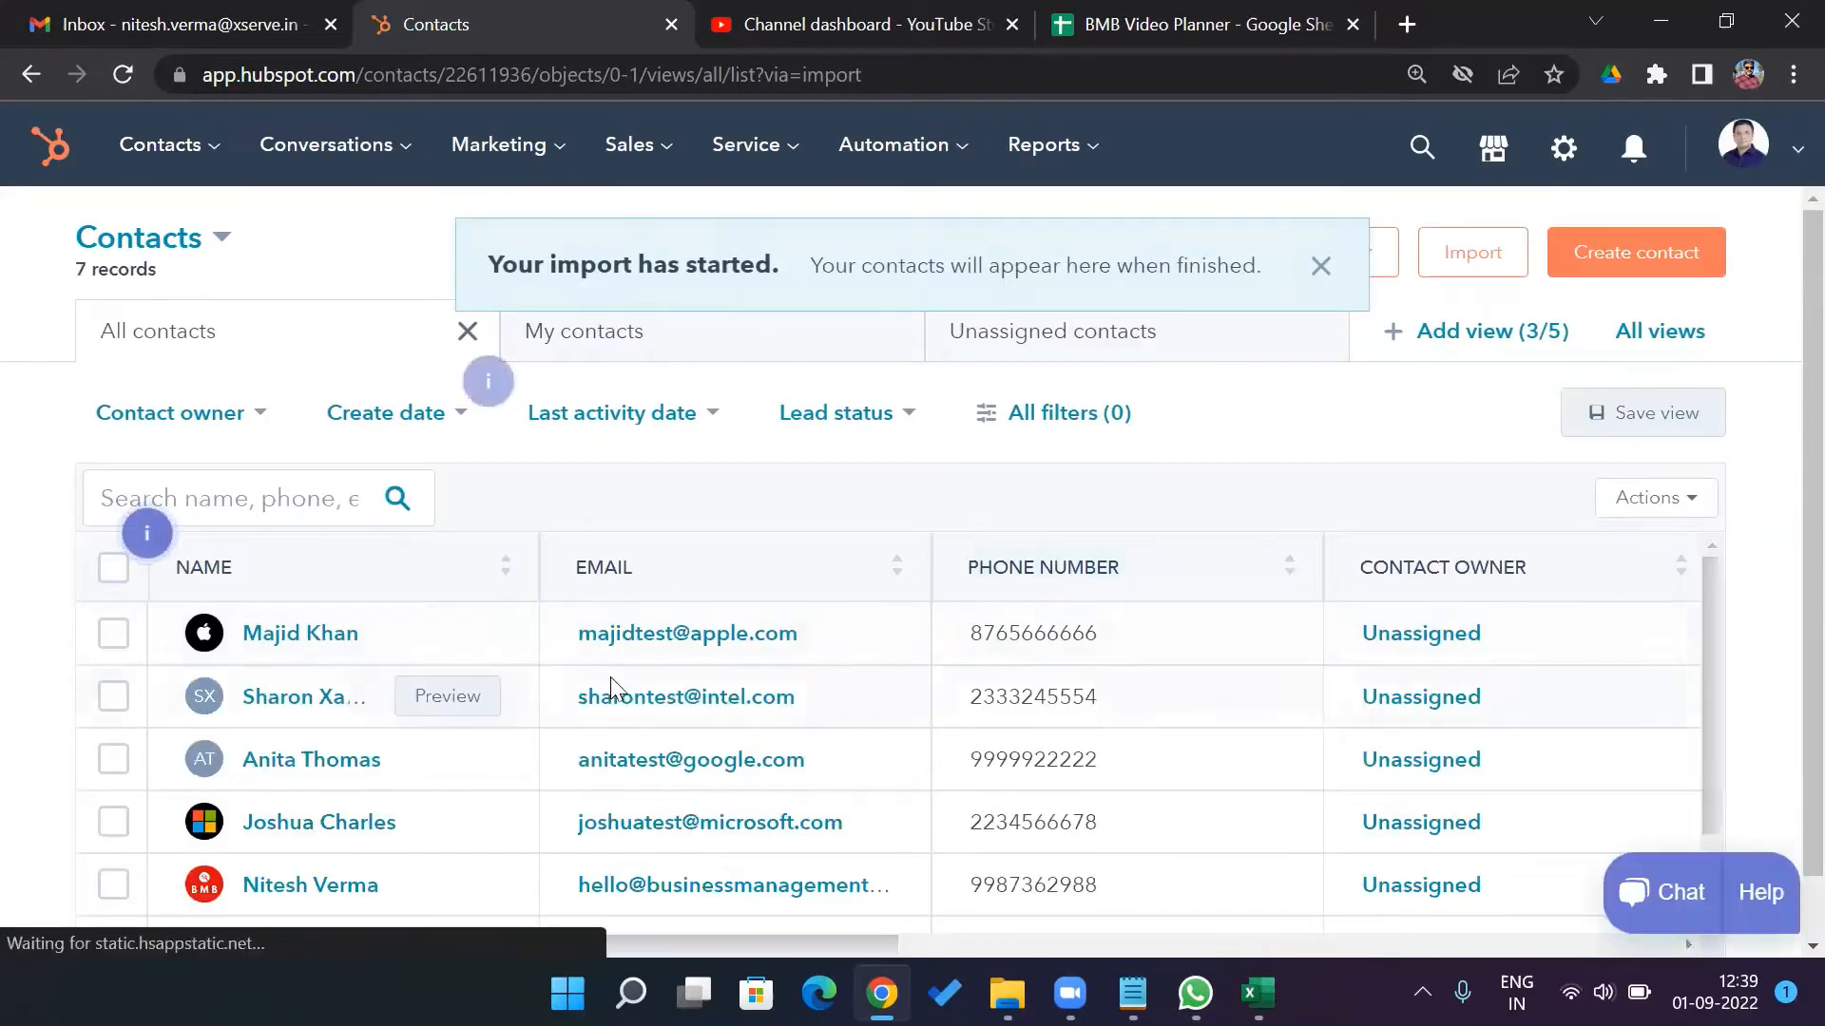
Open the Business Management Blog contact's record from the Contacts table
{"action": "mouse_move", "coordinate": [1713, 608]}
{"action": "left_mouse_down"}
{"action": "mouse_move", "coordinate": [1709, 756]}
{"action": "mouse_move", "coordinate": [1704, 589]}
{"action": "left_mouse_up"}
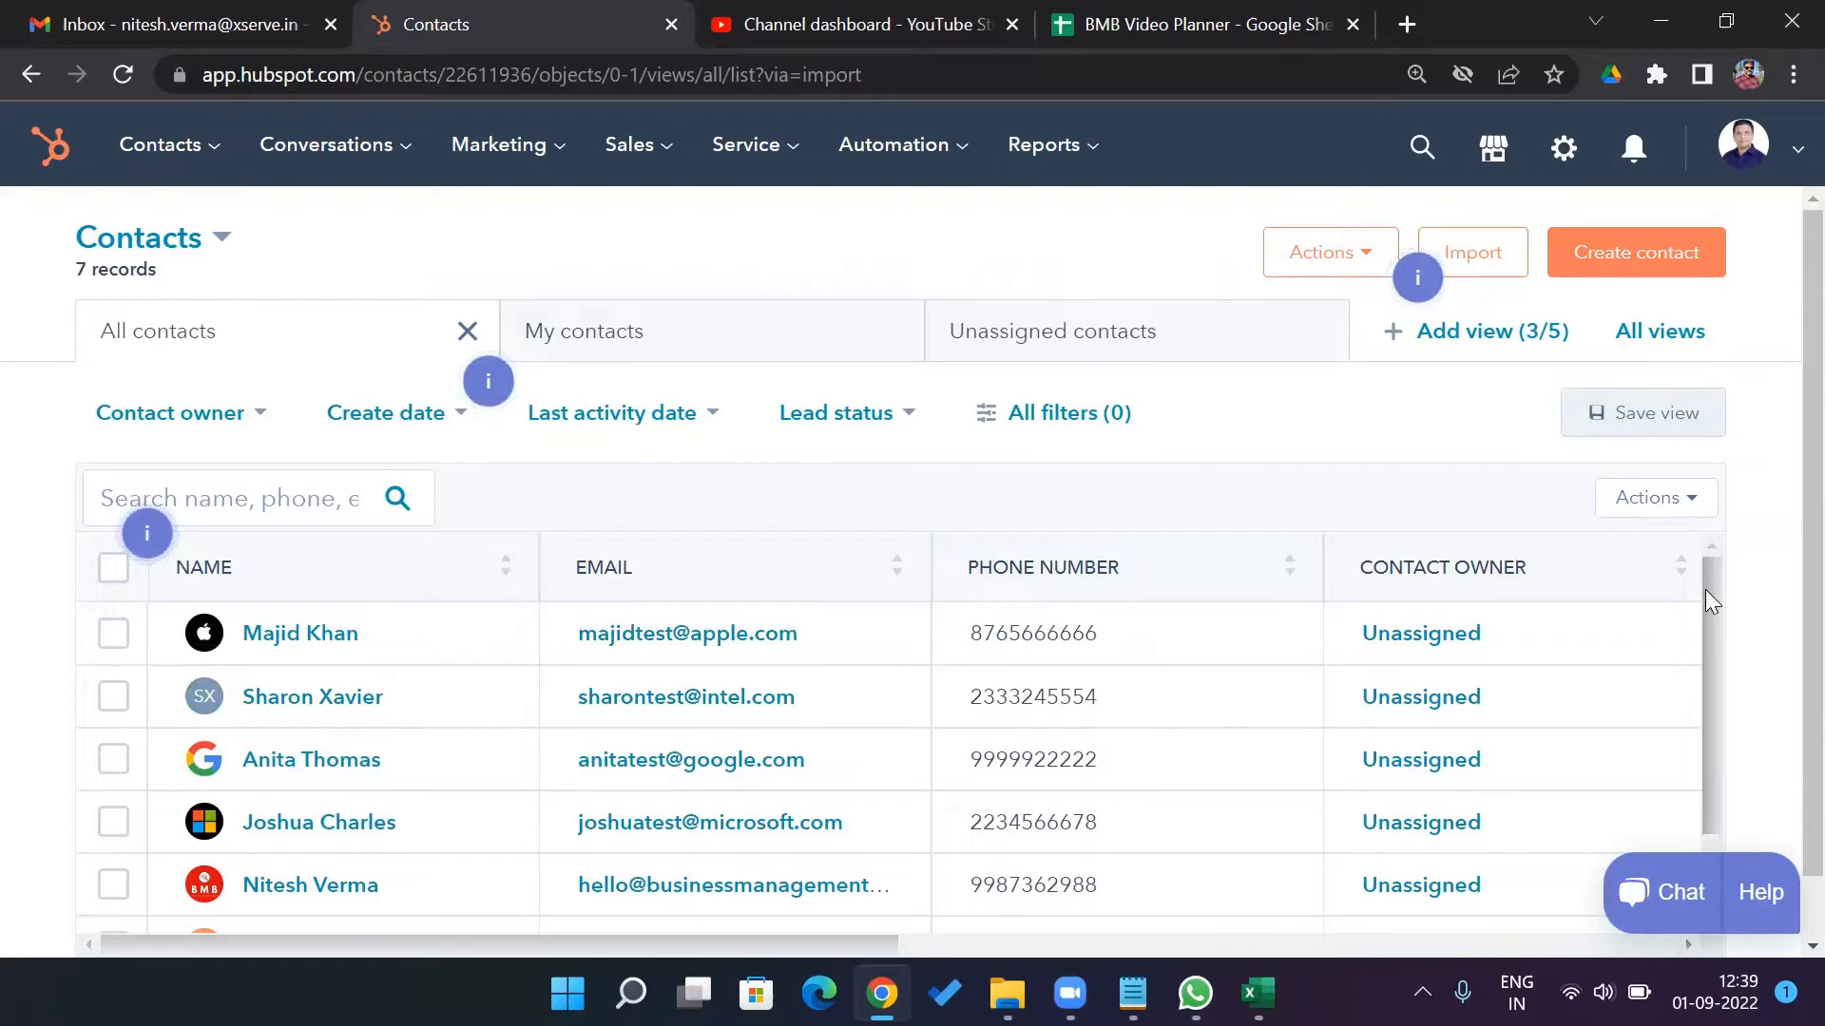
{"action": "scroll", "coordinate": [1782, 616], "scroll_direction": "down", "scroll_amount": 2}
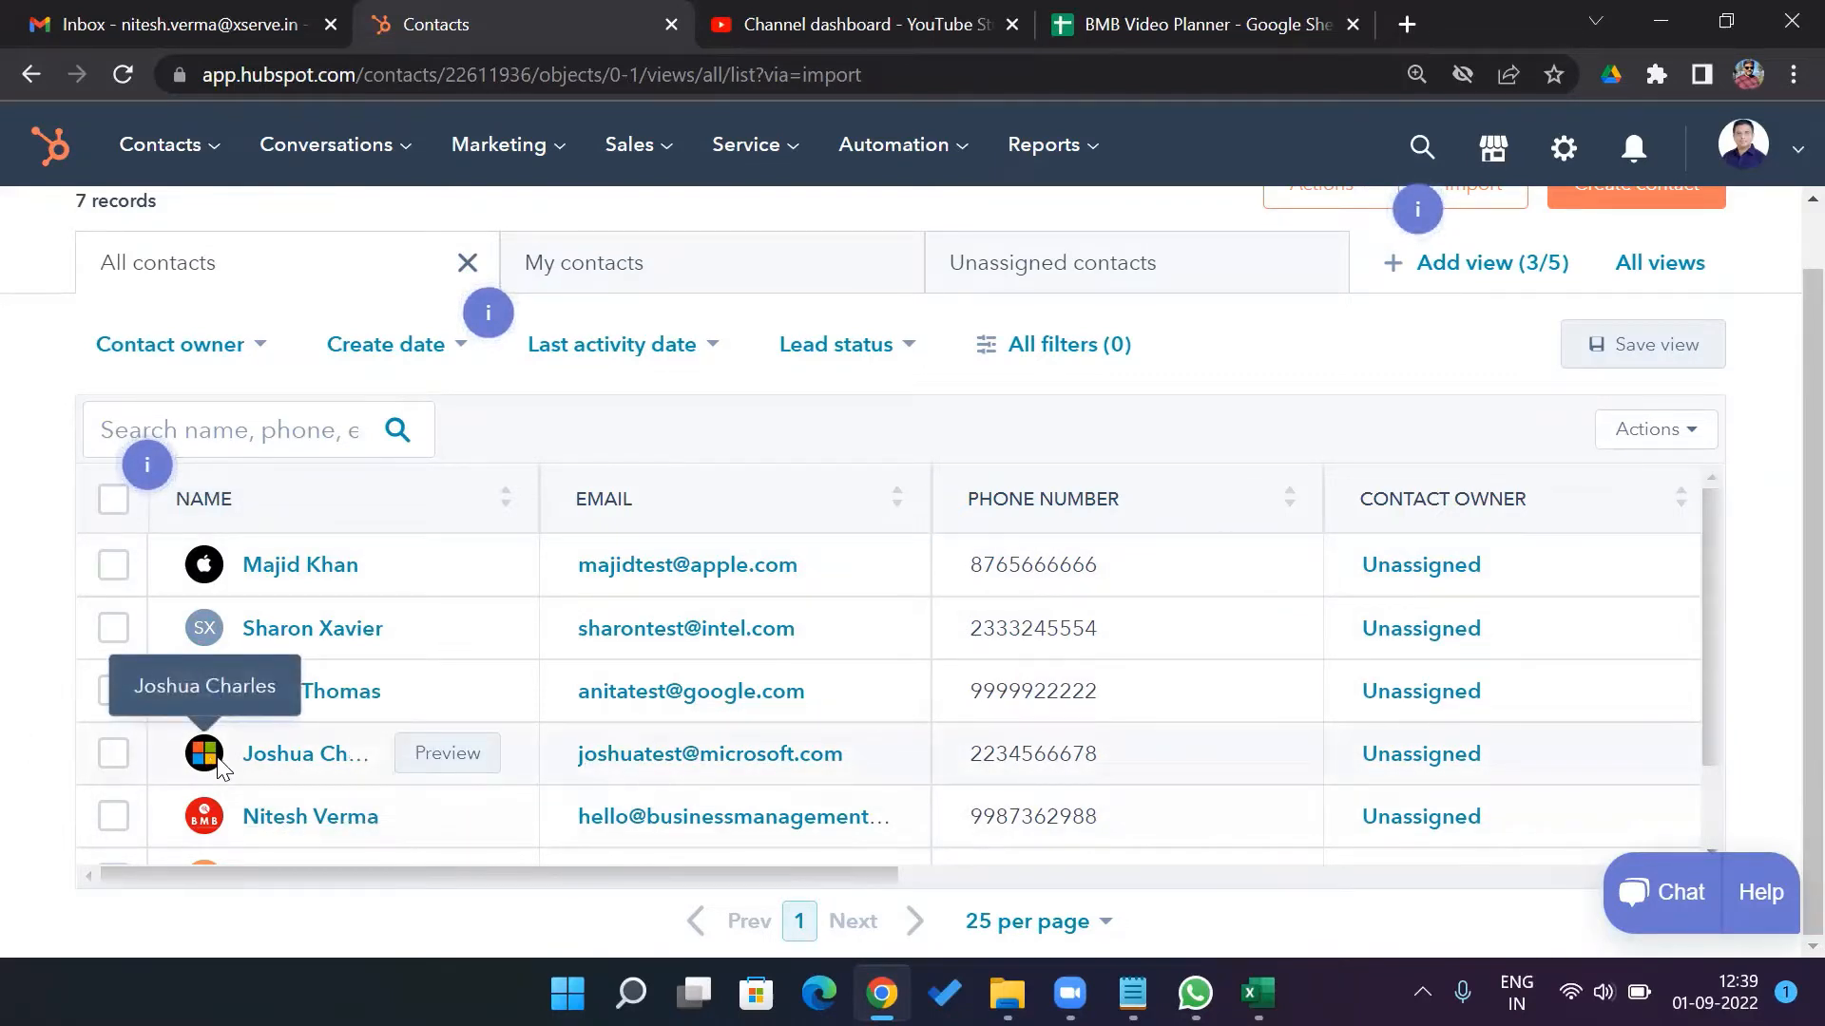
{"action": "left_click", "coordinate": [317, 823]}
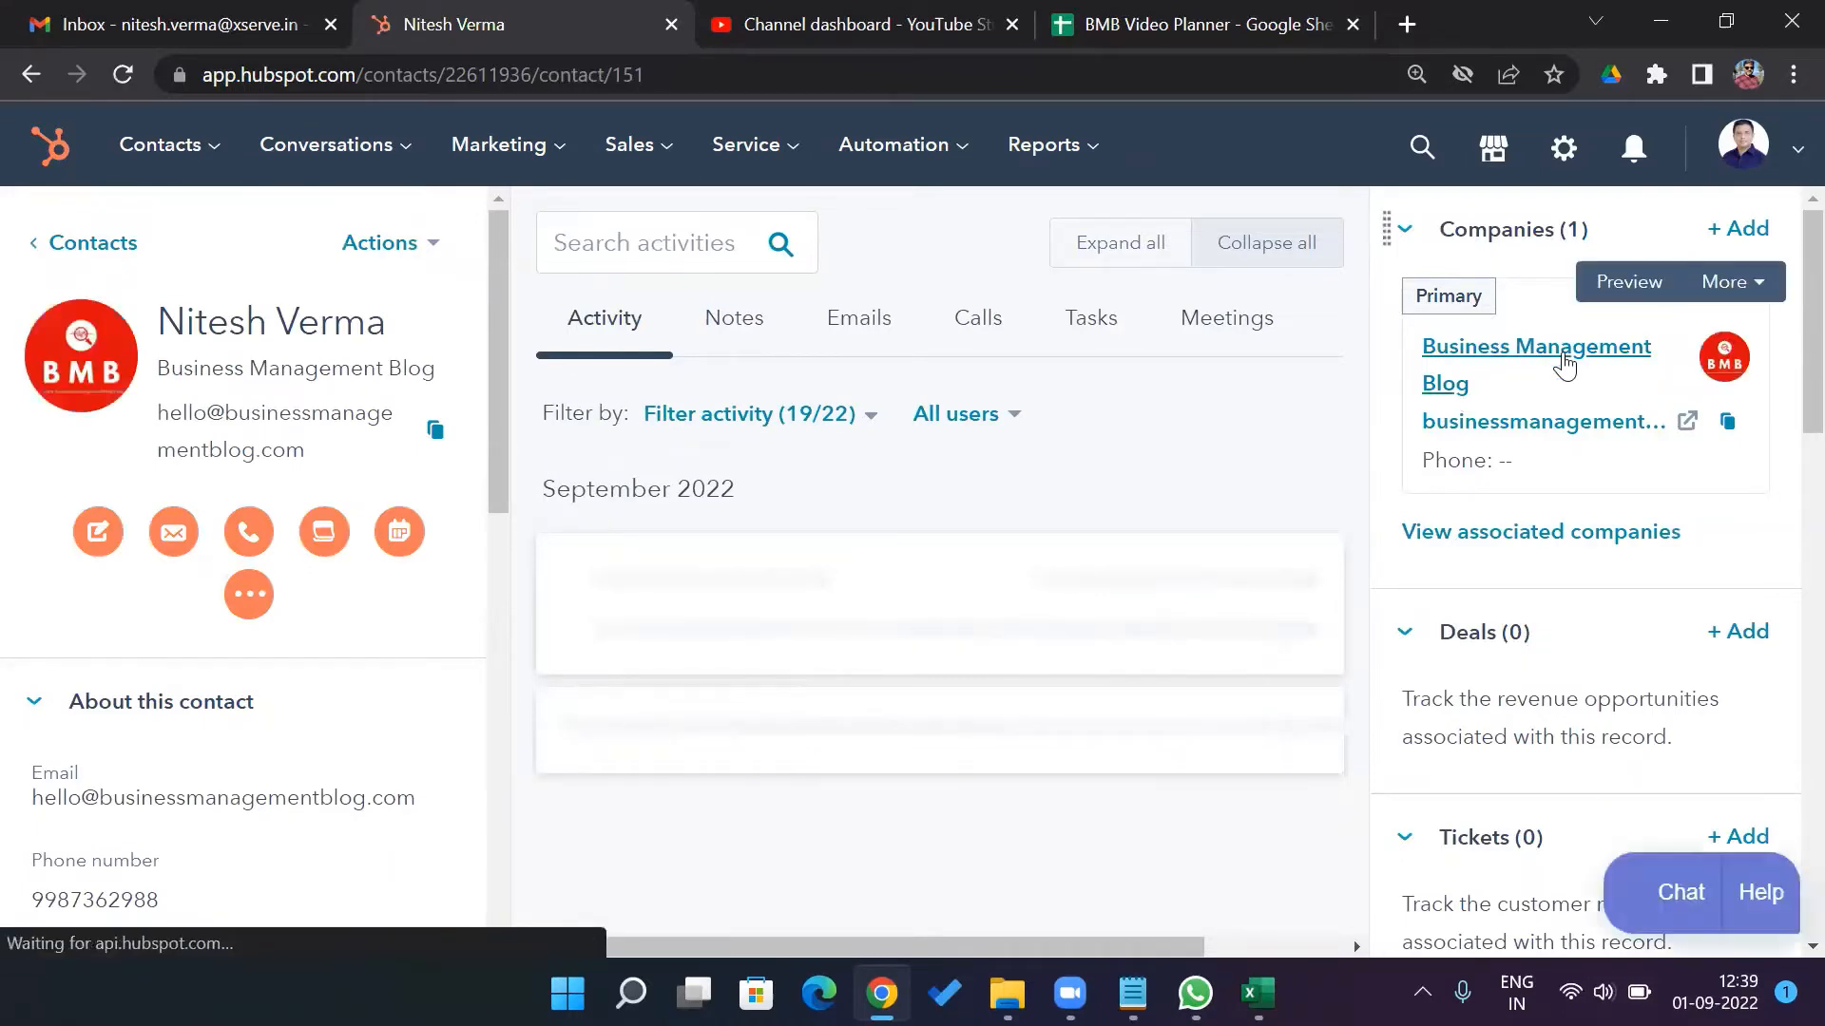
Bring the Demo Data_Hubspot.xlsx workbook forward in Excel
{"action": "left_click", "coordinate": [1257, 993]}
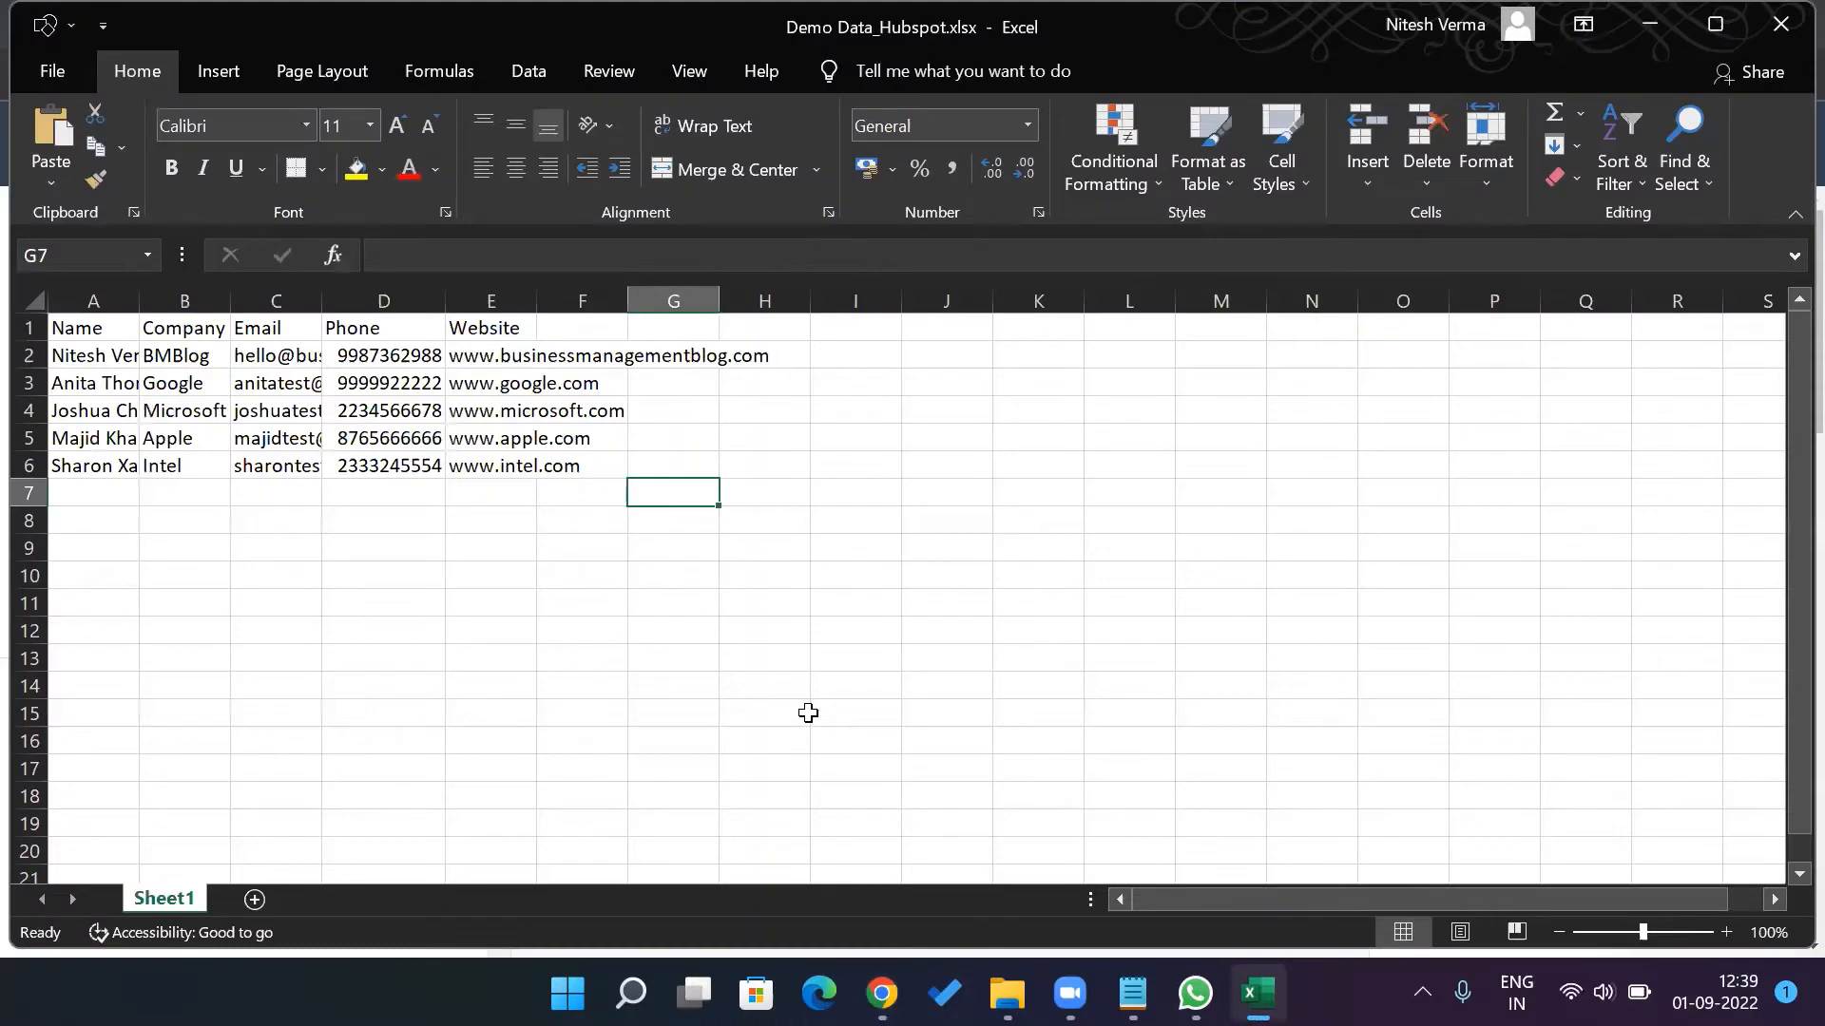
Check the Name header and BMBlog company value, then minimize Excel
{"action": "left_click", "coordinate": [92, 322]}
{"action": "left_click", "coordinate": [197, 356]}
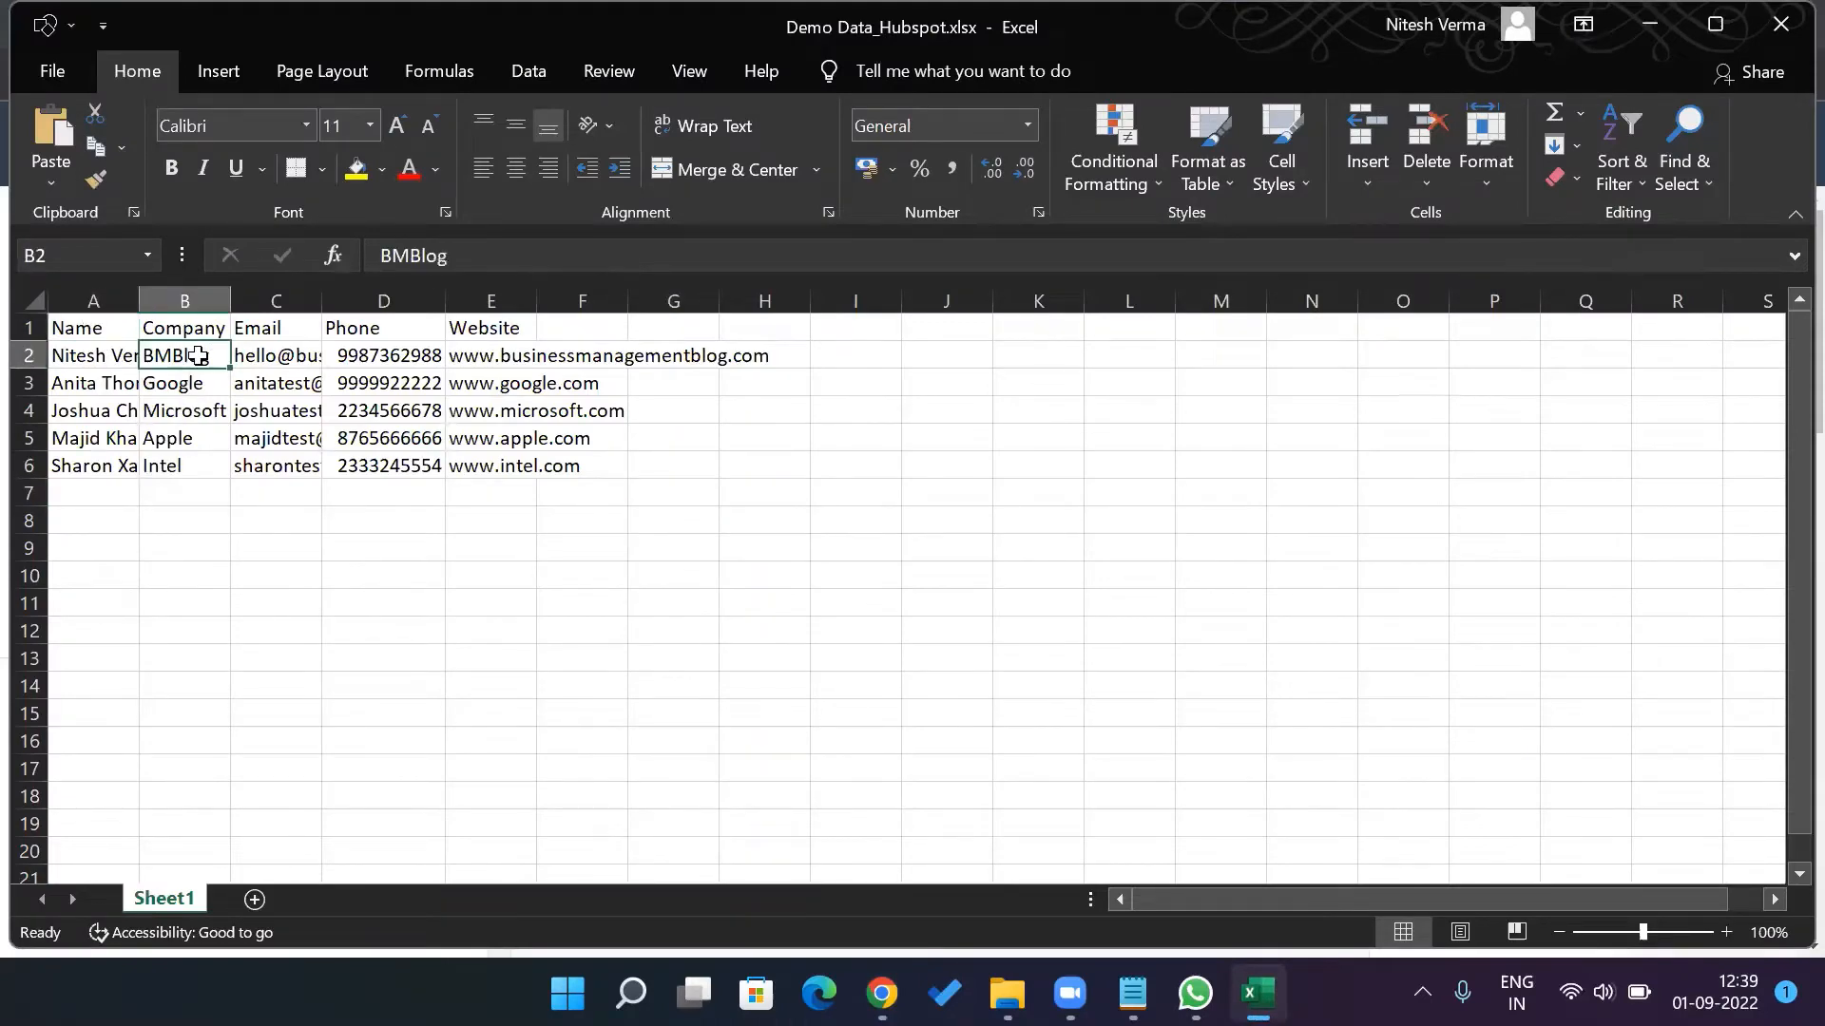
{"action": "left_click", "coordinate": [1661, 13]}
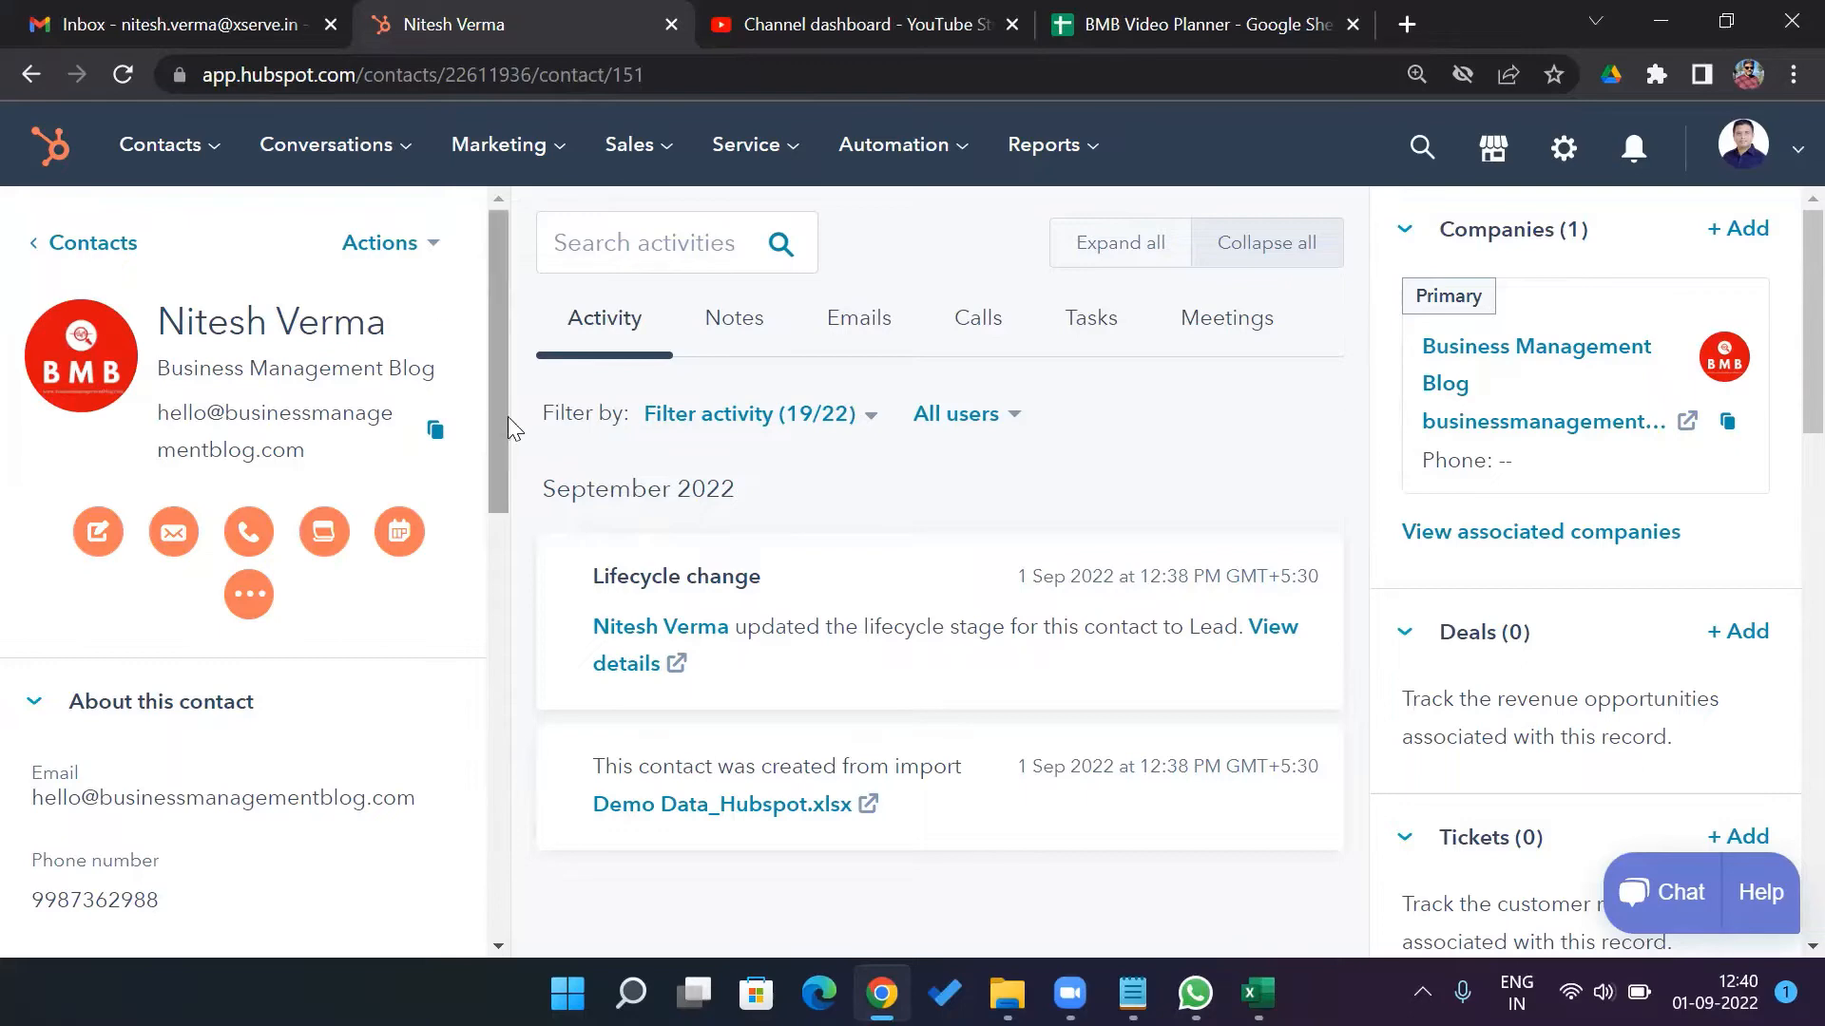
Scroll through the contact record's panels and return to the 7-record Contacts list
{"action": "left_click_drag", "start_coordinate": [502, 431], "coordinate": [500, 586]}
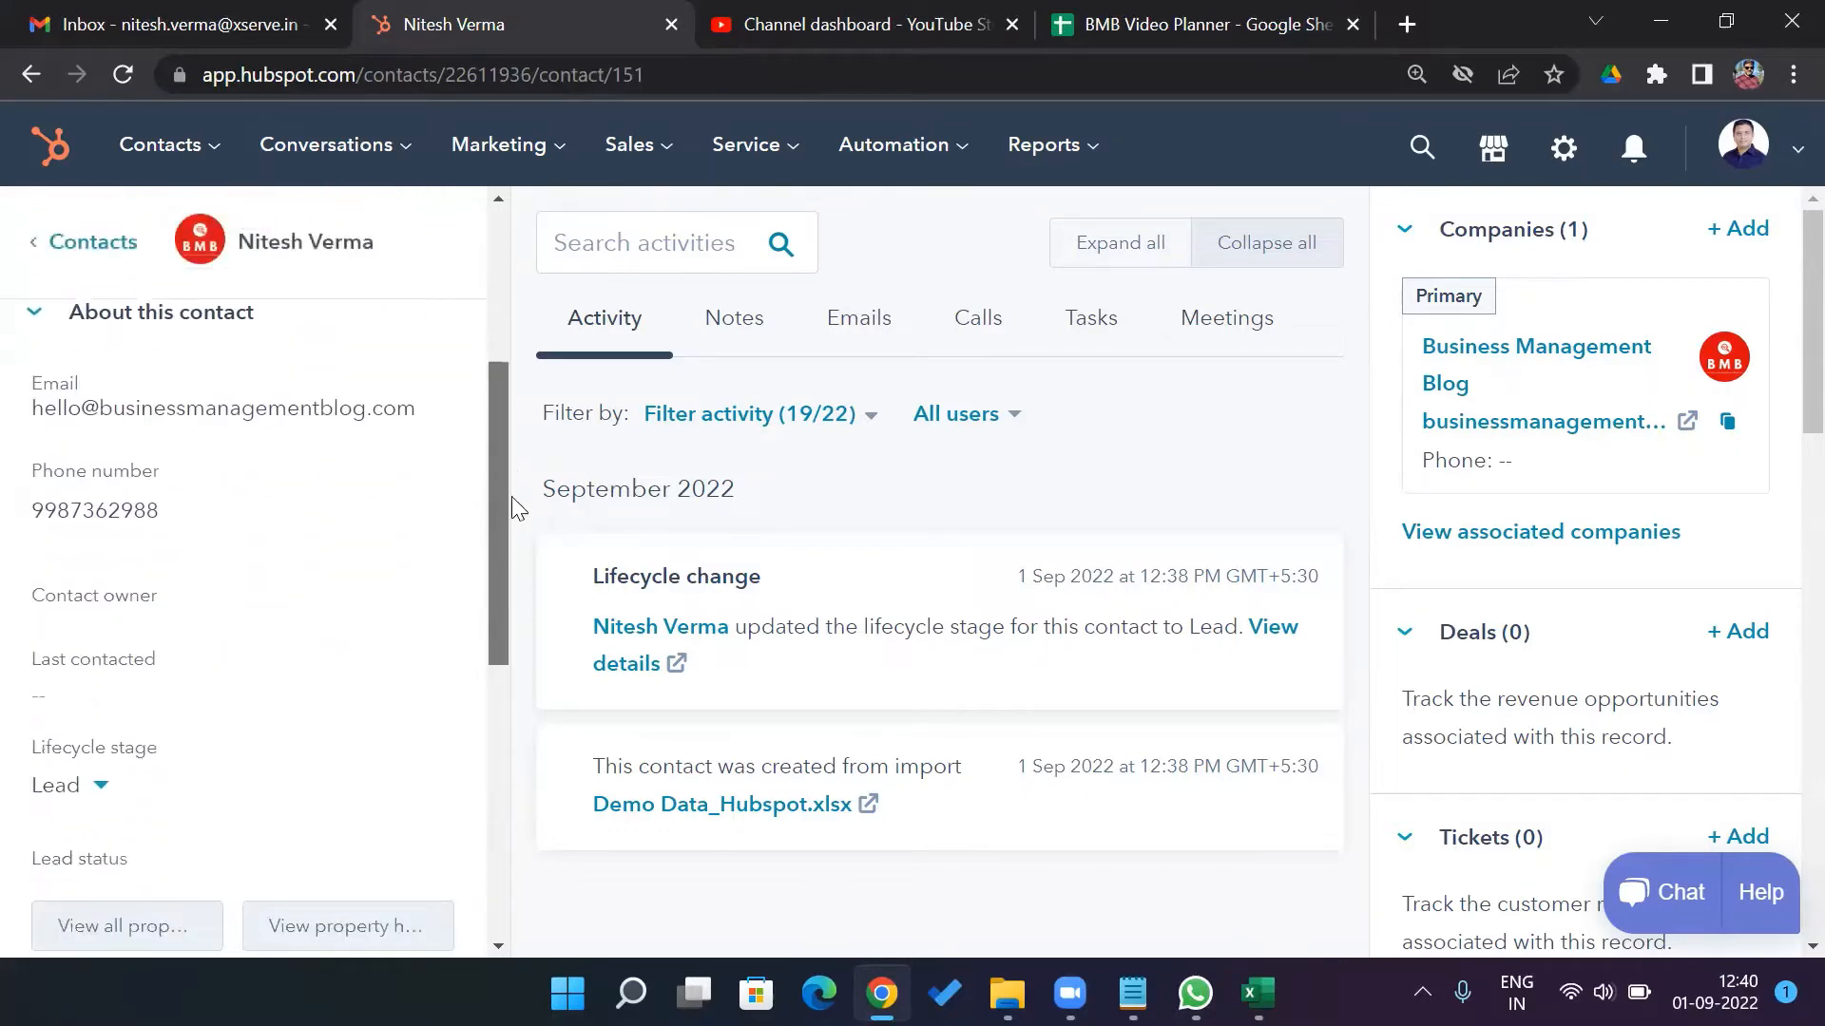
{"action": "left_click_drag", "start_coordinate": [511, 496], "coordinate": [511, 340]}
{"action": "scroll", "coordinate": [1782, 475], "scroll_direction": "down", "scroll_amount": 5}
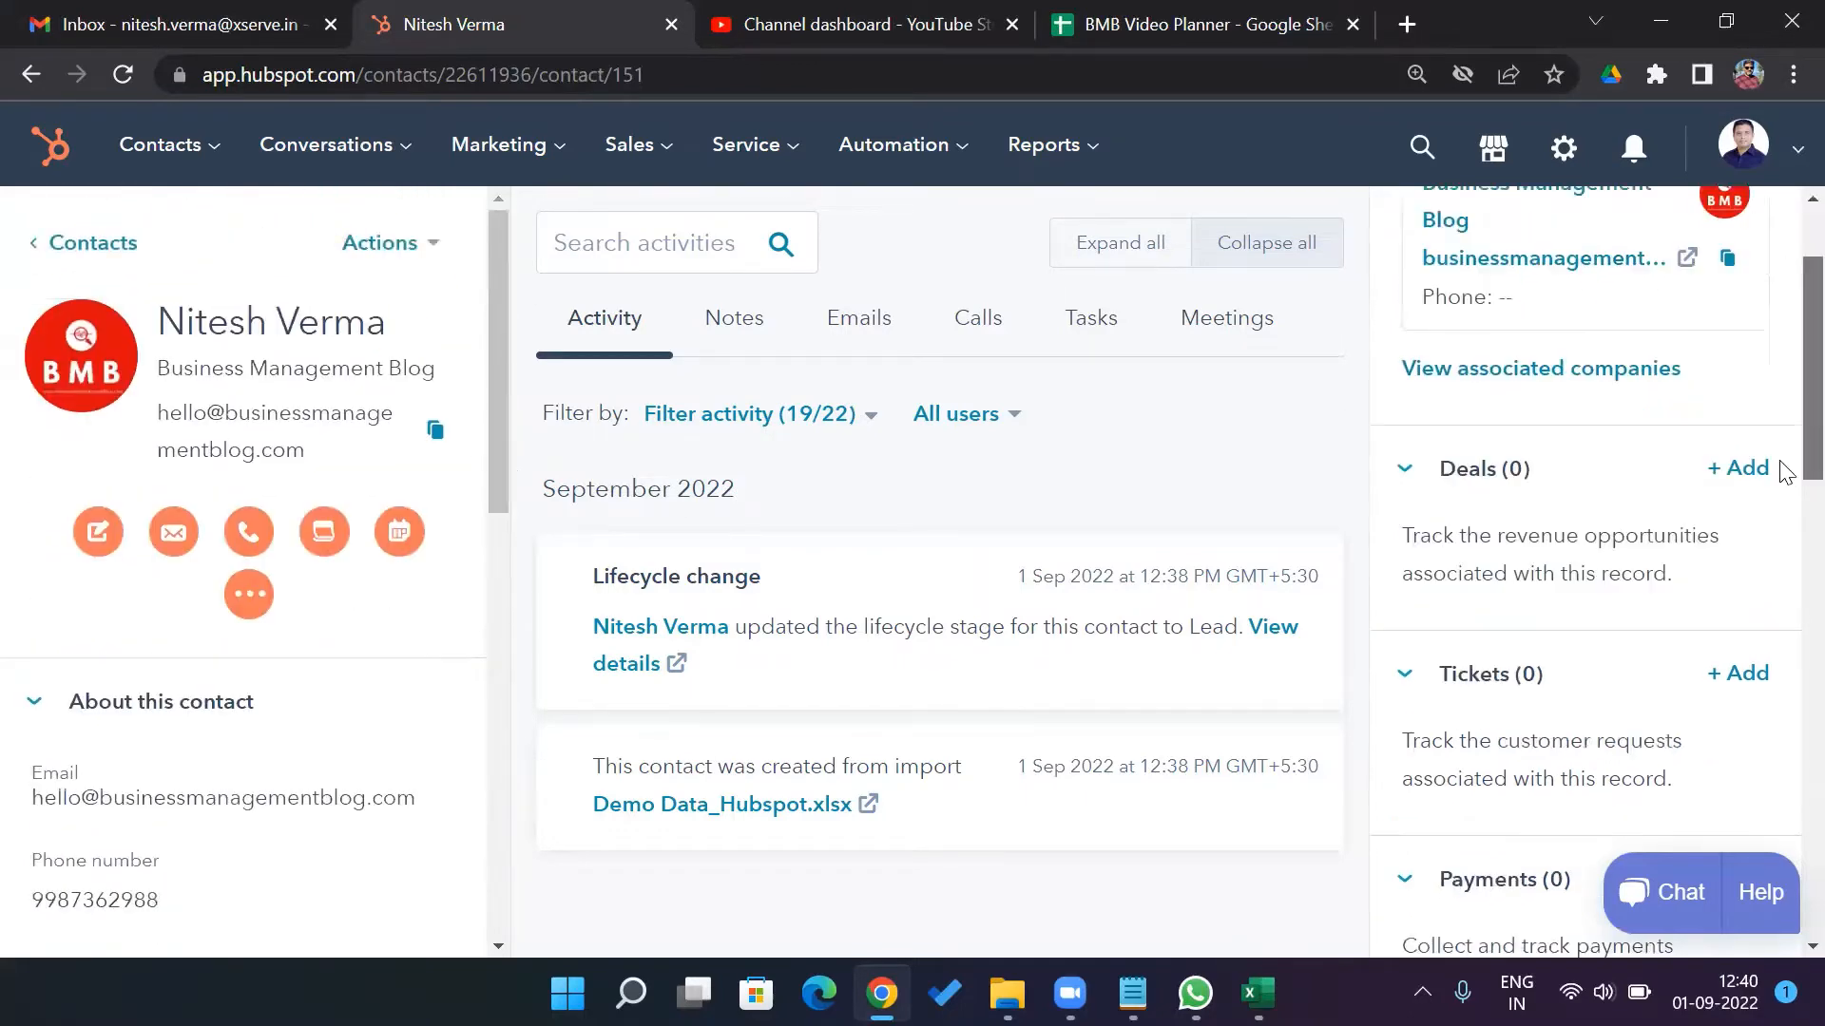
{"action": "scroll", "coordinate": [1784, 548], "scroll_direction": "down", "scroll_amount": 5}
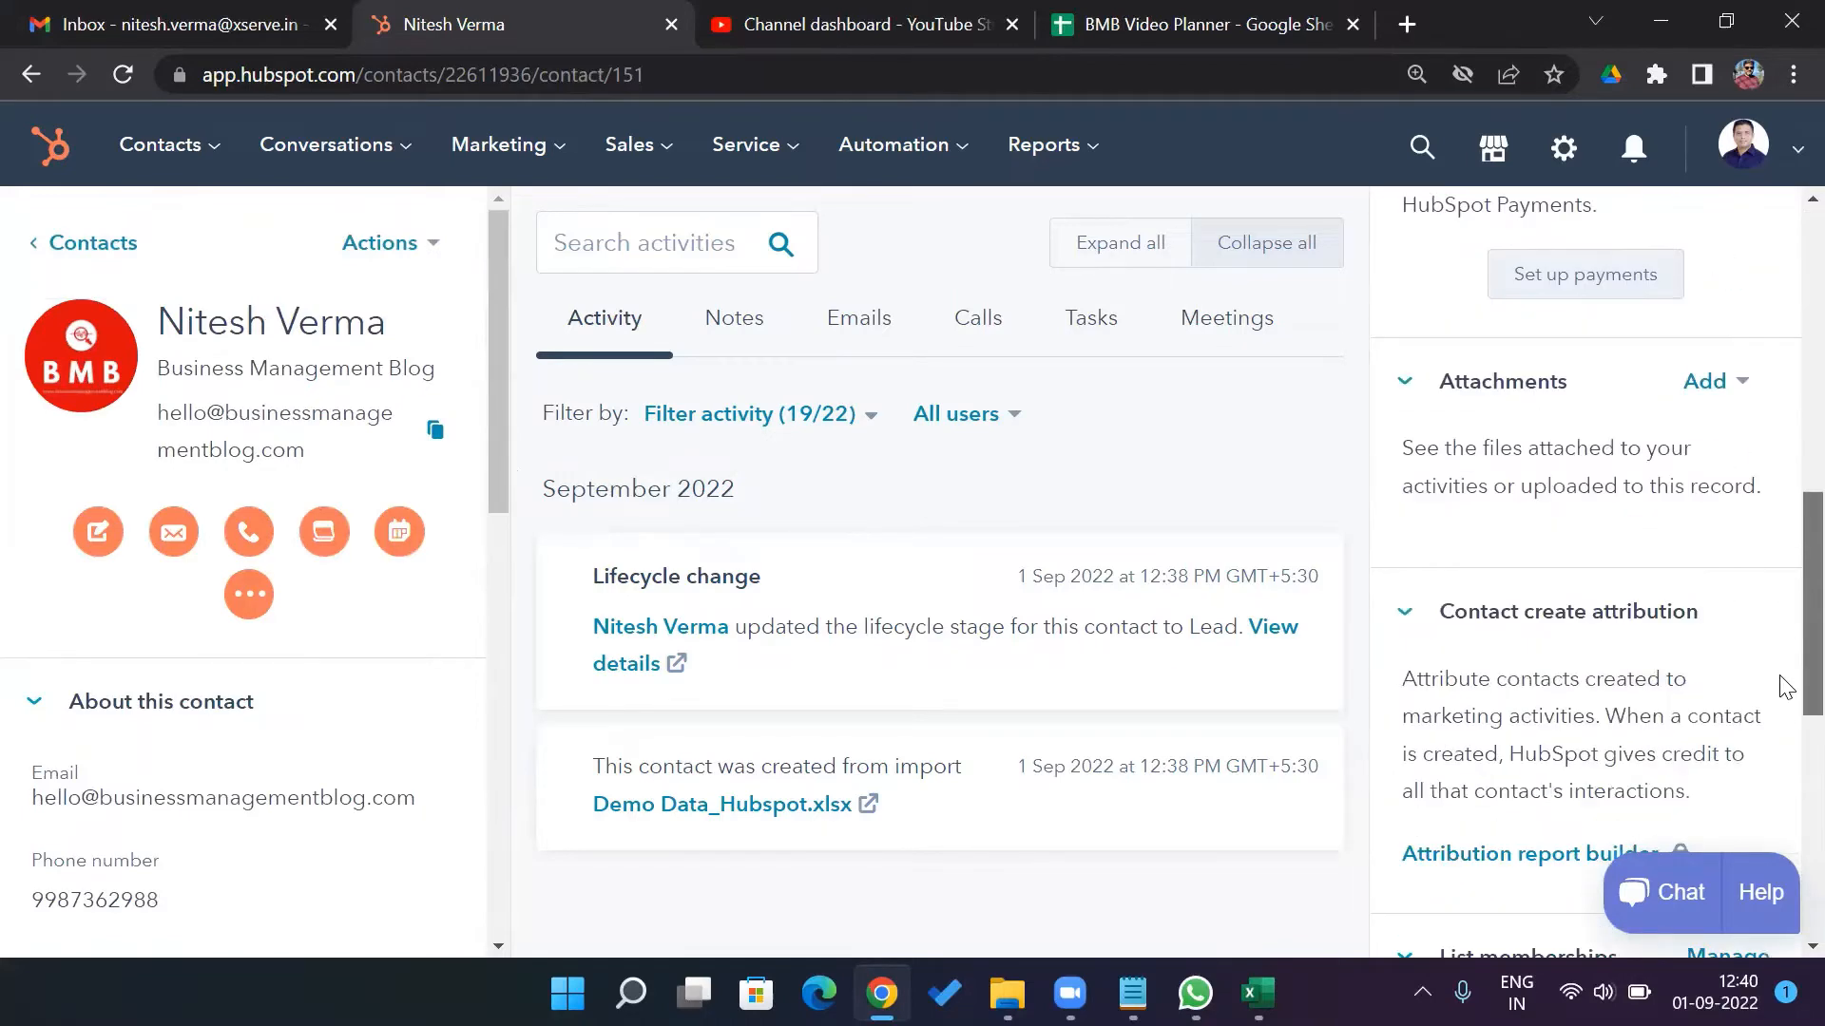
{"action": "scroll", "coordinate": [1780, 684], "scroll_direction": "up", "scroll_amount": 10}
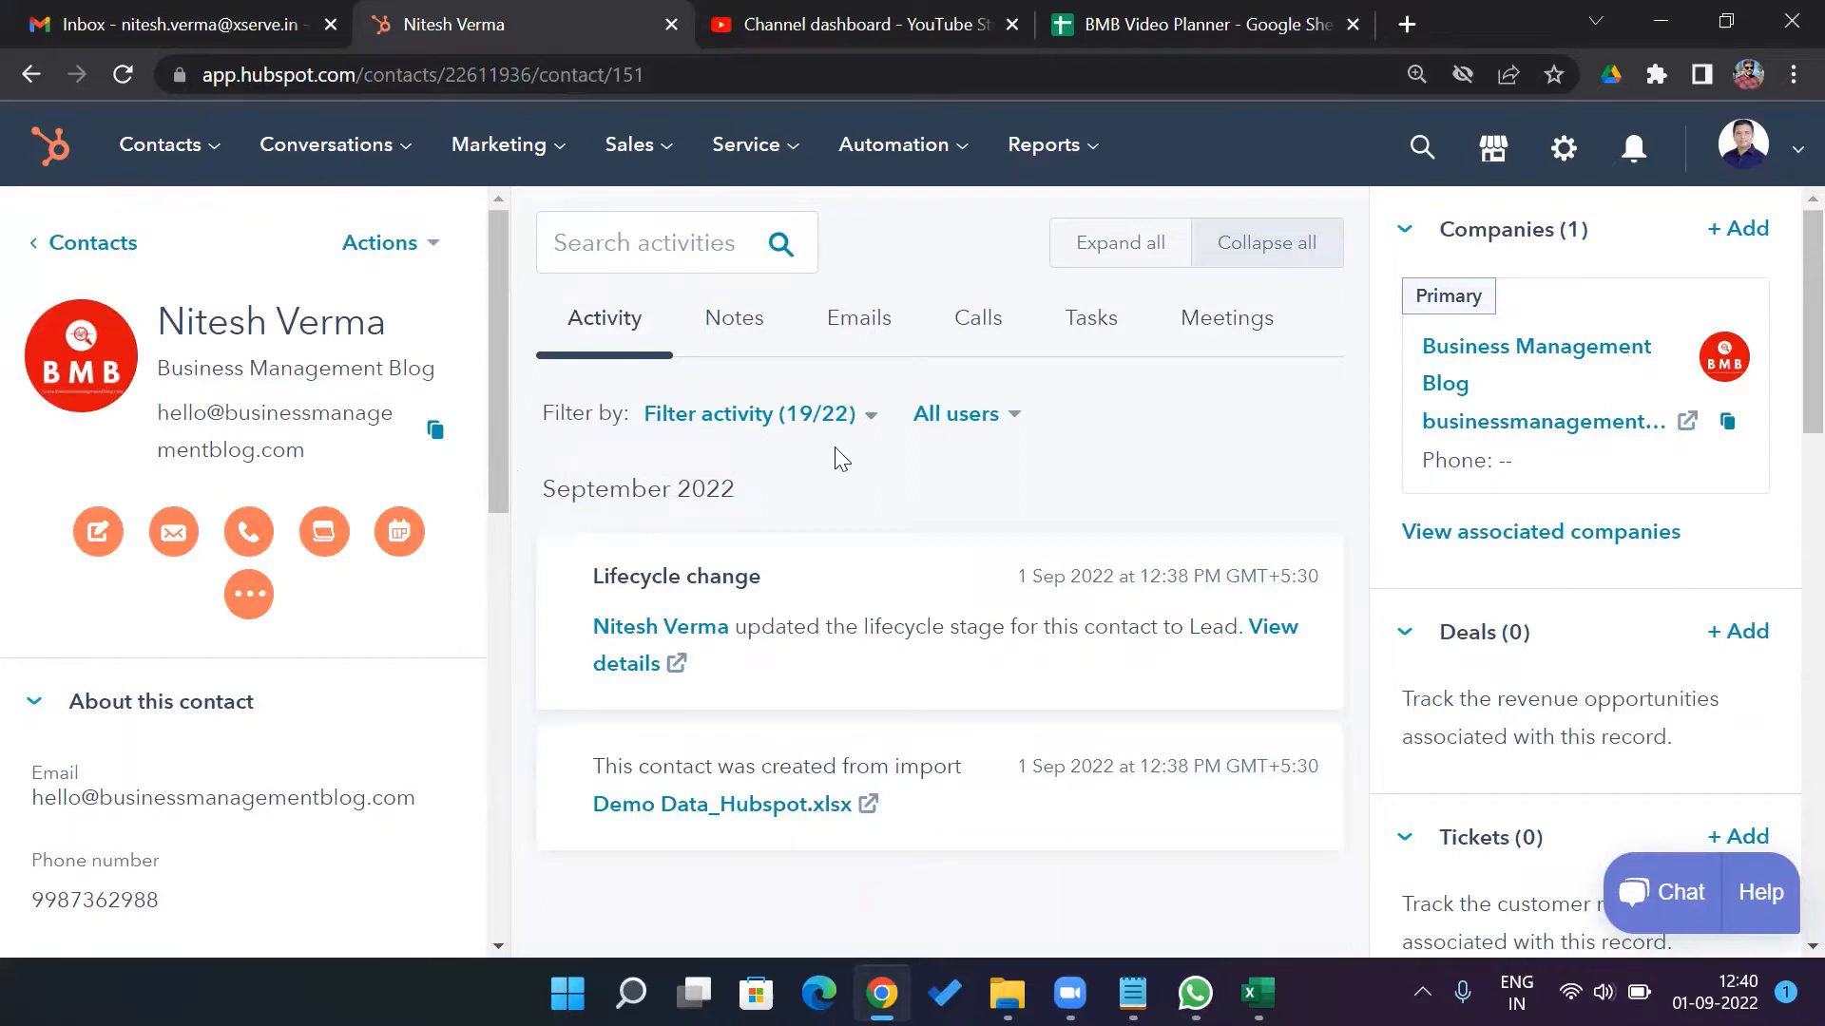
{"action": "left_click", "coordinate": [85, 247]}
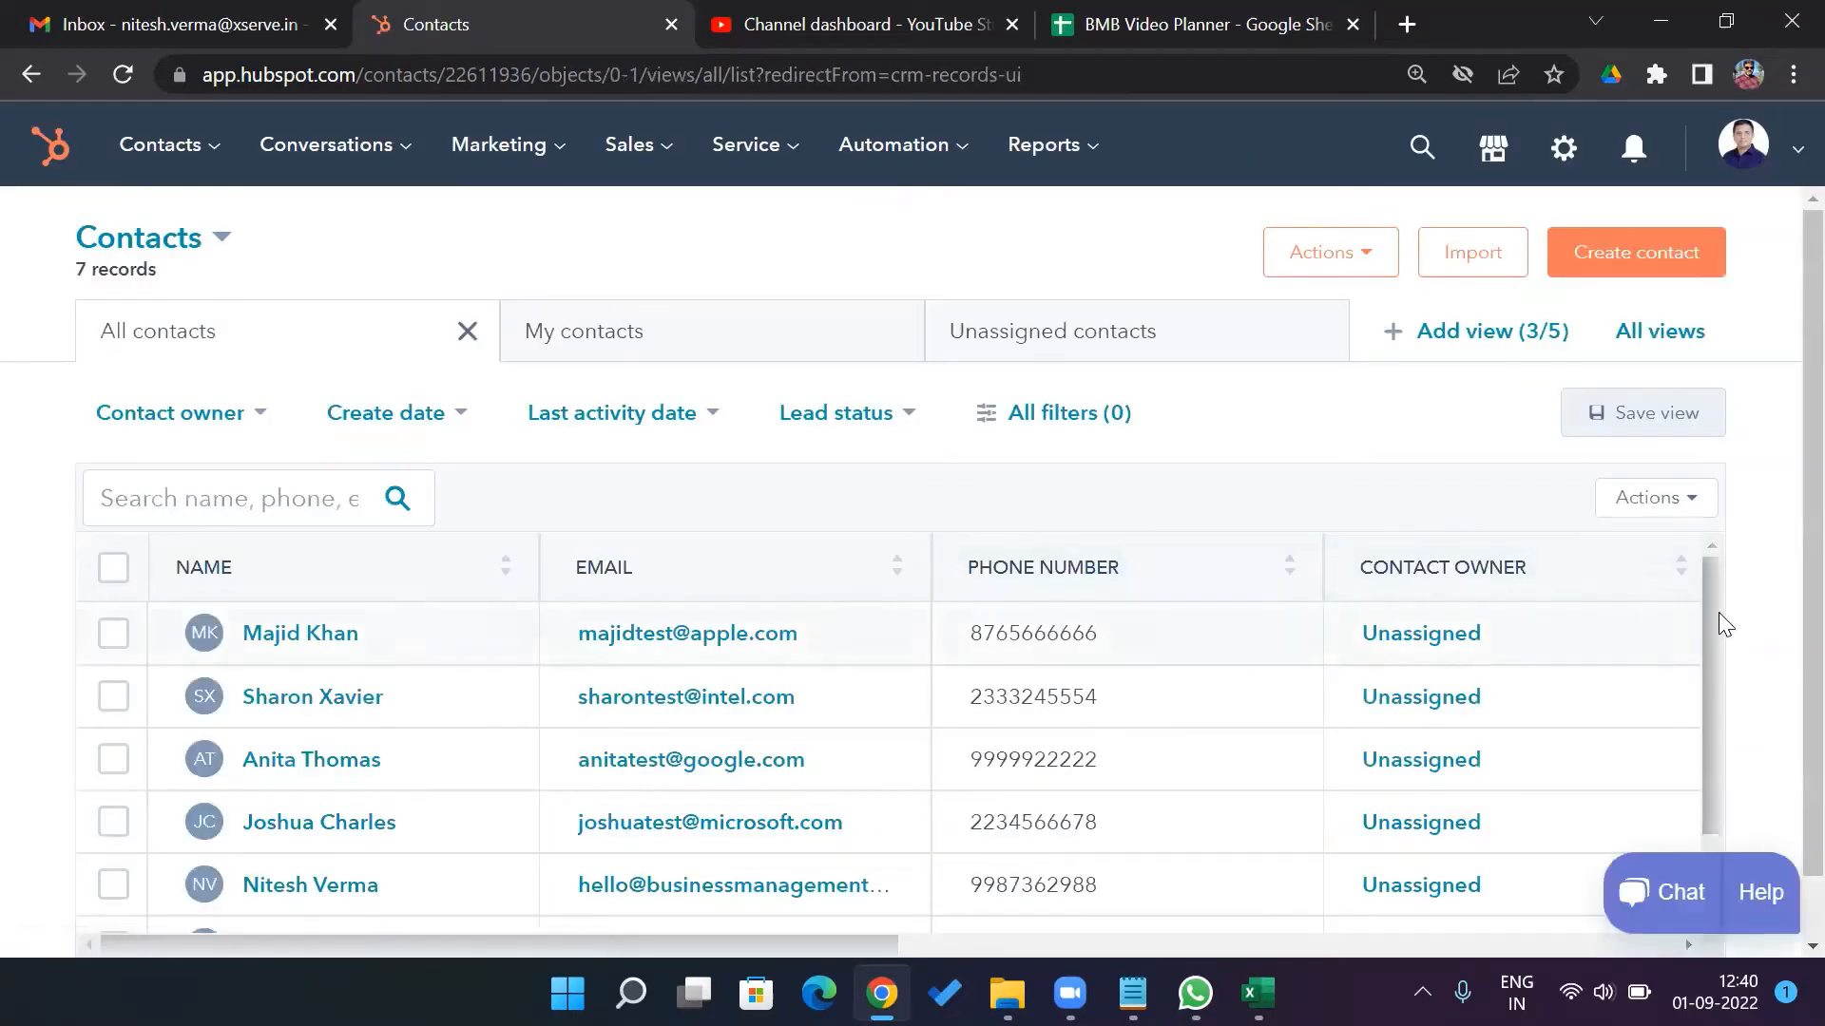
{"action": "left_click_drag", "start_coordinate": [1716, 623], "coordinate": [1720, 787]}
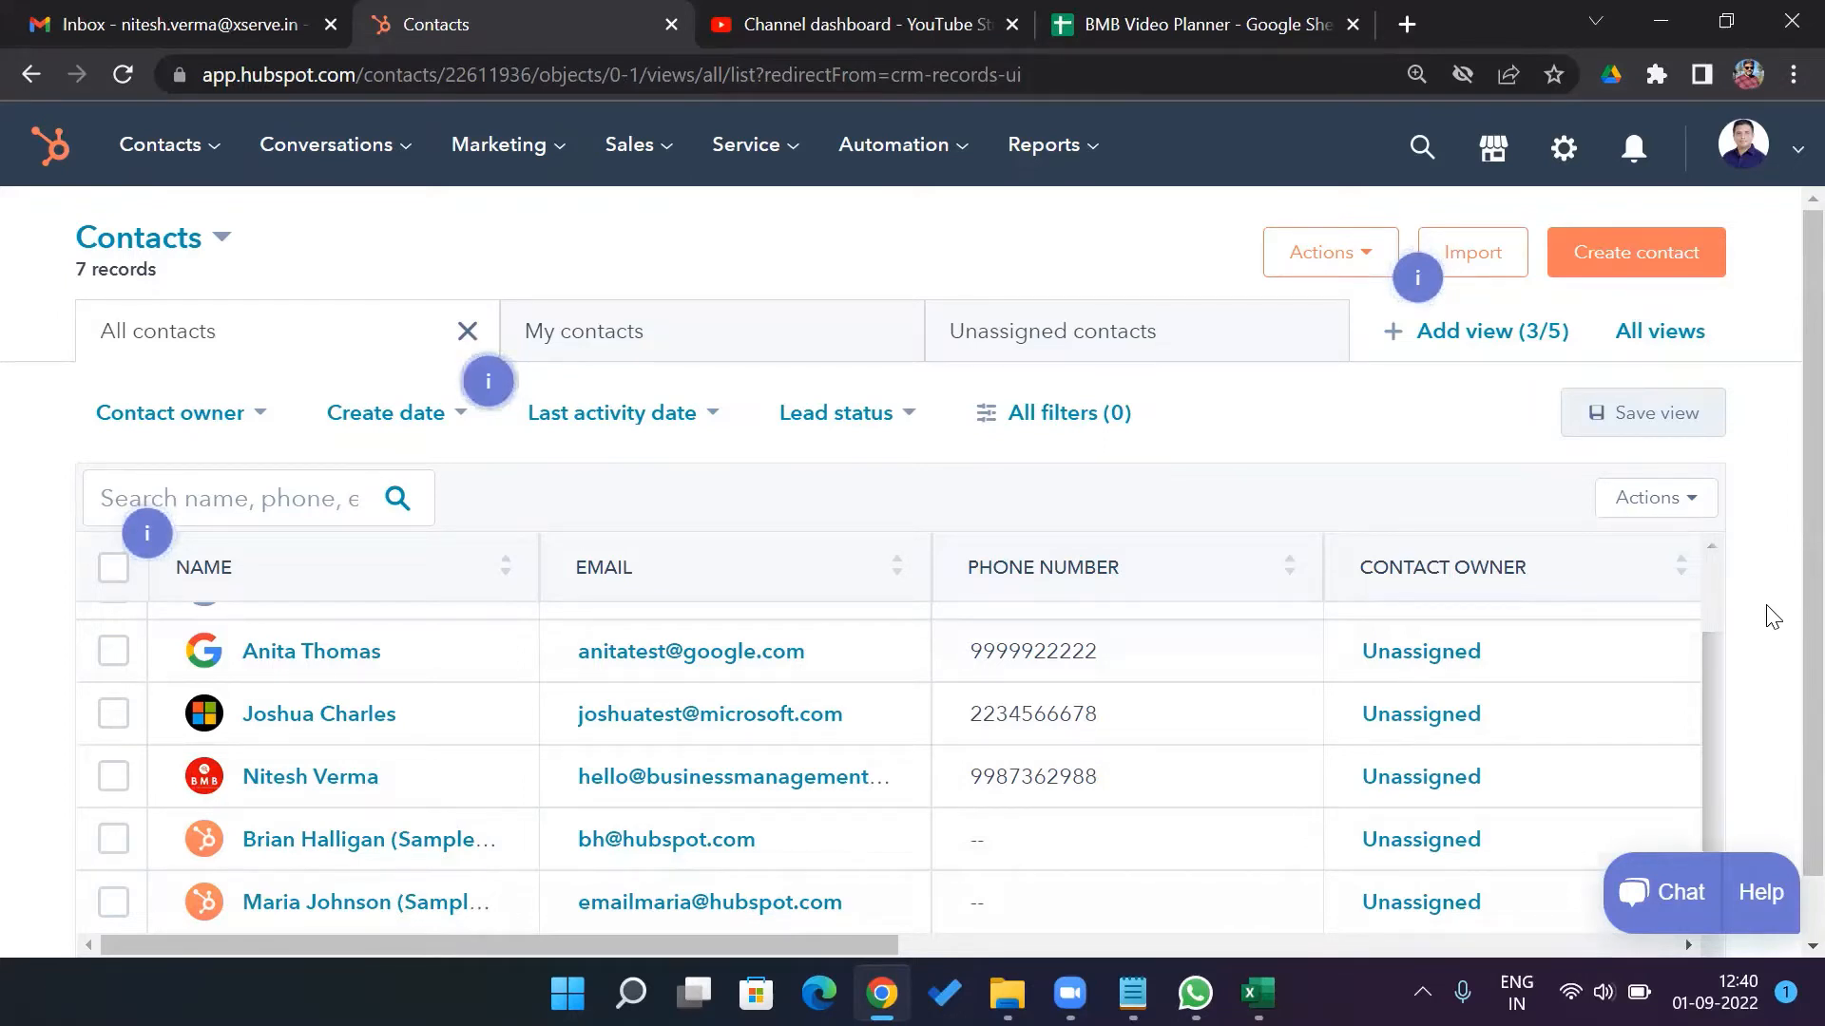
Start a new contact and enter its e-mail, first name and last name
{"action": "left_click", "coordinate": [1622, 274]}
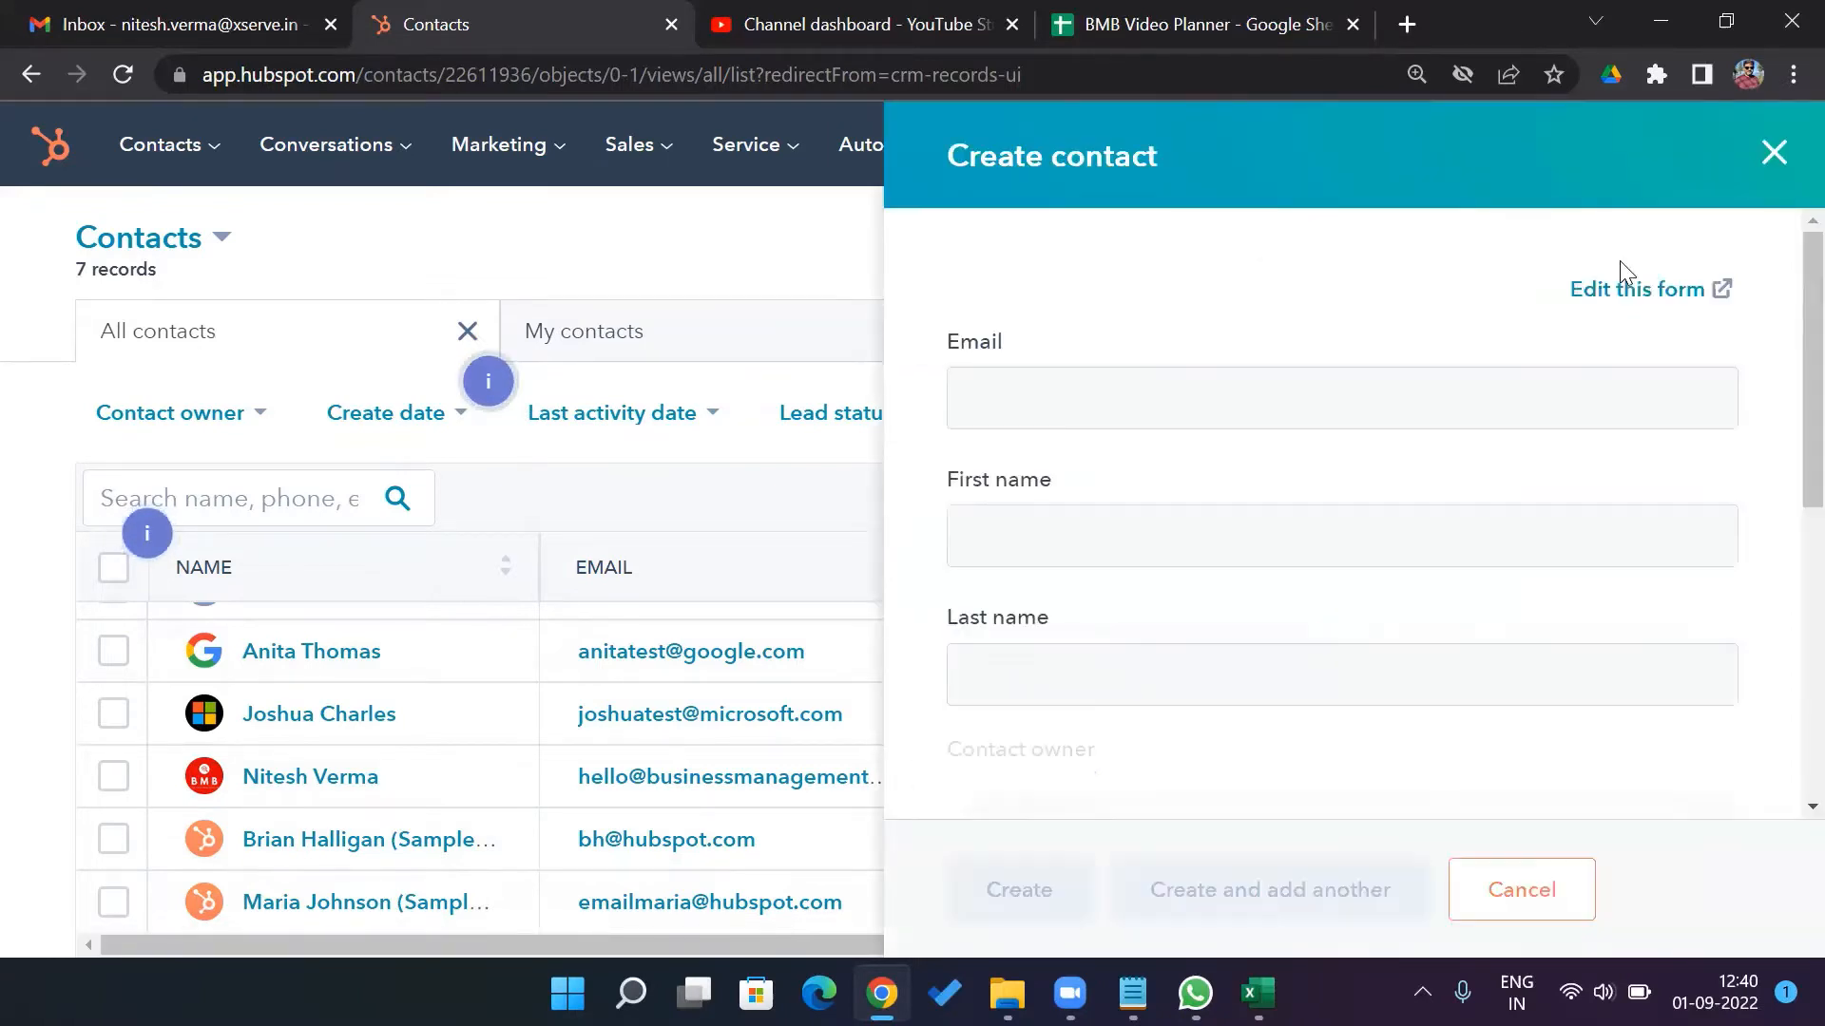
{"action": "left_click", "coordinate": [1382, 401]}
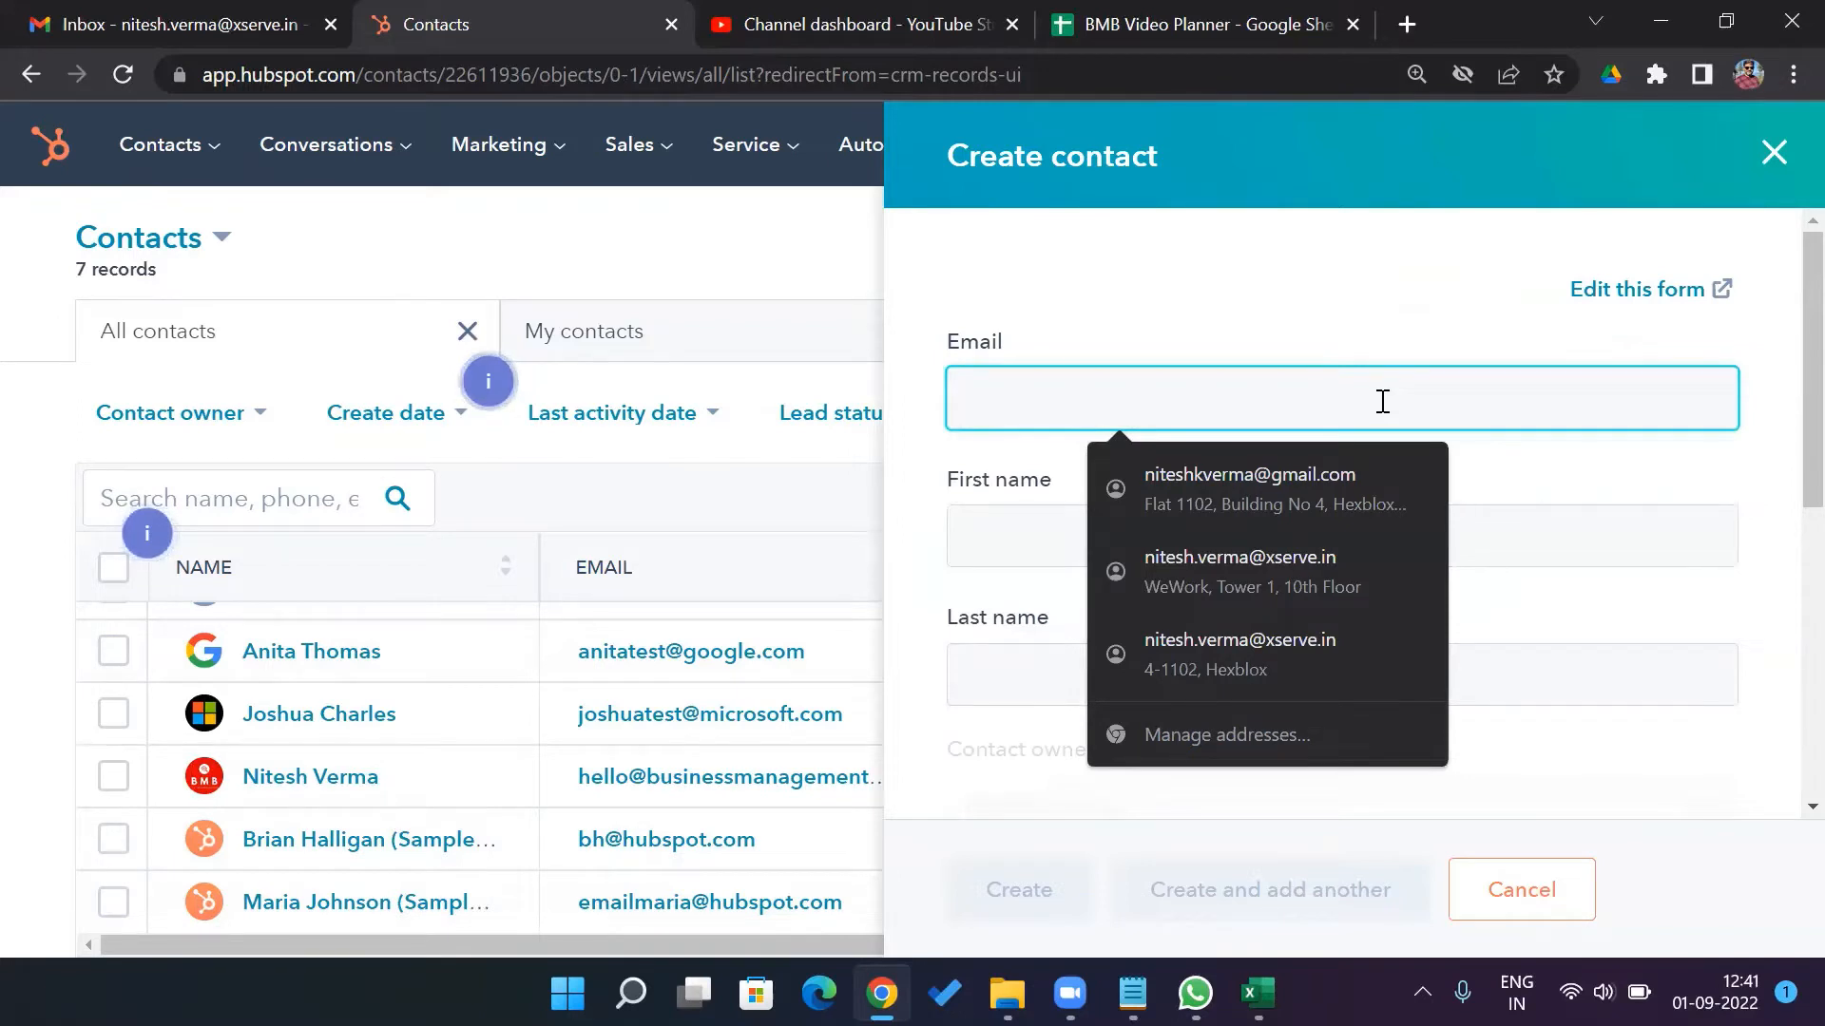
{"action": "type", "text": "johndoe@"}
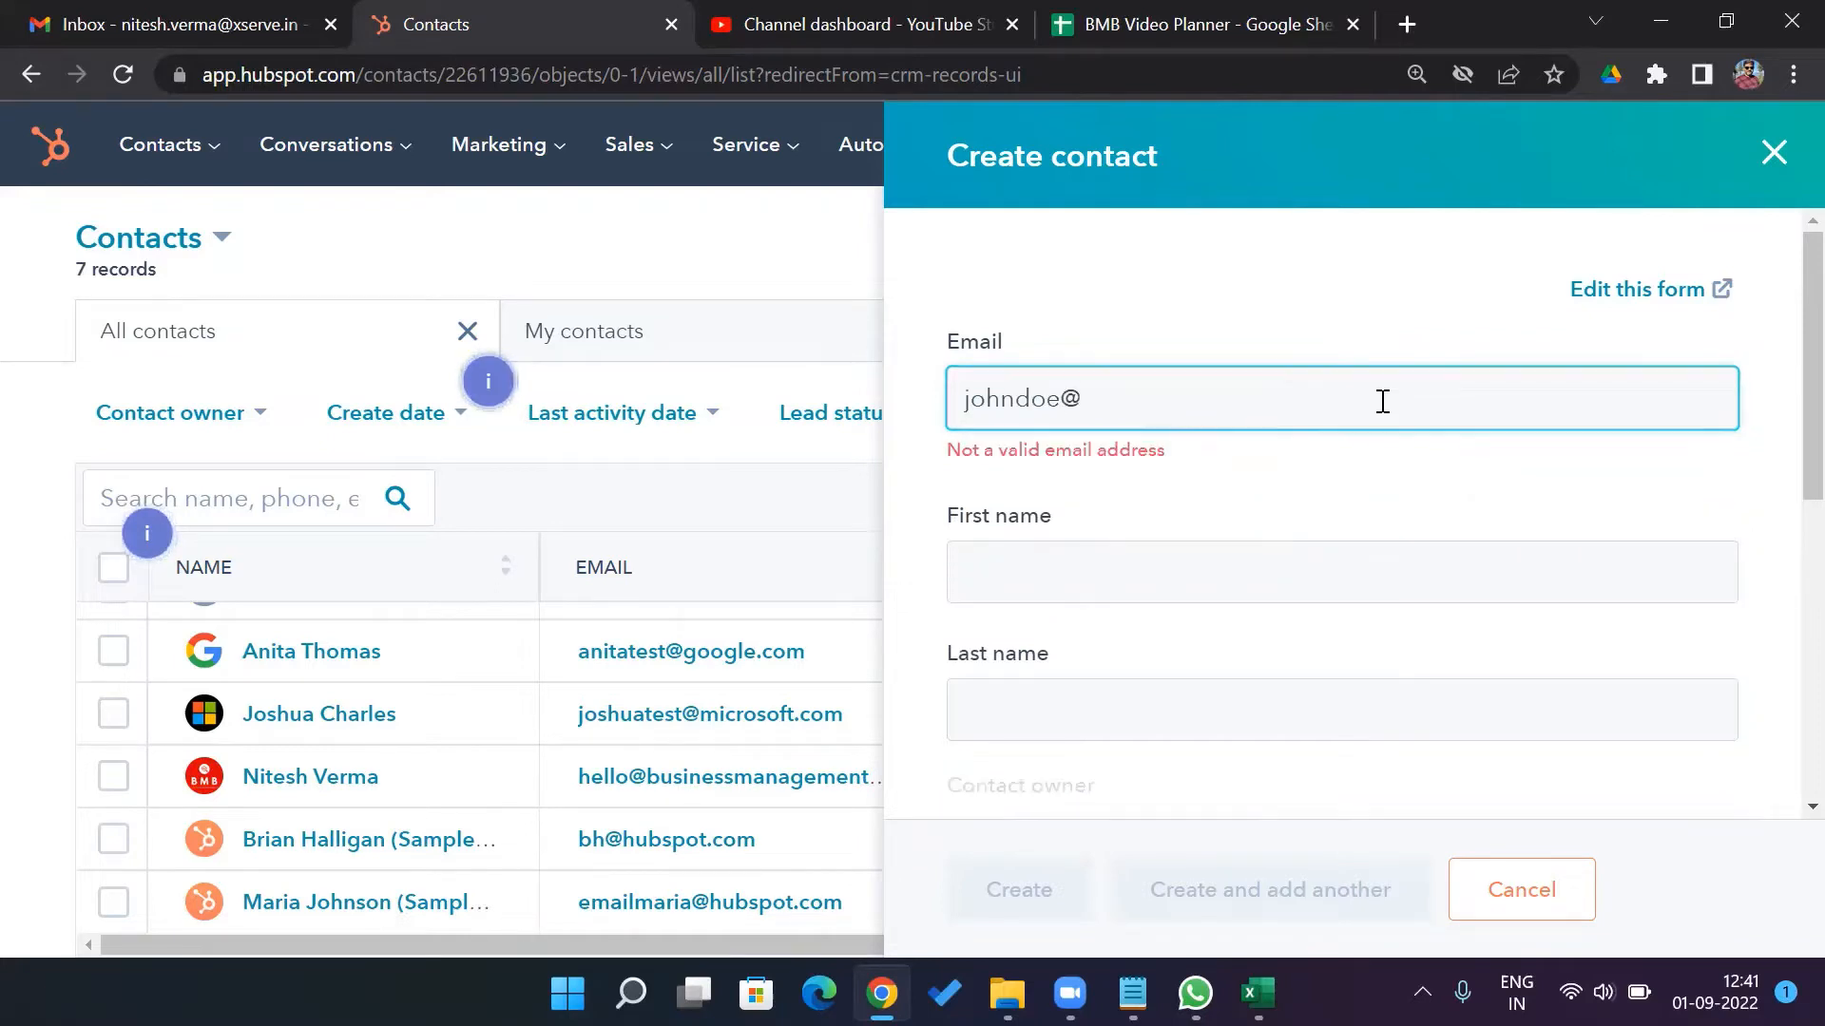
{"action": "type", "text": "yahoo.com"}
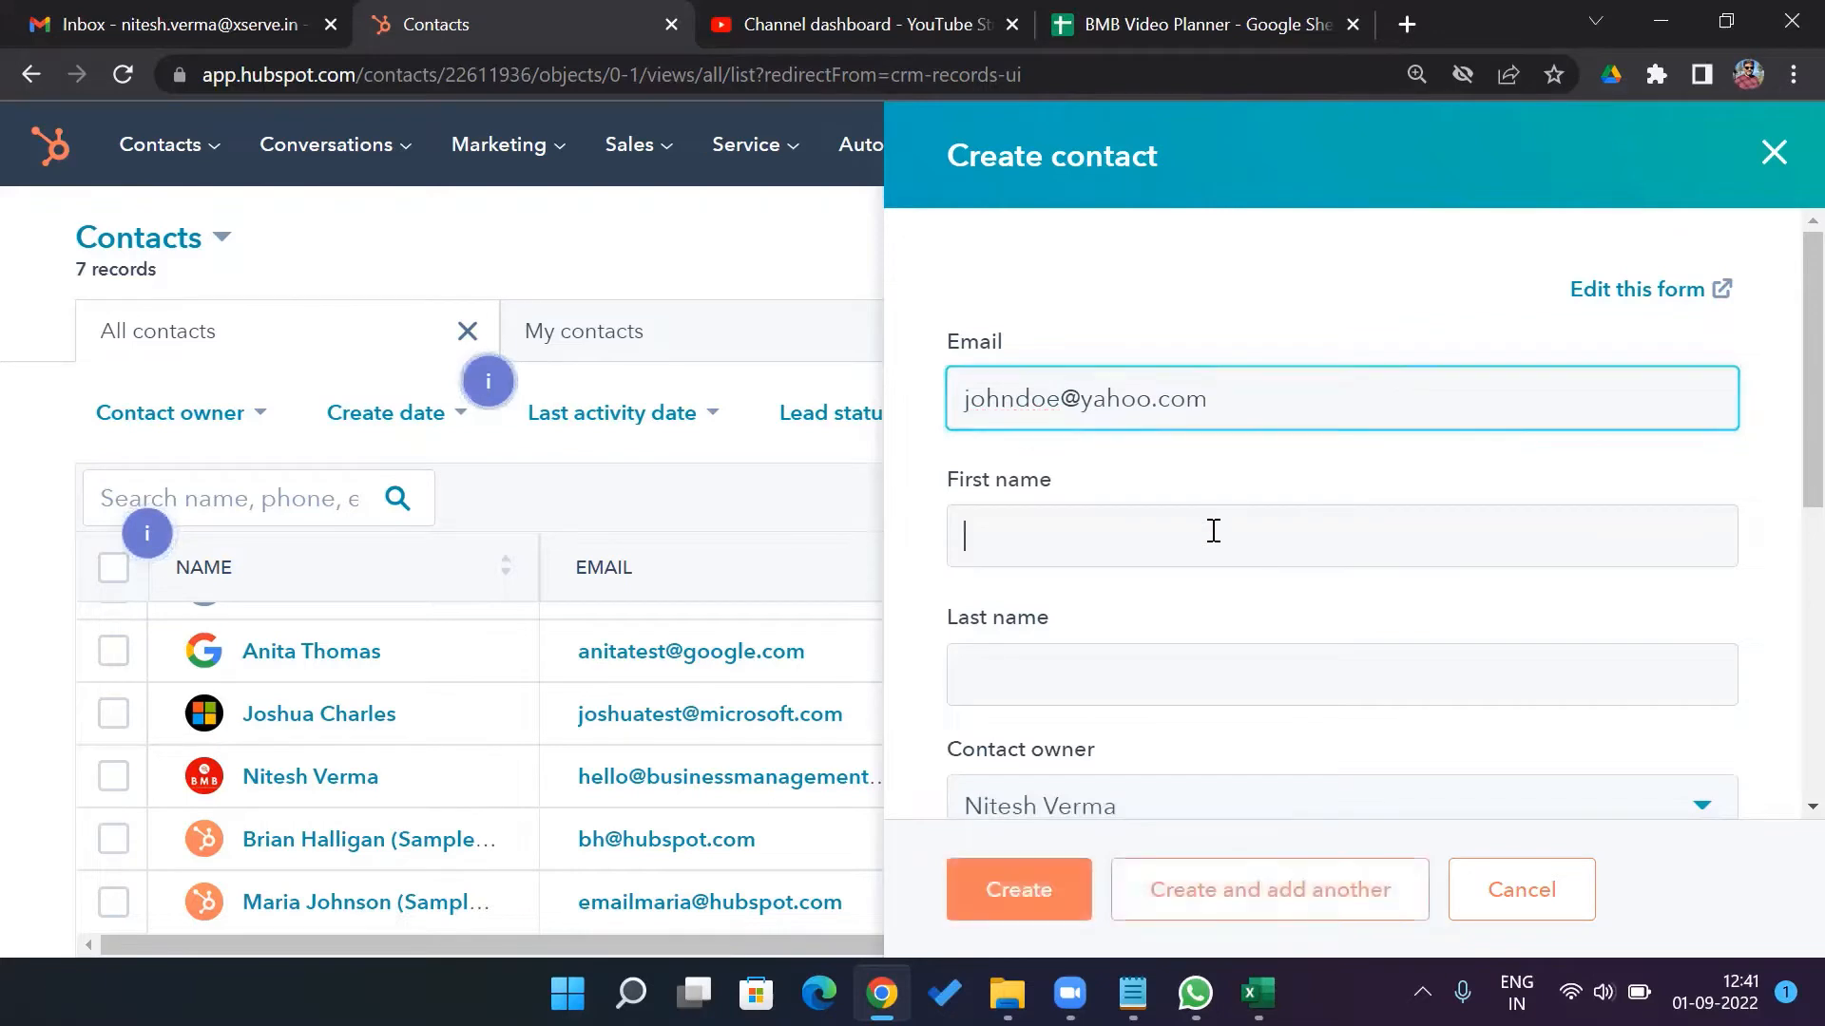
{"action": "left_click", "coordinate": [1213, 528]}
{"action": "type", "text": "John"}
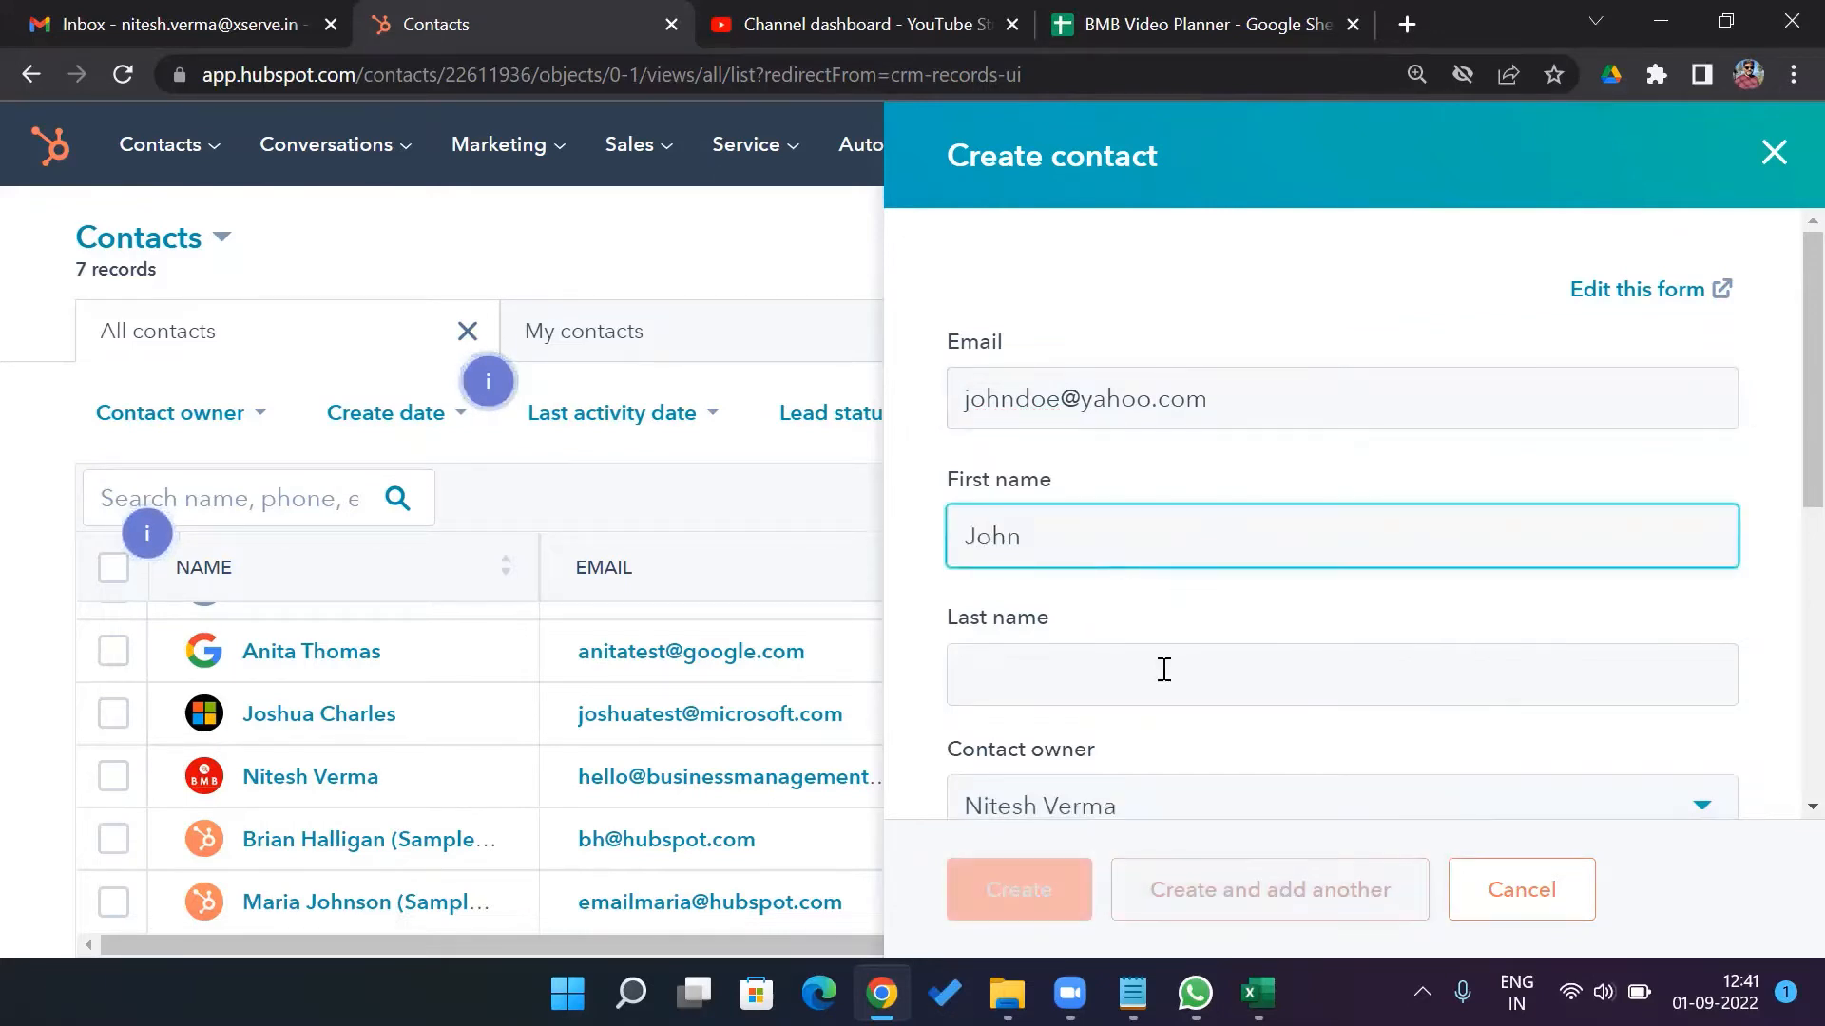
{"action": "left_click", "coordinate": [1161, 669]}
{"action": "type", "text": "Doe"}
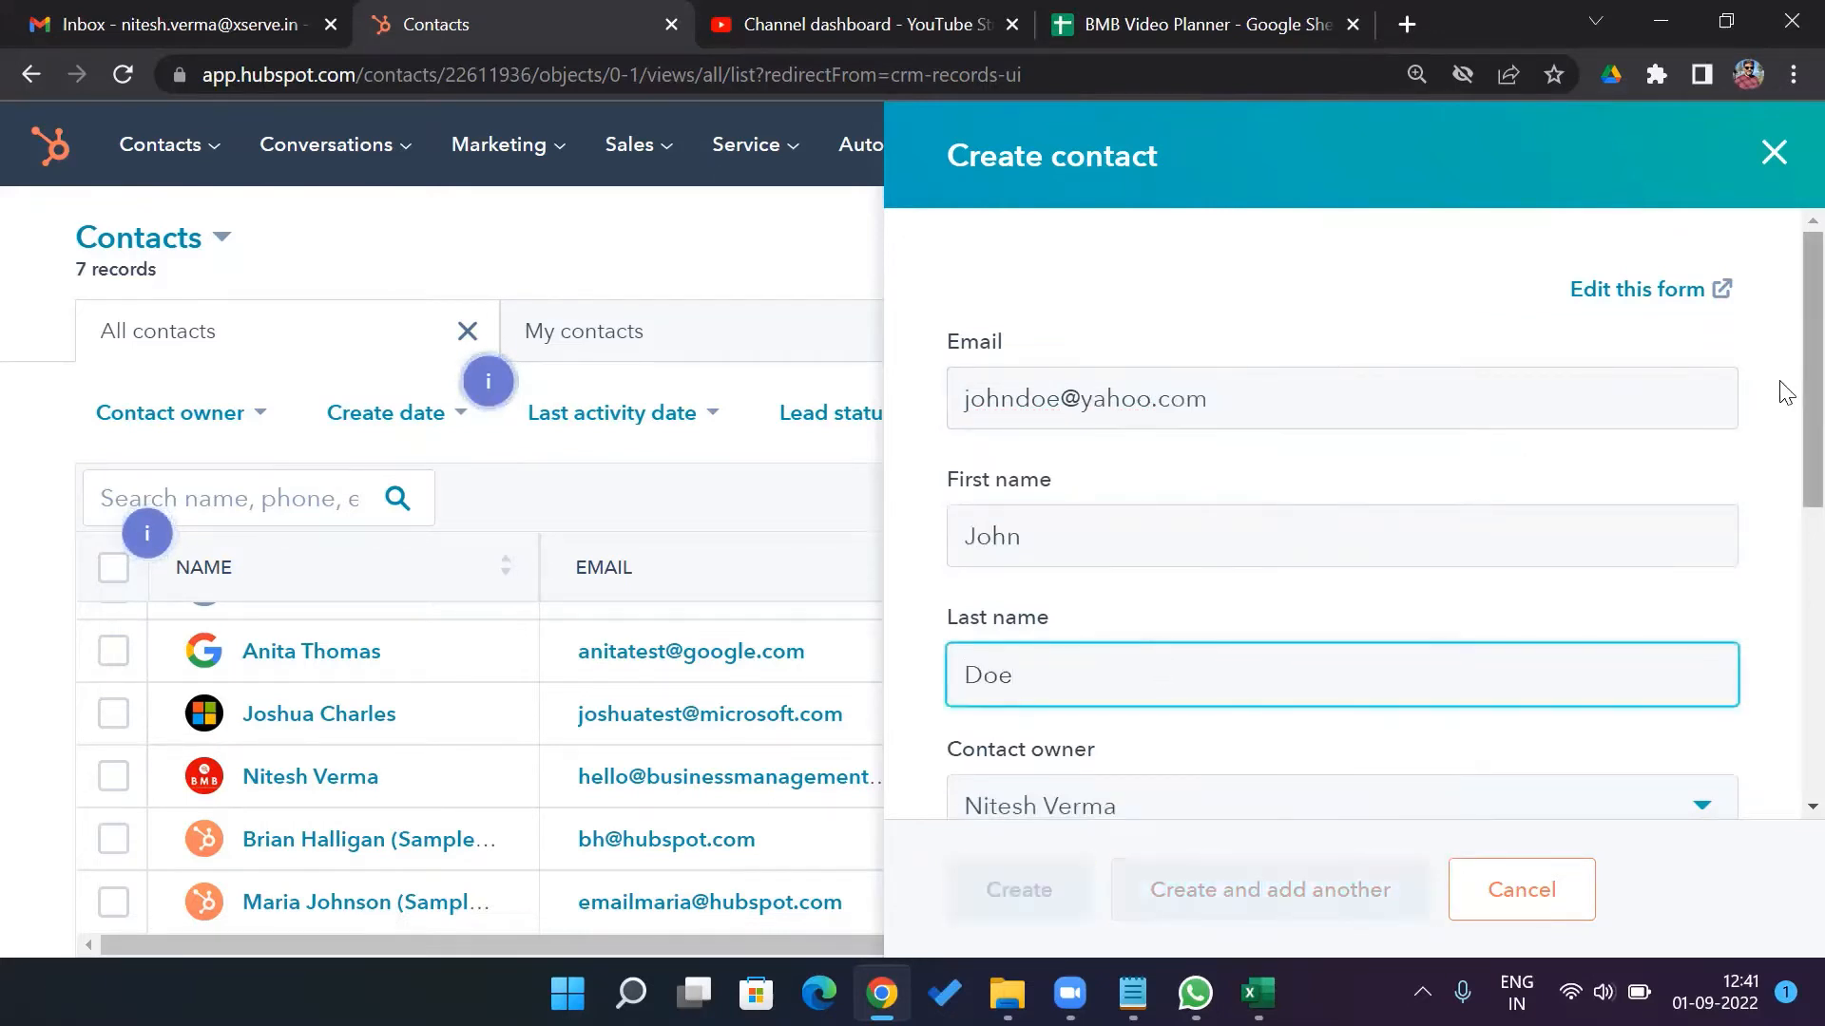
Keep the current owner, set job title Sales VP, and enter the phone number
{"action": "scroll", "coordinate": [1780, 395], "scroll_direction": "down", "scroll_amount": 4}
{"action": "left_click_drag", "start_coordinate": [1781, 549], "coordinate": [1780, 582]}
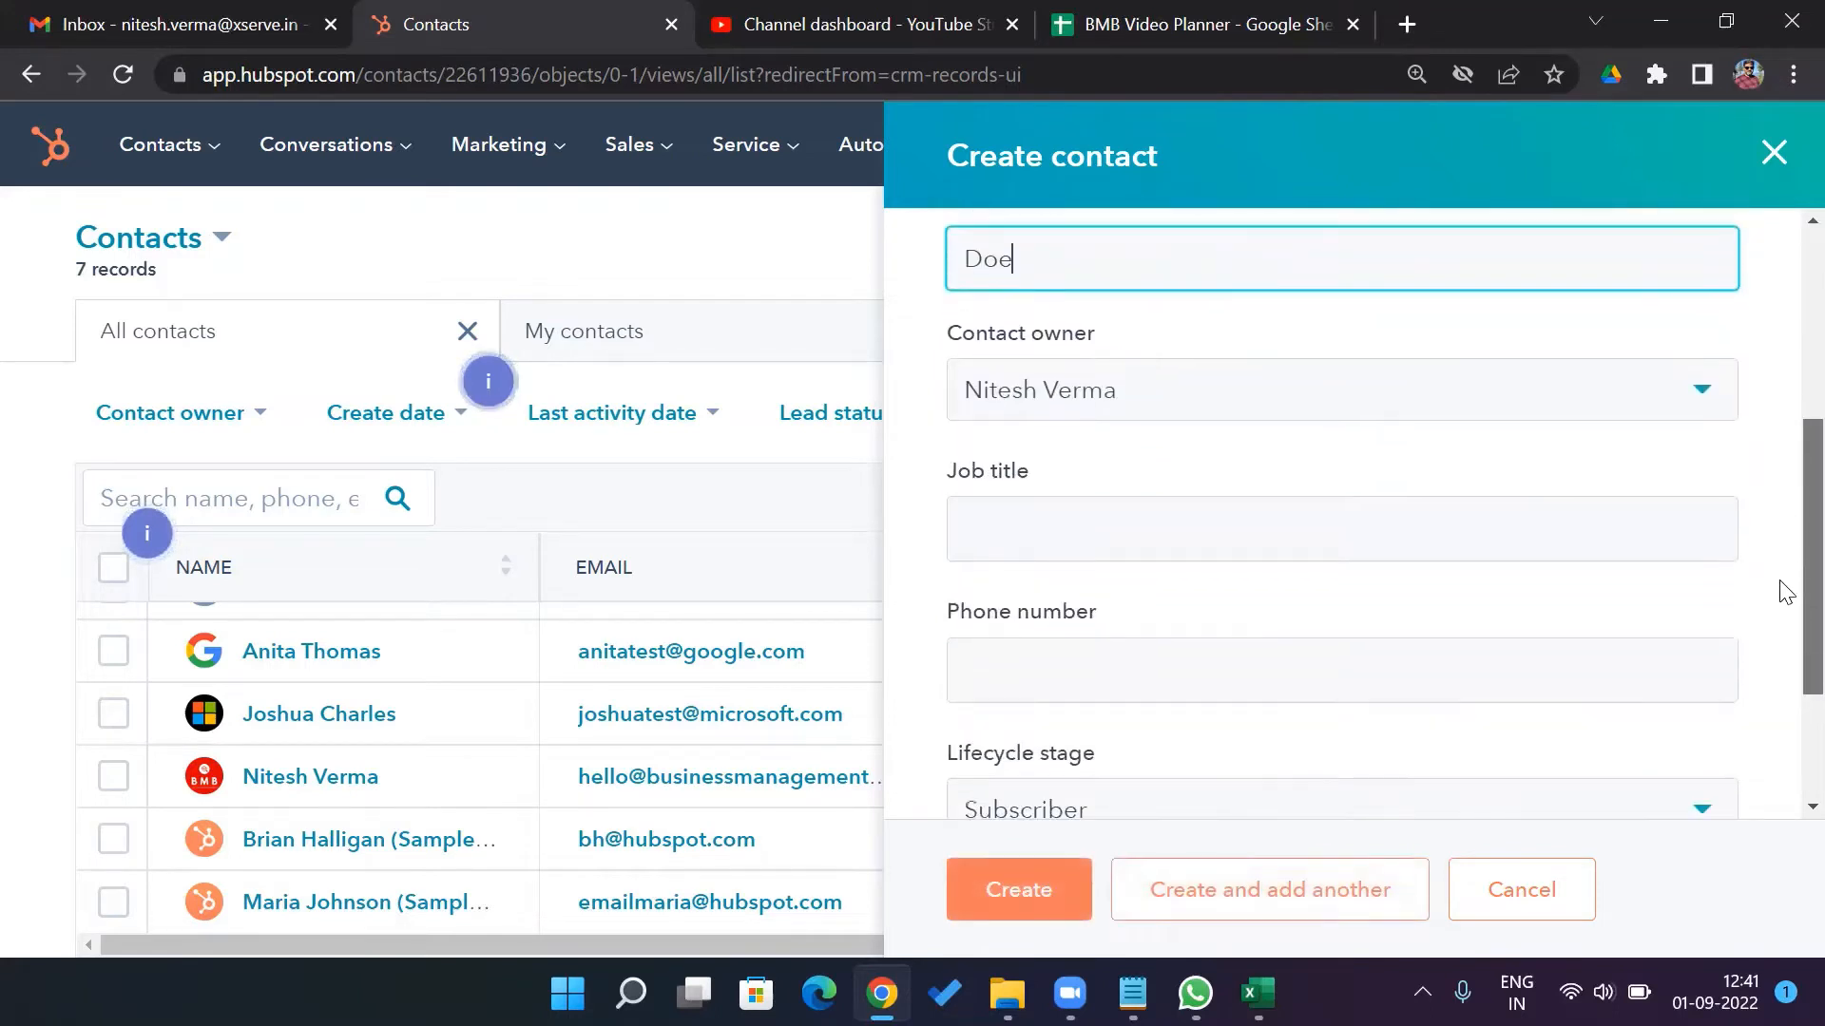
{"action": "left_click", "coordinate": [1708, 393]}
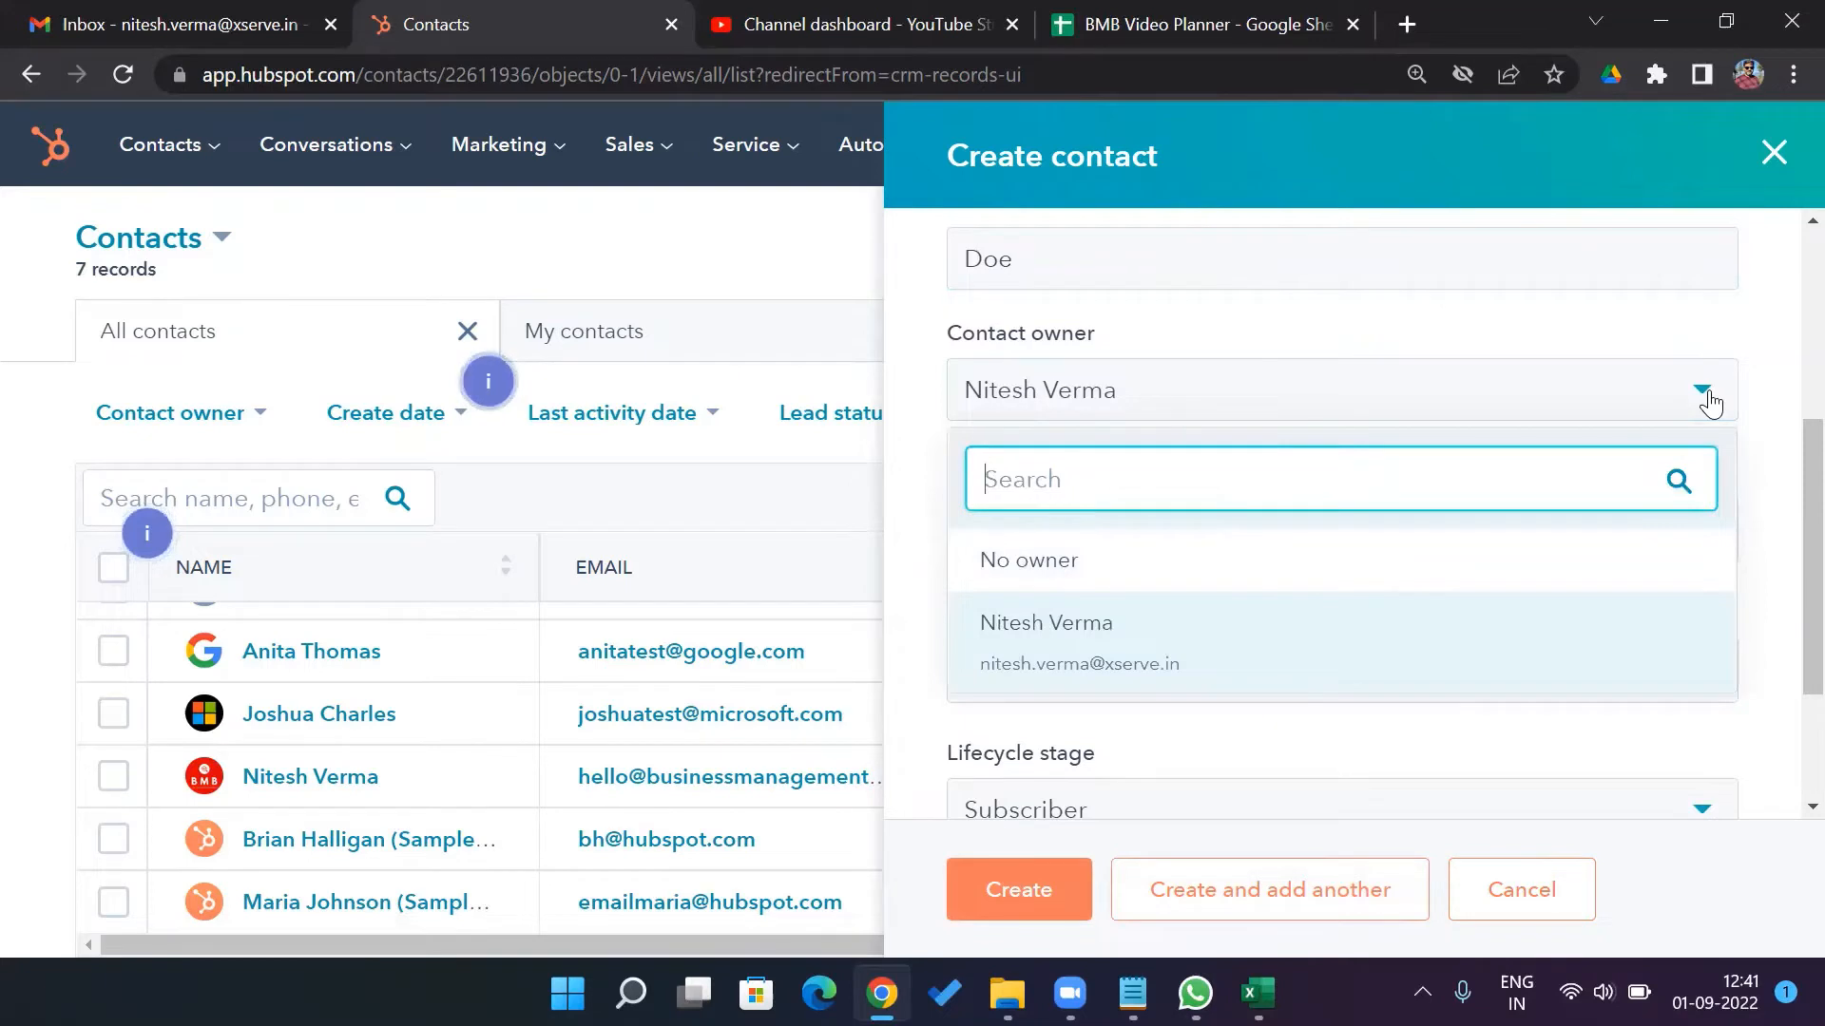
{"action": "left_click", "coordinate": [1711, 404]}
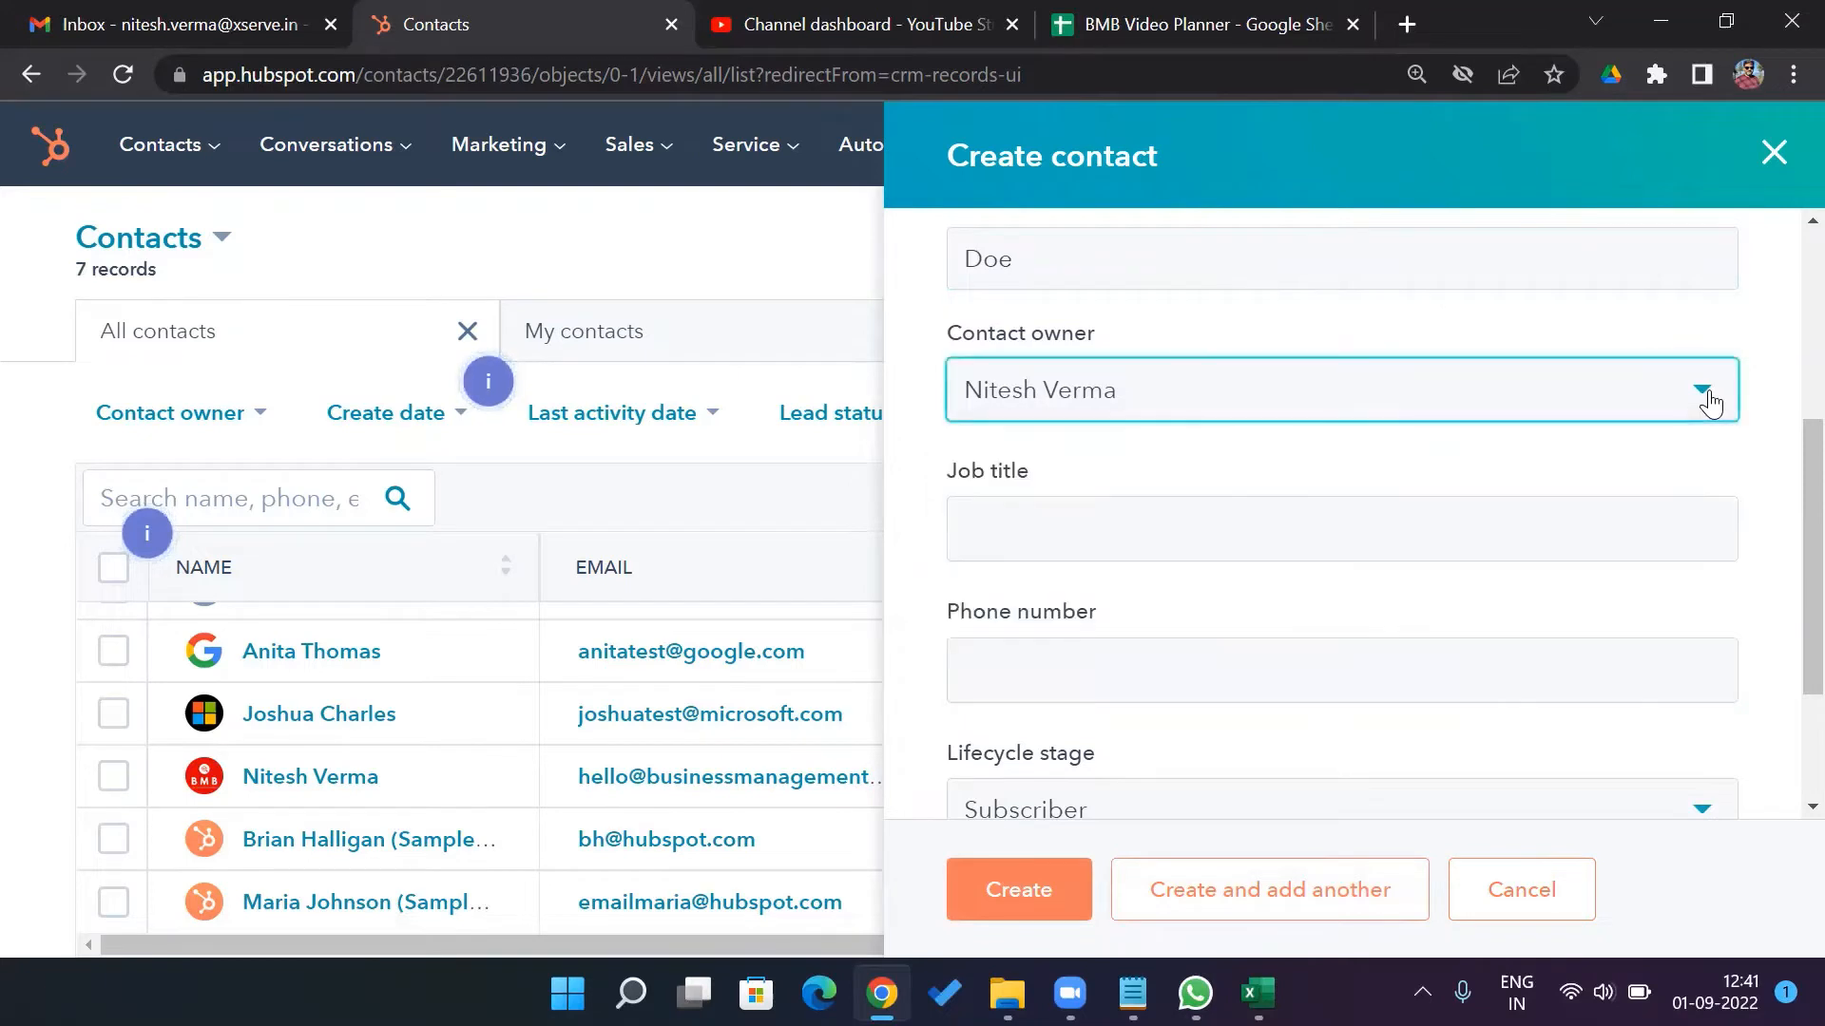
{"action": "left_click", "coordinate": [1362, 531]}
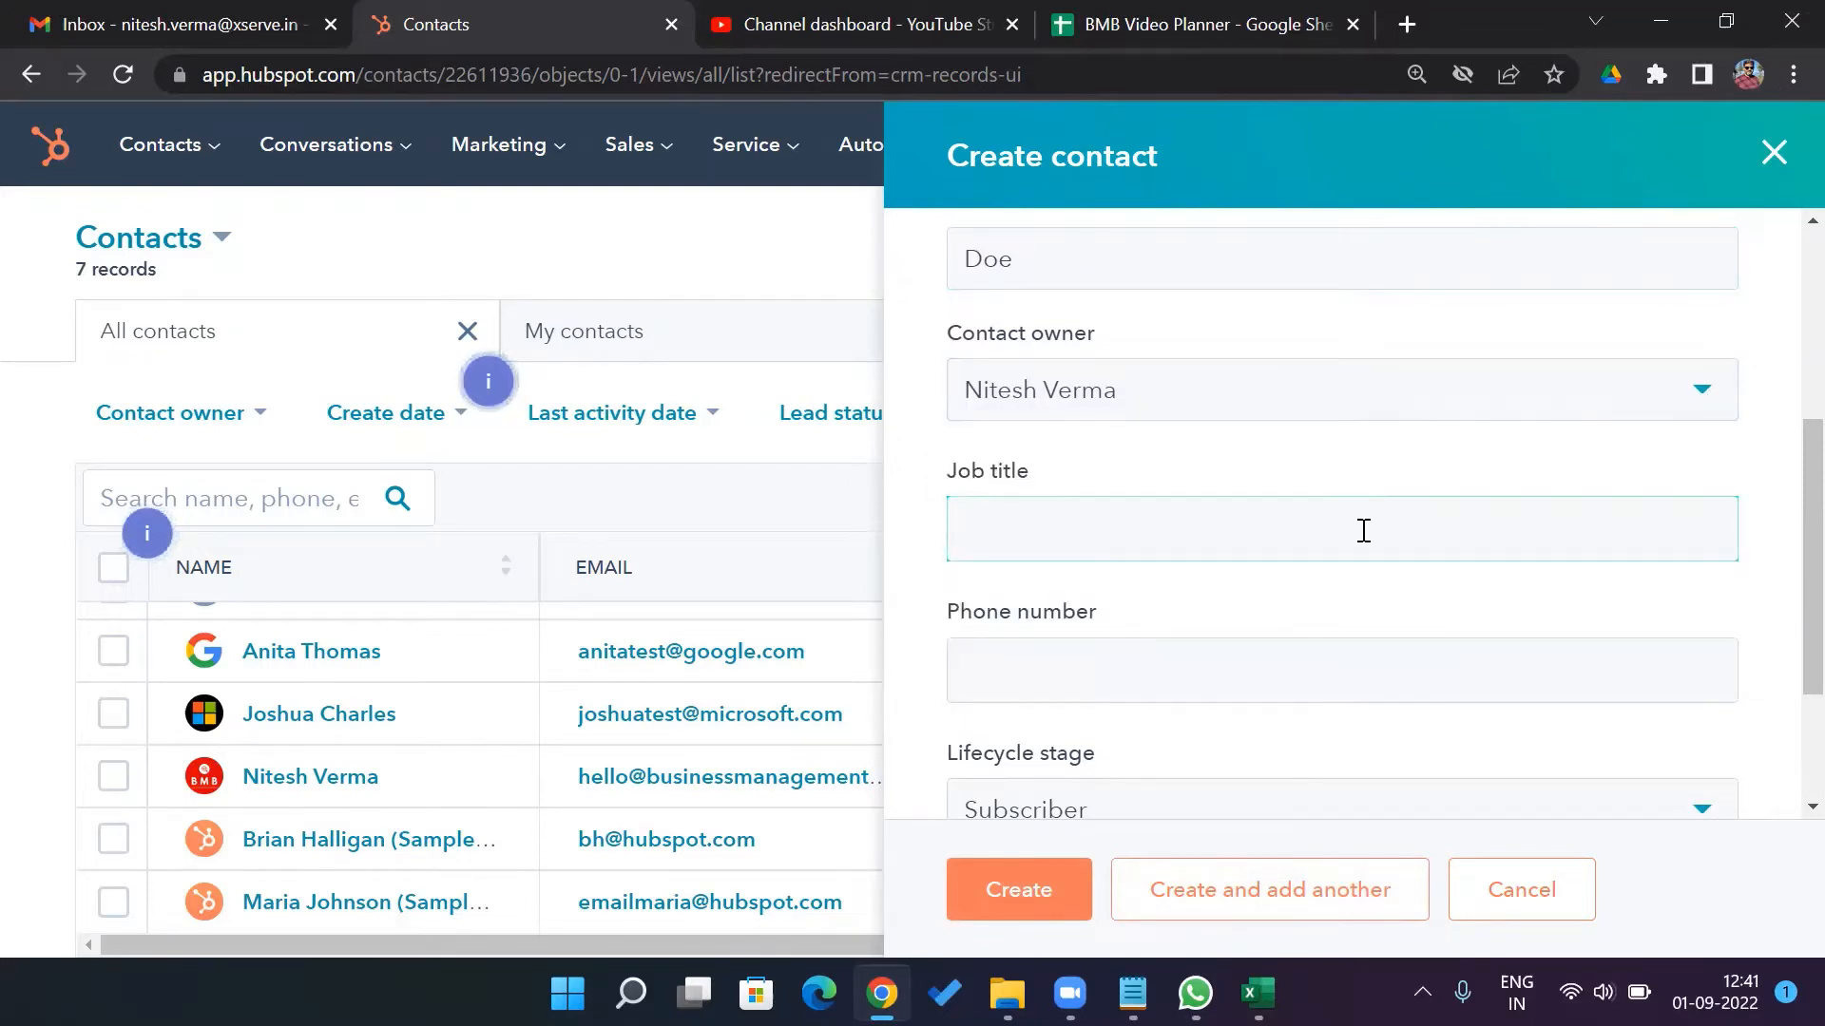
{"action": "type", "text": "Sales VP"}
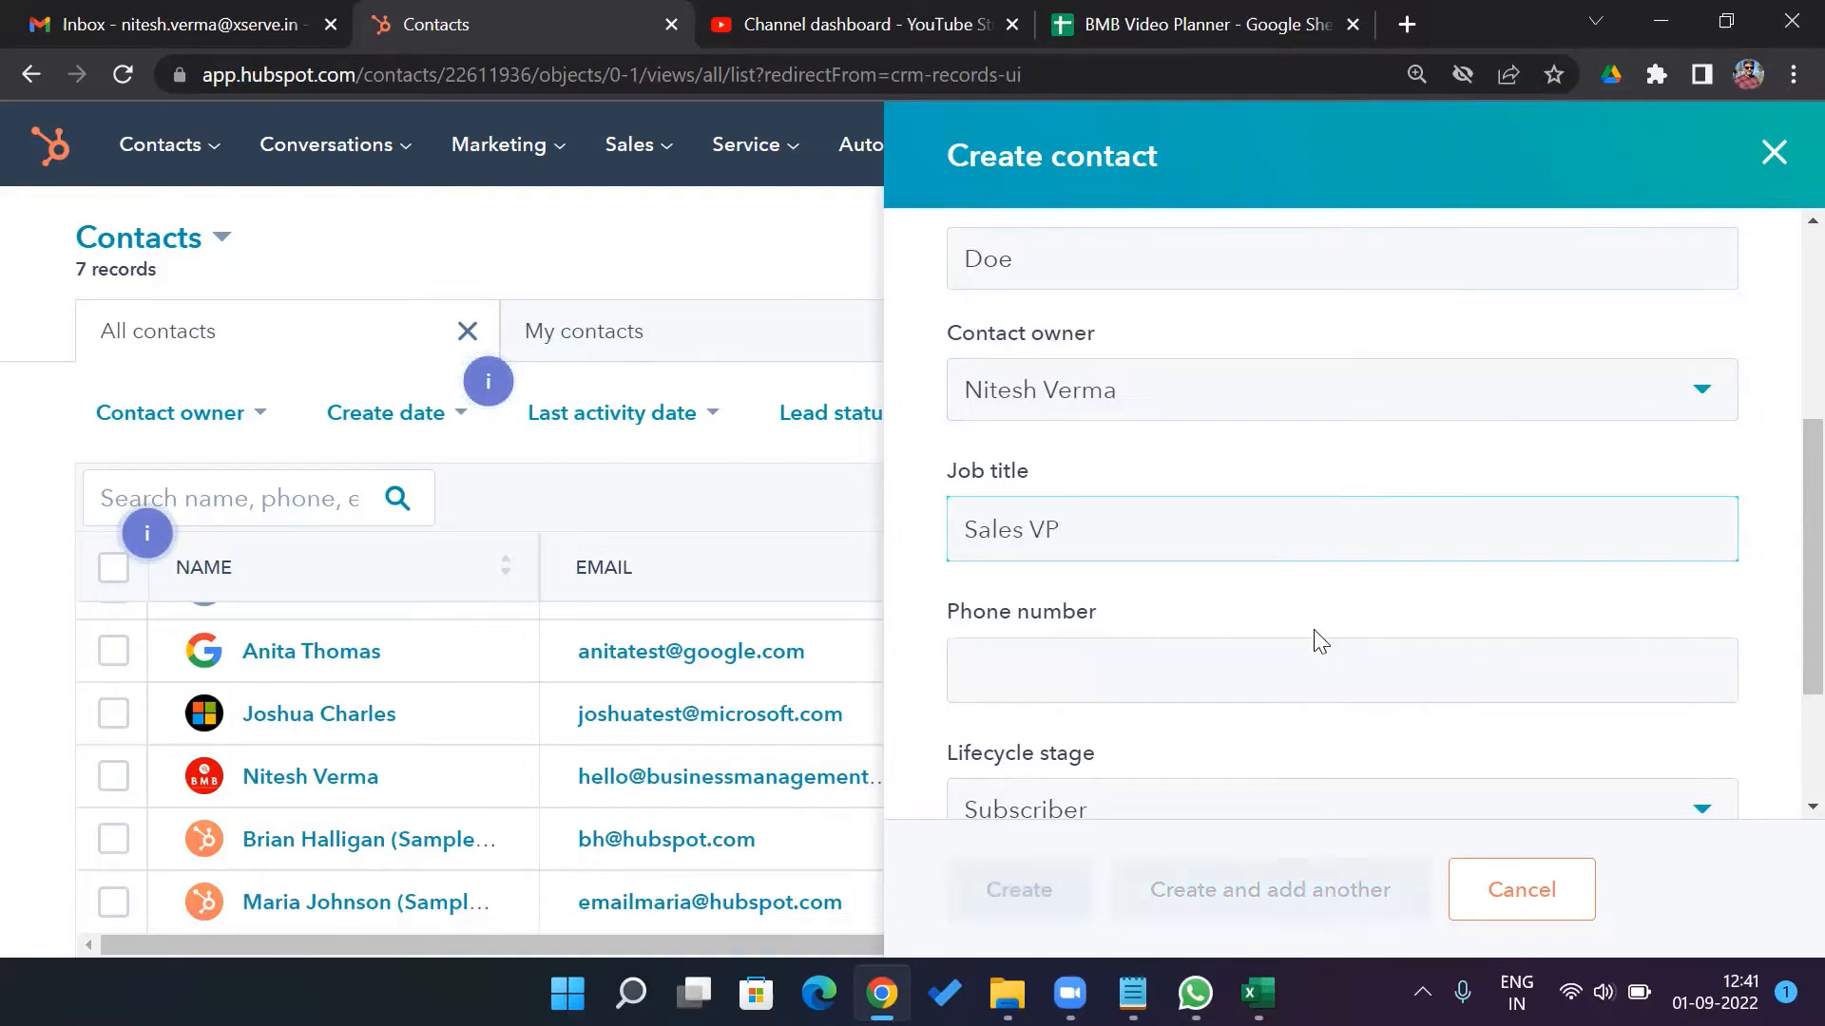
{"action": "left_click", "coordinate": [1303, 685]}
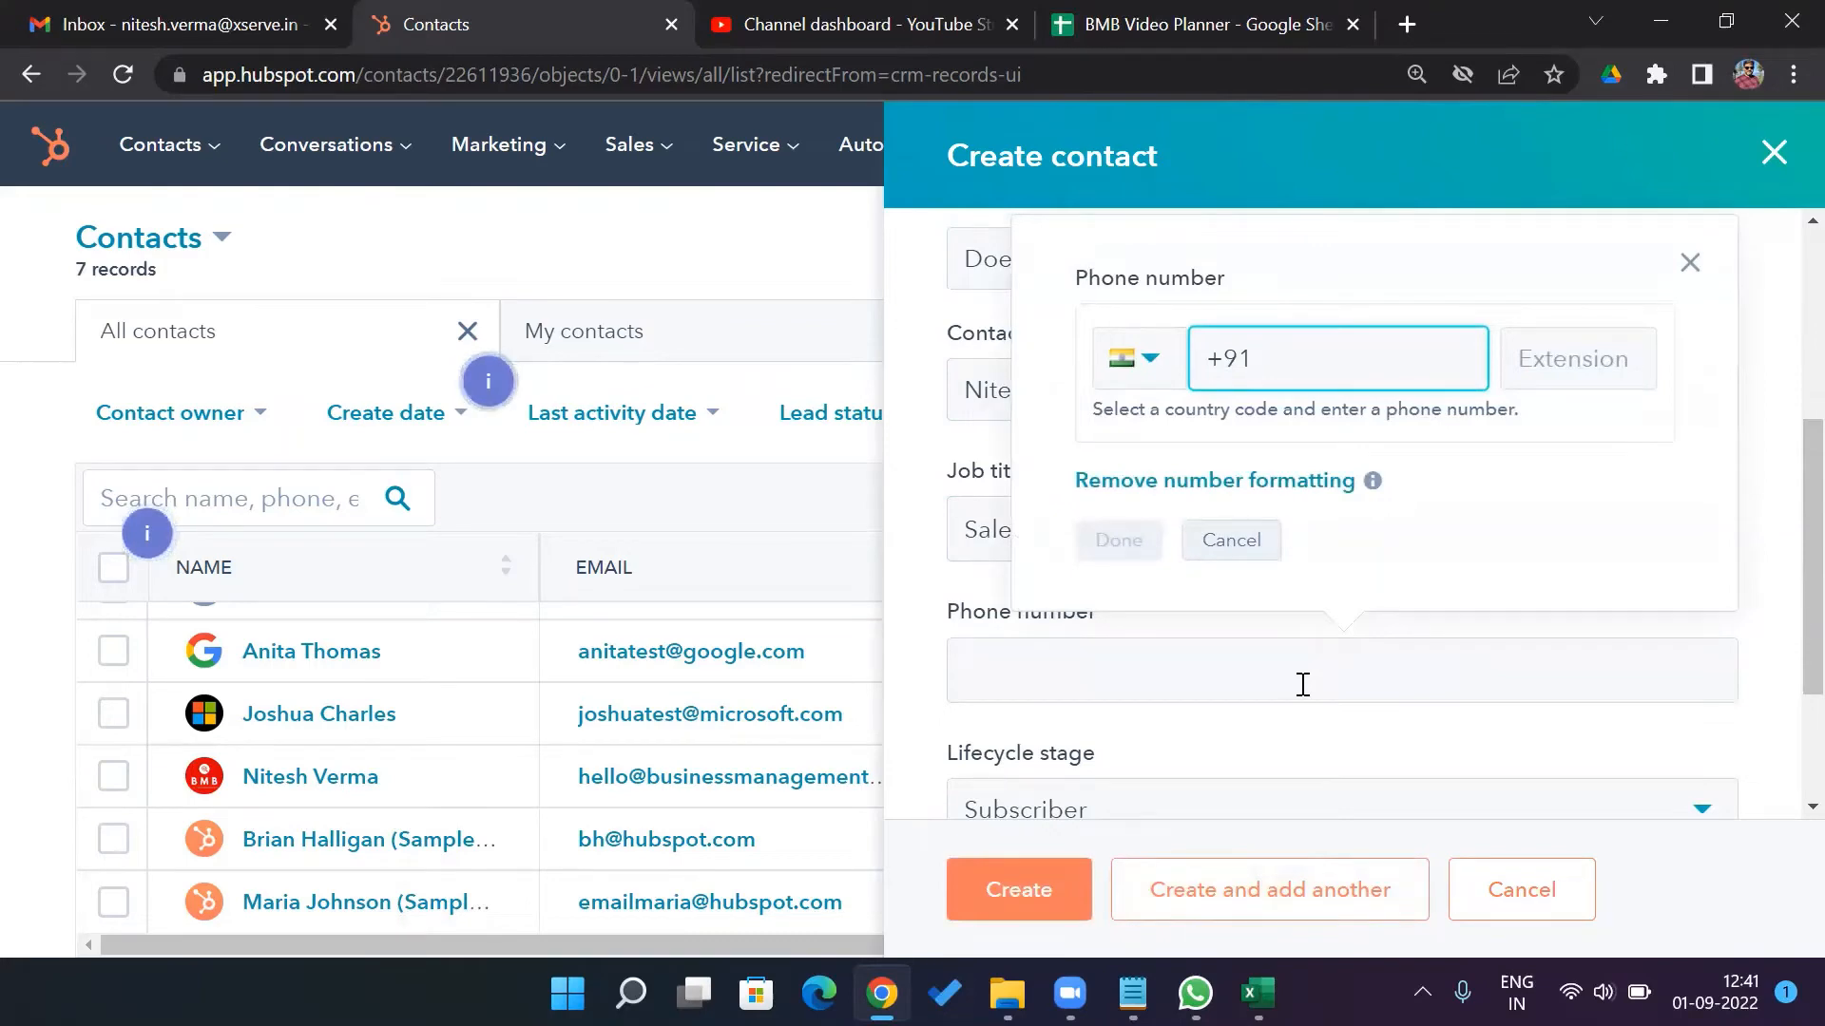
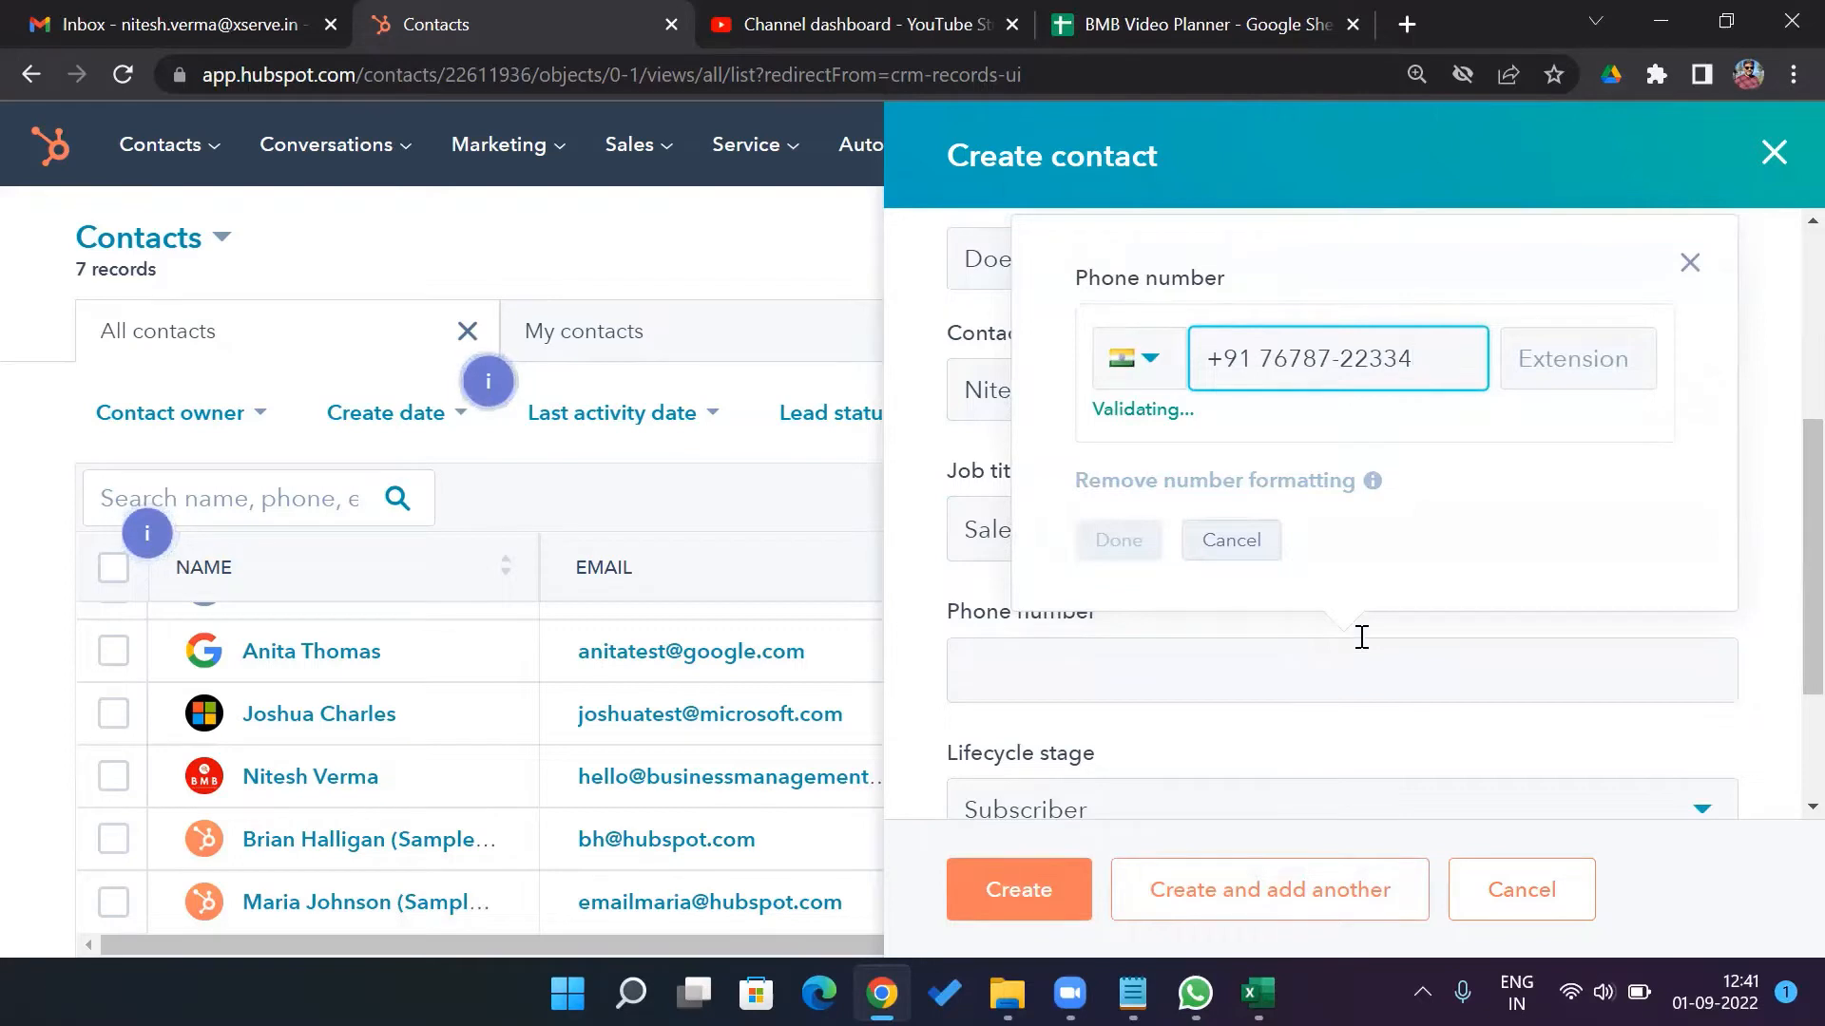
{"action": "left_click", "coordinate": [1112, 539]}
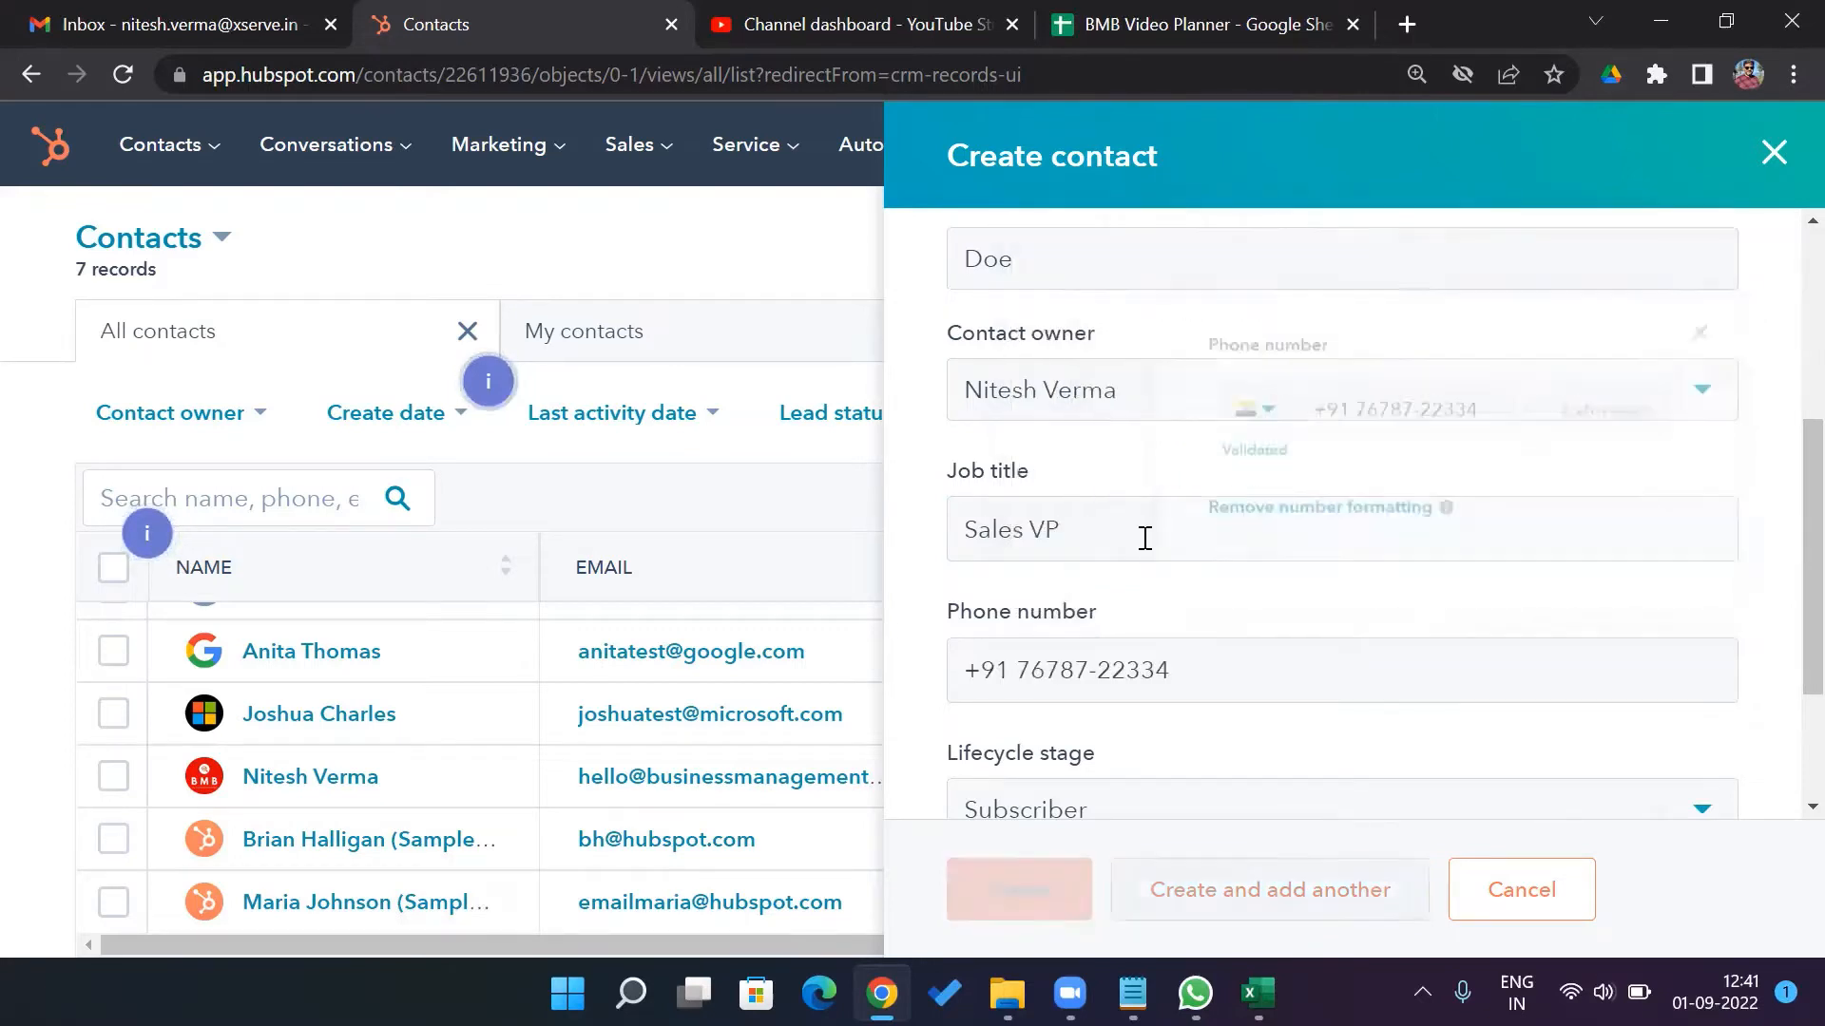
Set lifecycle stage Lead and lead status New, then create the contact
{"action": "scroll", "coordinate": [1783, 608], "scroll_direction": "down", "scroll_amount": 2}
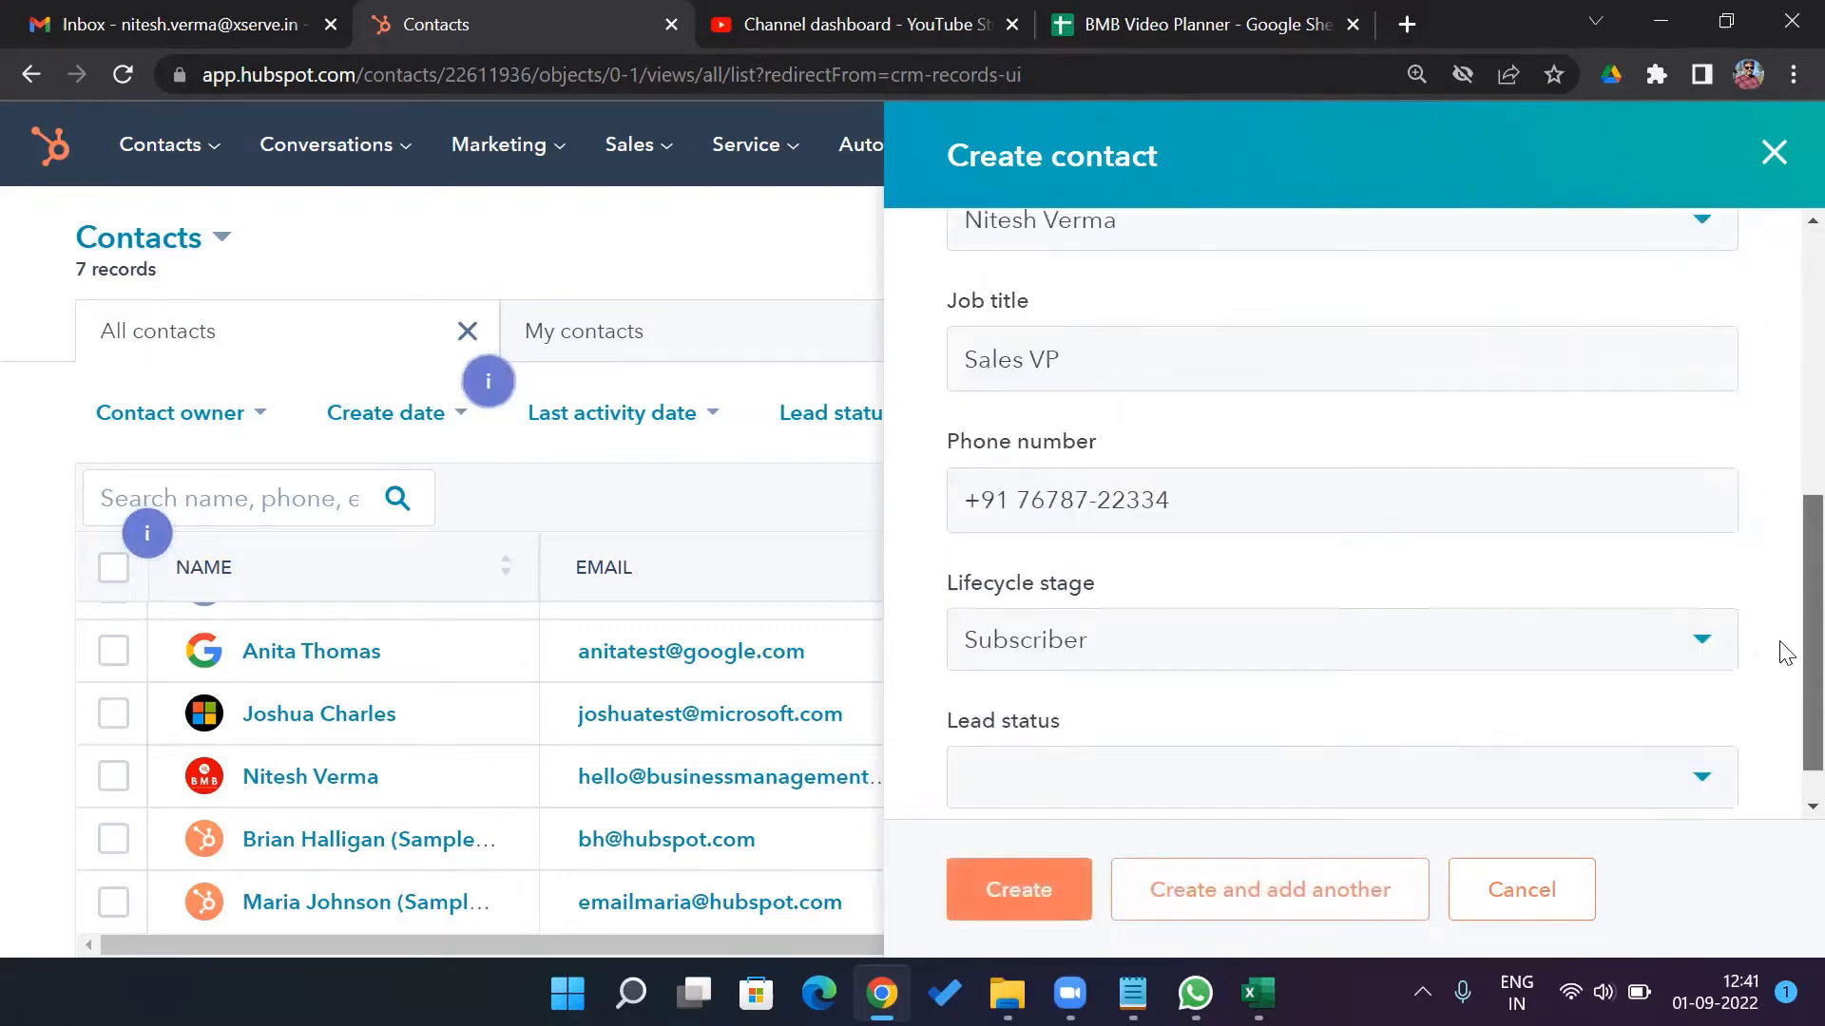
{"action": "left_click", "coordinate": [1707, 588]}
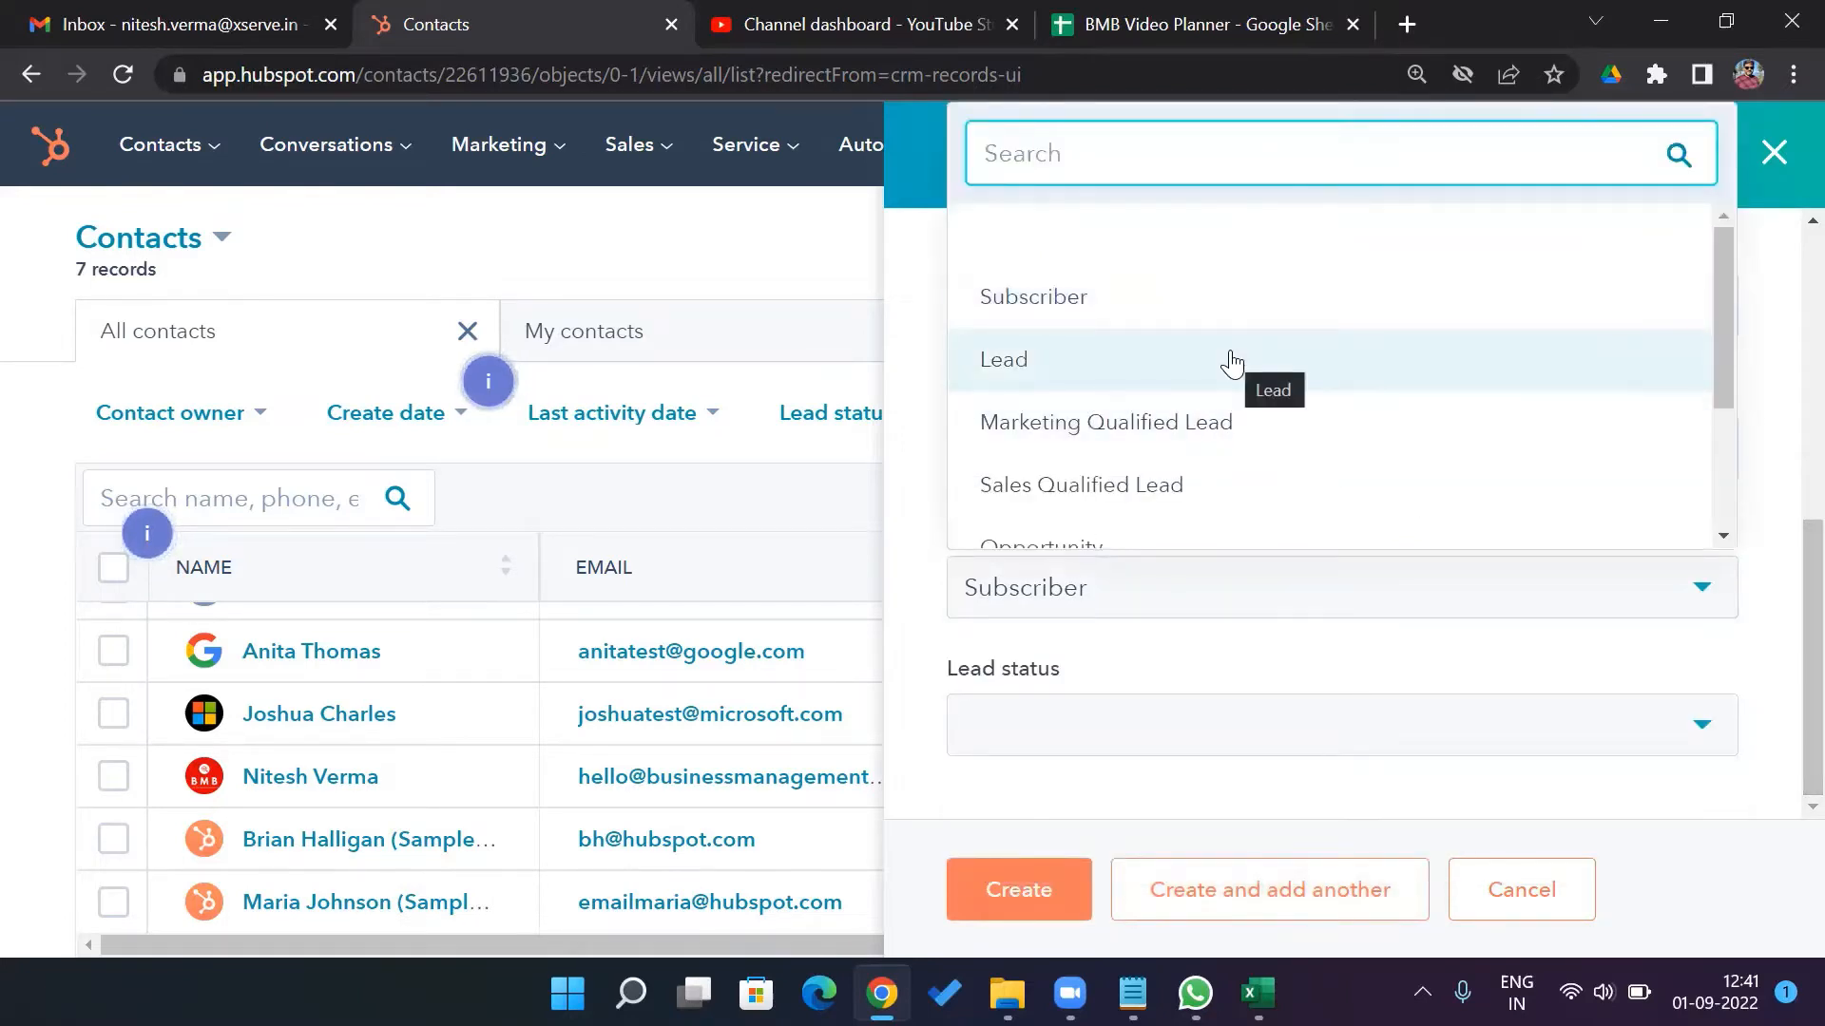
{"action": "left_click", "coordinate": [1233, 363]}
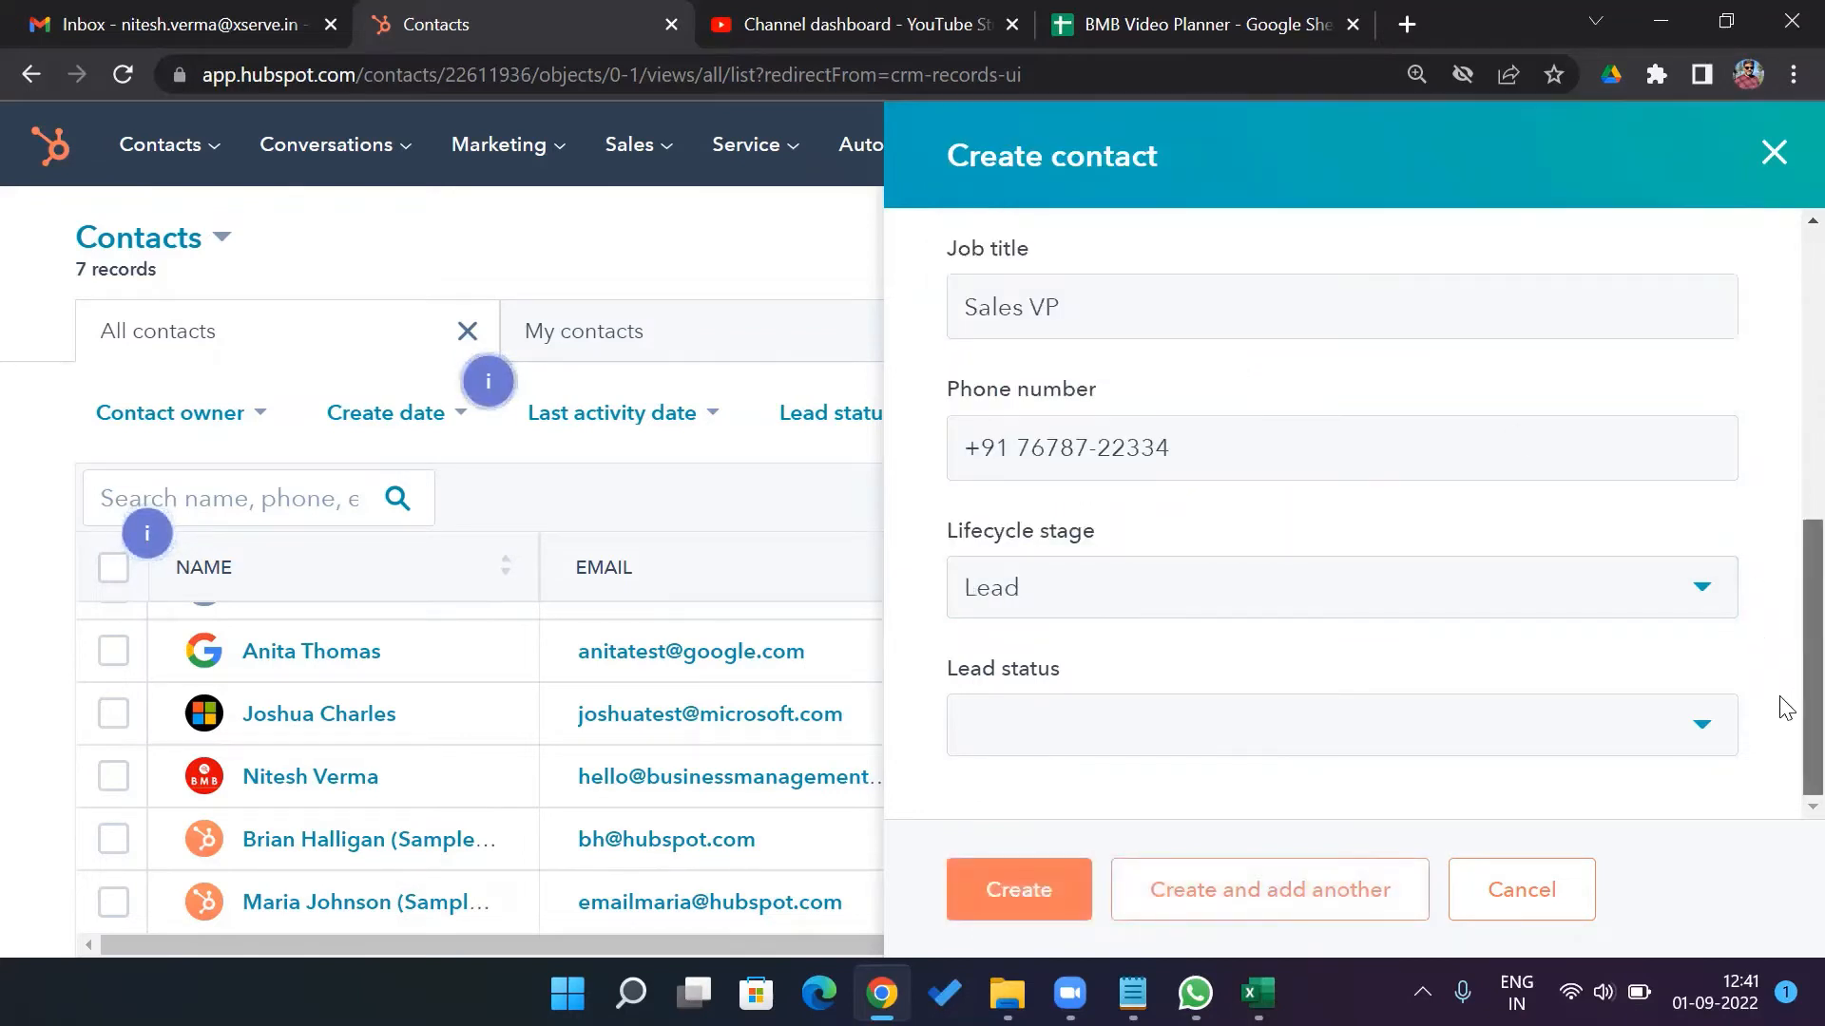
{"action": "left_click", "coordinate": [1692, 735]}
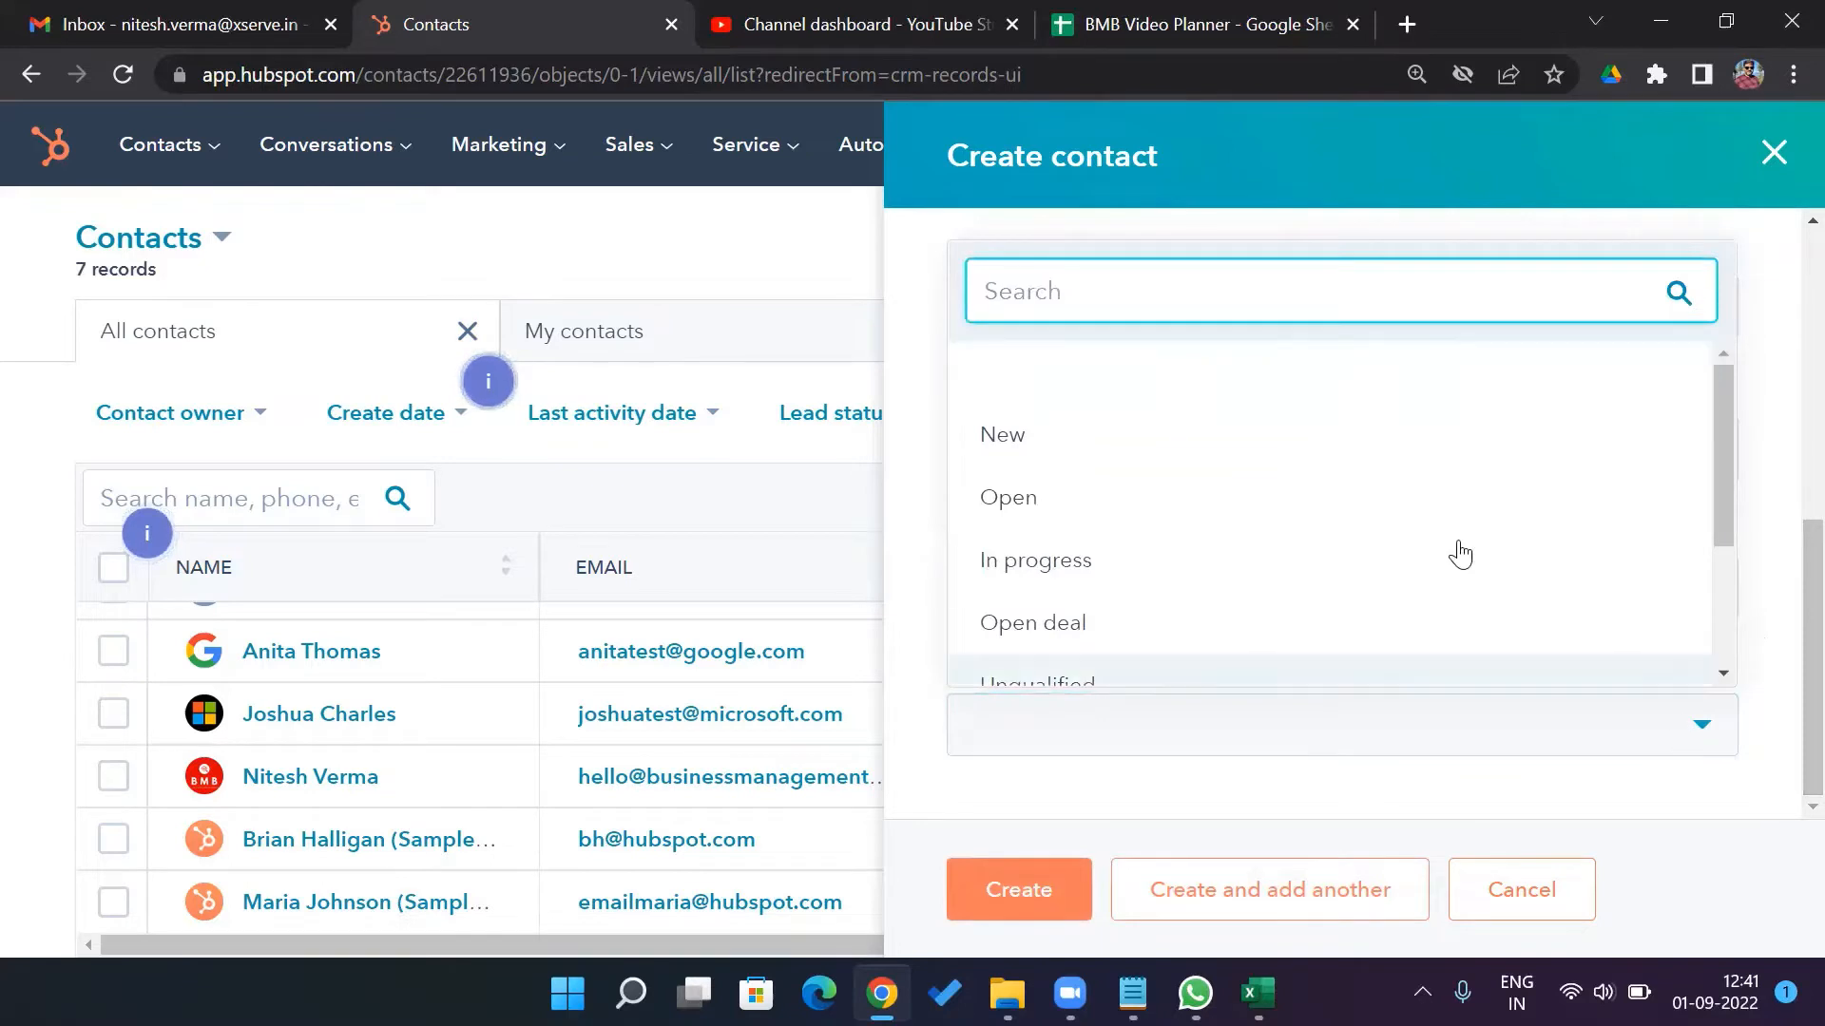
{"action": "left_click", "coordinate": [1353, 434]}
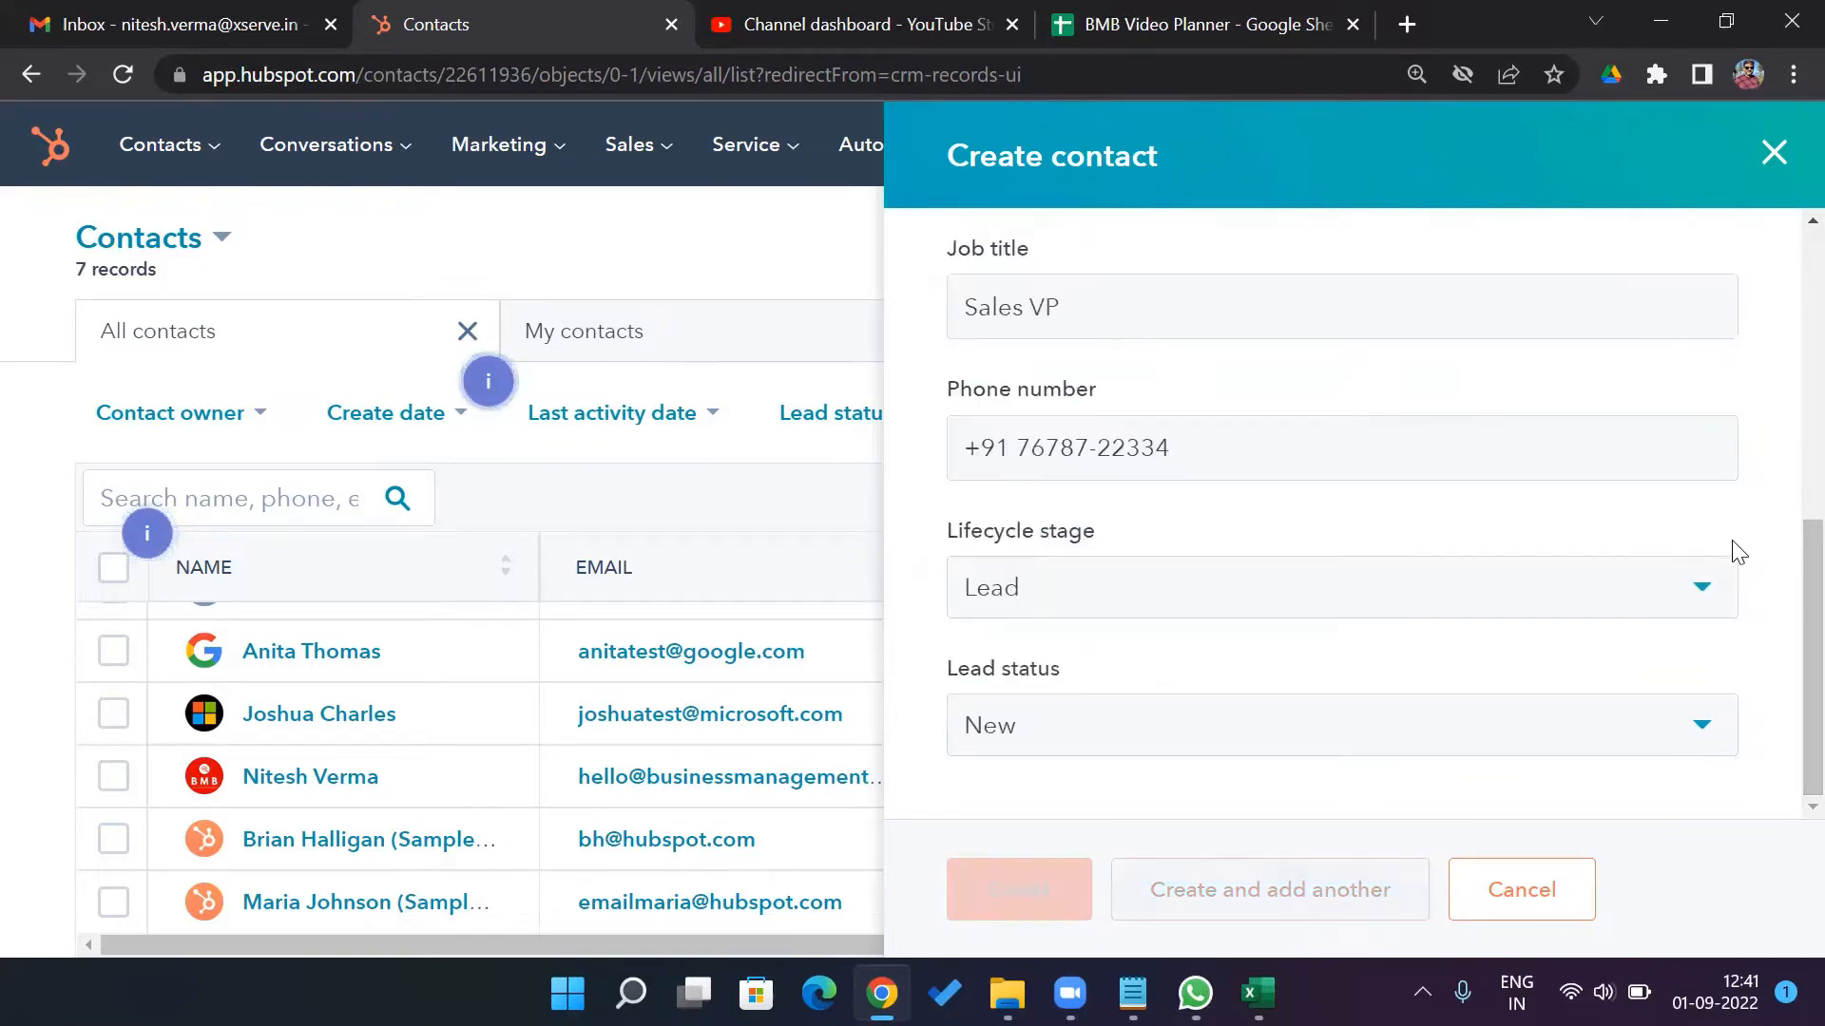
{"action": "left_click", "coordinate": [1037, 908]}
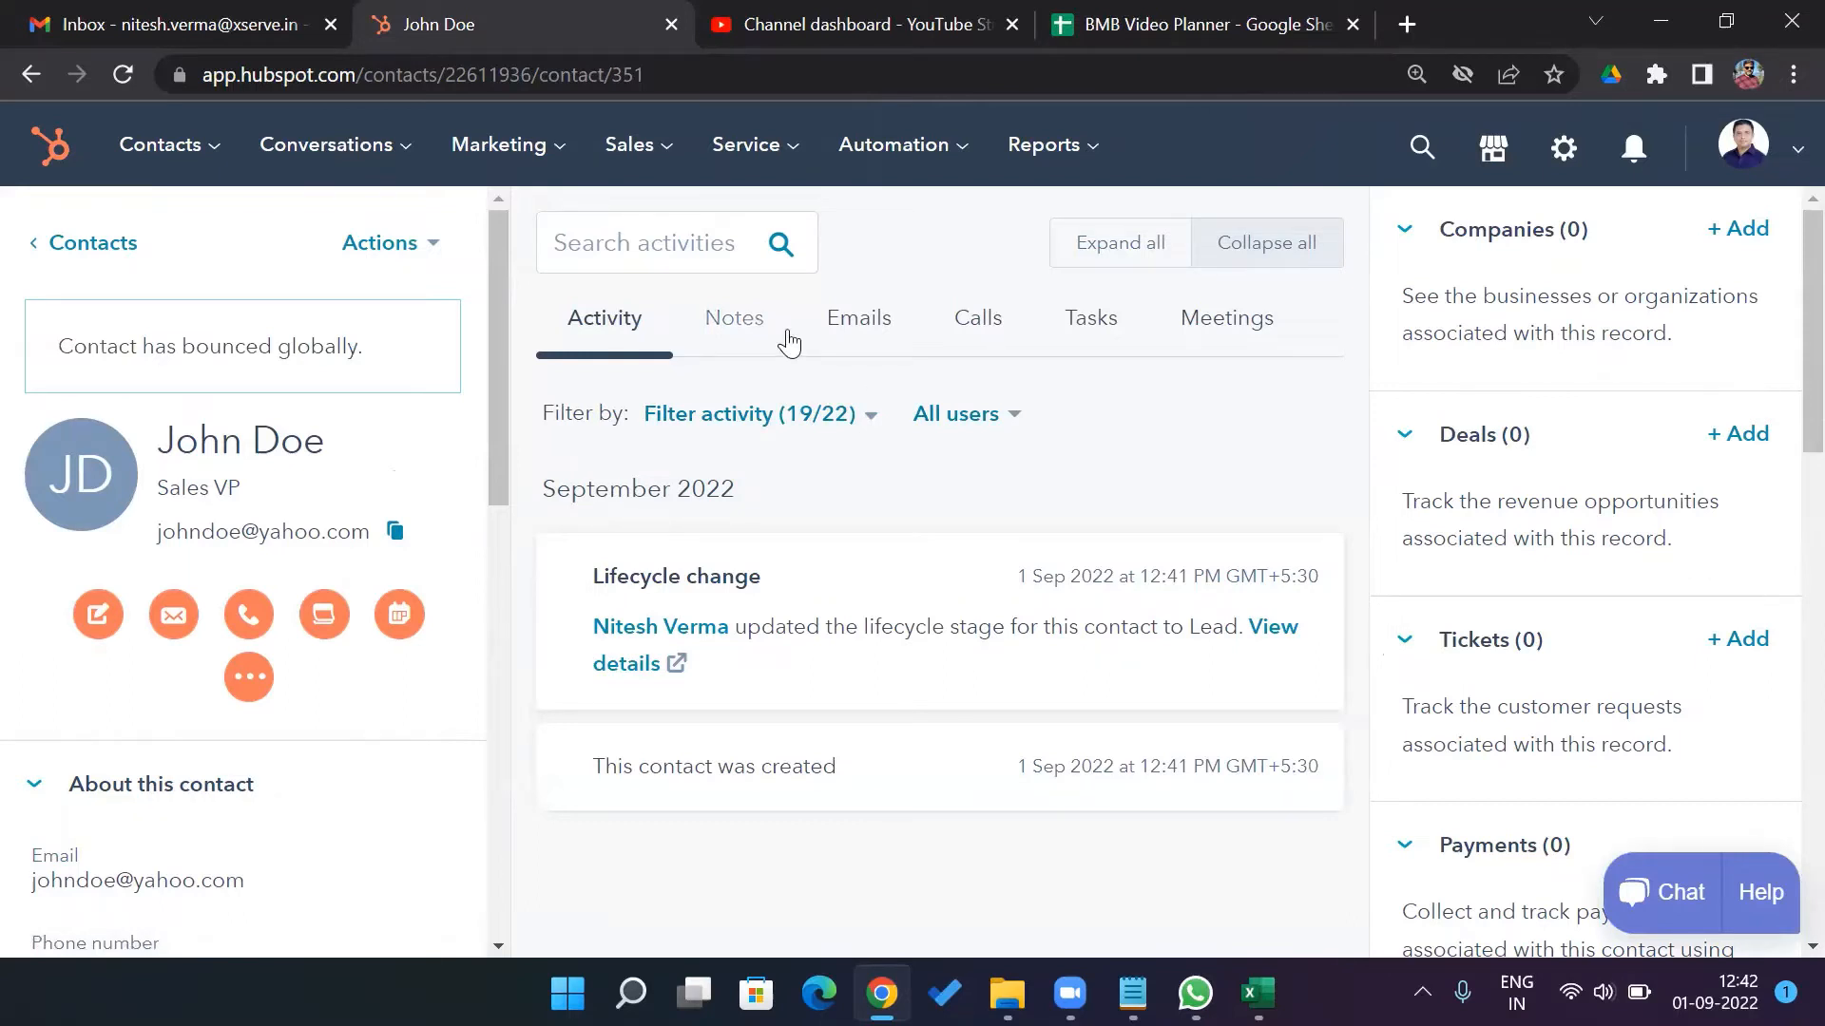
Open Contact Settings from the settings gear in the top navigation bar
{"action": "left_click", "coordinate": [1563, 150]}
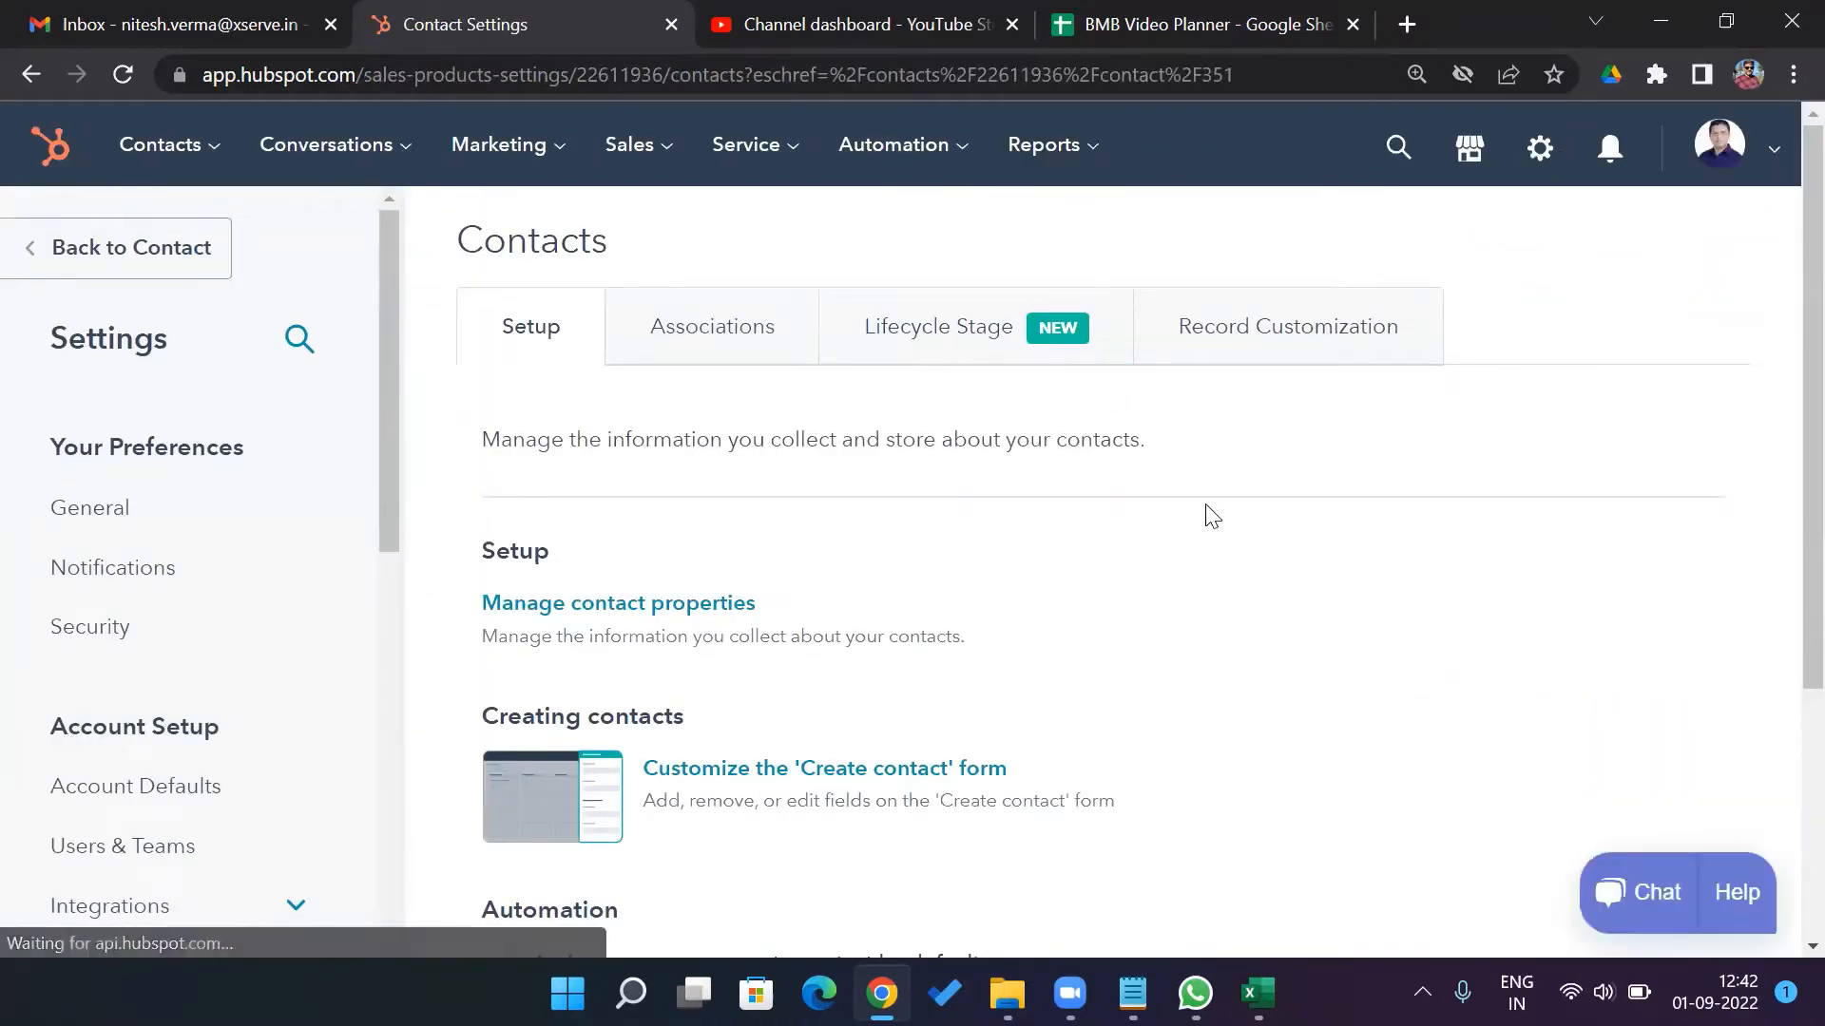
Skip the Lifecycle Stage tour and keep Lead as the automatic stage for new contacts
{"action": "left_click", "coordinate": [962, 344]}
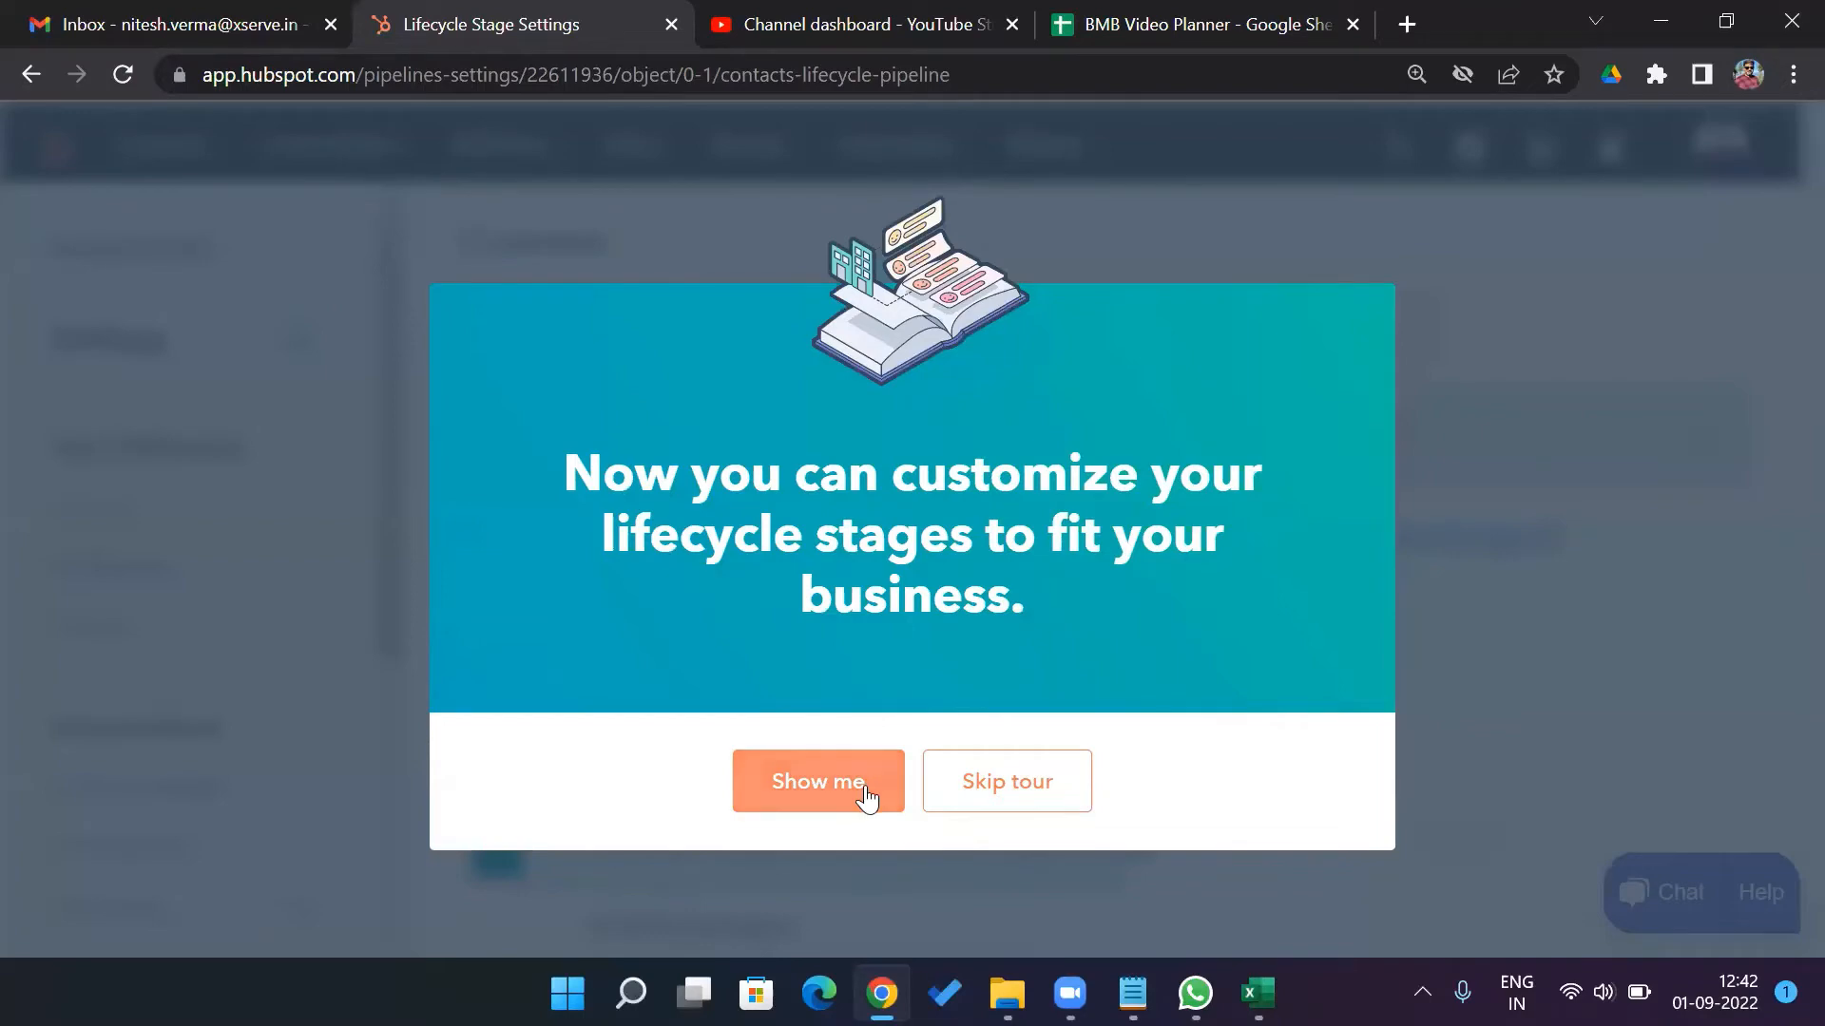
{"action": "left_click", "coordinate": [1009, 787]}
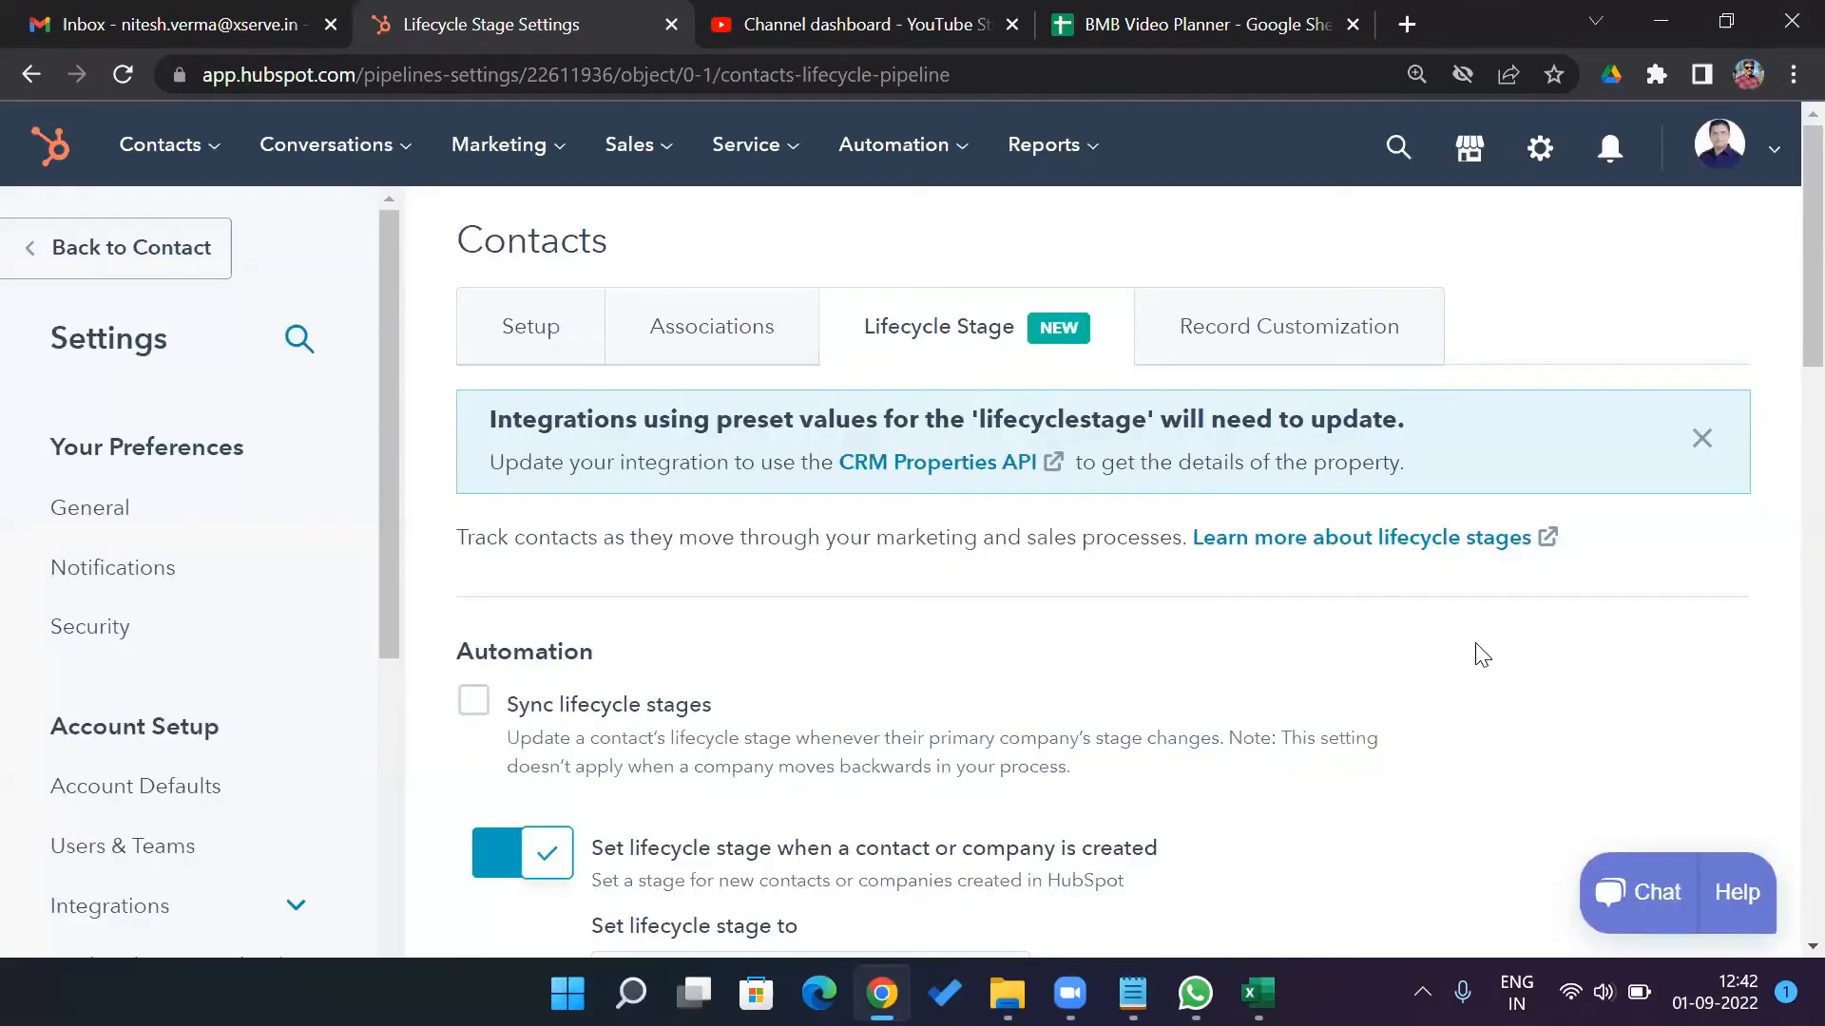
{"action": "scroll", "coordinate": [1785, 320], "scroll_direction": "down", "scroll_amount": 5}
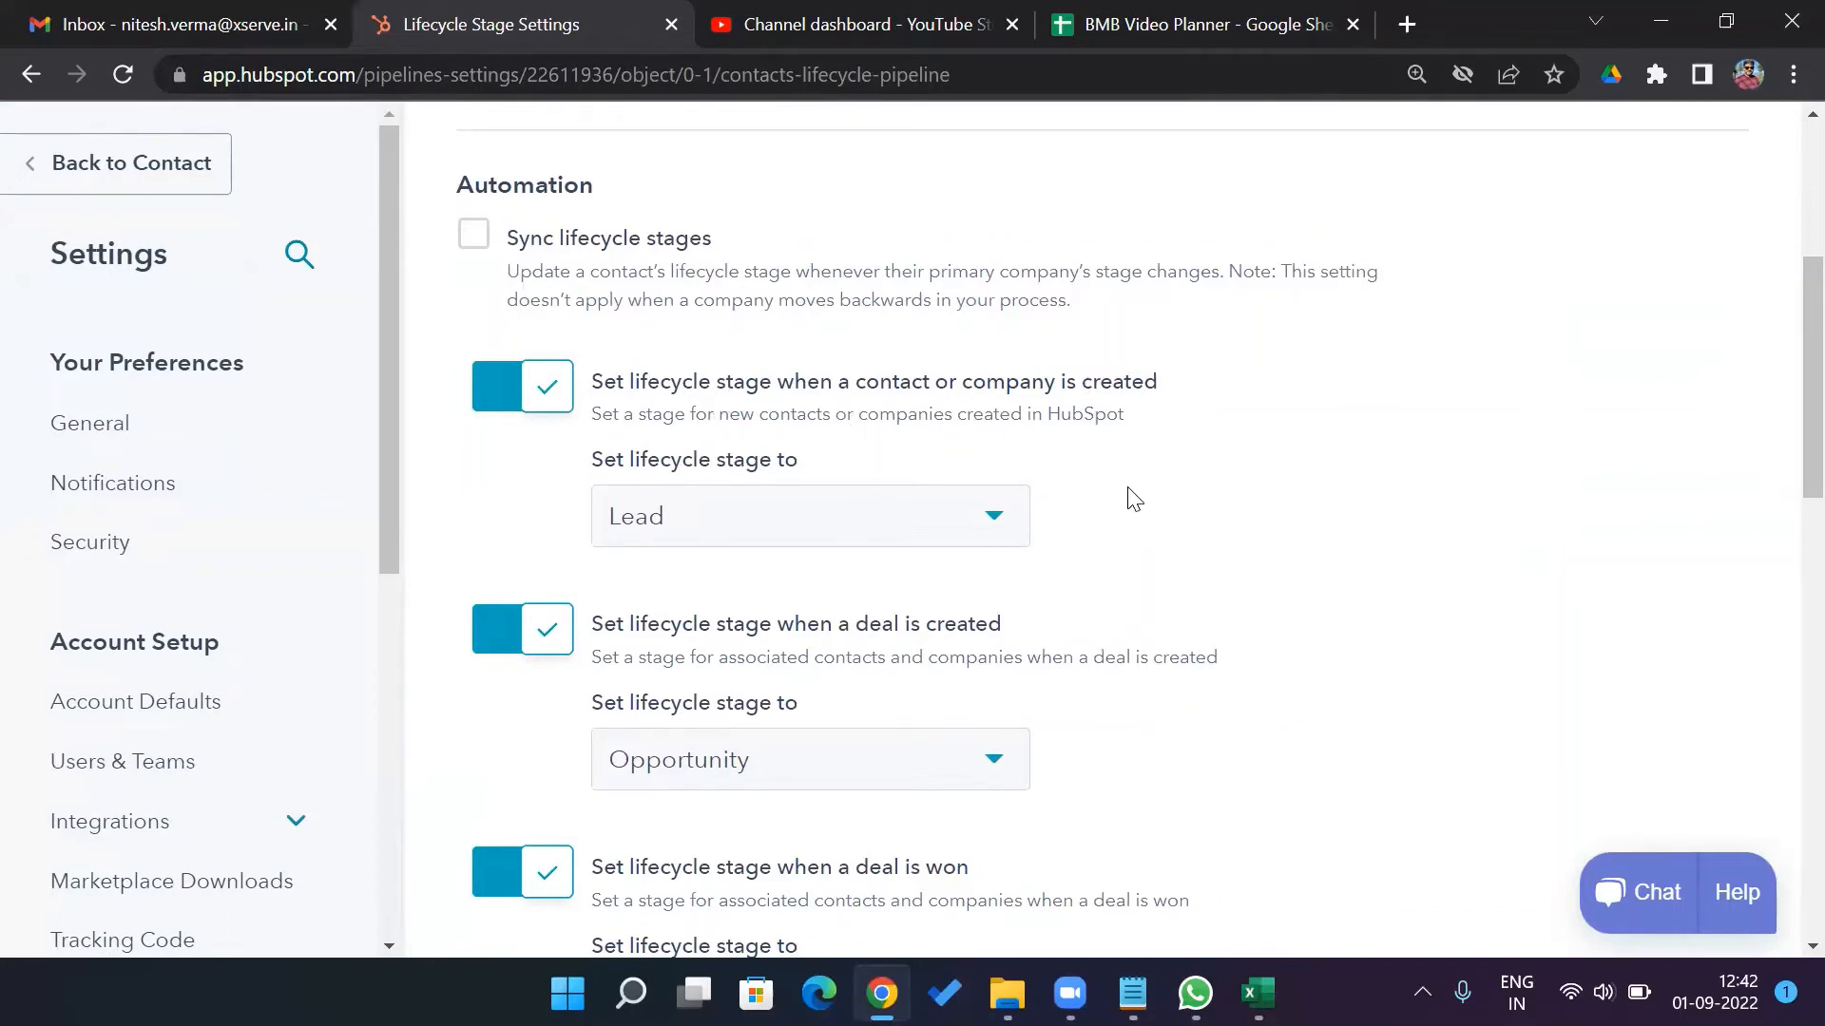
{"action": "left_click", "coordinate": [995, 525]}
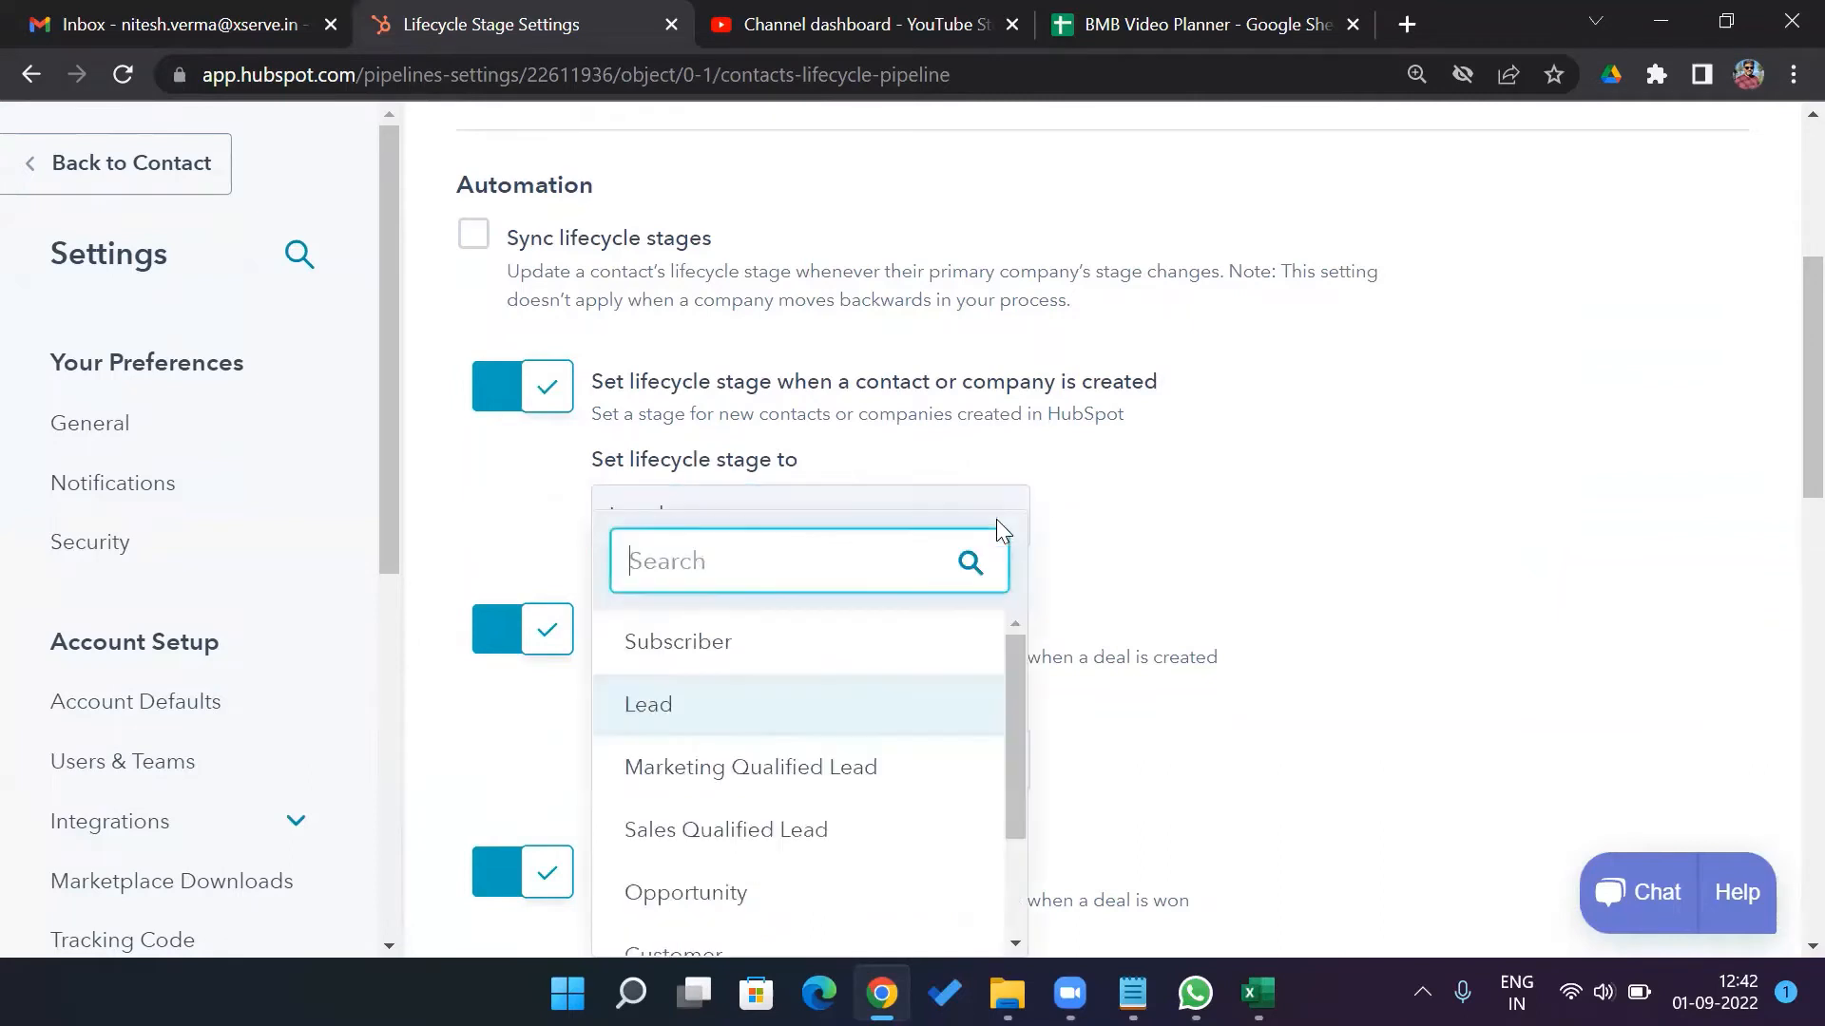
{"action": "left_click", "coordinate": [922, 715]}
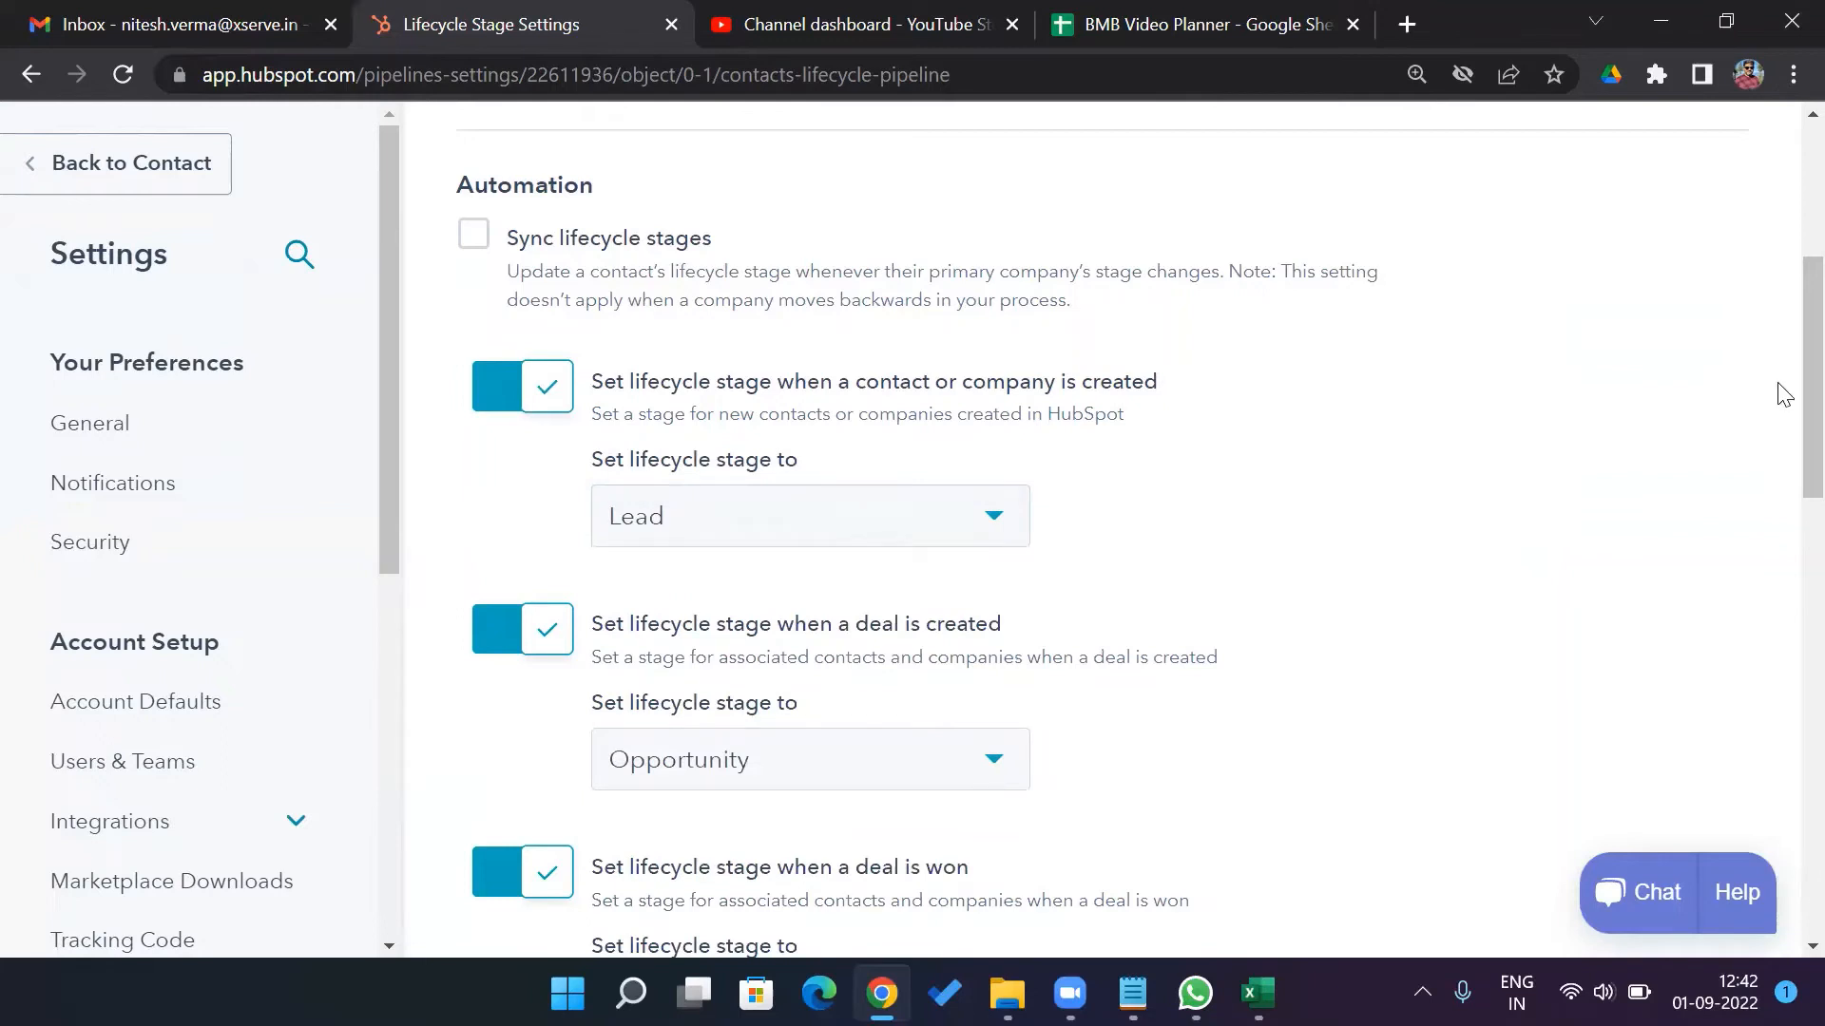
{"action": "scroll", "coordinate": [1786, 418], "scroll_direction": "down", "scroll_amount": 2}
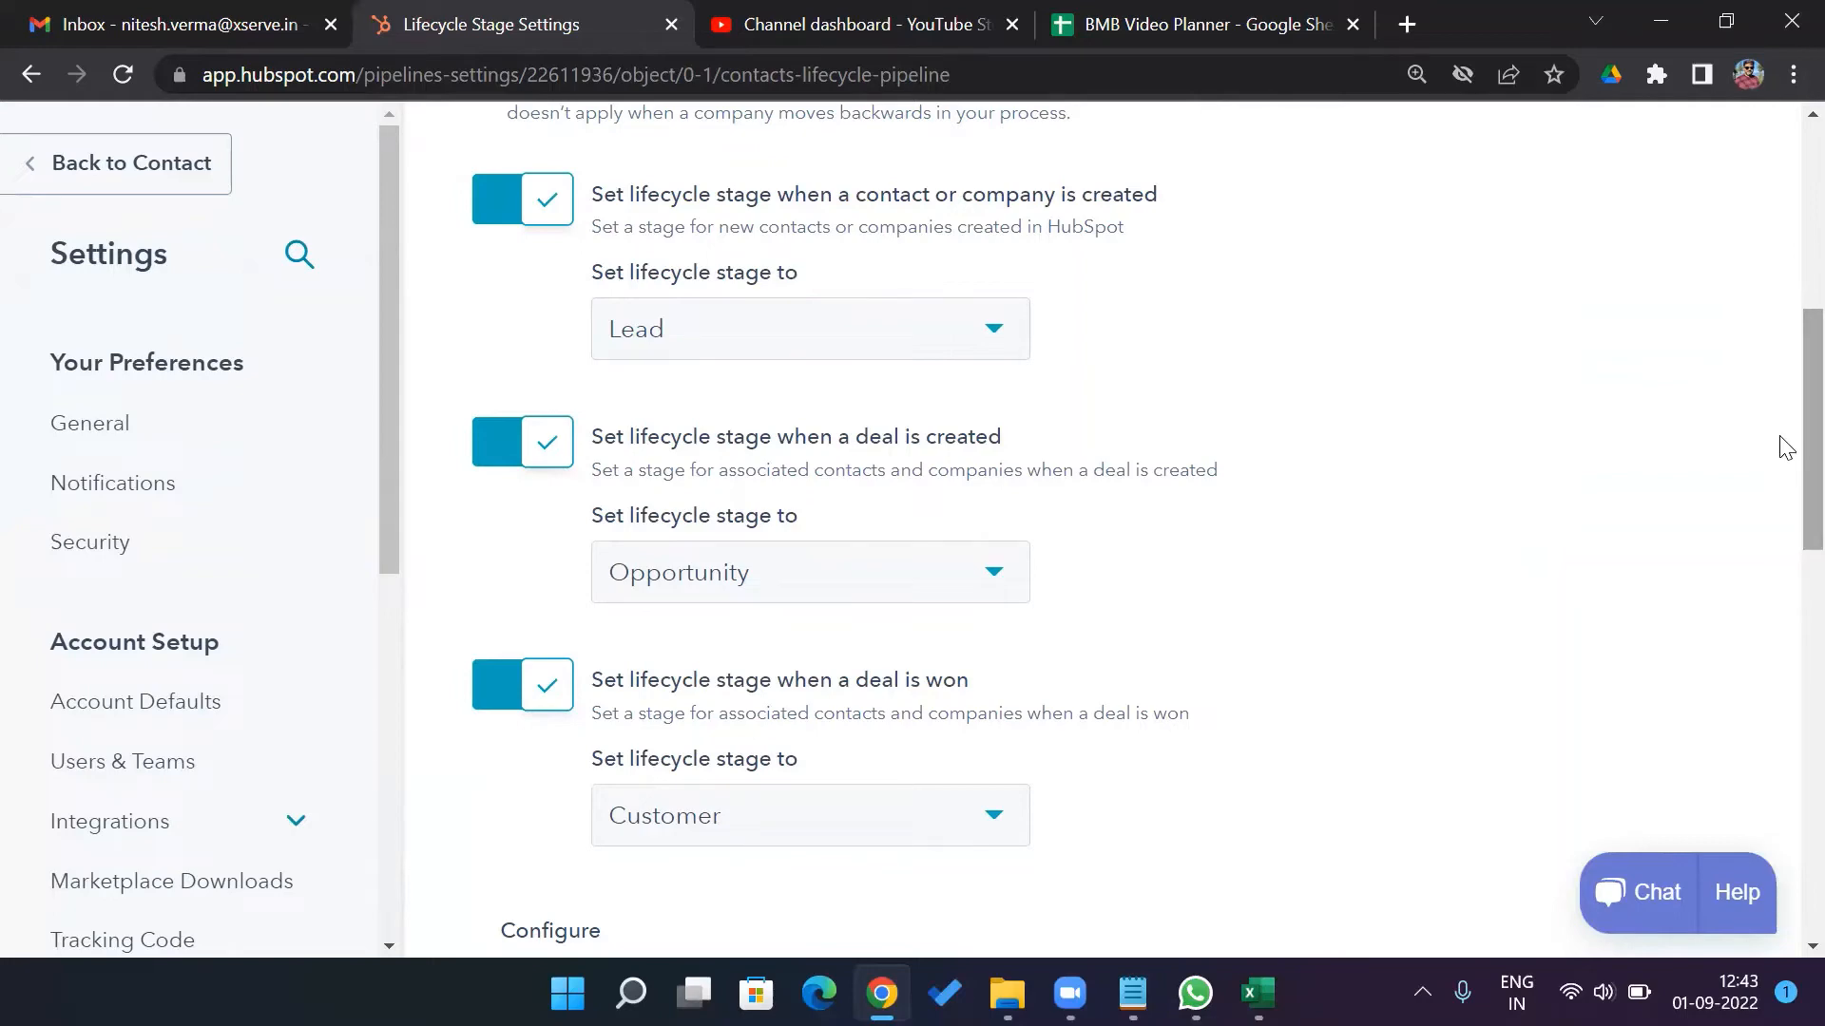
{"action": "scroll", "coordinate": [1782, 495], "scroll_direction": "down", "scroll_amount": 5}
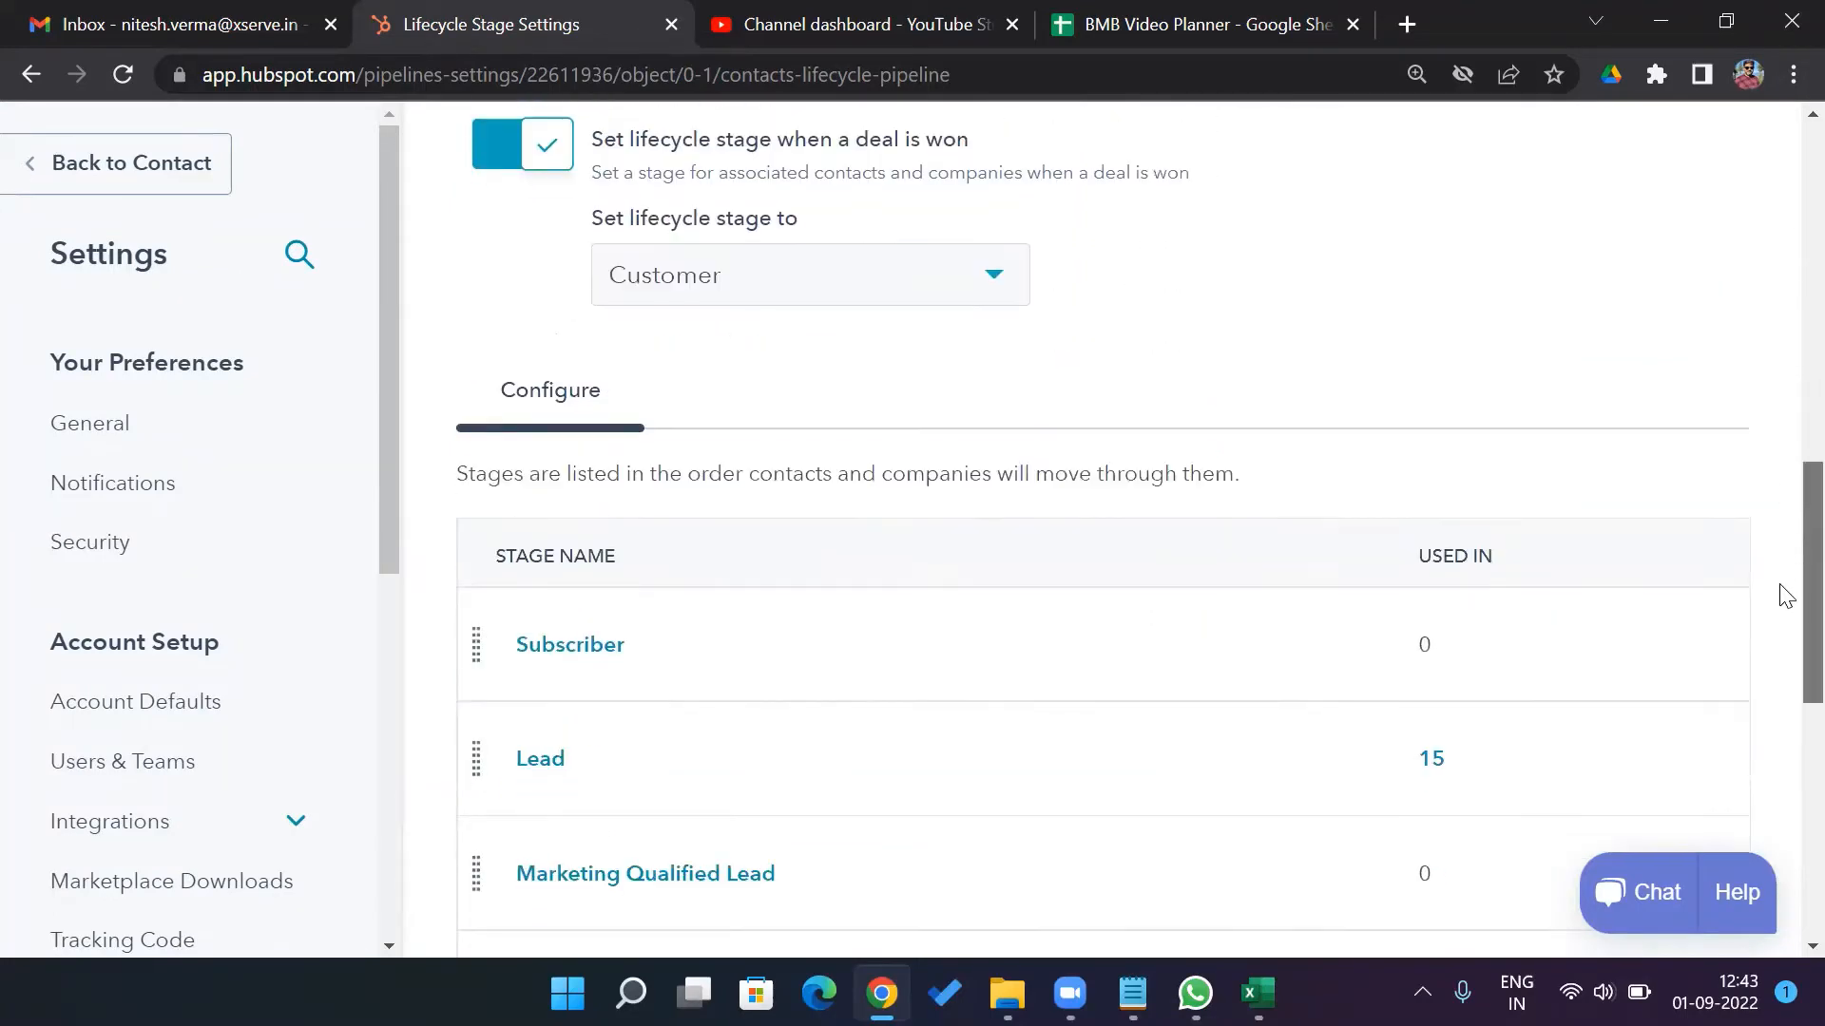
{"action": "scroll", "coordinate": [1785, 608], "scroll_direction": "down", "scroll_amount": 2}
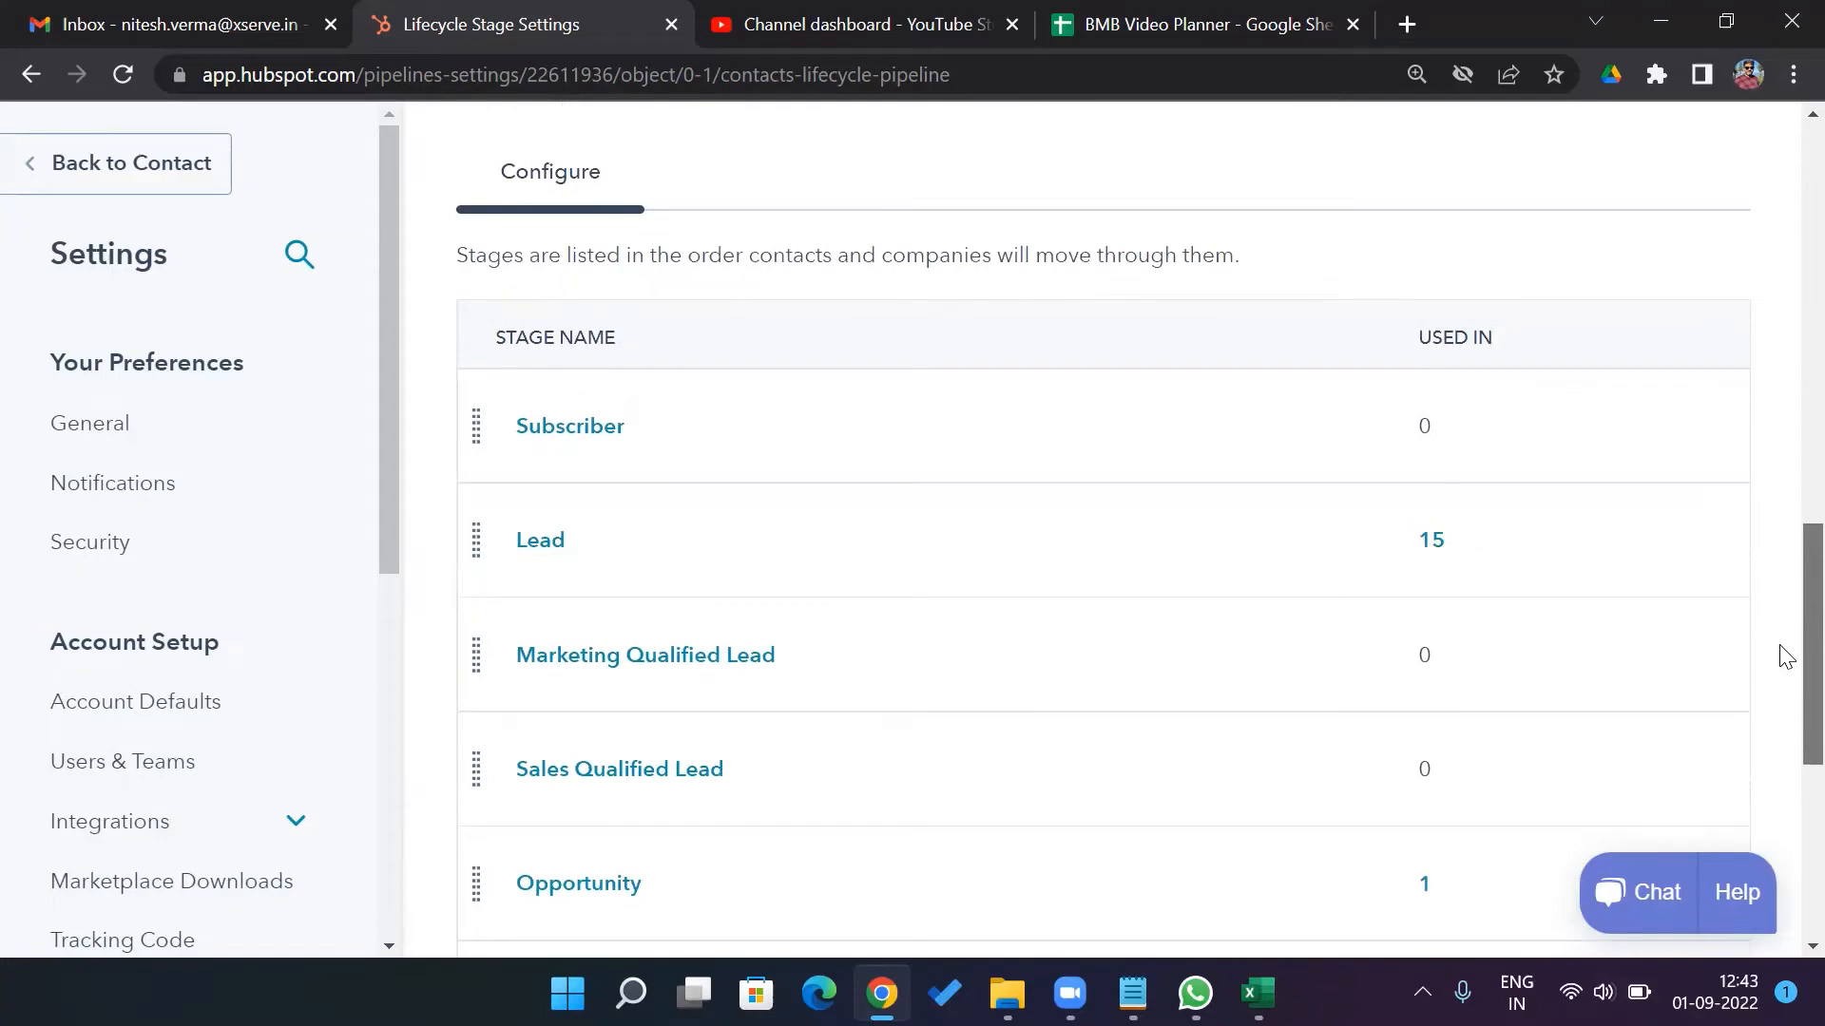
{"action": "scroll", "coordinate": [1785, 656], "scroll_direction": "down", "scroll_amount": 1}
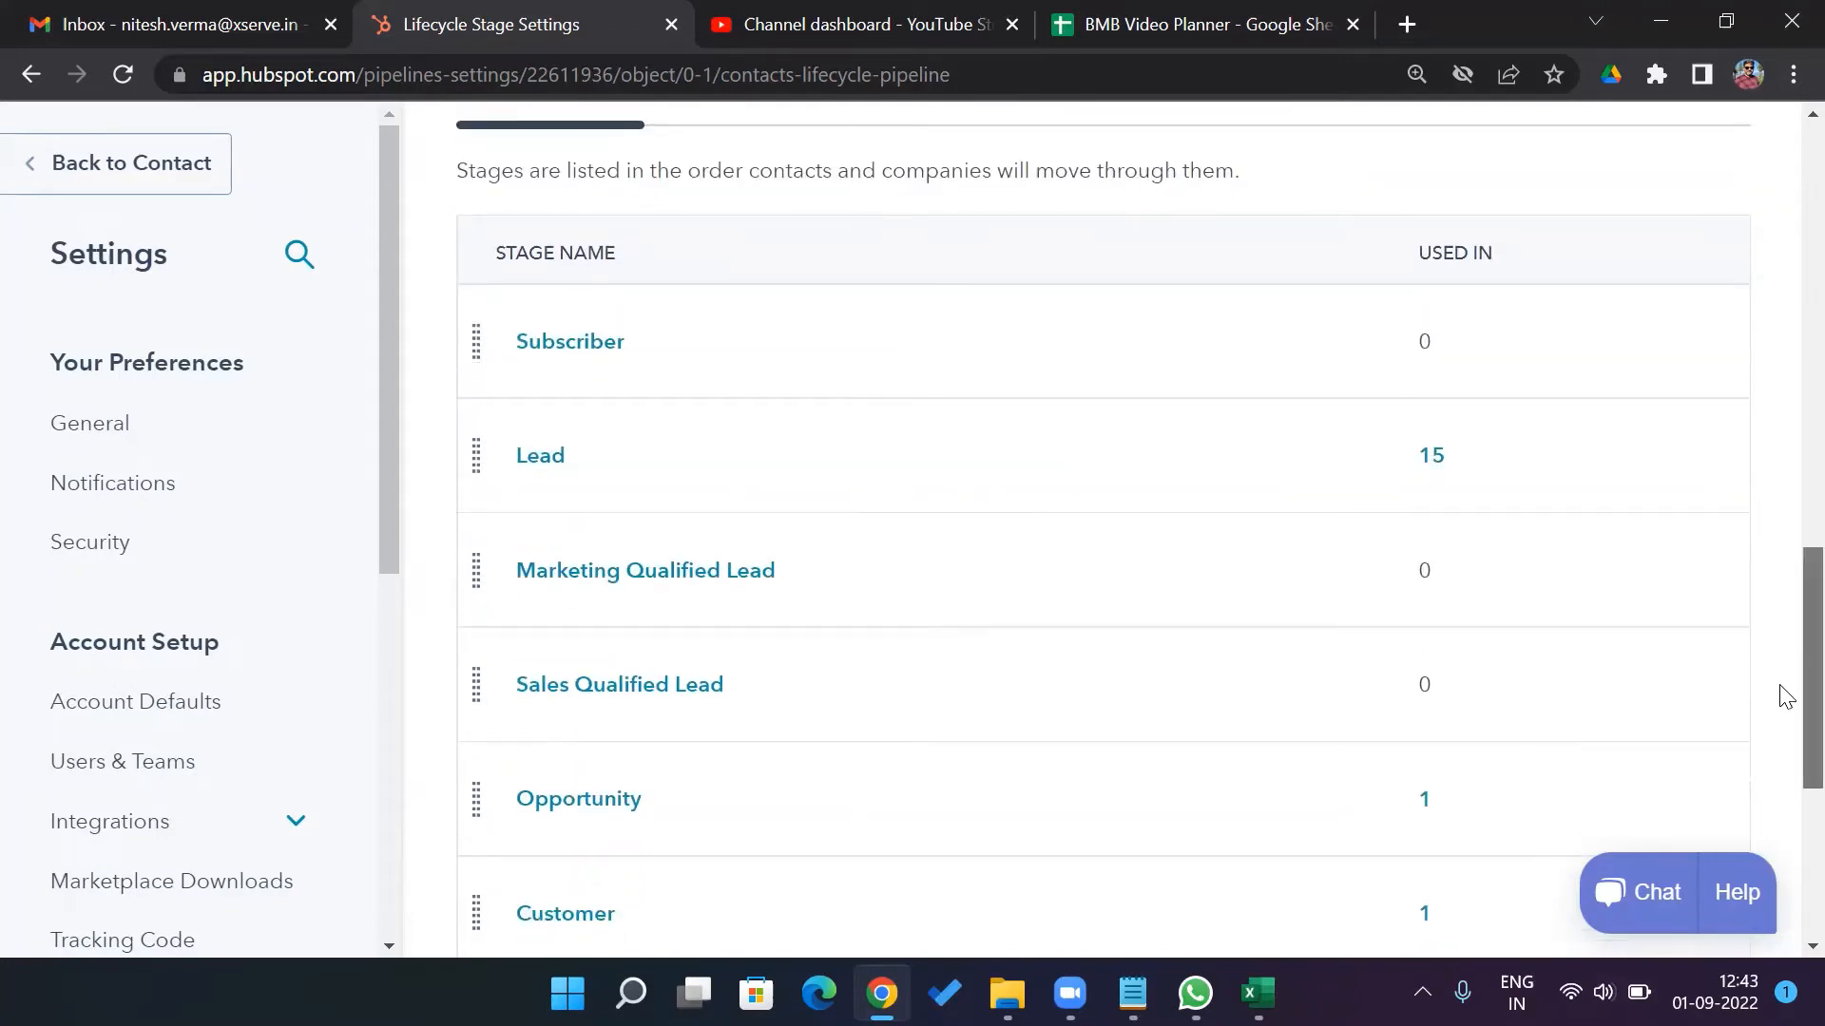
{"action": "scroll", "coordinate": [1782, 692], "scroll_direction": "down", "scroll_amount": 5}
{"action": "scroll", "coordinate": [1784, 770], "scroll_direction": "up", "scroll_amount": 4}
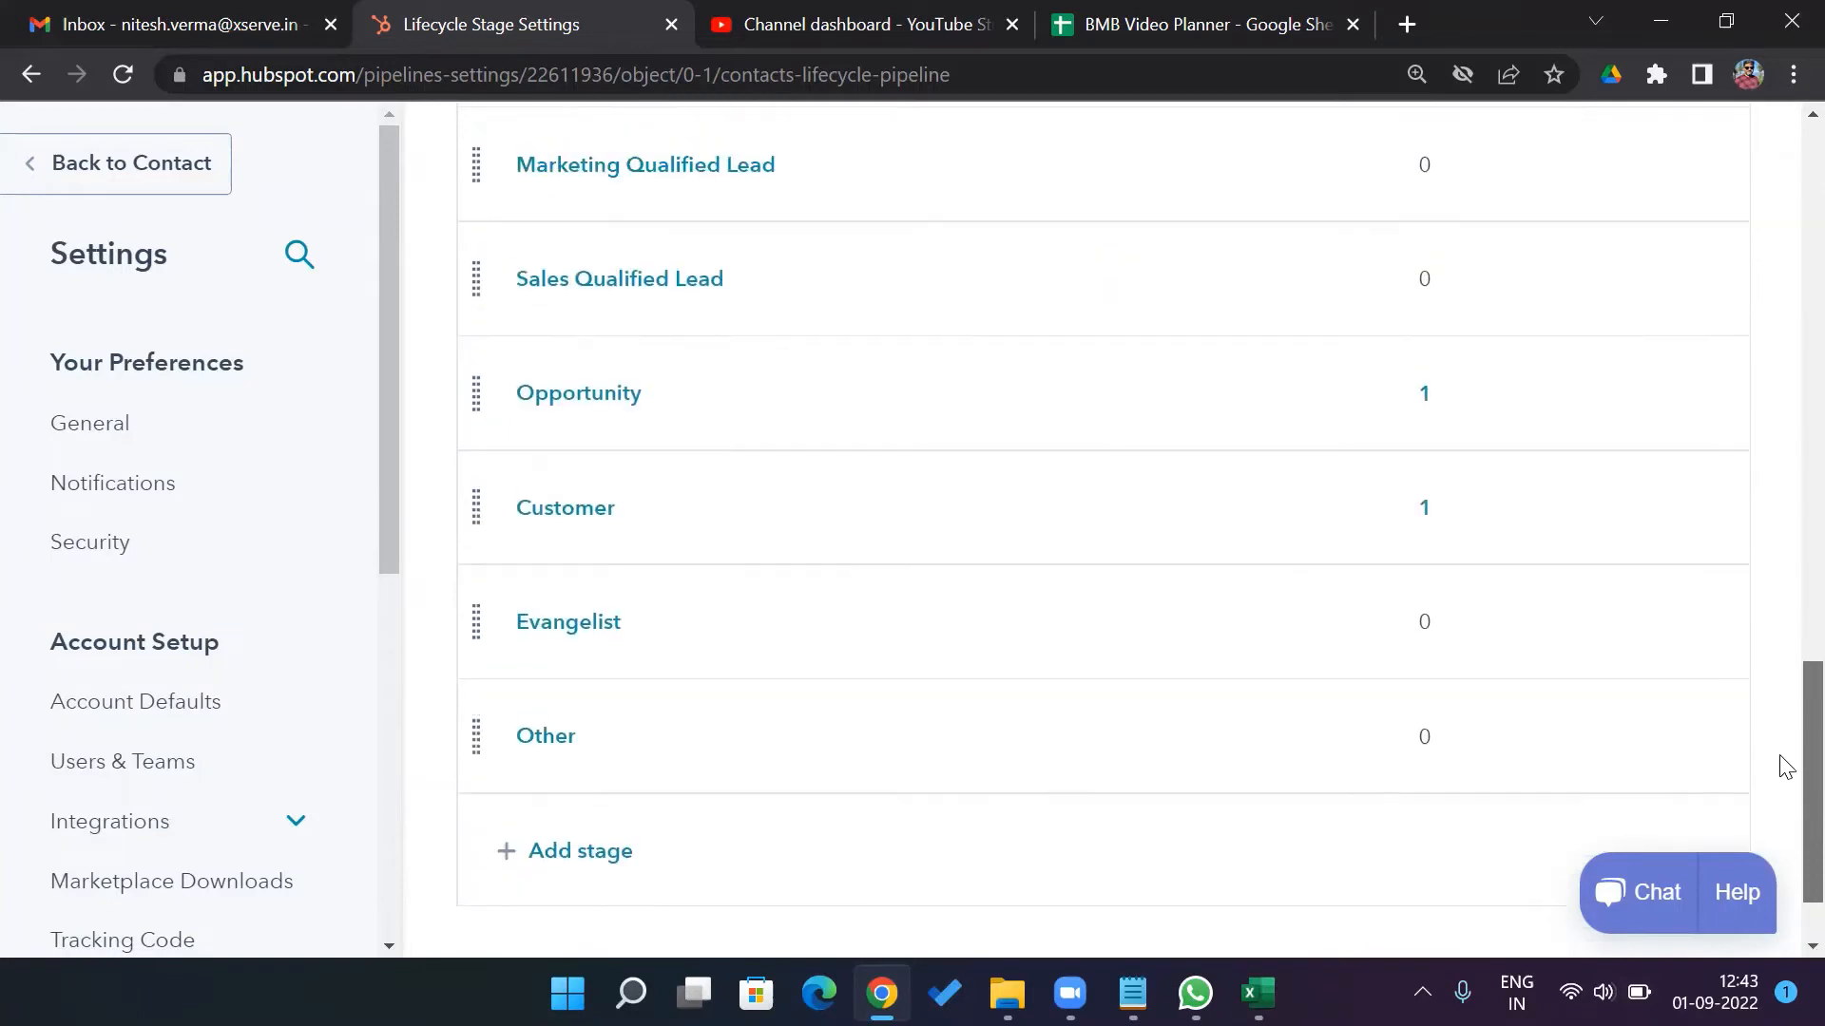
{"action": "scroll", "coordinate": [1784, 708], "scroll_direction": "up", "scroll_amount": 1}
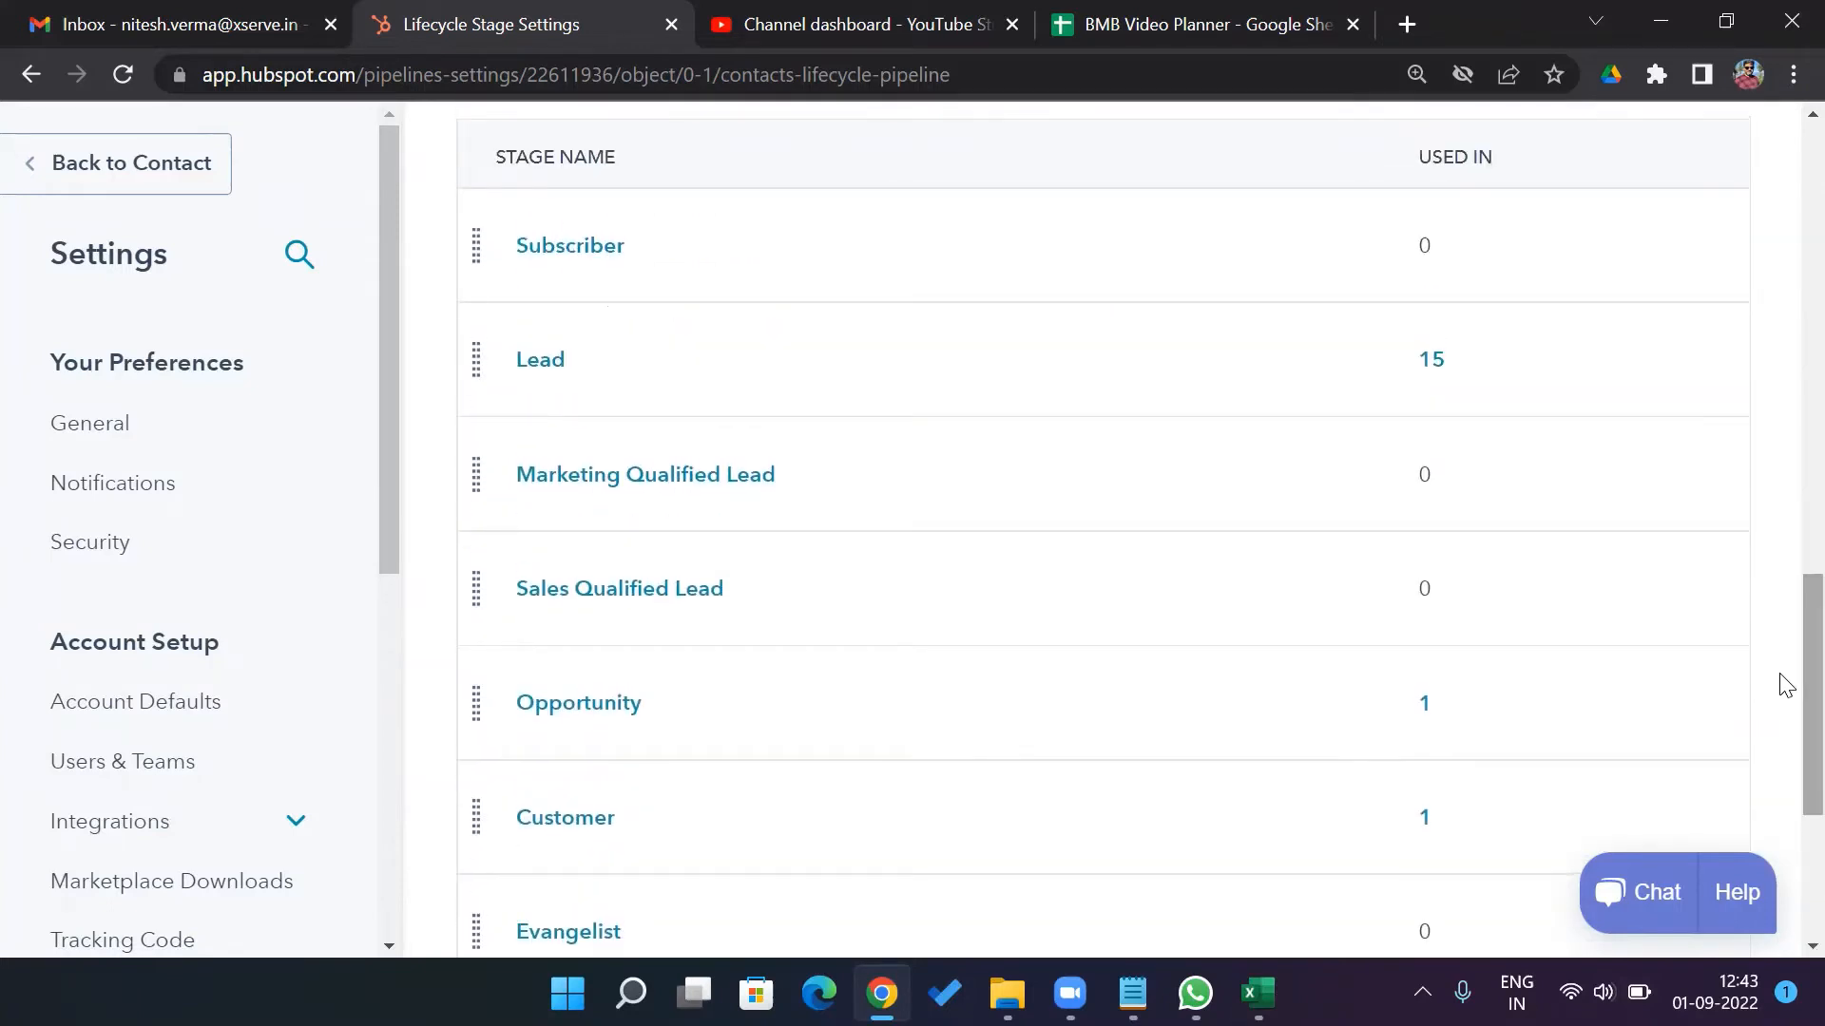
{"action": "scroll", "coordinate": [1783, 666], "scroll_direction": "down", "scroll_amount": 5}
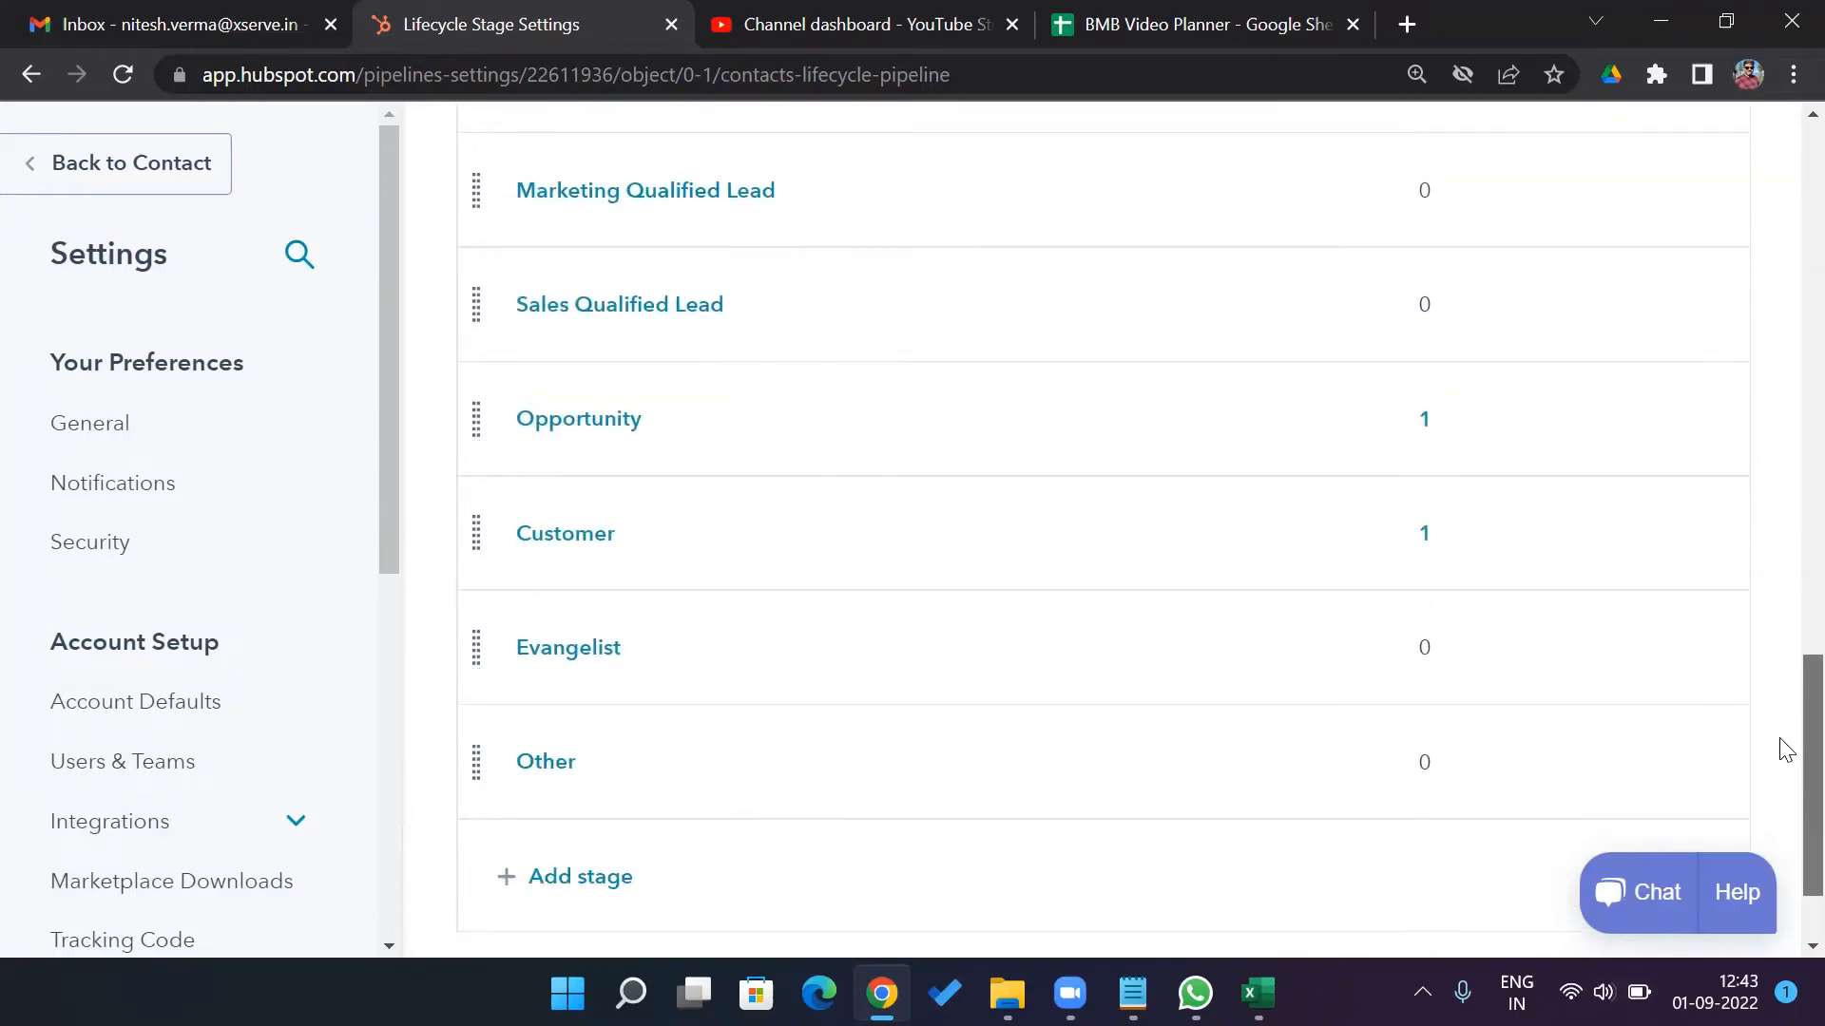
{"action": "scroll", "coordinate": [1781, 594], "scroll_direction": "up", "scroll_amount": 15}
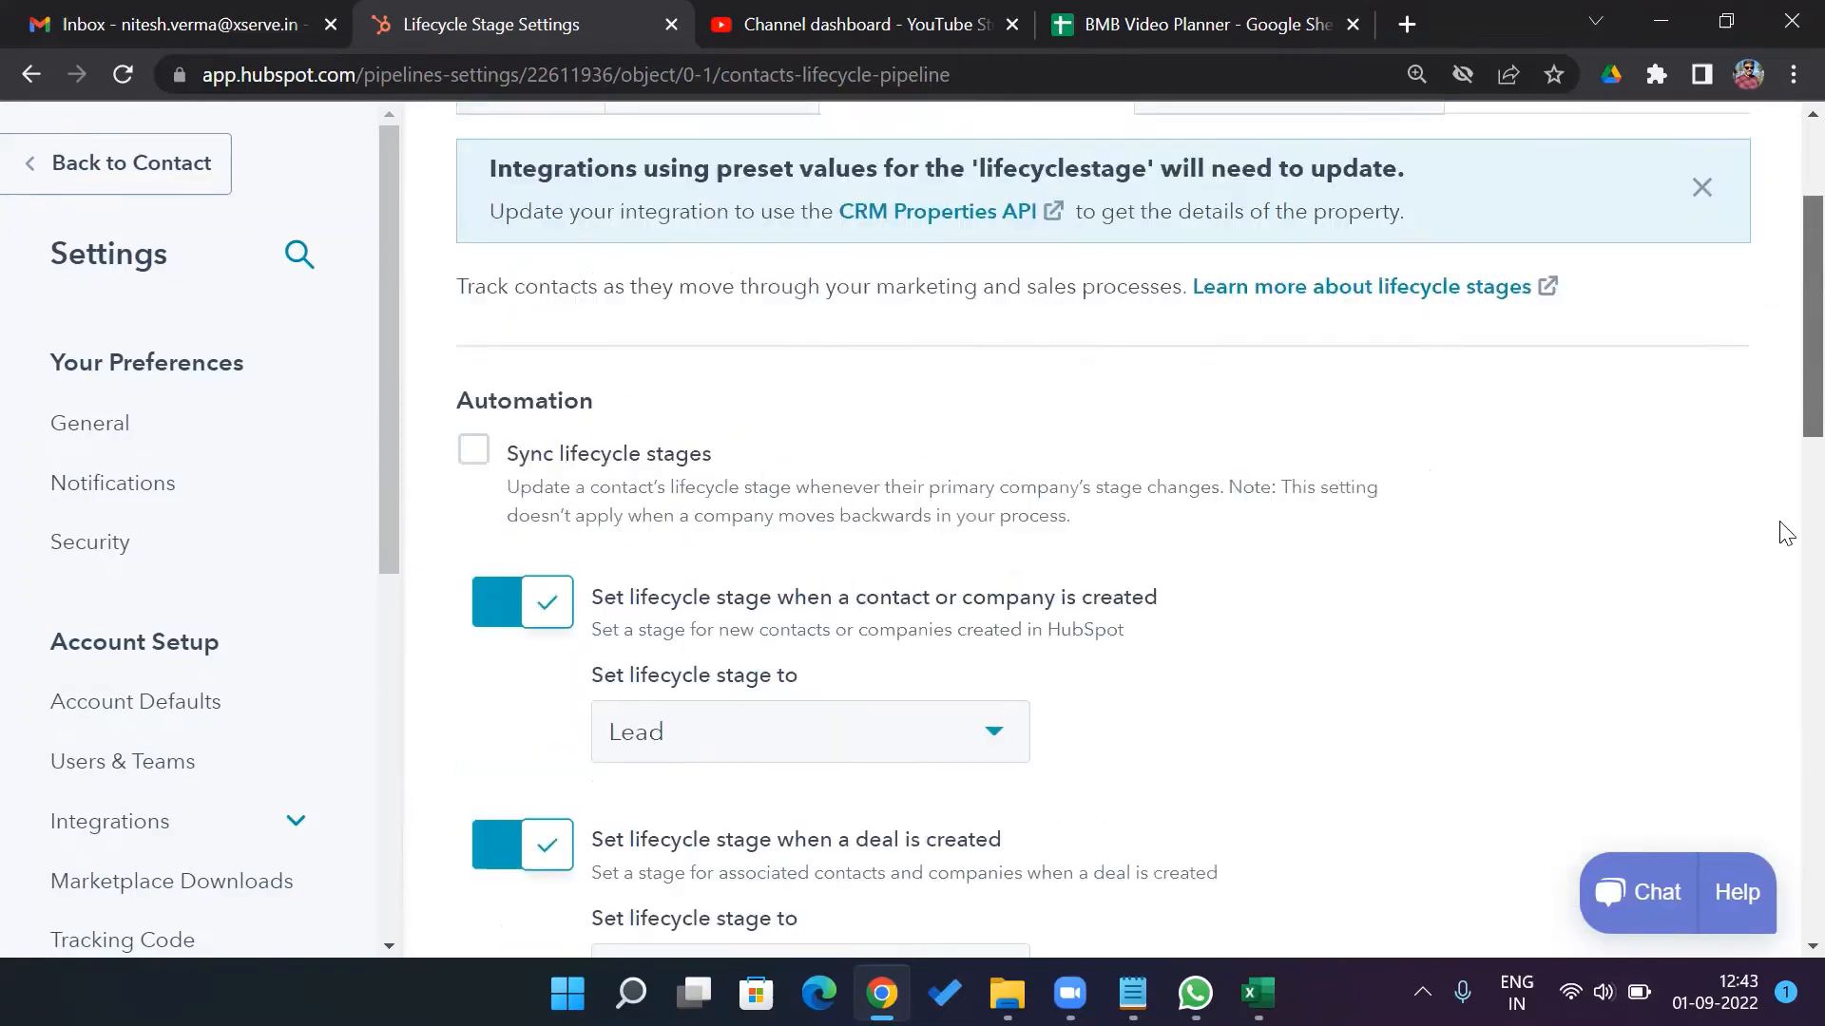
{"action": "scroll", "coordinate": [1773, 665], "scroll_direction": "down", "scroll_amount": 14}
{"action": "scroll", "coordinate": [1771, 784], "scroll_direction": "down", "scroll_amount": 1}
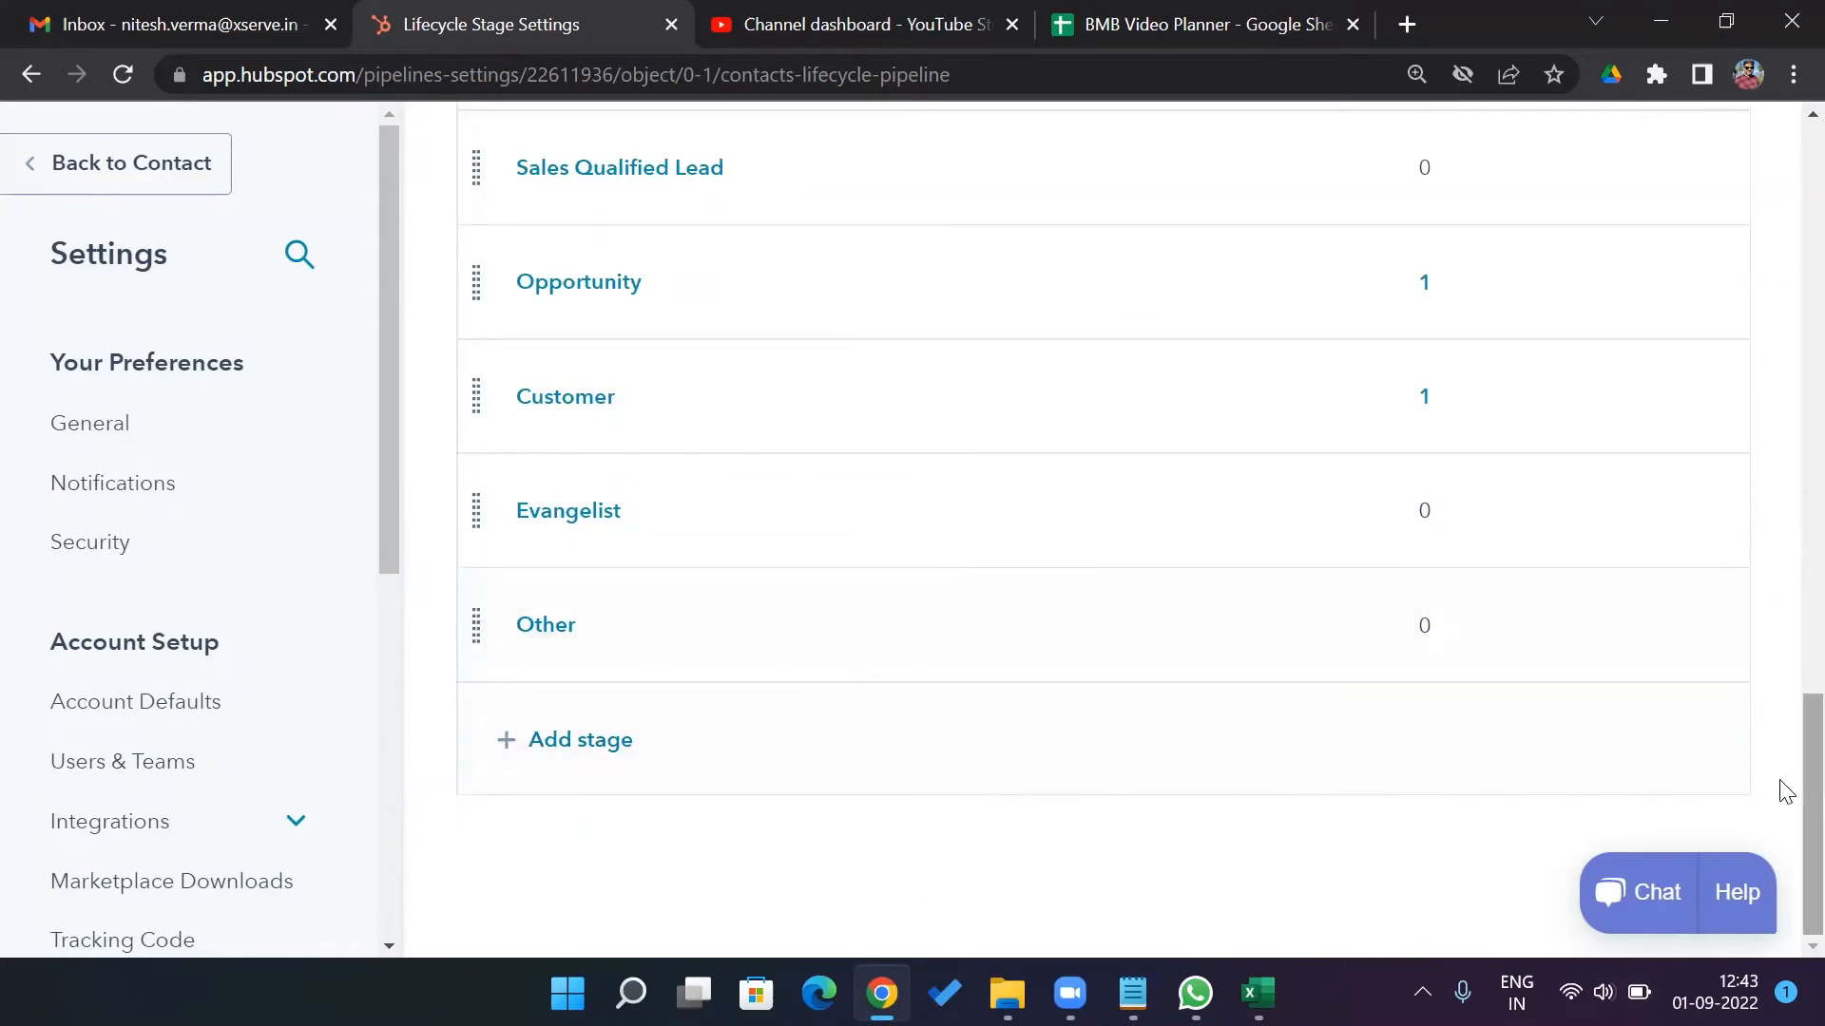
{"action": "scroll", "coordinate": [1783, 723], "scroll_direction": "up", "scroll_amount": 5}
{"action": "scroll", "coordinate": [1783, 532], "scroll_direction": "up", "scroll_amount": 15}
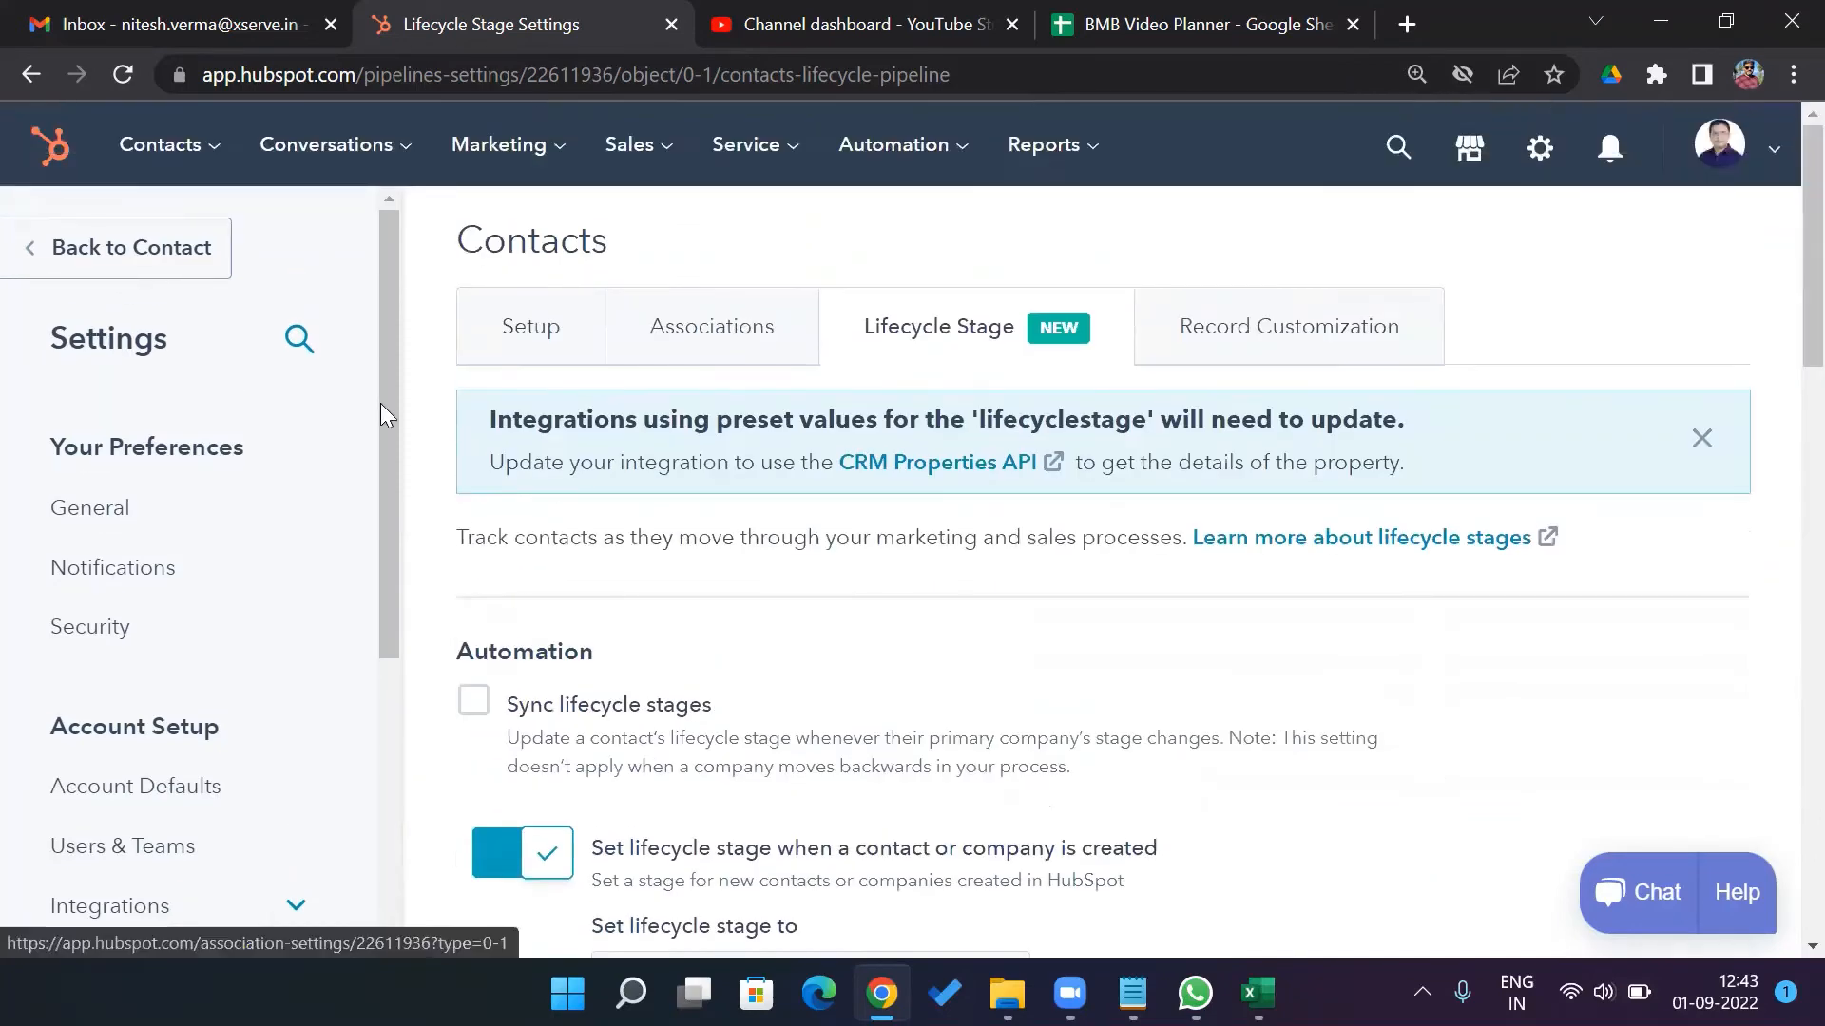
Go to Data Management > Properties to list the 151 contact properties
{"action": "left_click_drag", "start_coordinate": [392, 418], "coordinate": [382, 864]}
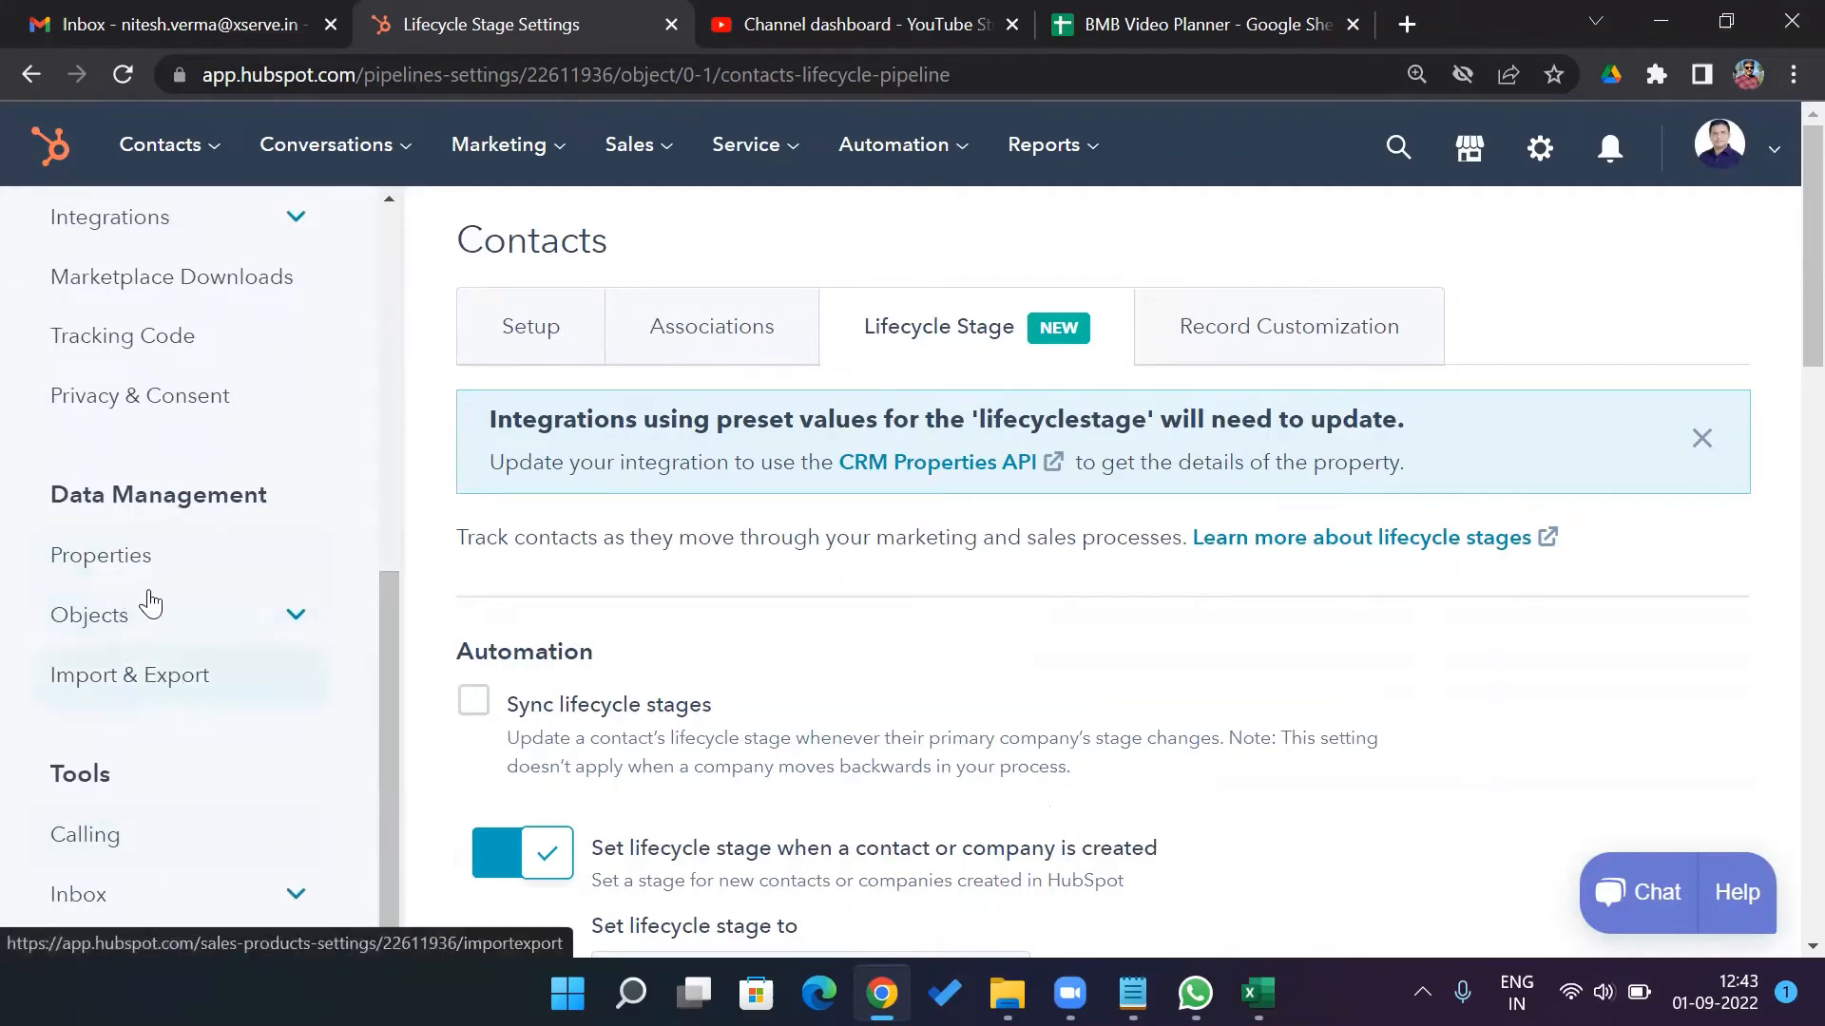
{"action": "left_click", "coordinate": [124, 550]}
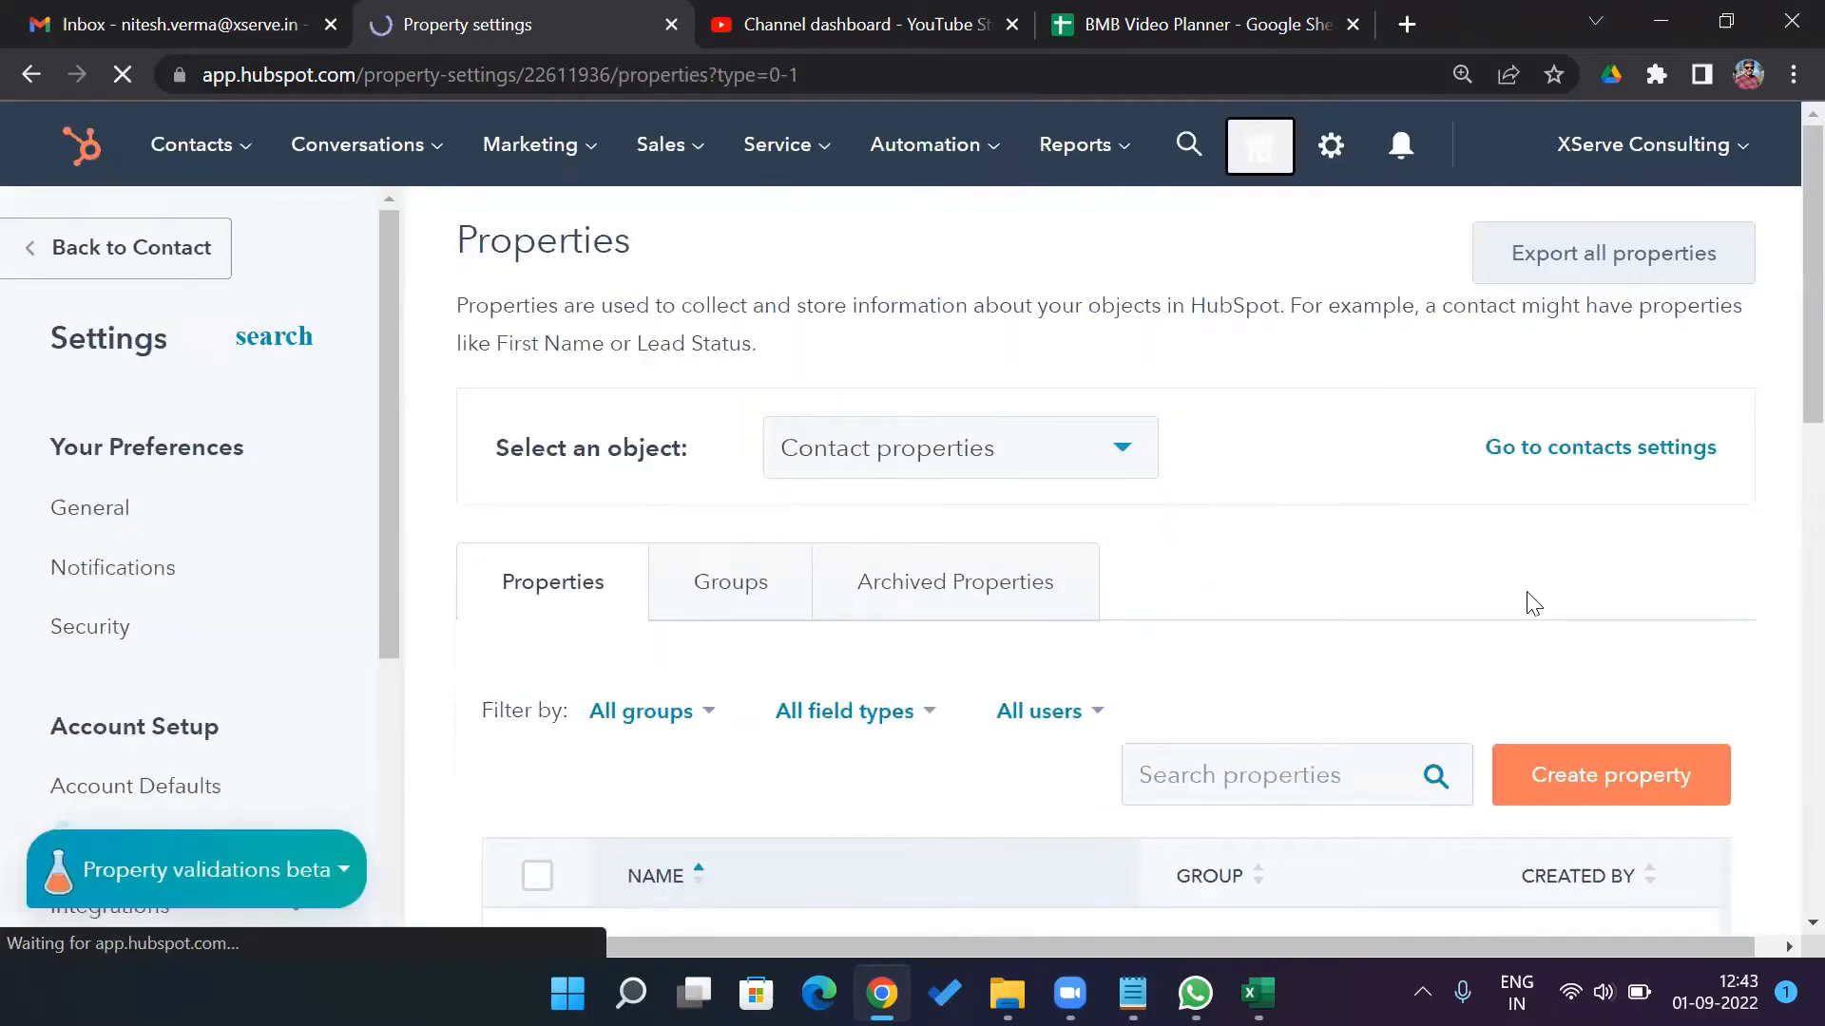
{"action": "scroll", "coordinate": [1784, 513], "scroll_direction": "down", "scroll_amount": 2}
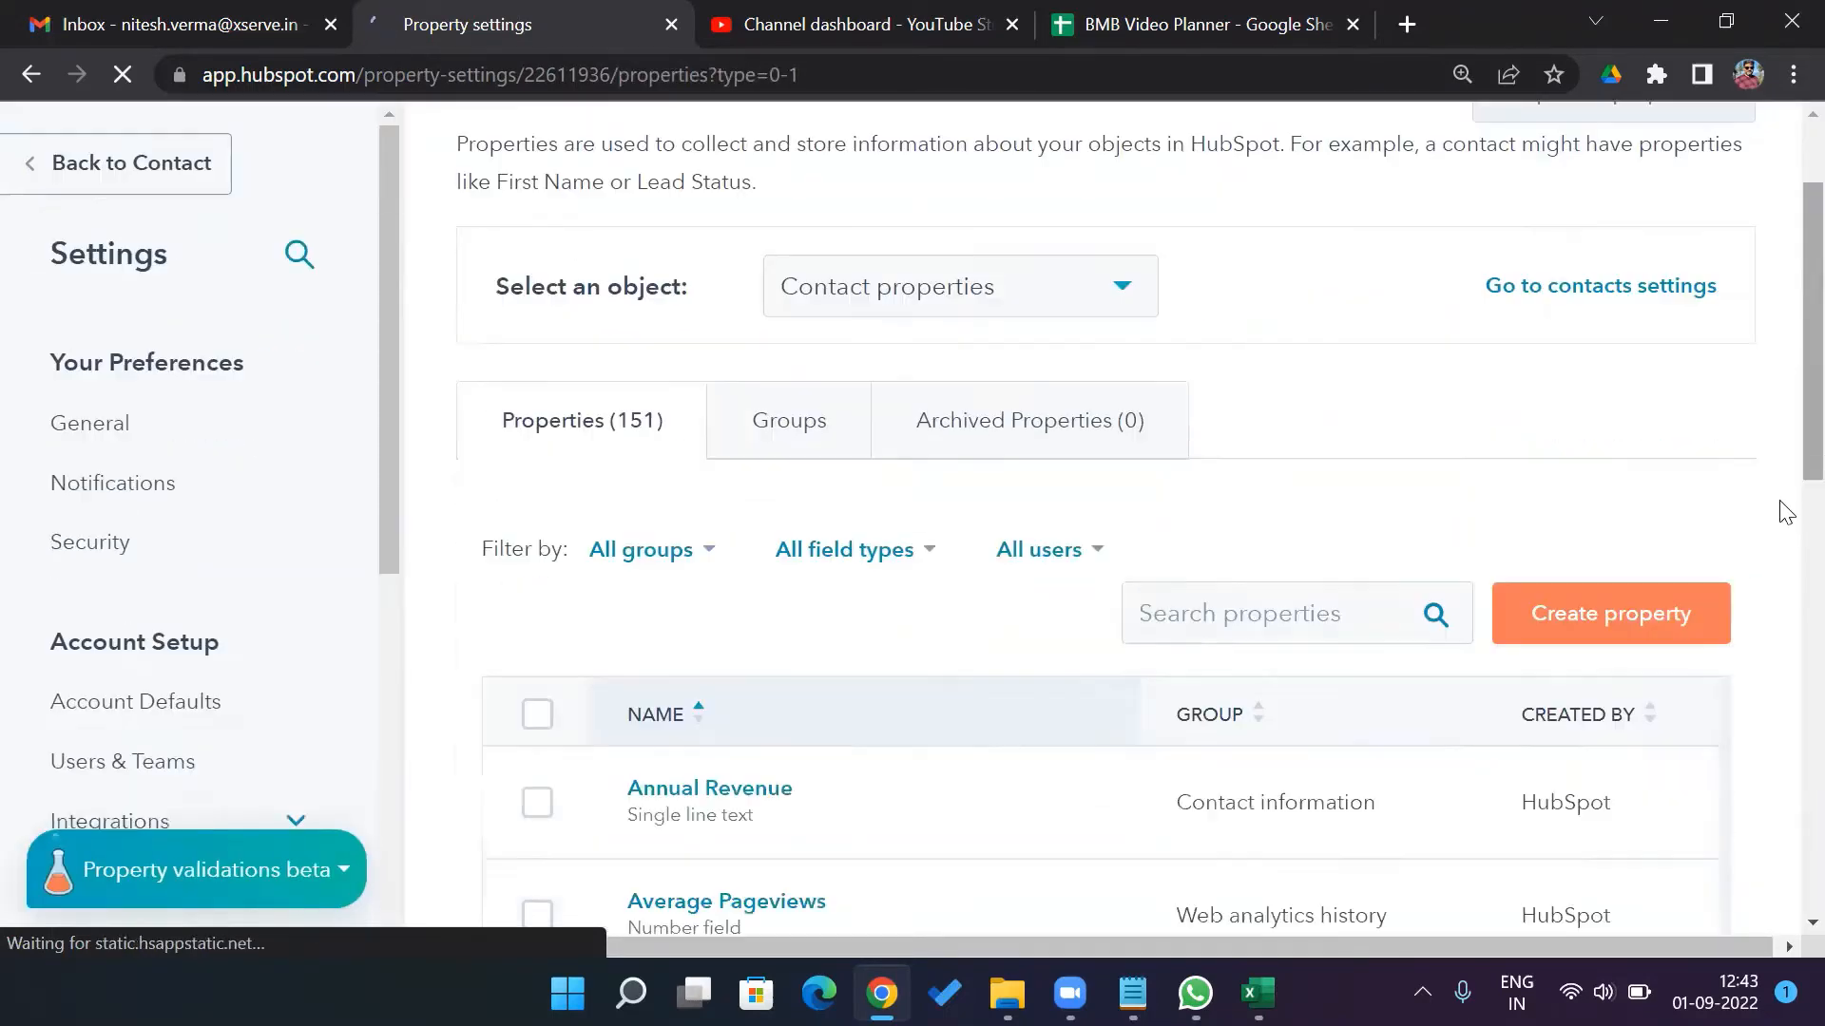
{"action": "scroll", "coordinate": [1783, 542], "scroll_direction": "down", "scroll_amount": 4}
{"action": "scroll", "coordinate": [1782, 475], "scroll_direction": "up", "scroll_amount": 4}
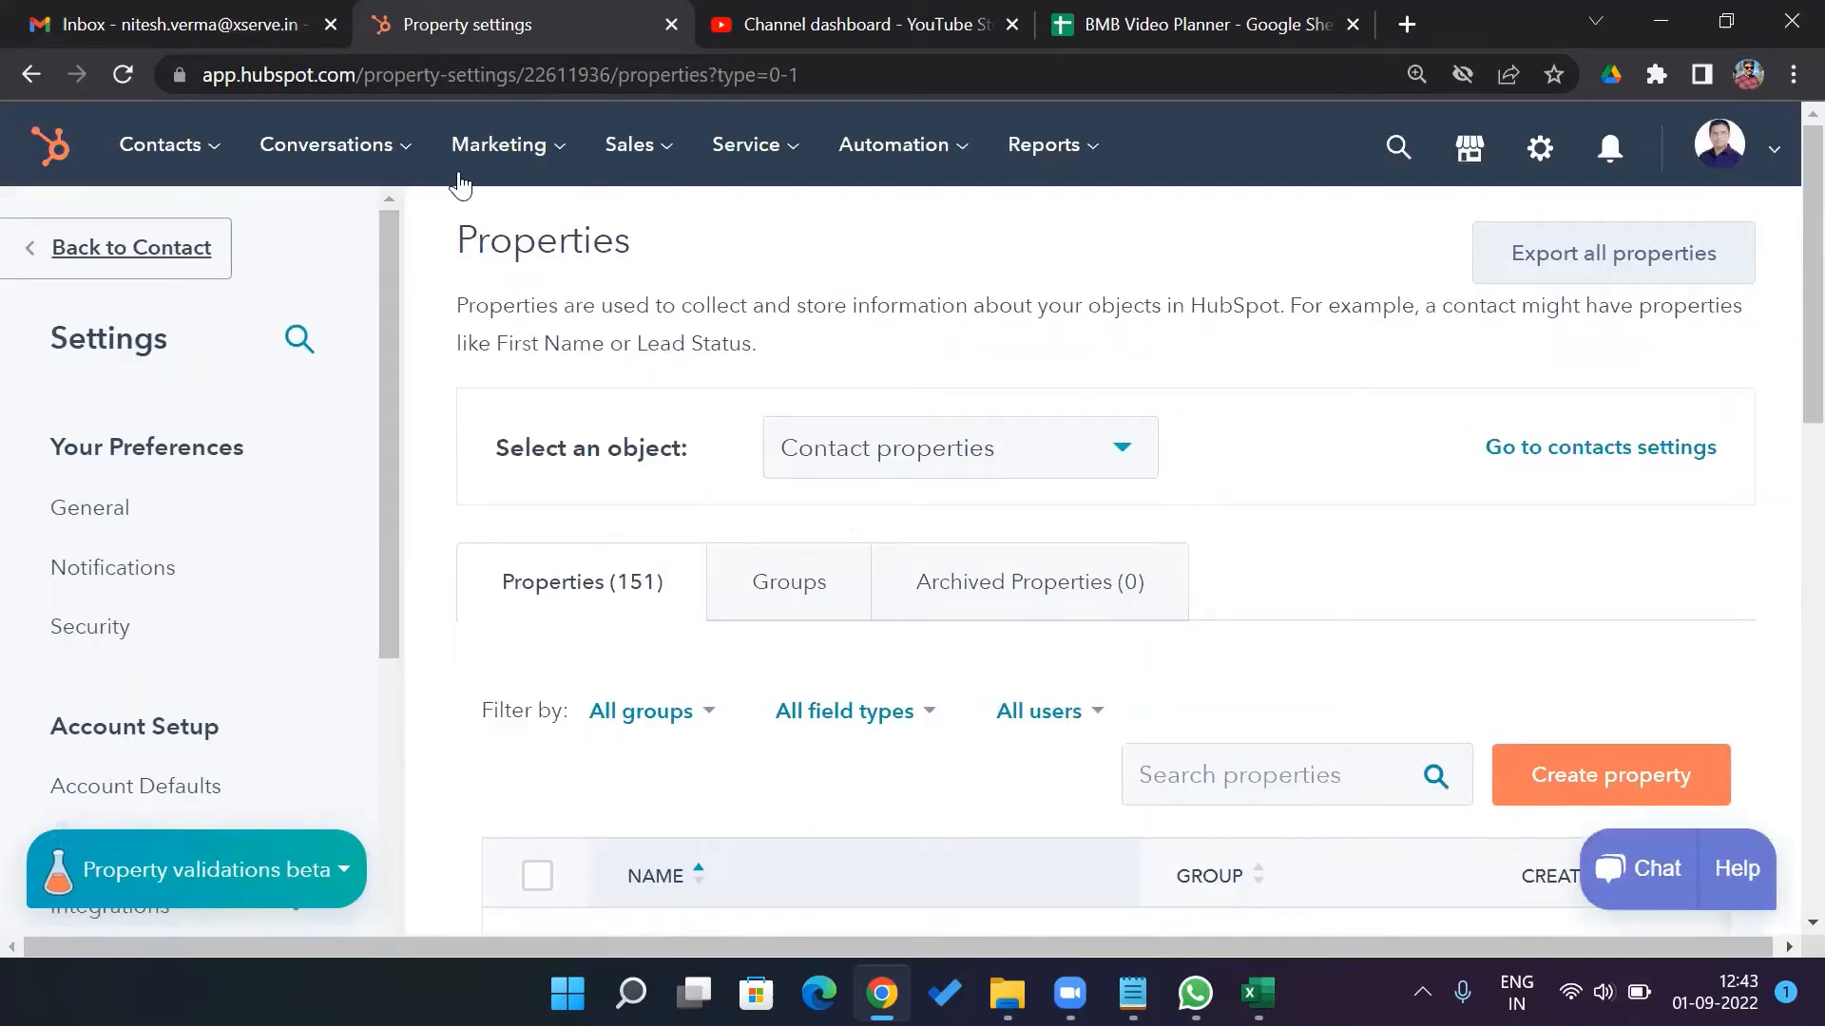
Switch to the Deals list from the Sales menu
{"action": "left_click", "coordinate": [668, 154]}
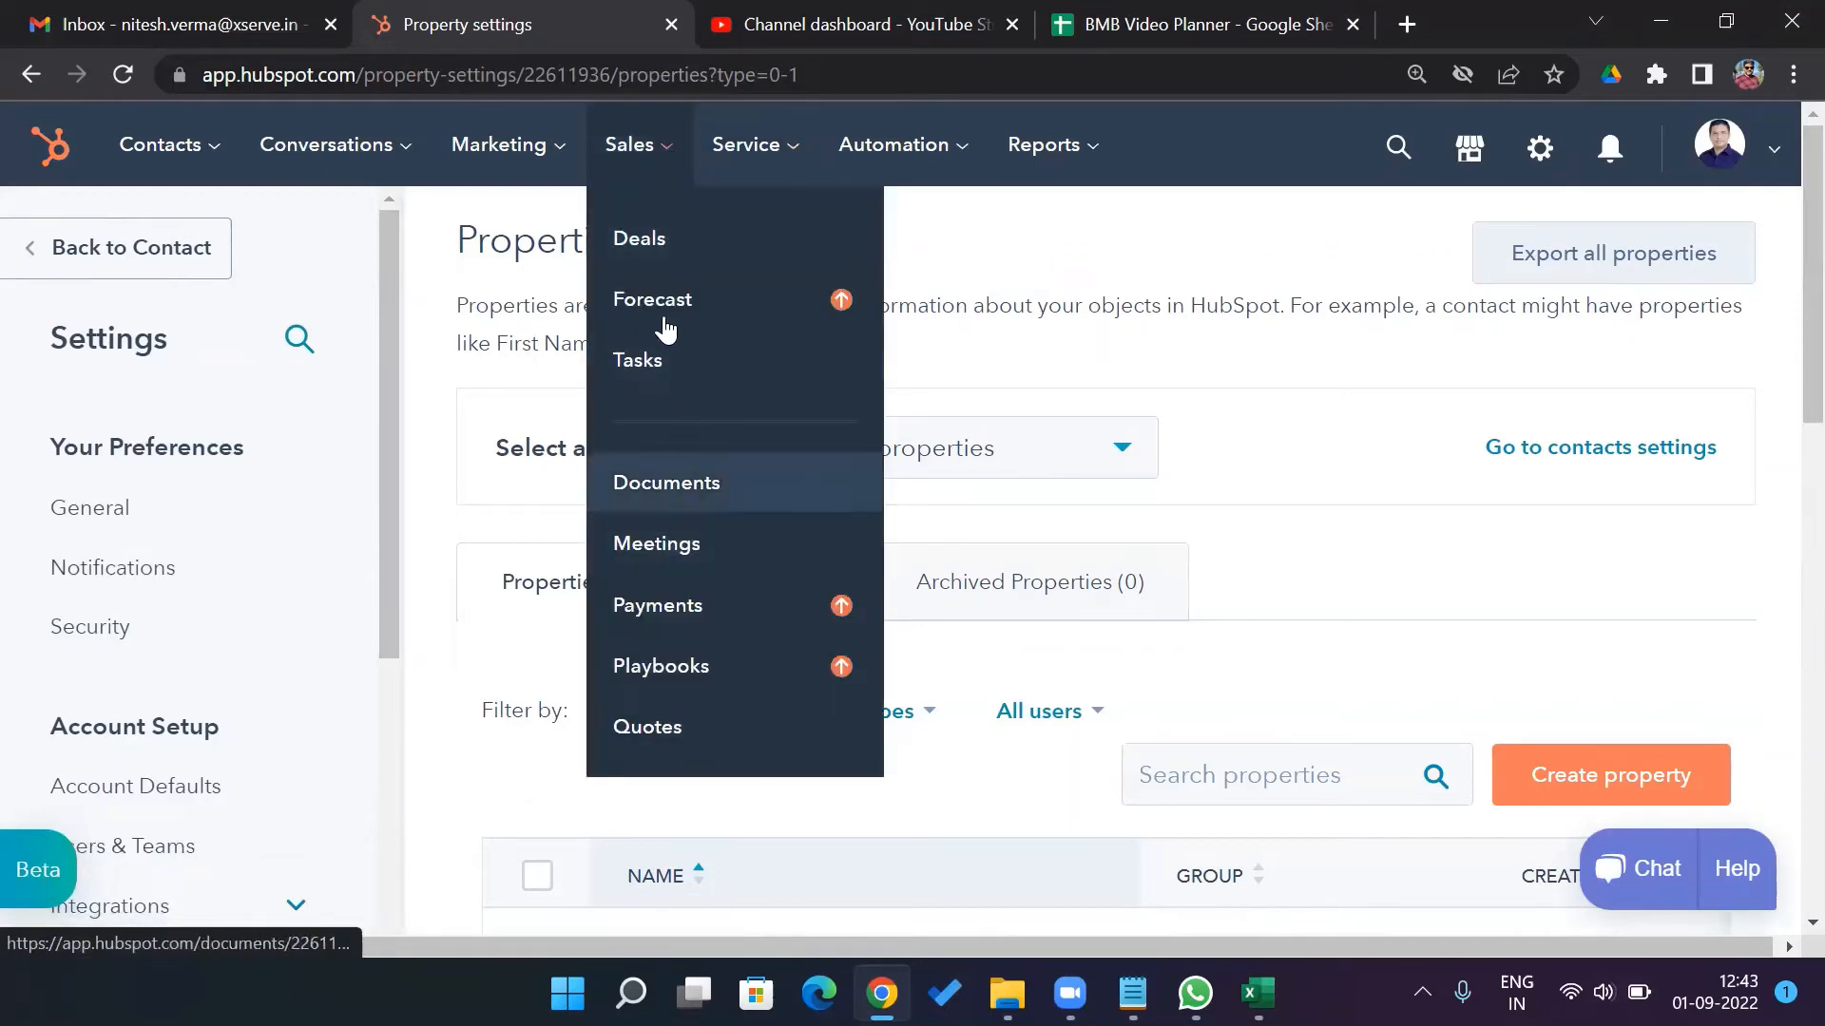
{"action": "left_click", "coordinate": [699, 253]}
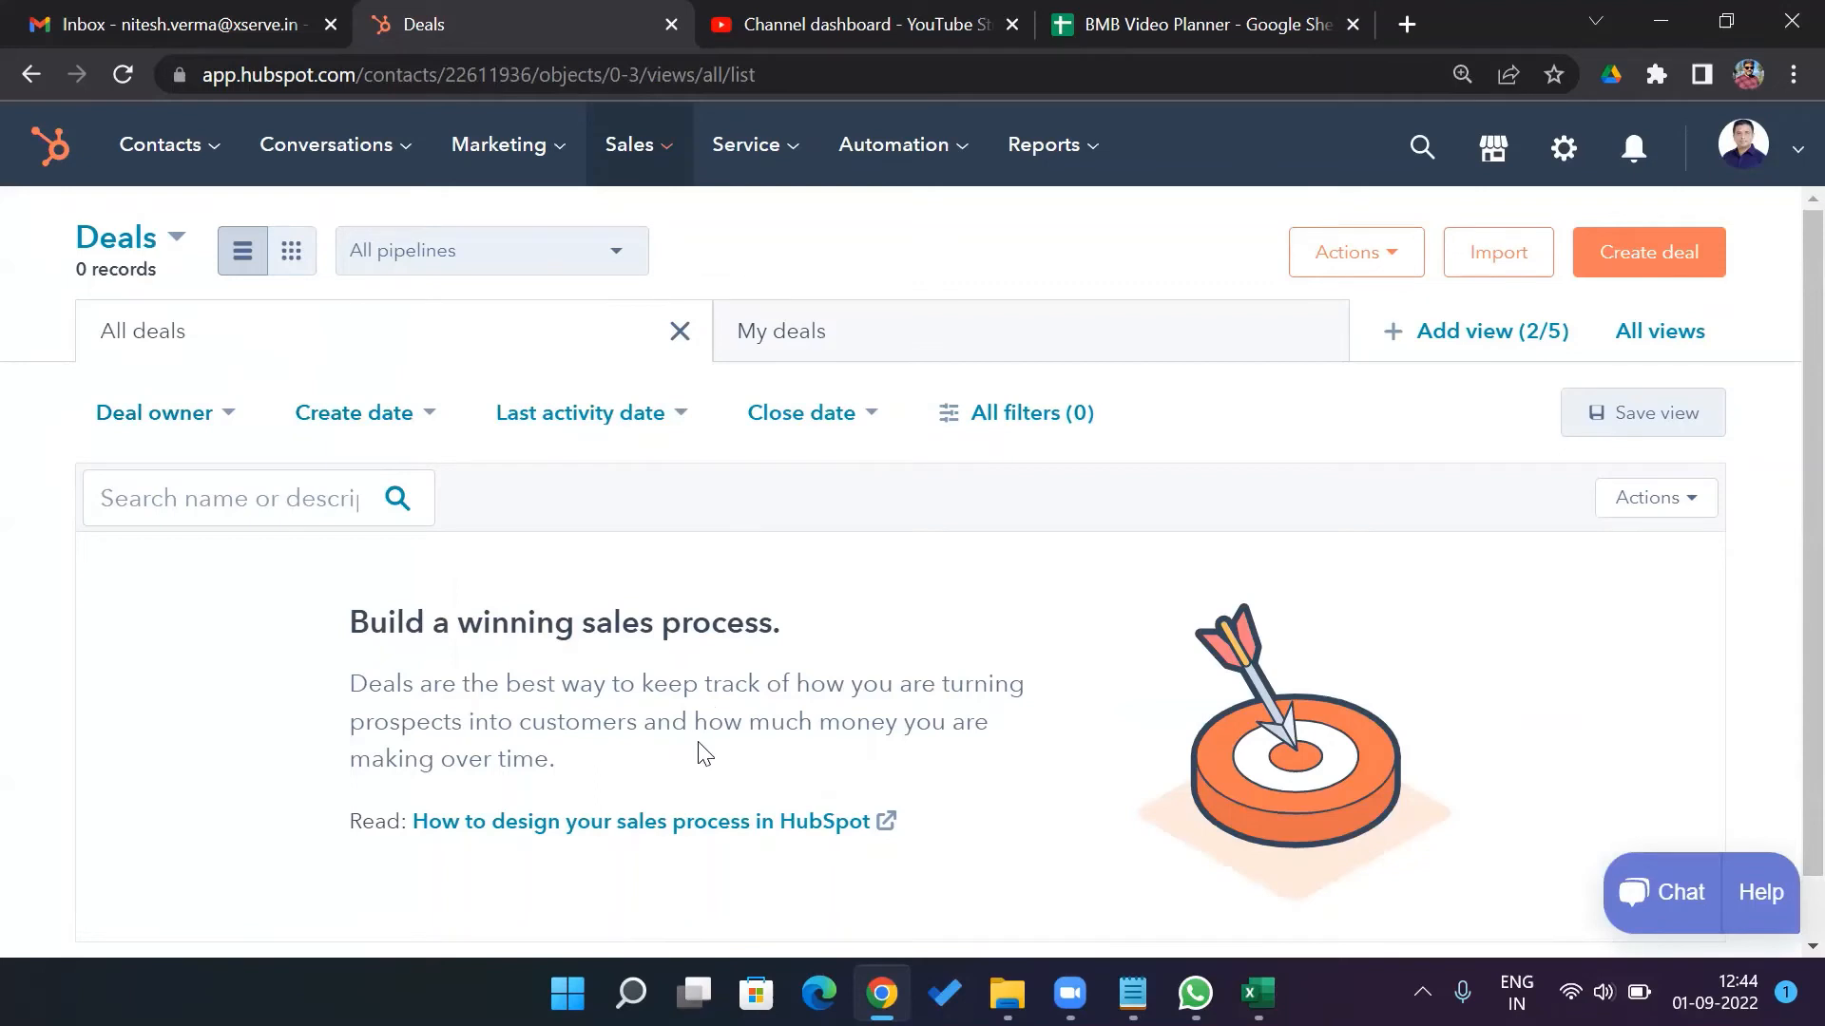
Start a new deal named Demo Deal in the Sales Pipeline
{"action": "left_click", "coordinate": [1658, 271]}
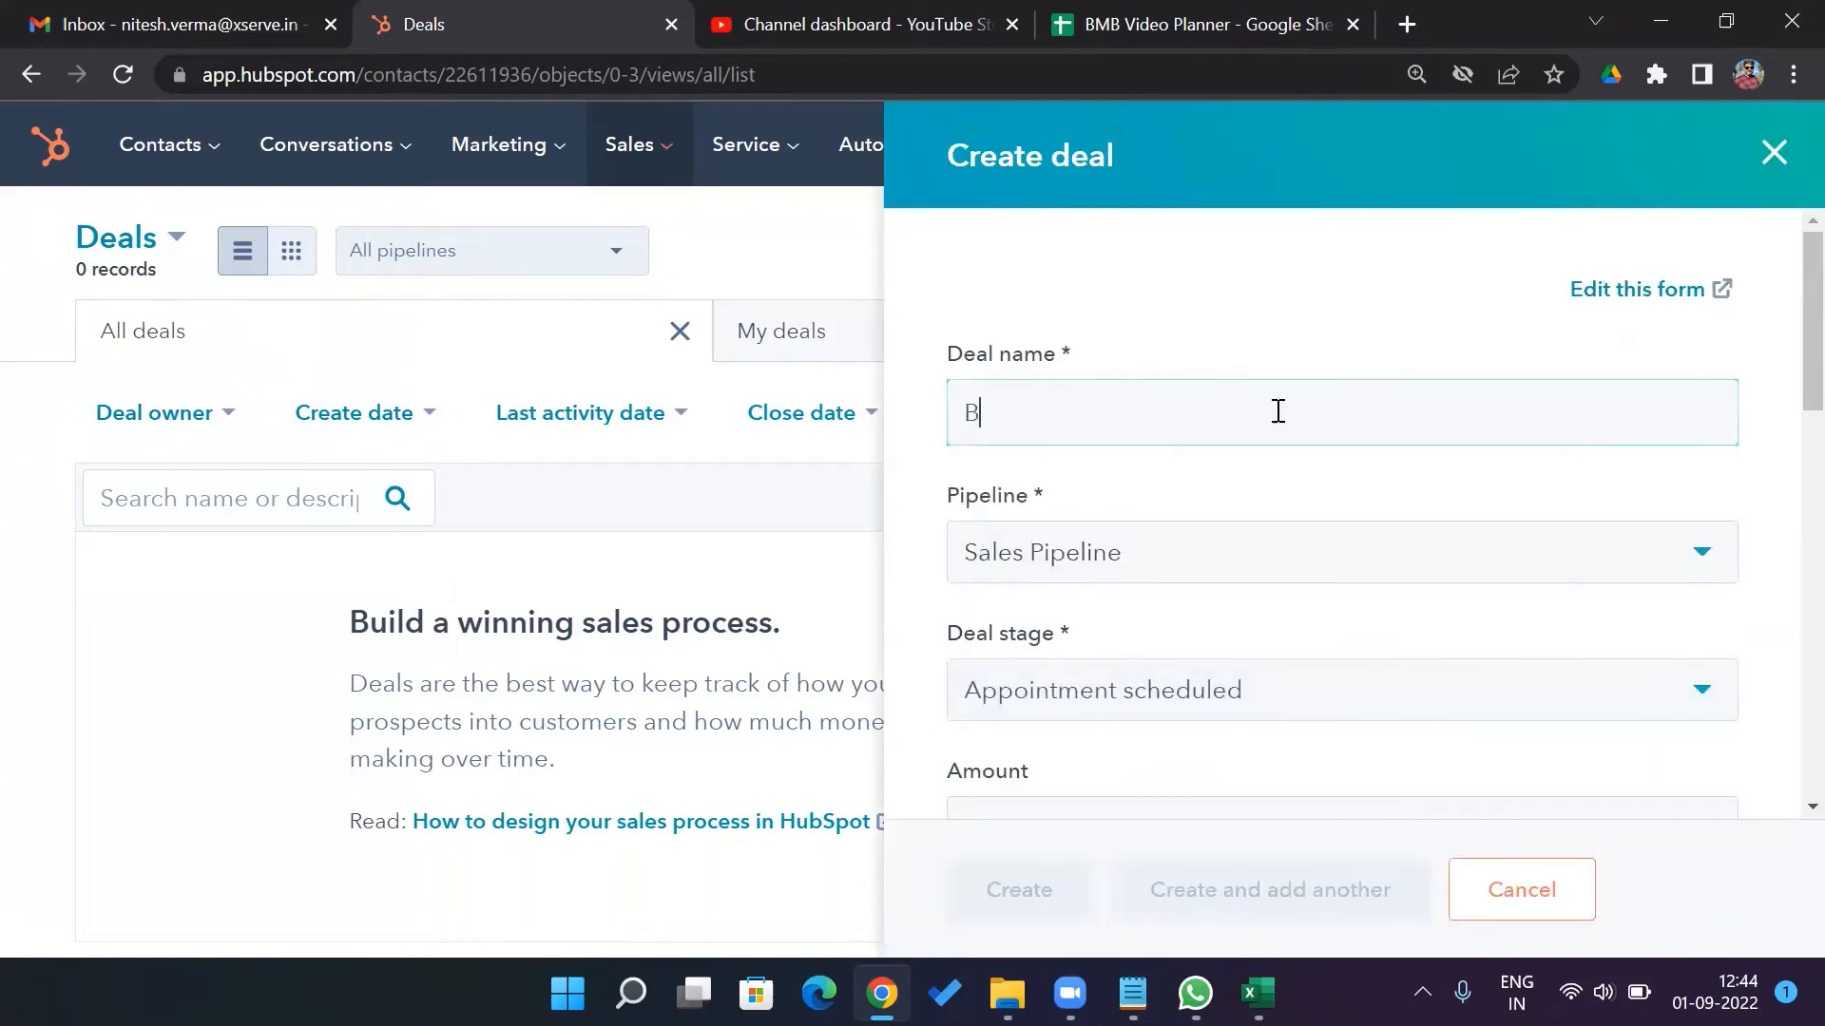
{"action": "key", "text": "BackSpace"}
{"action": "type", "text": "Demo Deal"}
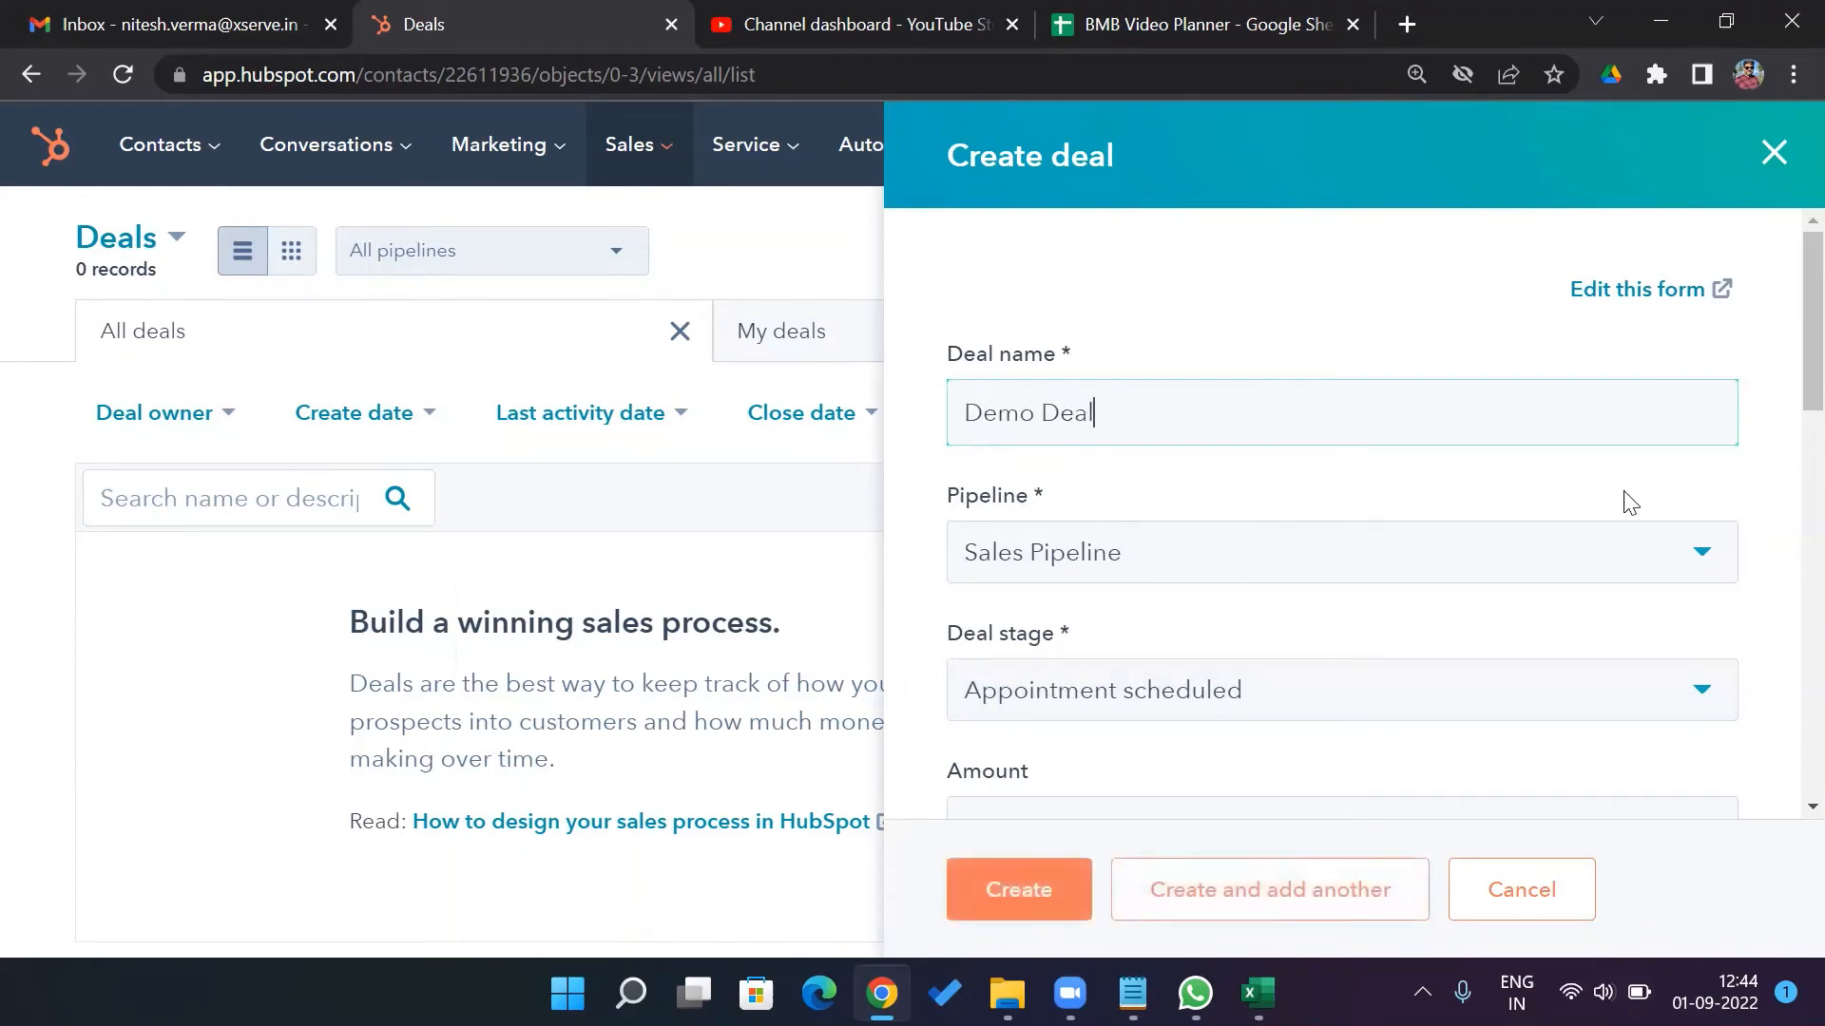
{"action": "left_click", "coordinate": [1701, 554]}
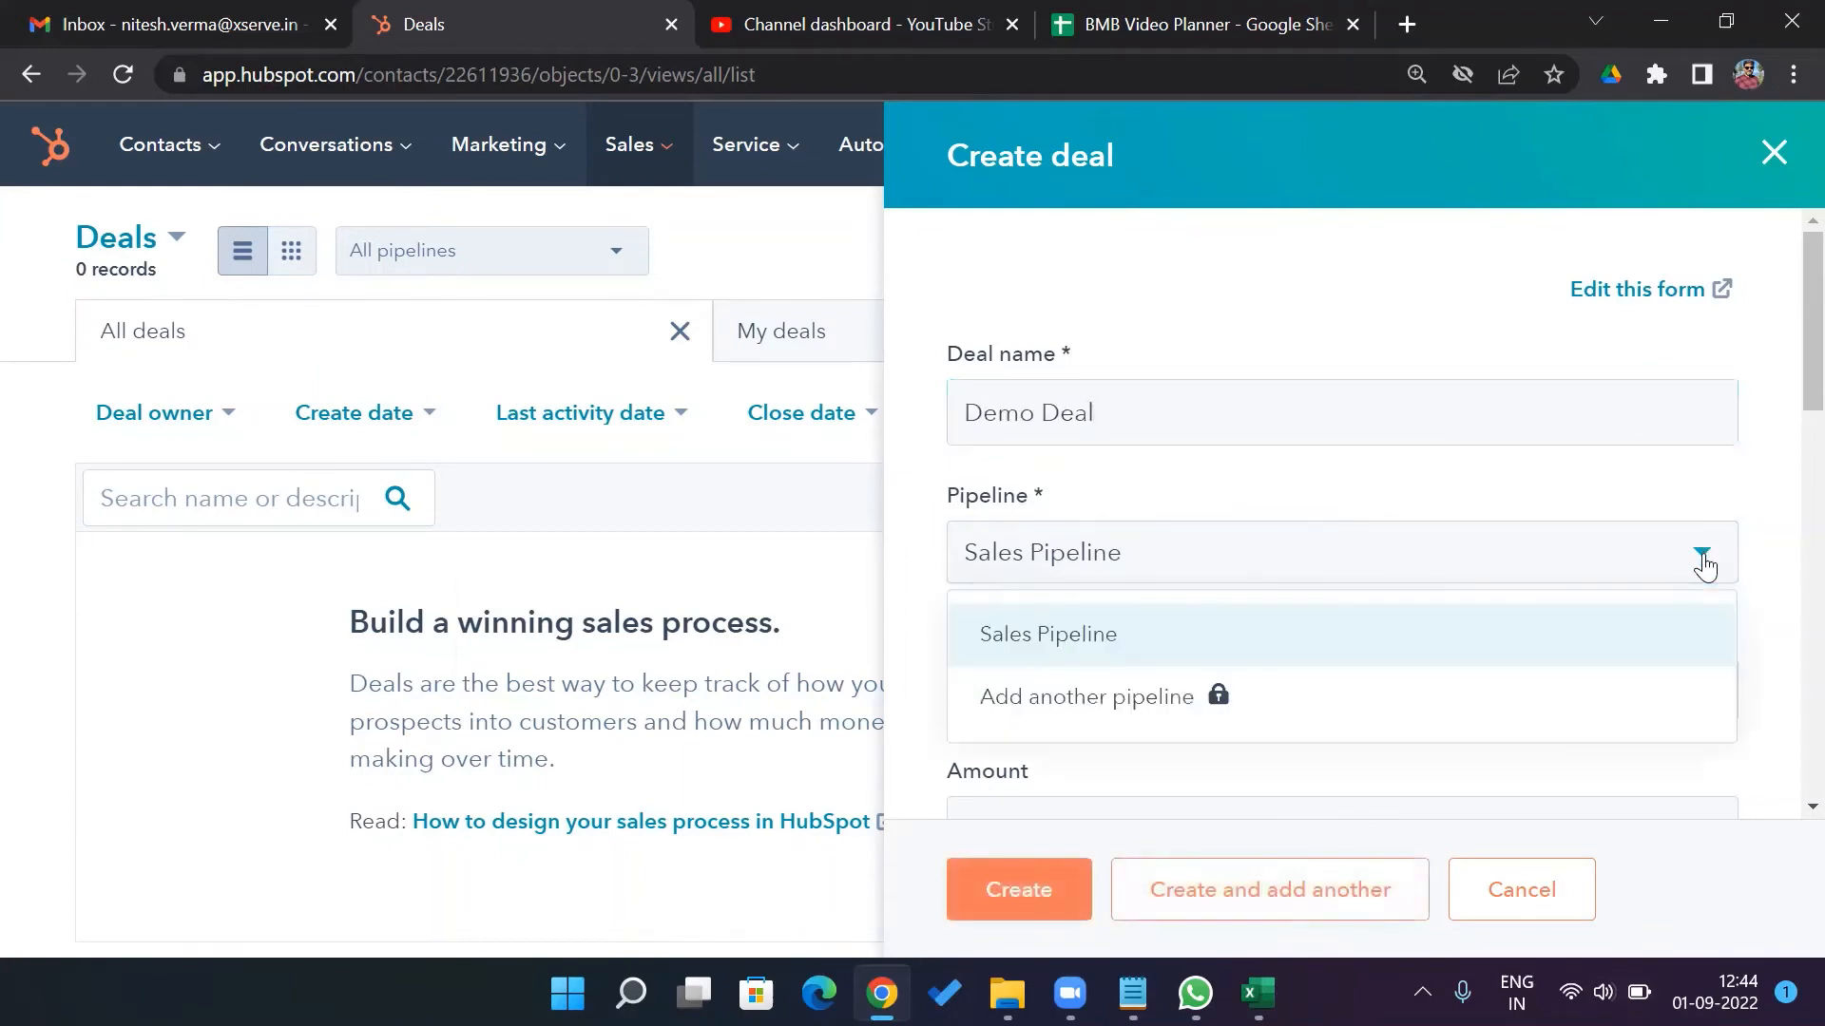
{"action": "left_click", "coordinate": [1704, 566]}
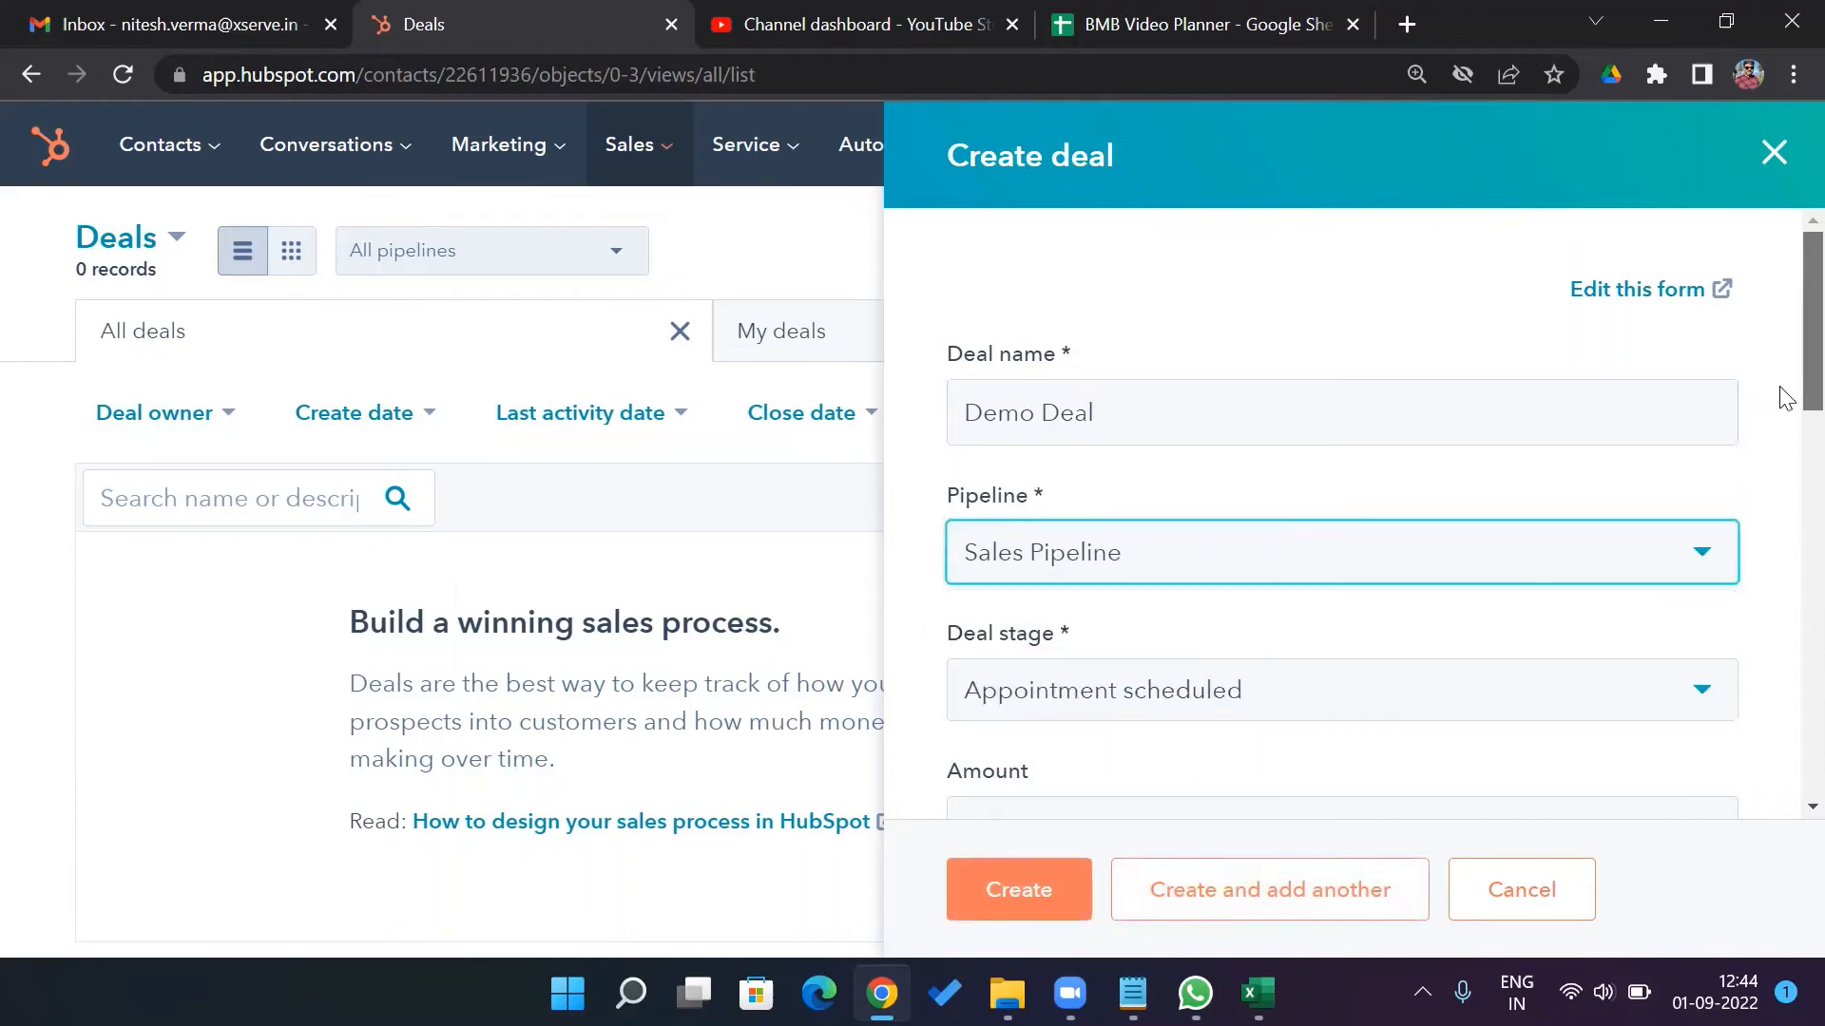
{"action": "scroll", "coordinate": [1785, 437], "scroll_direction": "down", "scroll_amount": 1}
{"action": "scroll", "coordinate": [1784, 446], "scroll_direction": "down", "scroll_amount": 1}
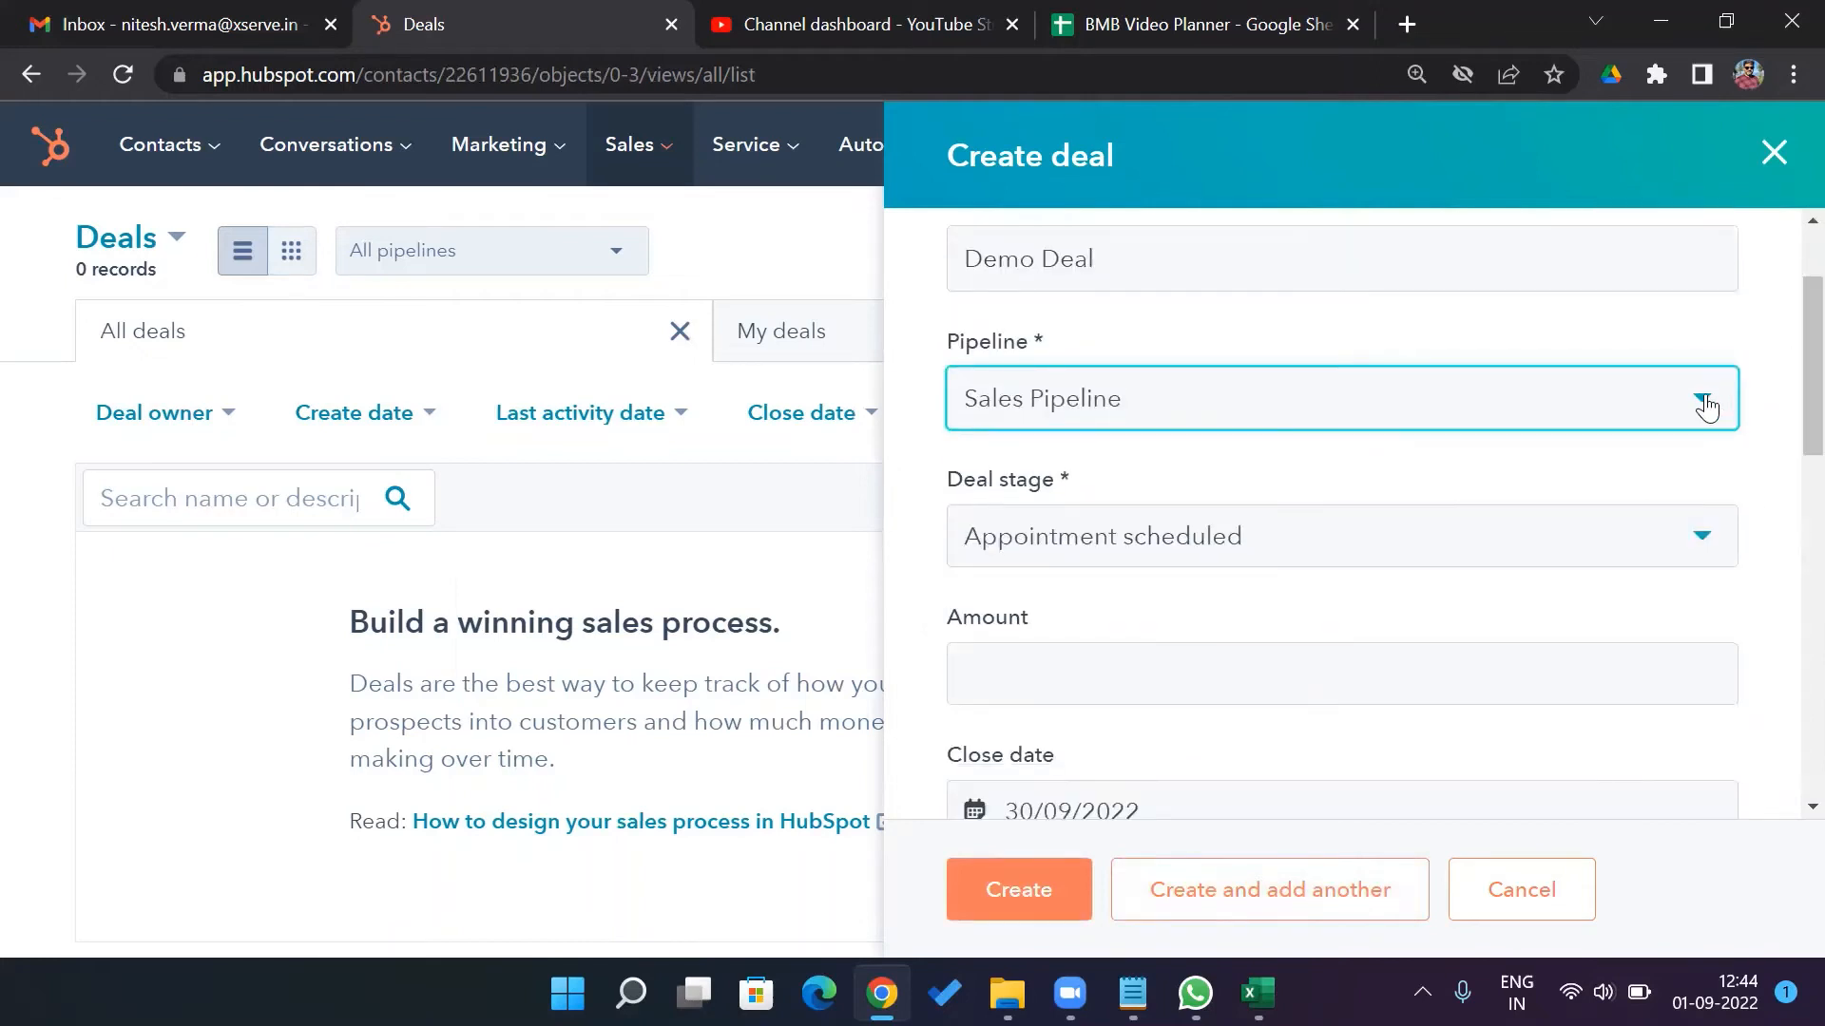
{"action": "left_click", "coordinate": [1704, 400]}
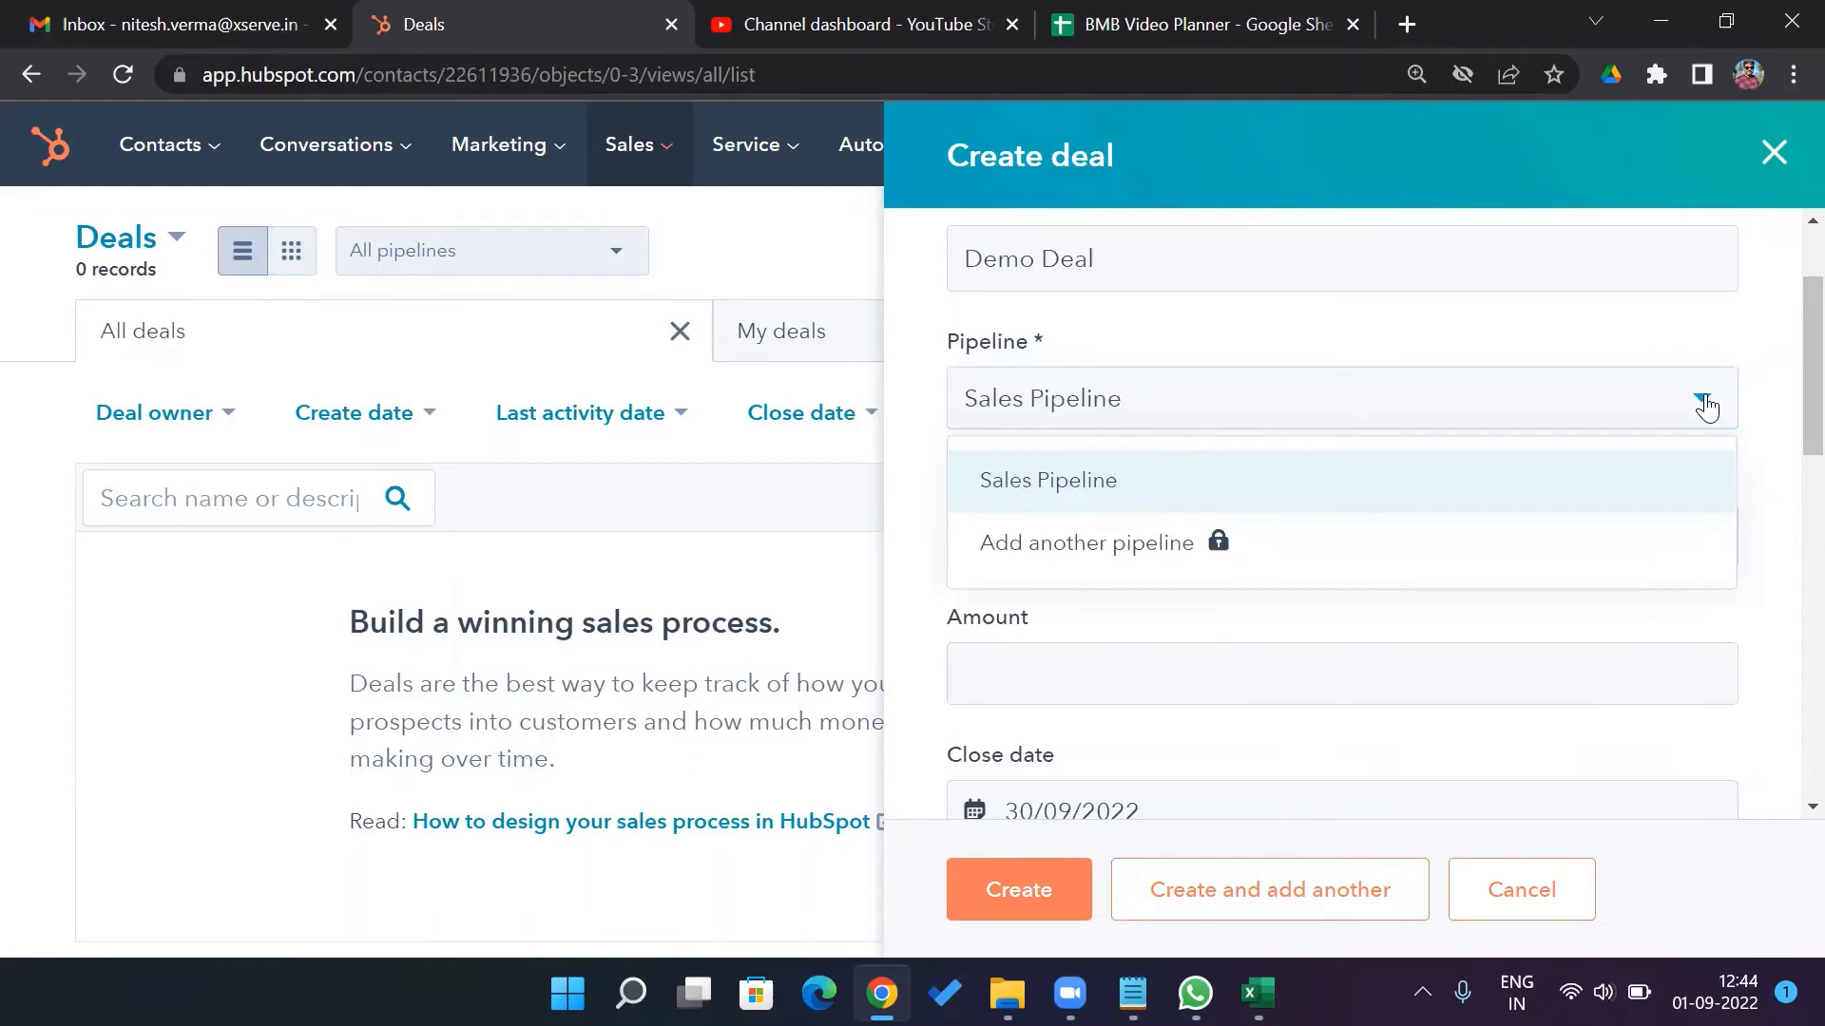
{"action": "left_click", "coordinate": [1706, 405]}
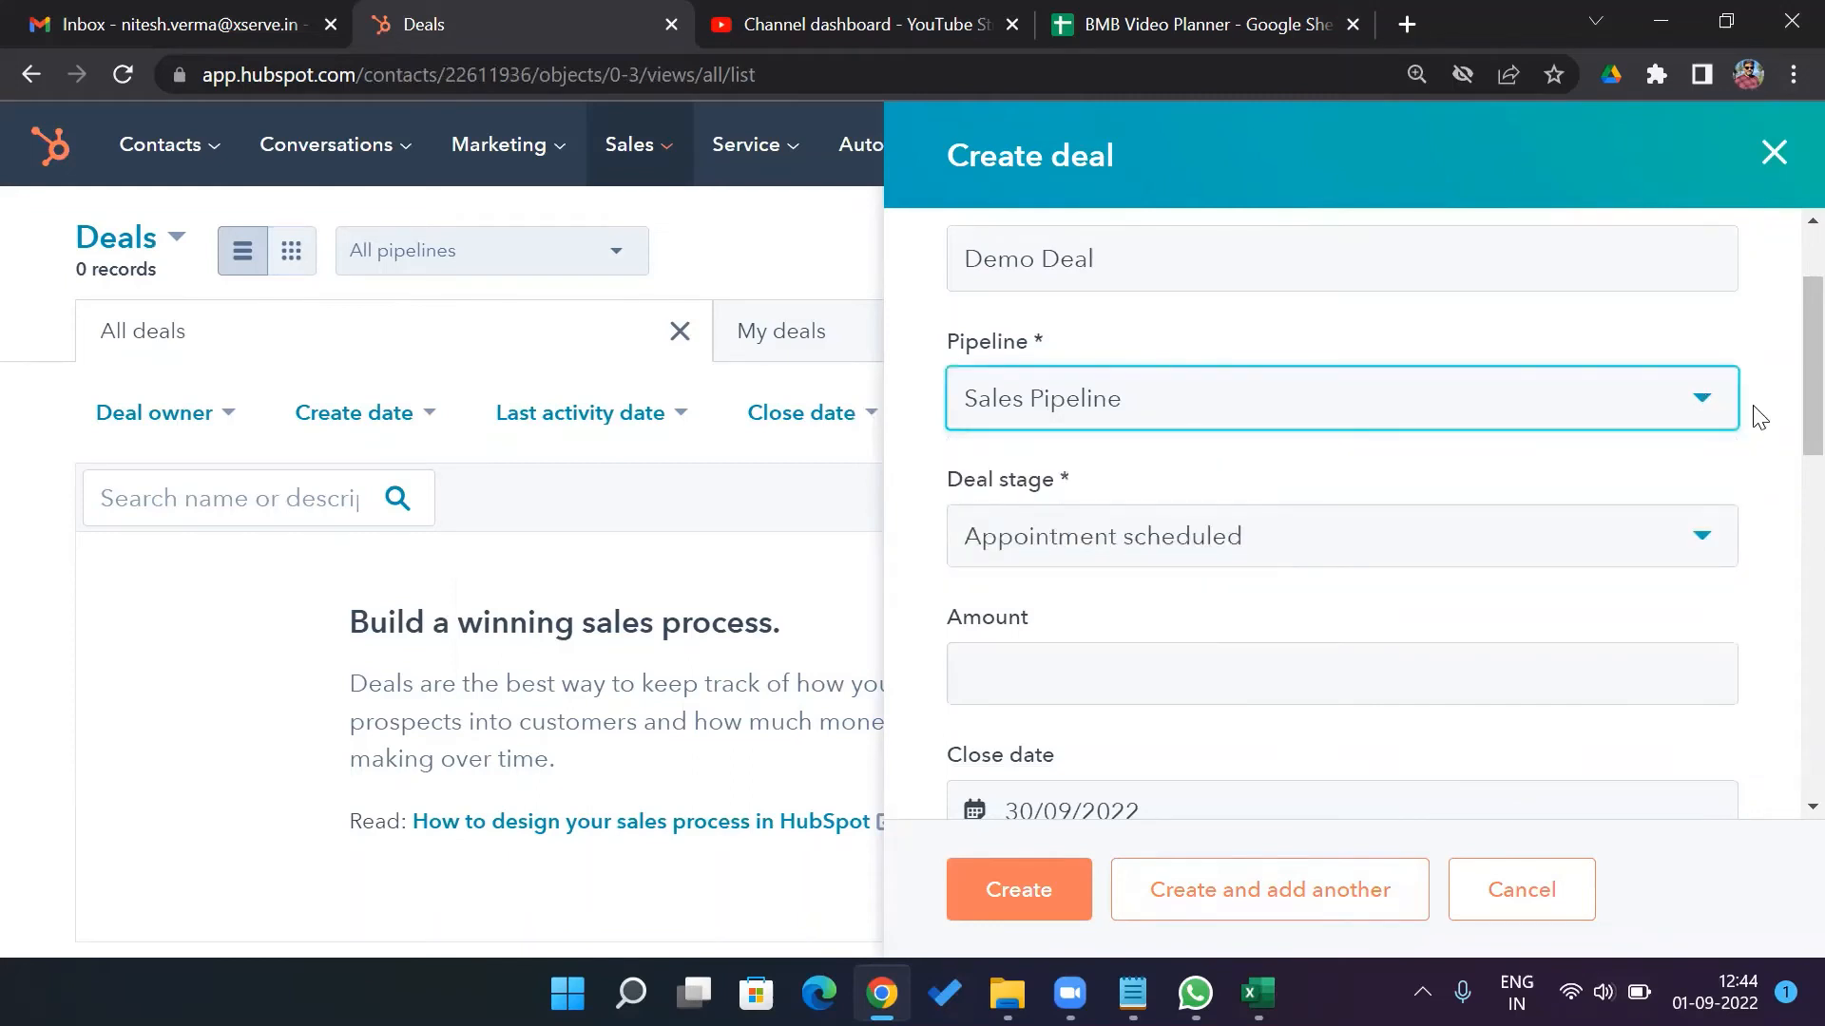
Keep stage Appointment scheduled, set amount 0 and close date 21/09/2022
{"action": "left_click", "coordinate": [1701, 543]}
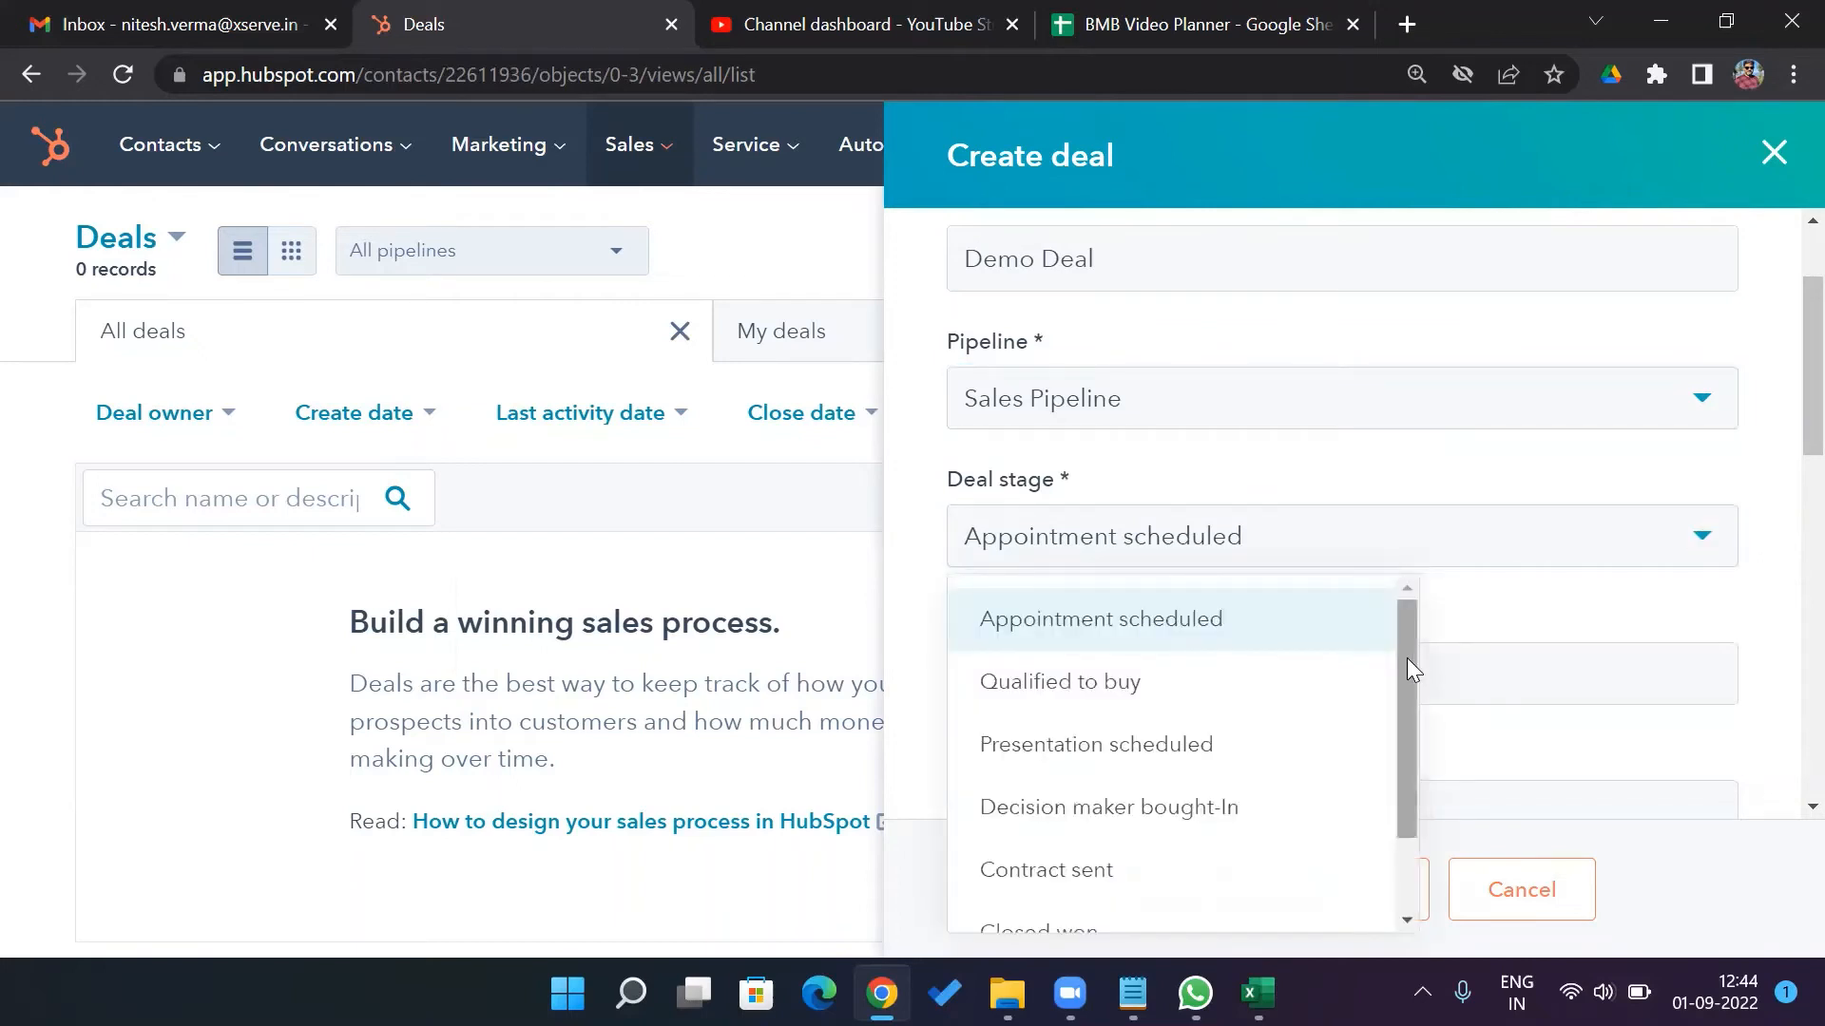
{"action": "mouse_move", "coordinate": [1407, 658]}
{"action": "left_mouse_down"}
{"action": "mouse_move", "coordinate": [1403, 783]}
{"action": "mouse_move", "coordinate": [1404, 635]}
{"action": "left_mouse_up"}
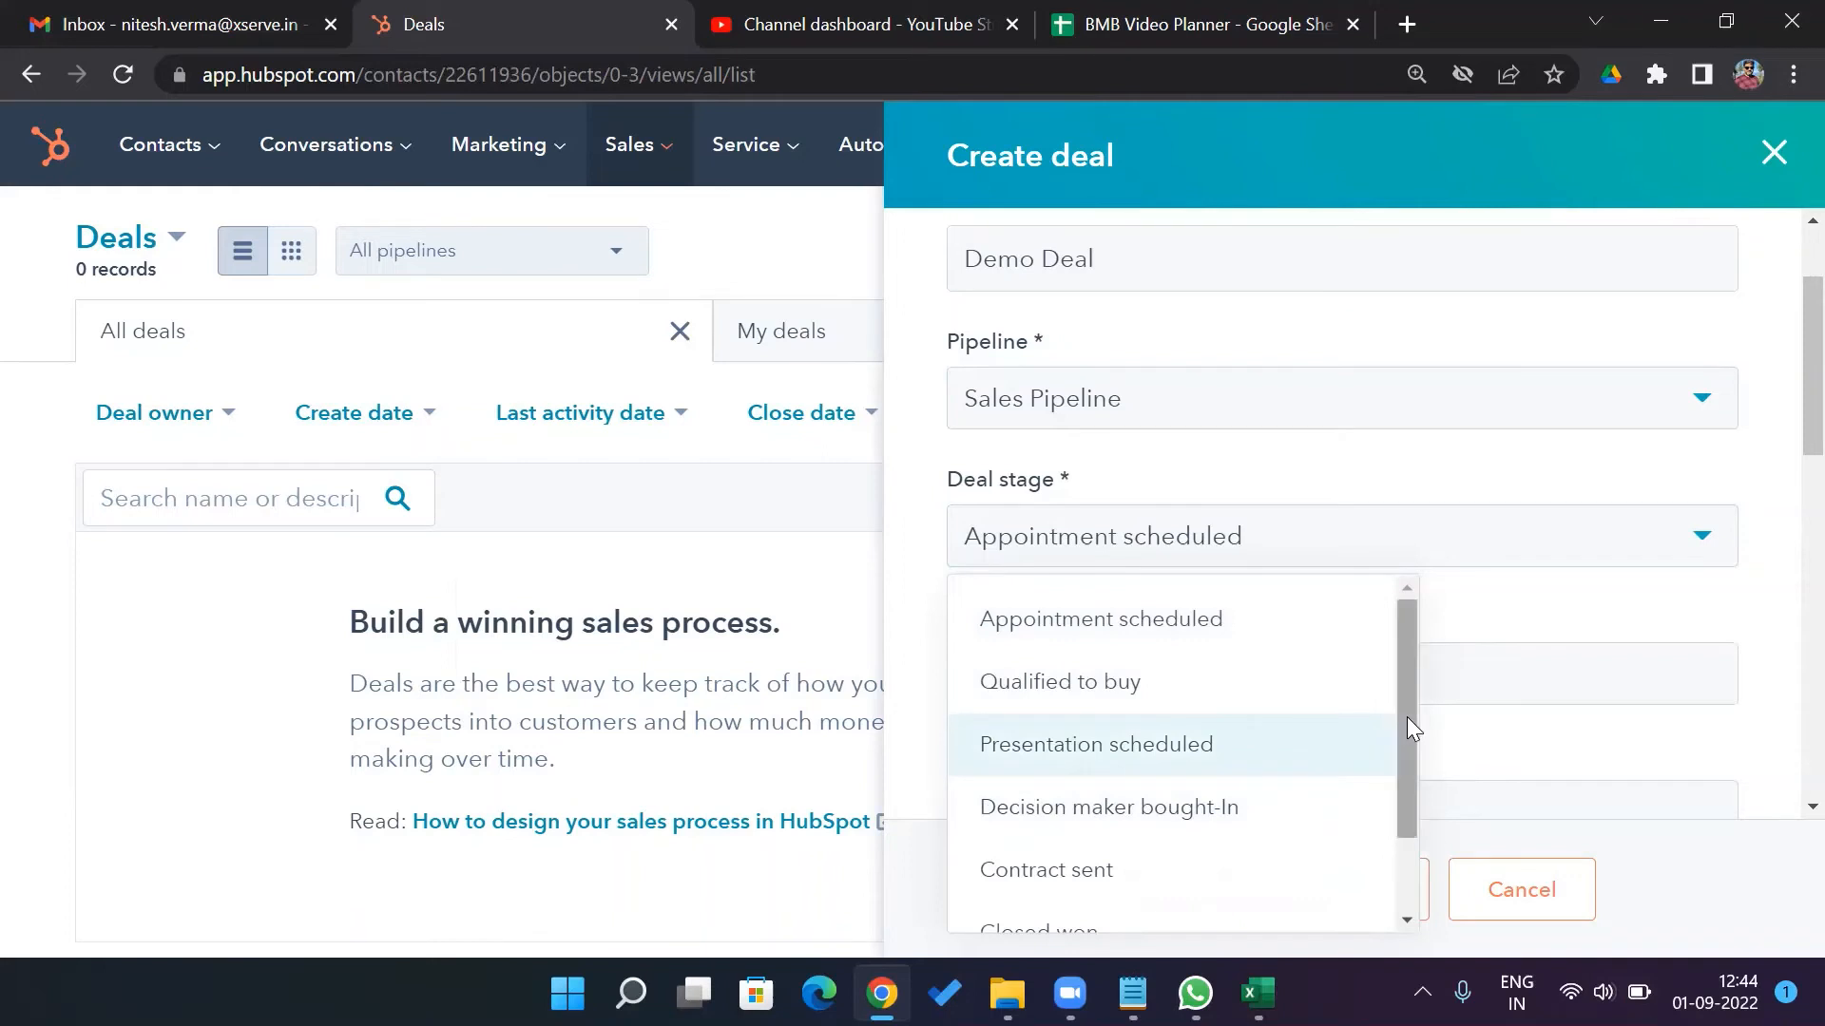
{"action": "left_click_drag", "start_coordinate": [1406, 717], "coordinate": [1407, 665]}
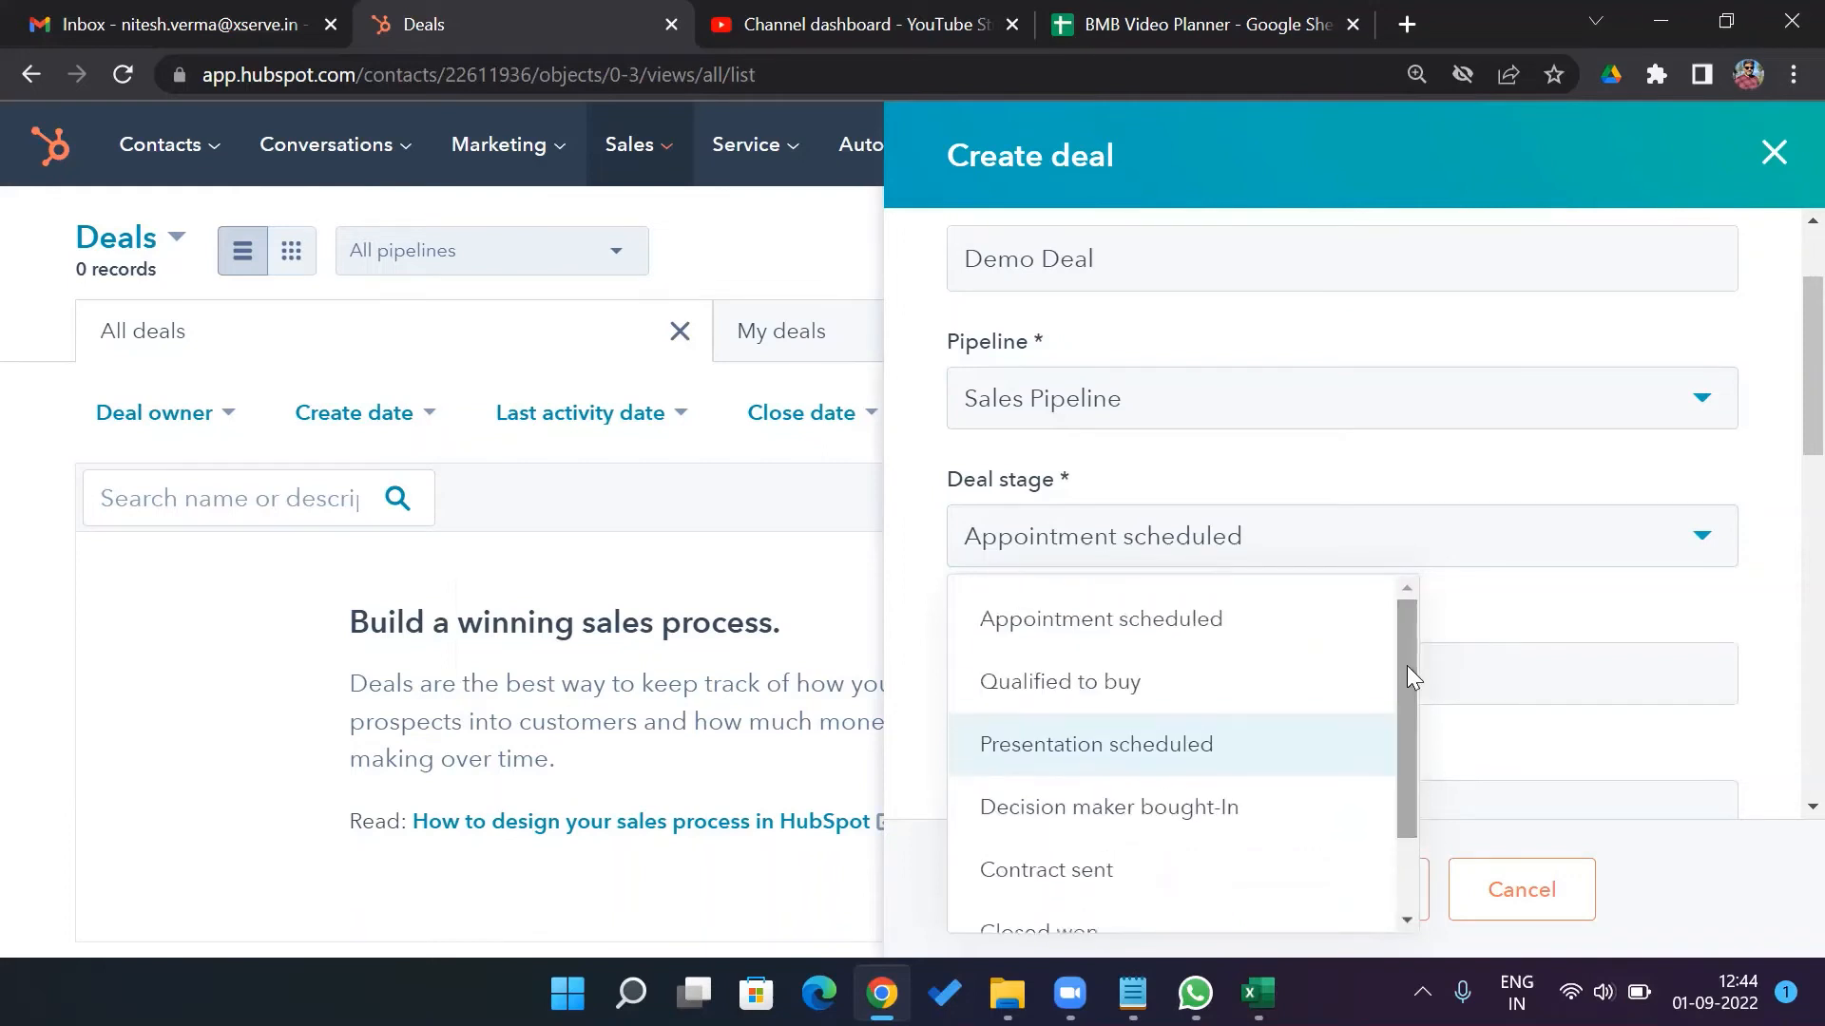
{"action": "left_click", "coordinate": [1226, 625]}
{"action": "left_click", "coordinate": [1522, 682]}
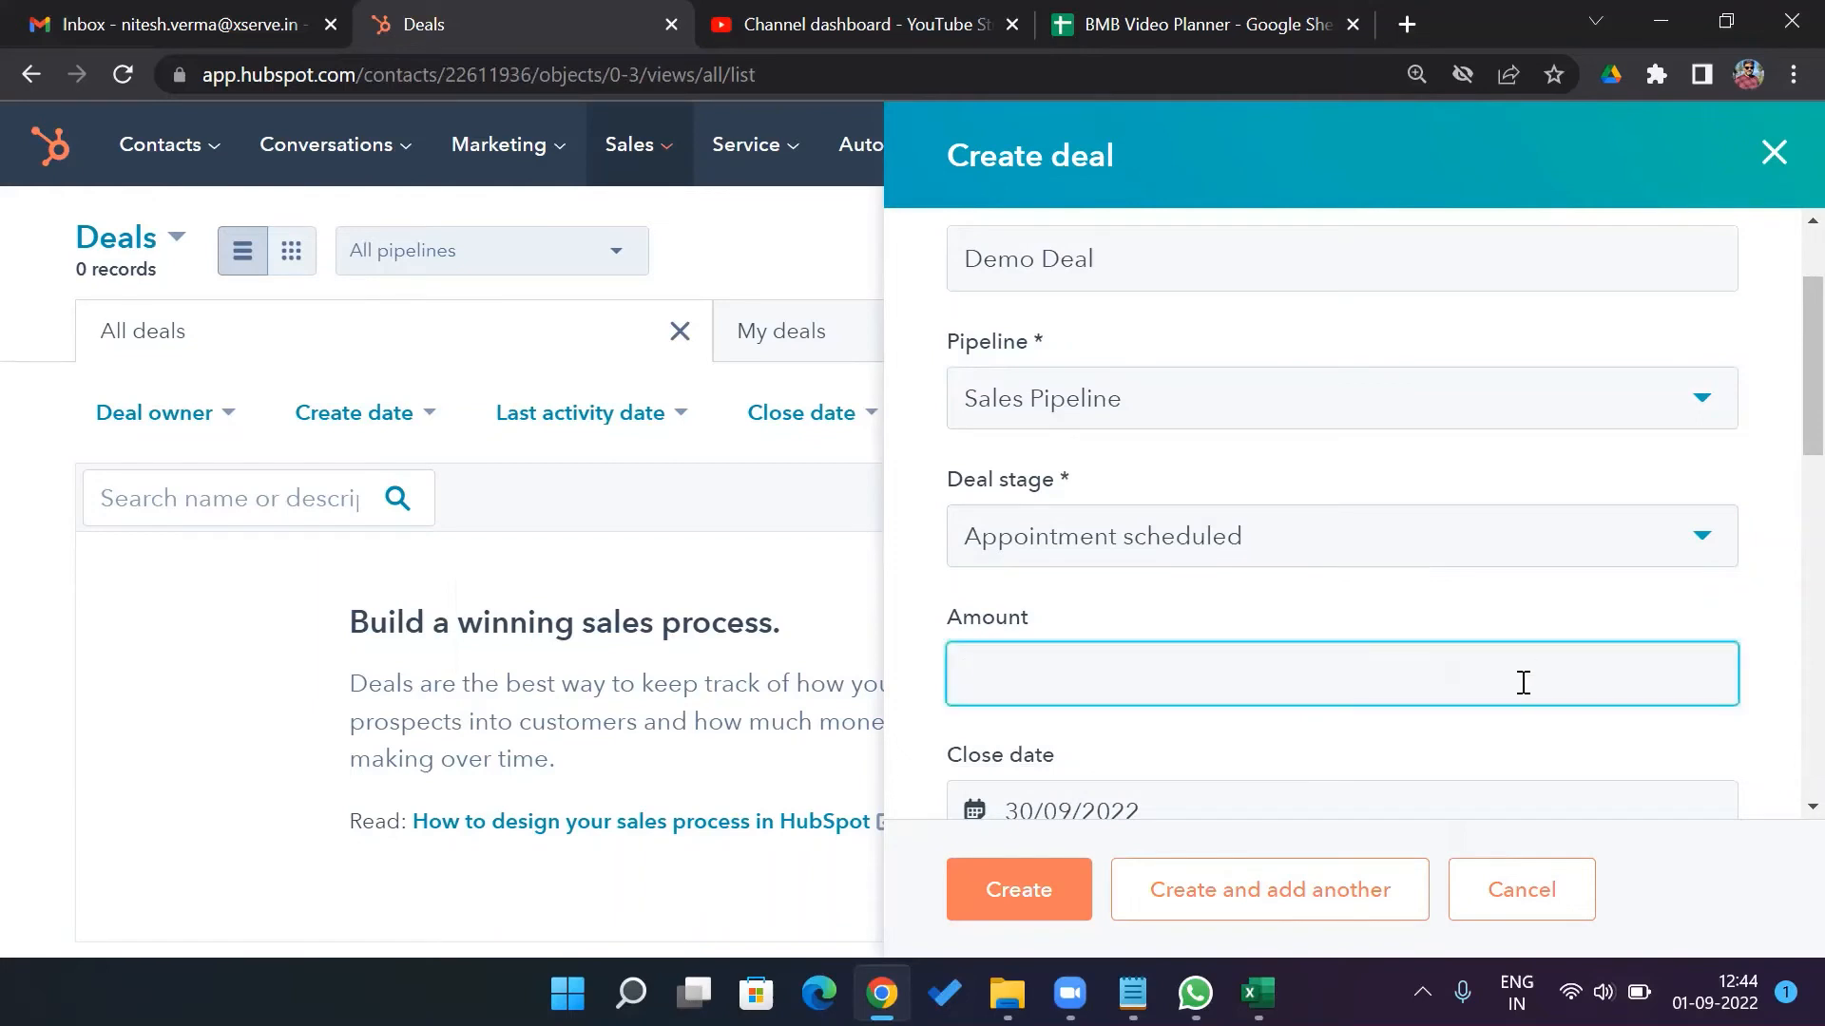
{"action": "type", "text": "0"}
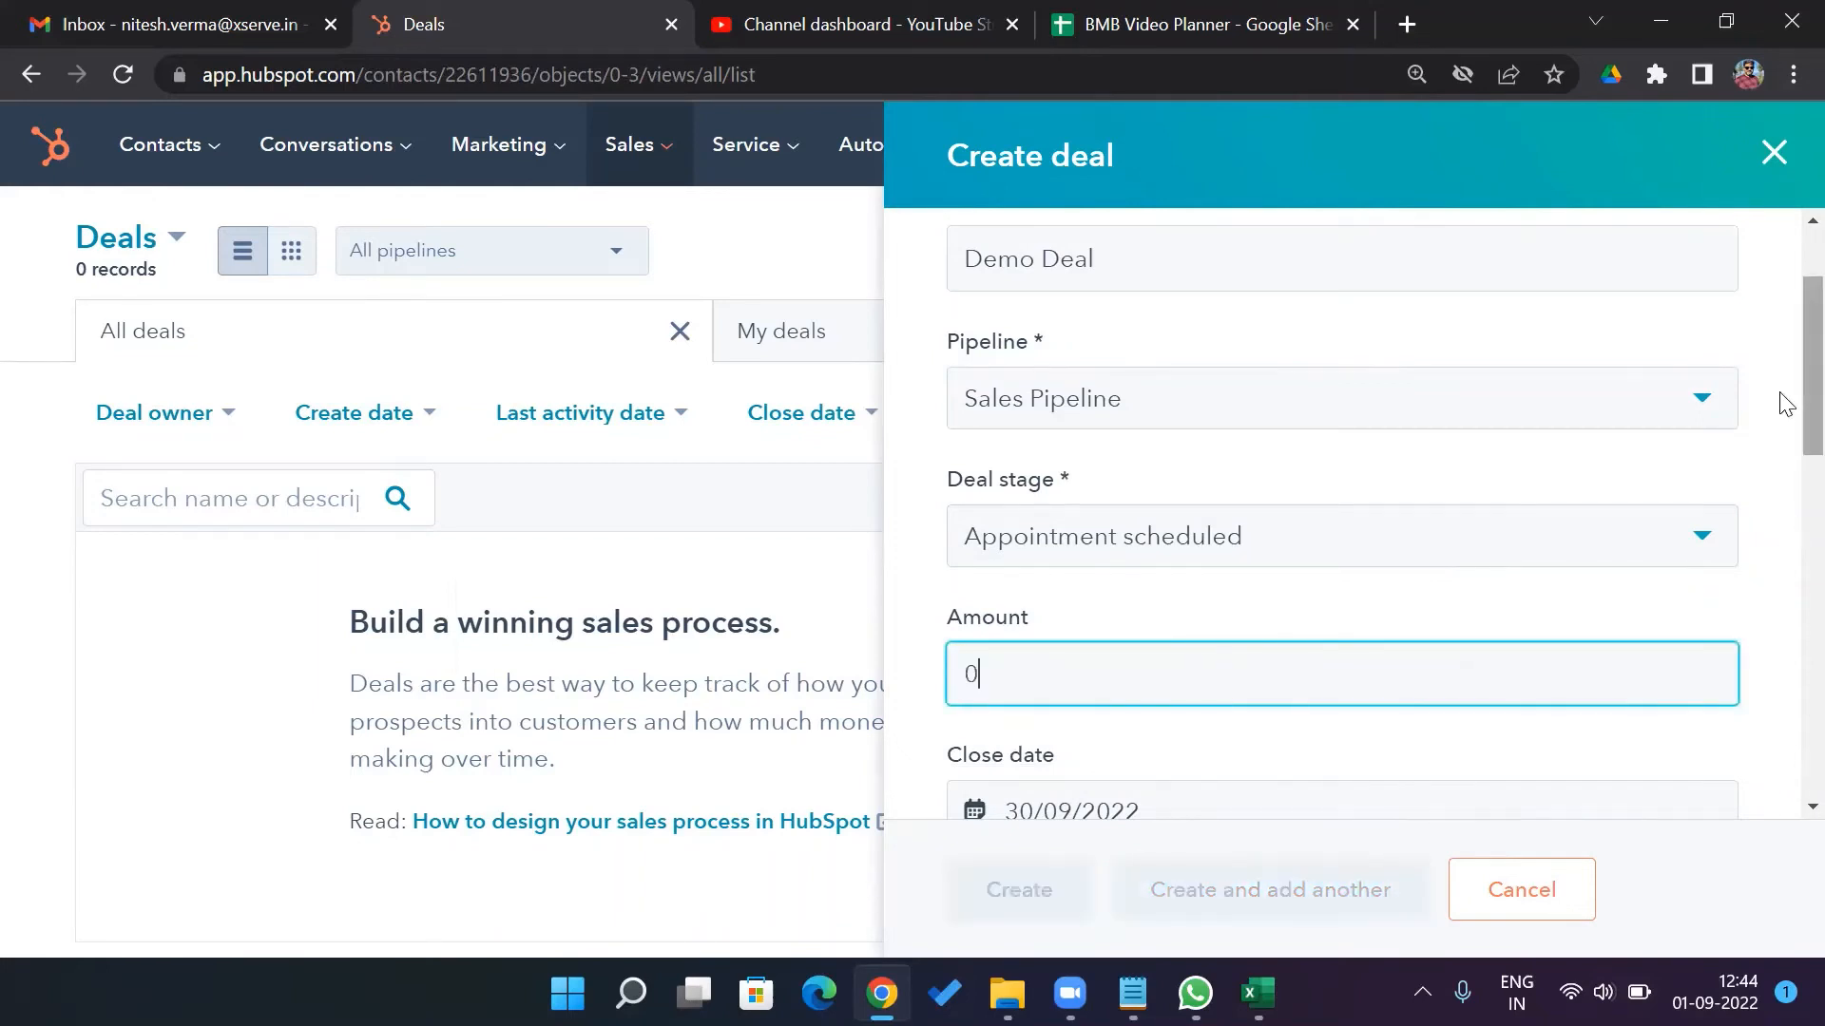
{"action": "scroll", "coordinate": [1782, 456], "scroll_direction": "down", "scroll_amount": 2}
{"action": "scroll", "coordinate": [1784, 479], "scroll_direction": "down", "scroll_amount": 2}
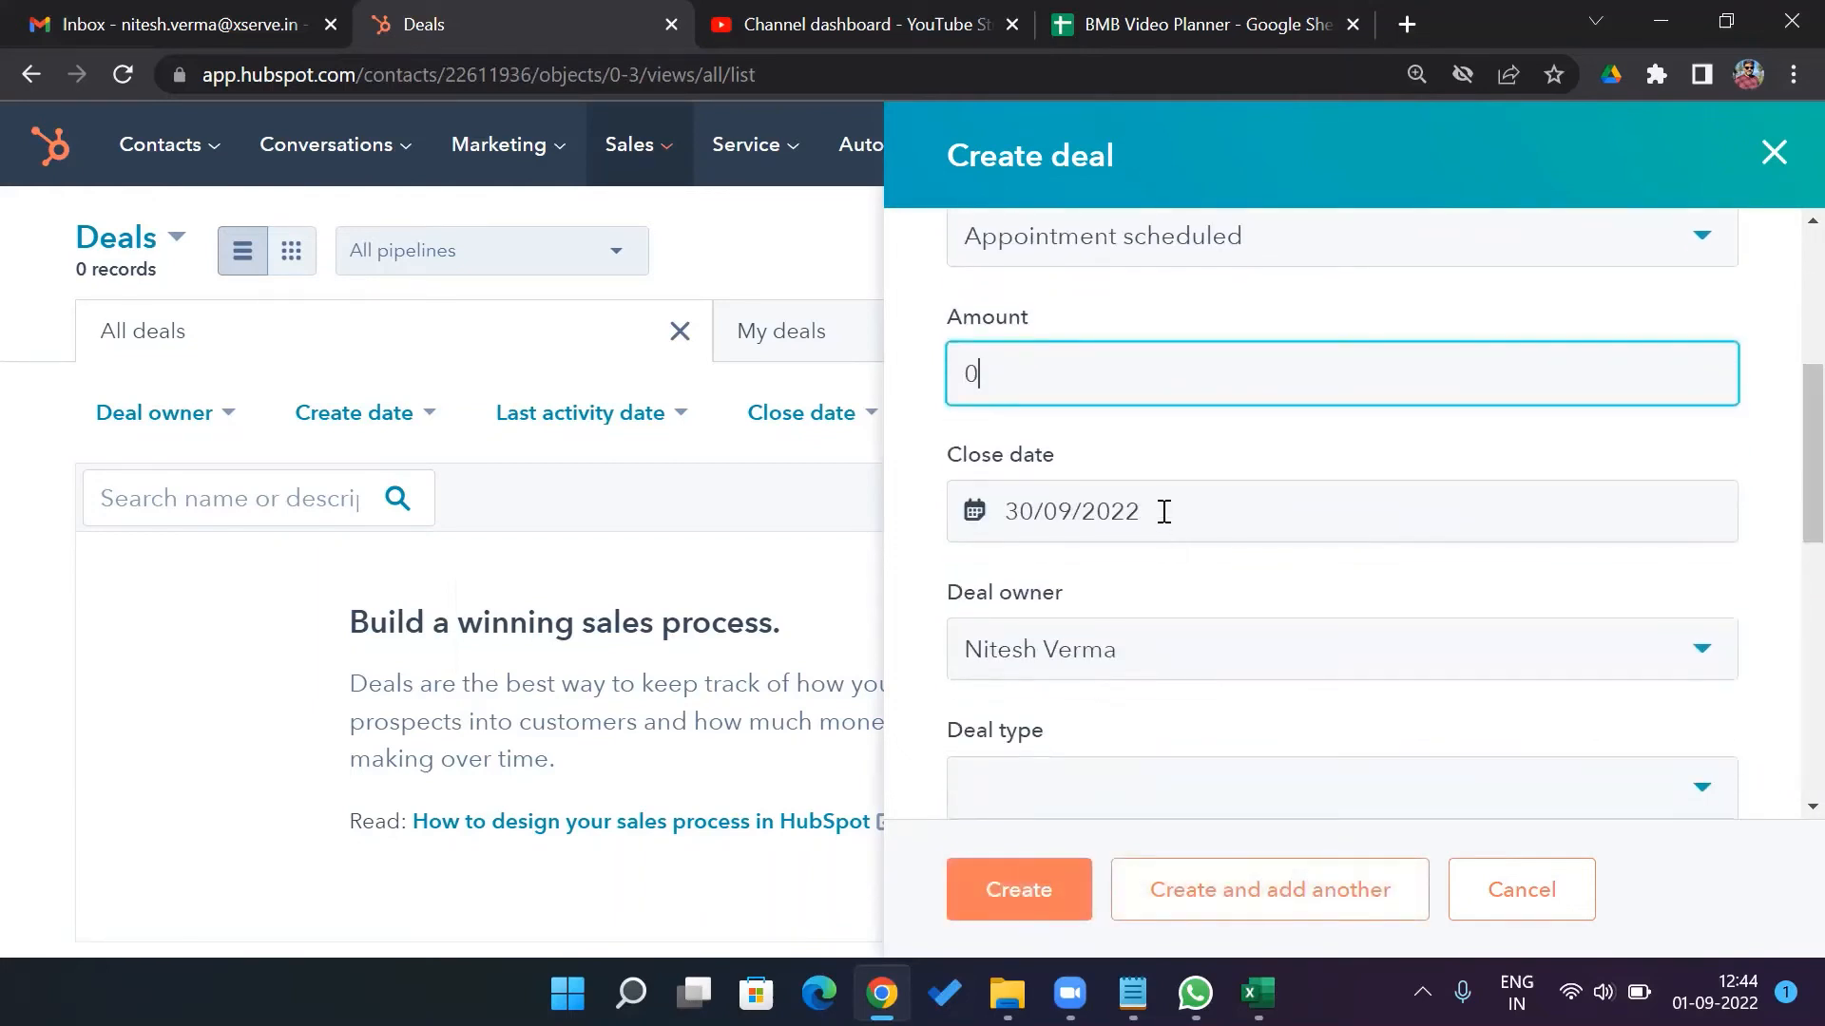
{"action": "left_click", "coordinate": [1164, 511]}
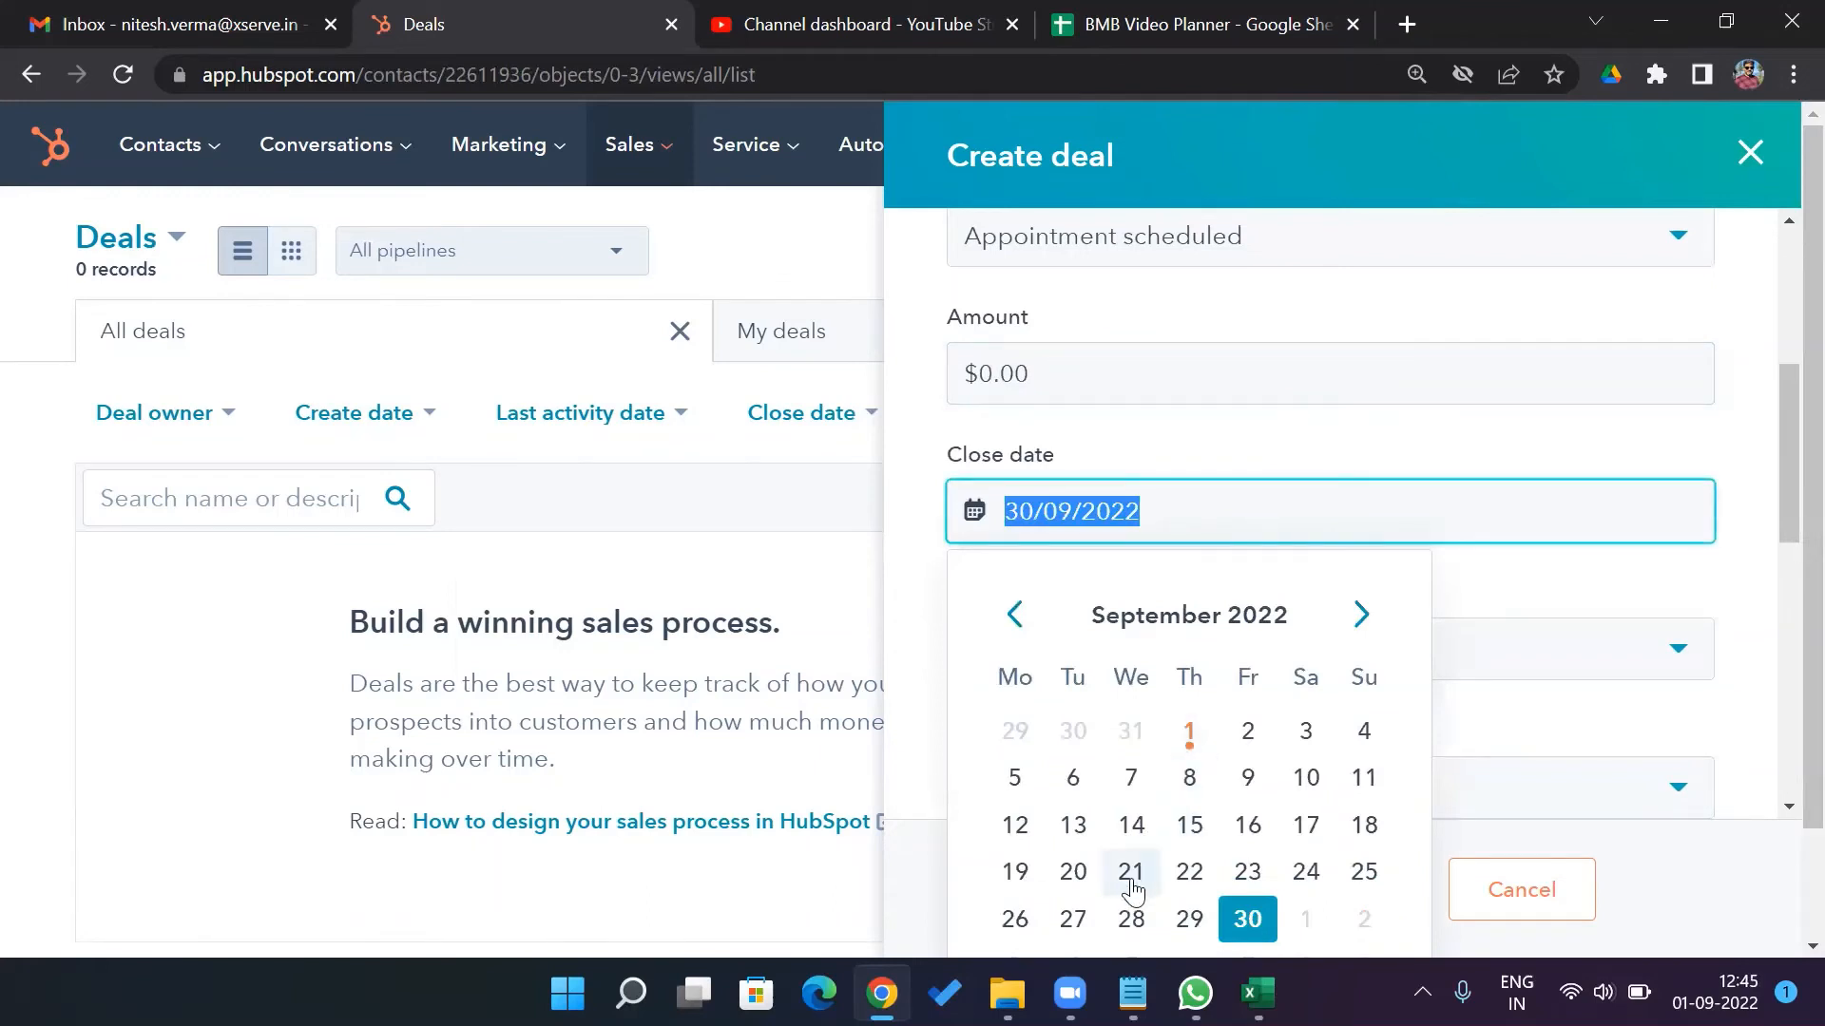
{"action": "left_click", "coordinate": [1131, 875]}
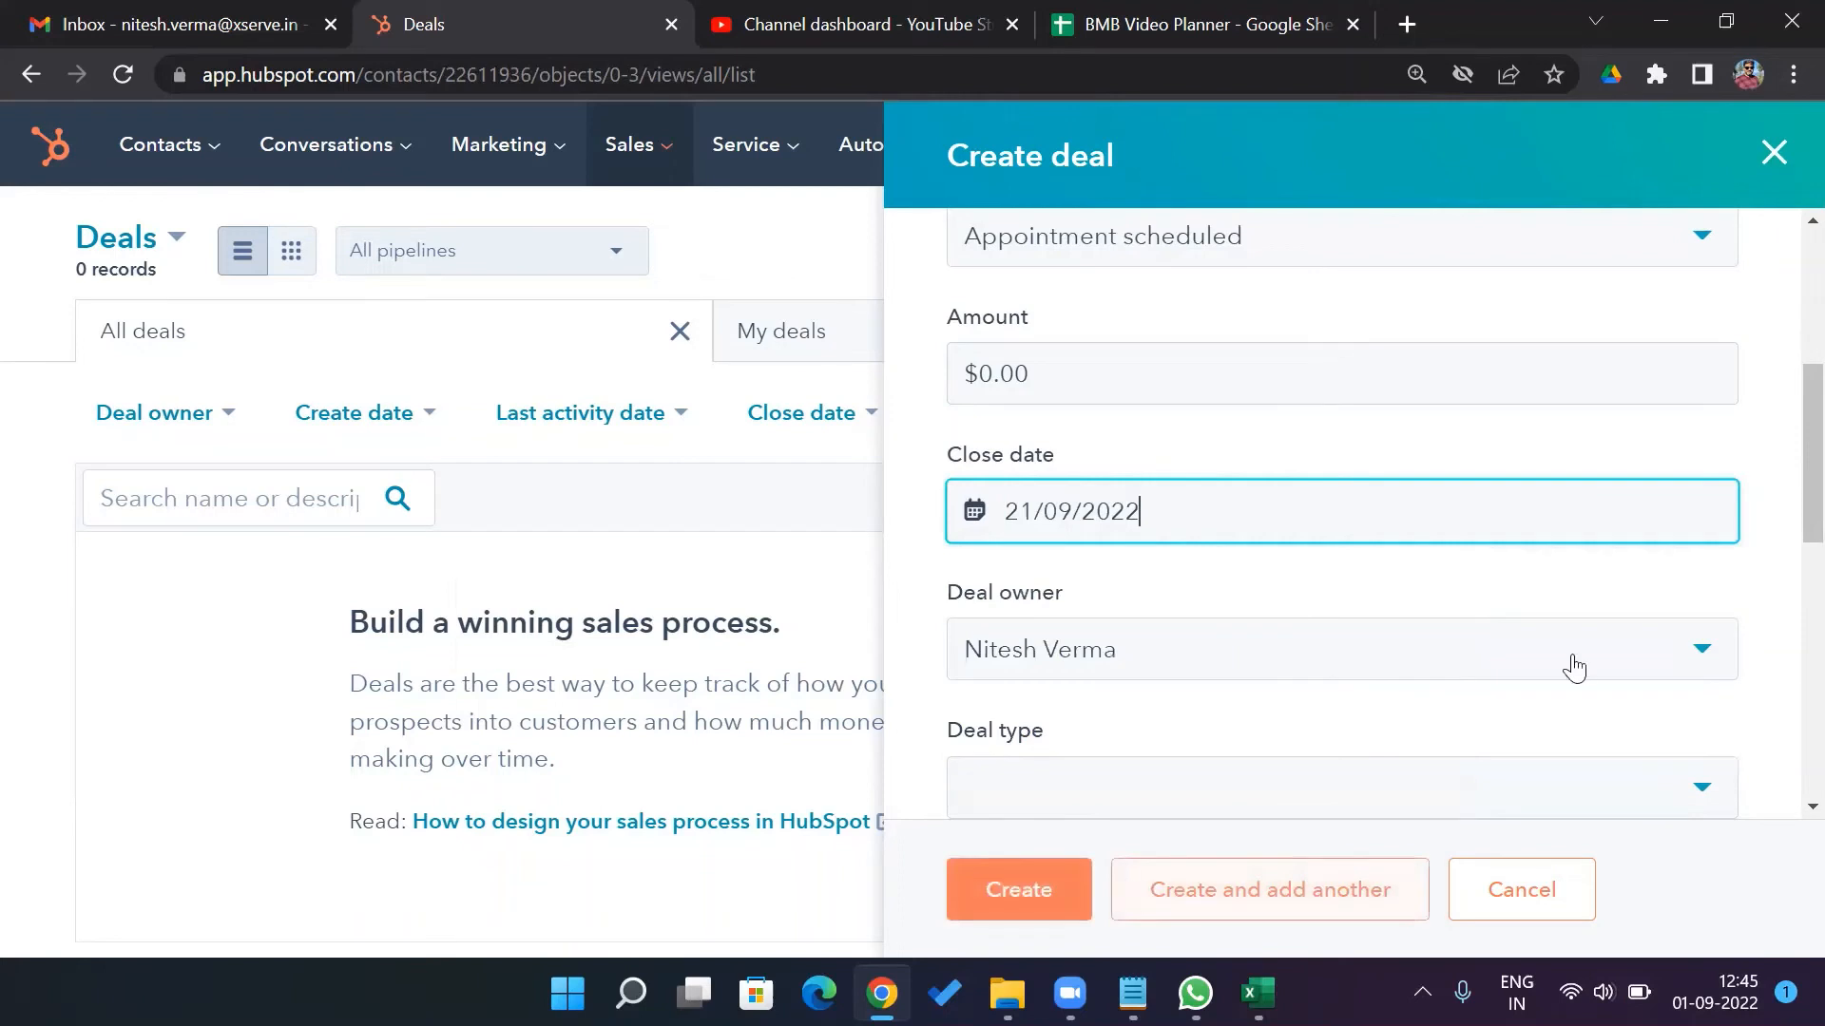
Set the deal type to New Business and priority to Medium
{"action": "scroll", "coordinate": [1780, 495], "scroll_direction": "down", "scroll_amount": 3}
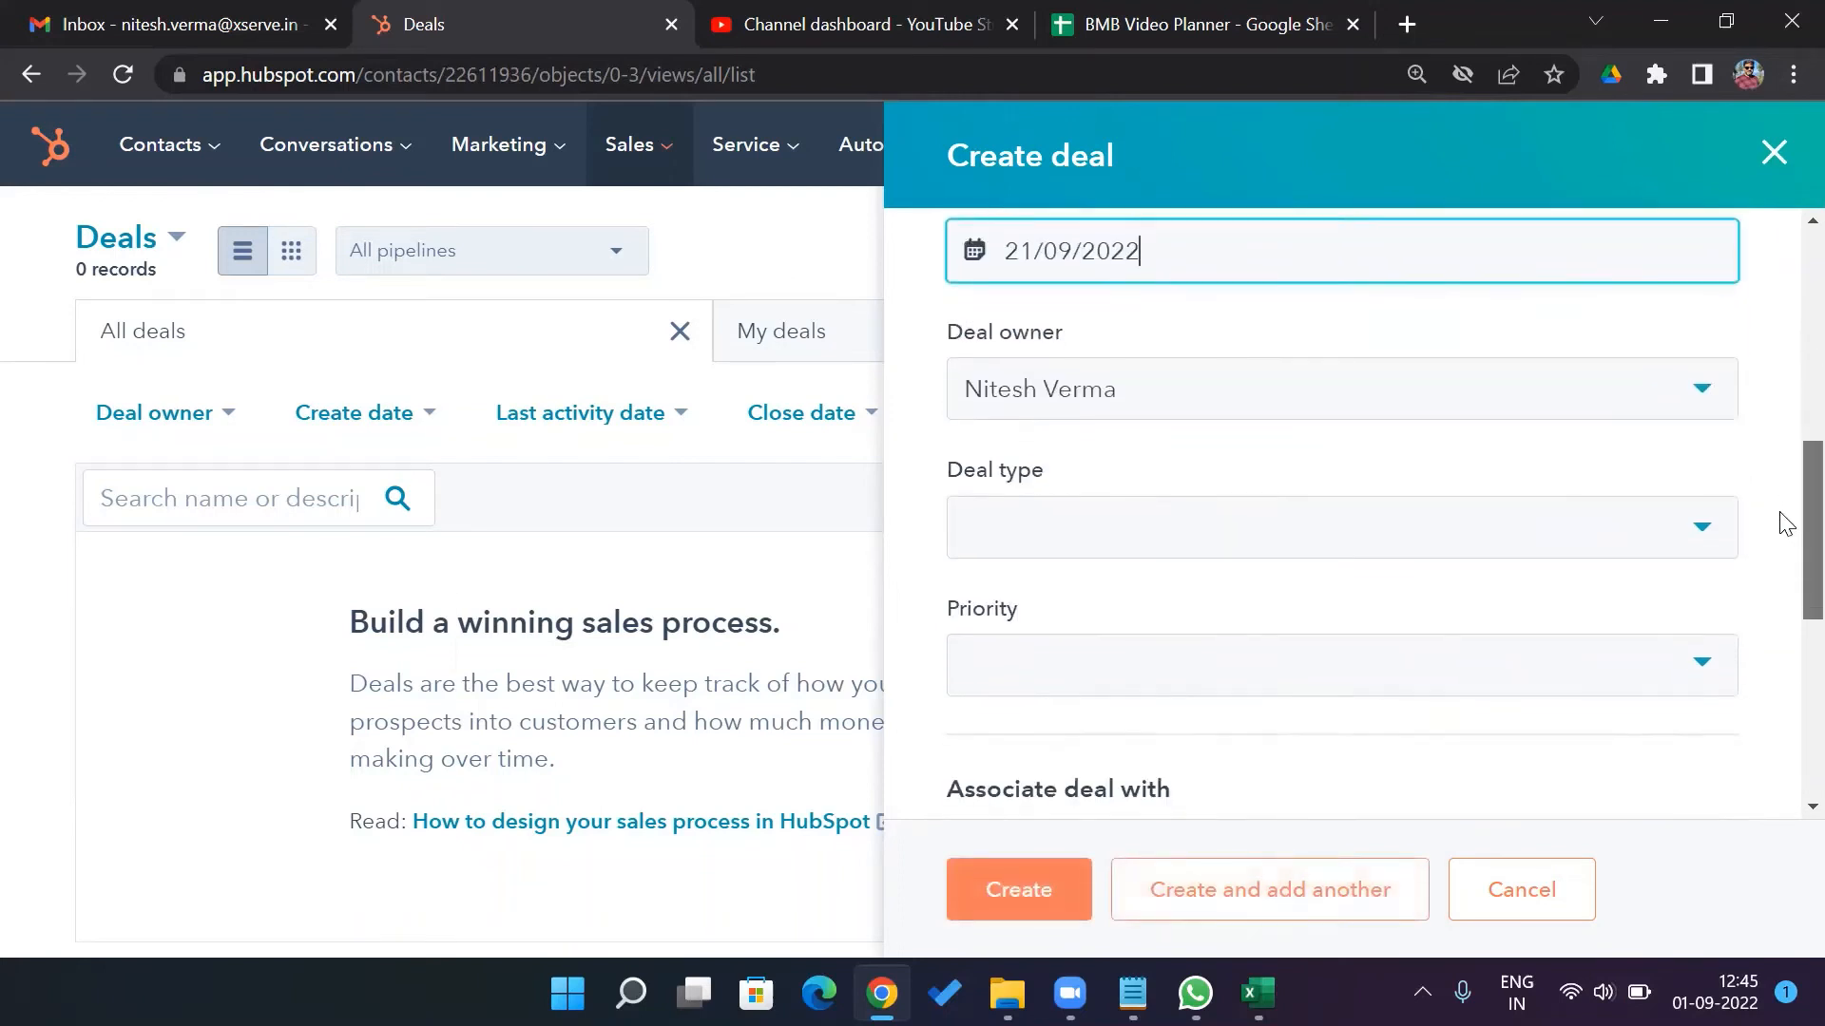
{"action": "left_click", "coordinate": [1697, 532]}
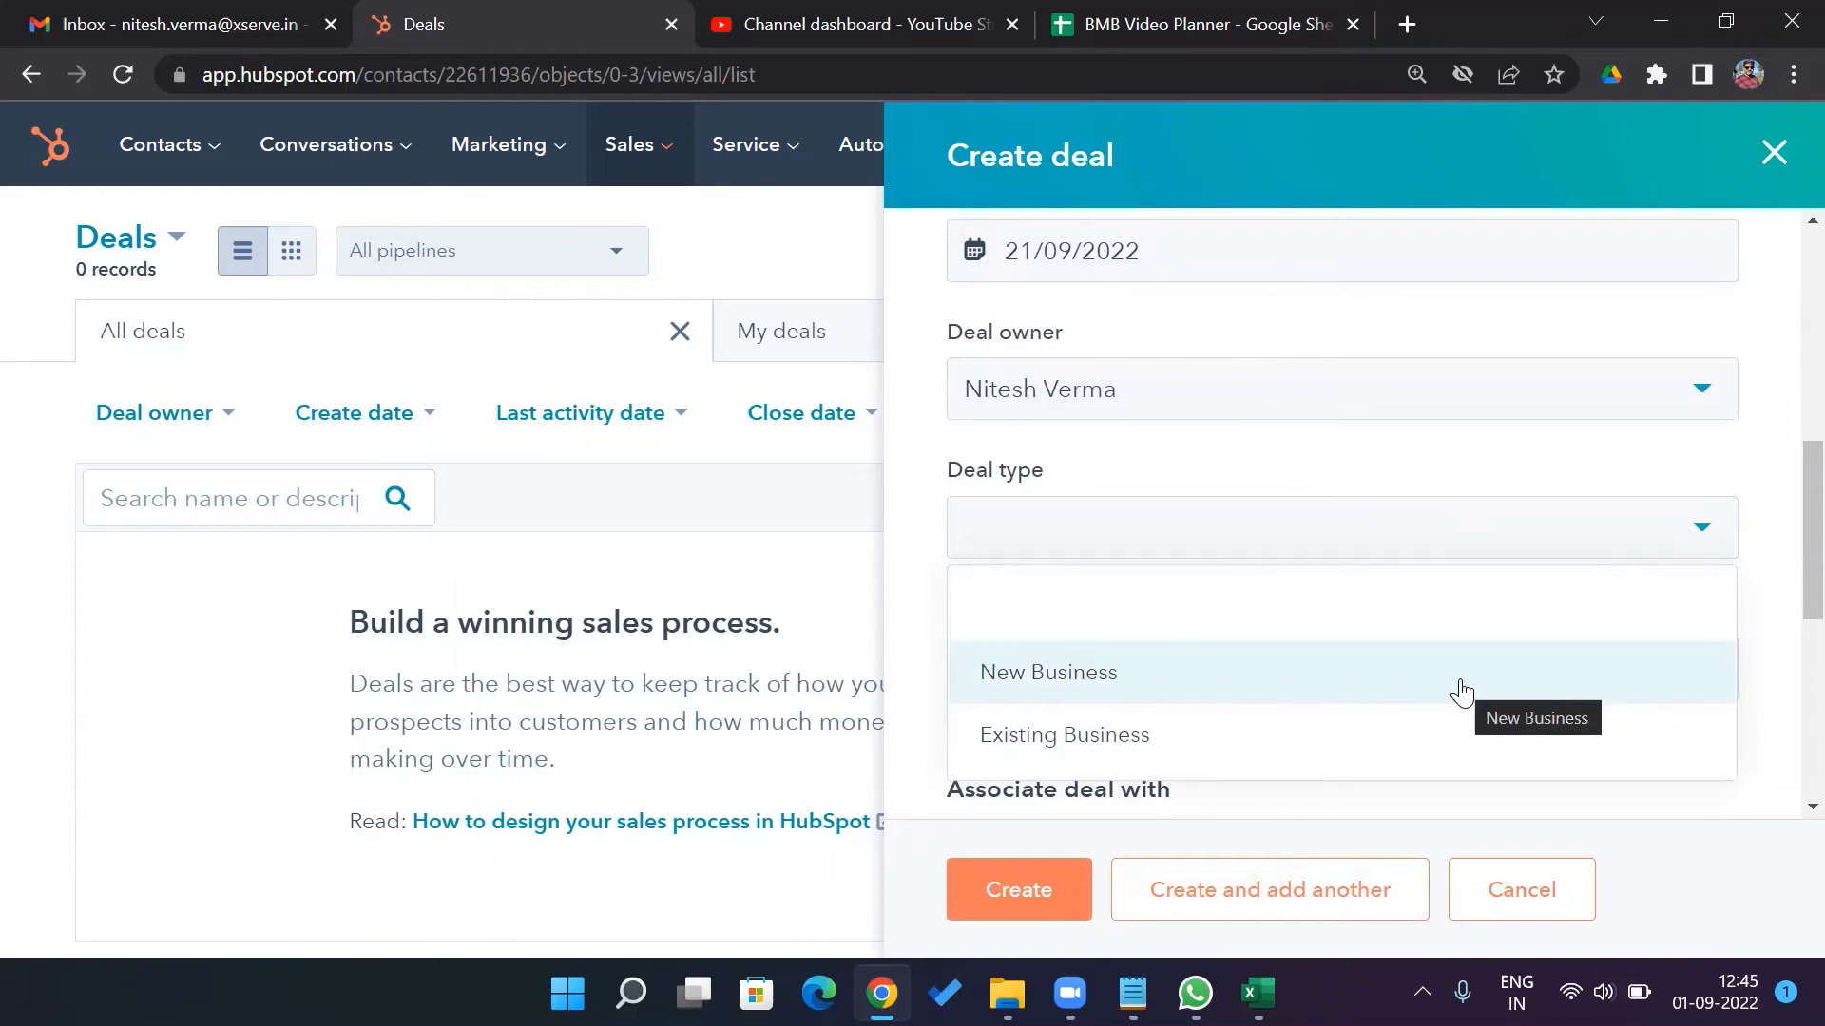
{"action": "left_click", "coordinate": [1417, 692]}
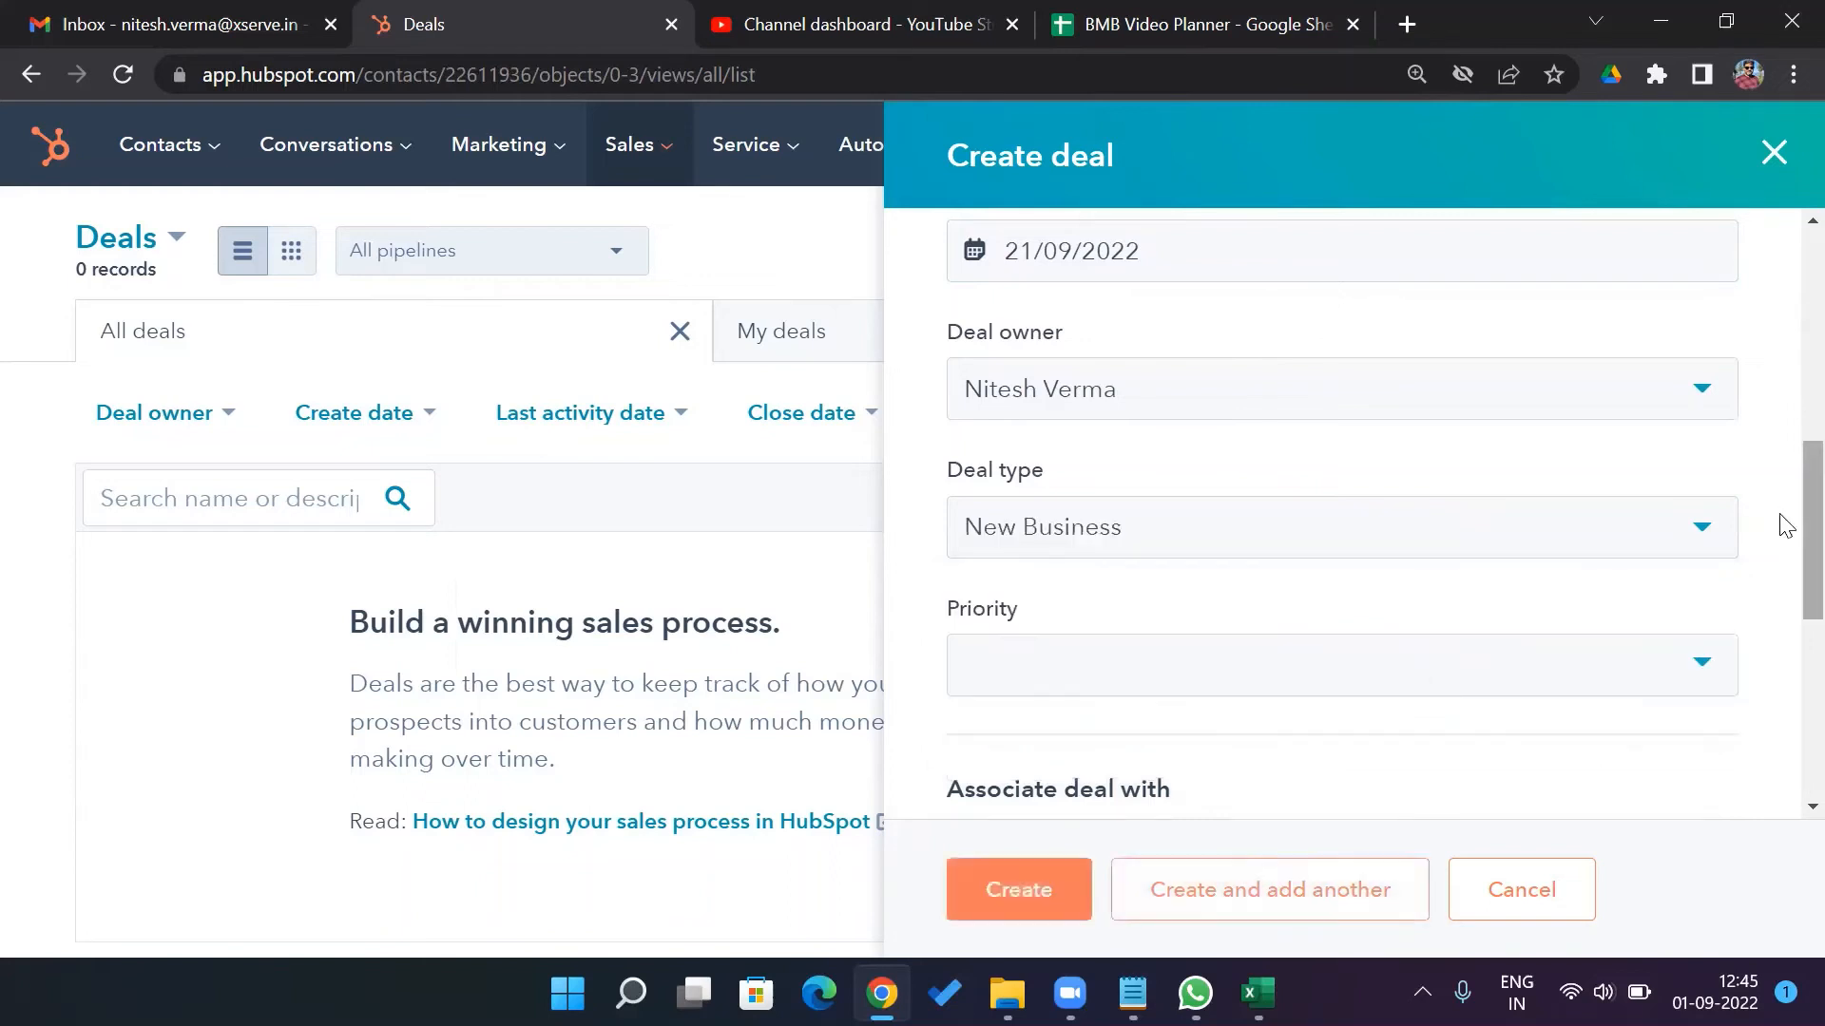
{"action": "scroll", "coordinate": [1781, 533], "scroll_direction": "down", "scroll_amount": 2}
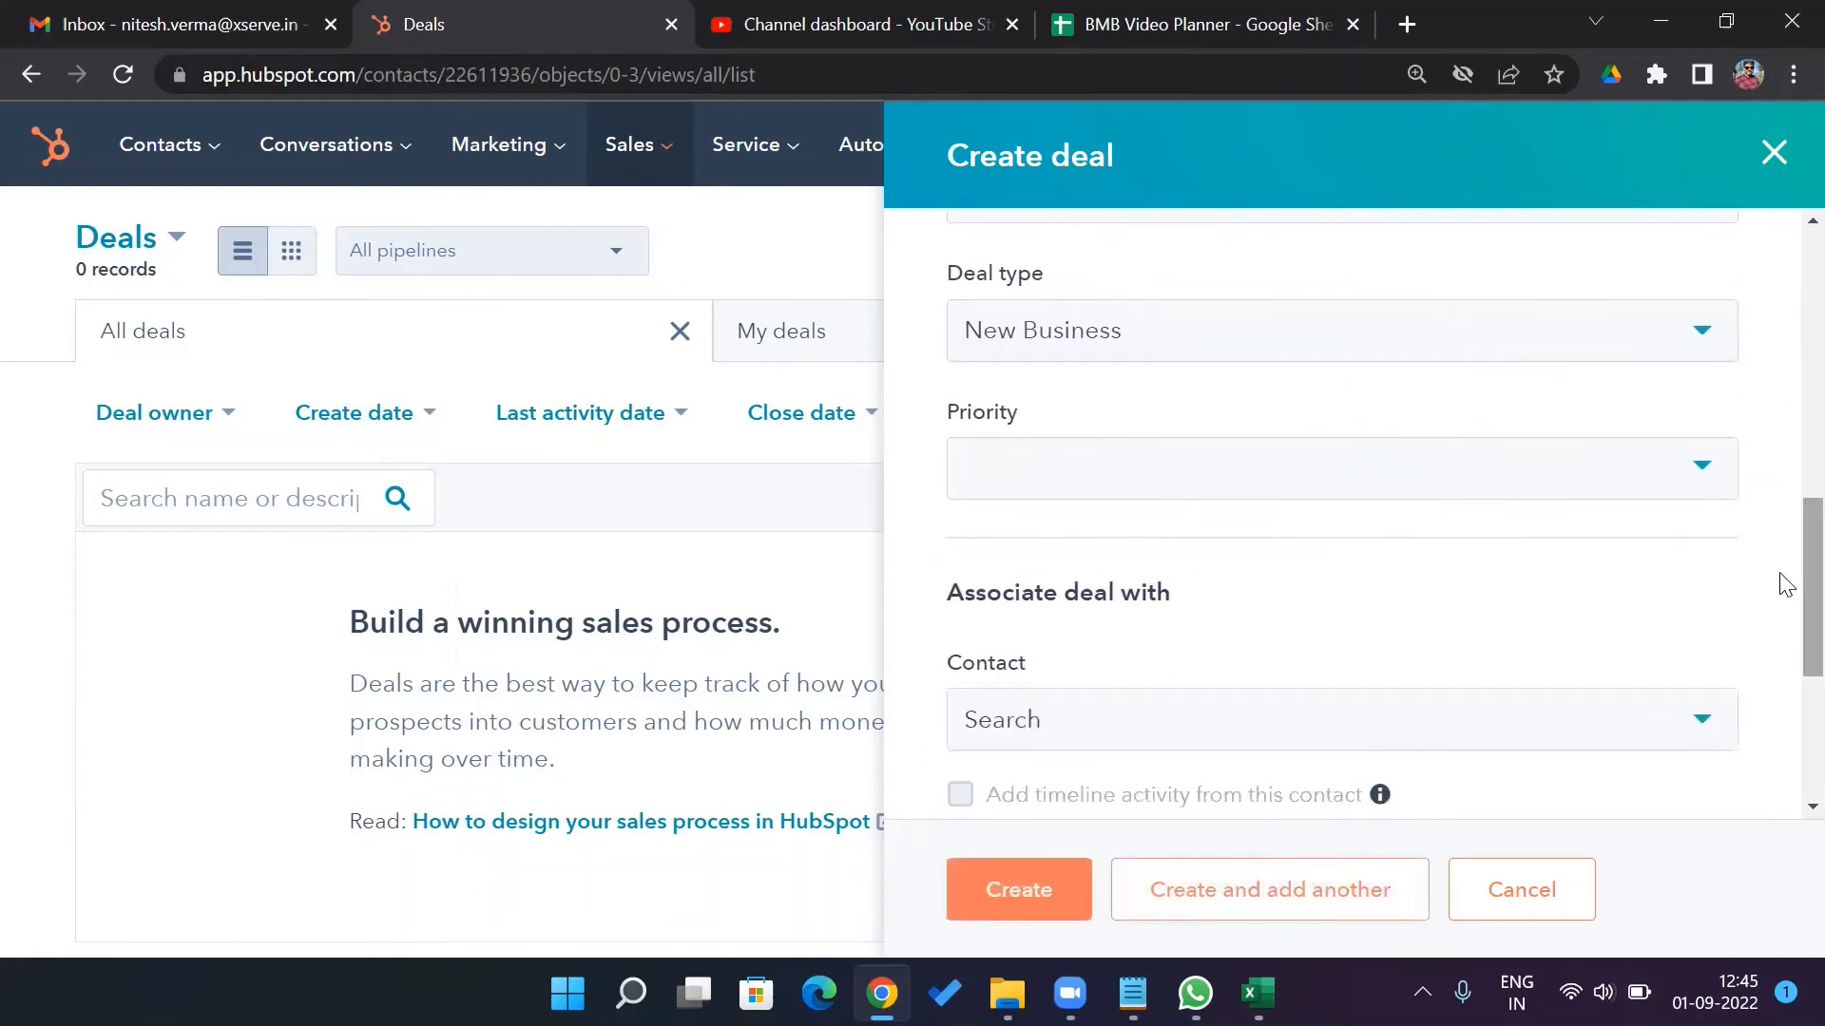
{"action": "left_click", "coordinate": [1716, 484]}
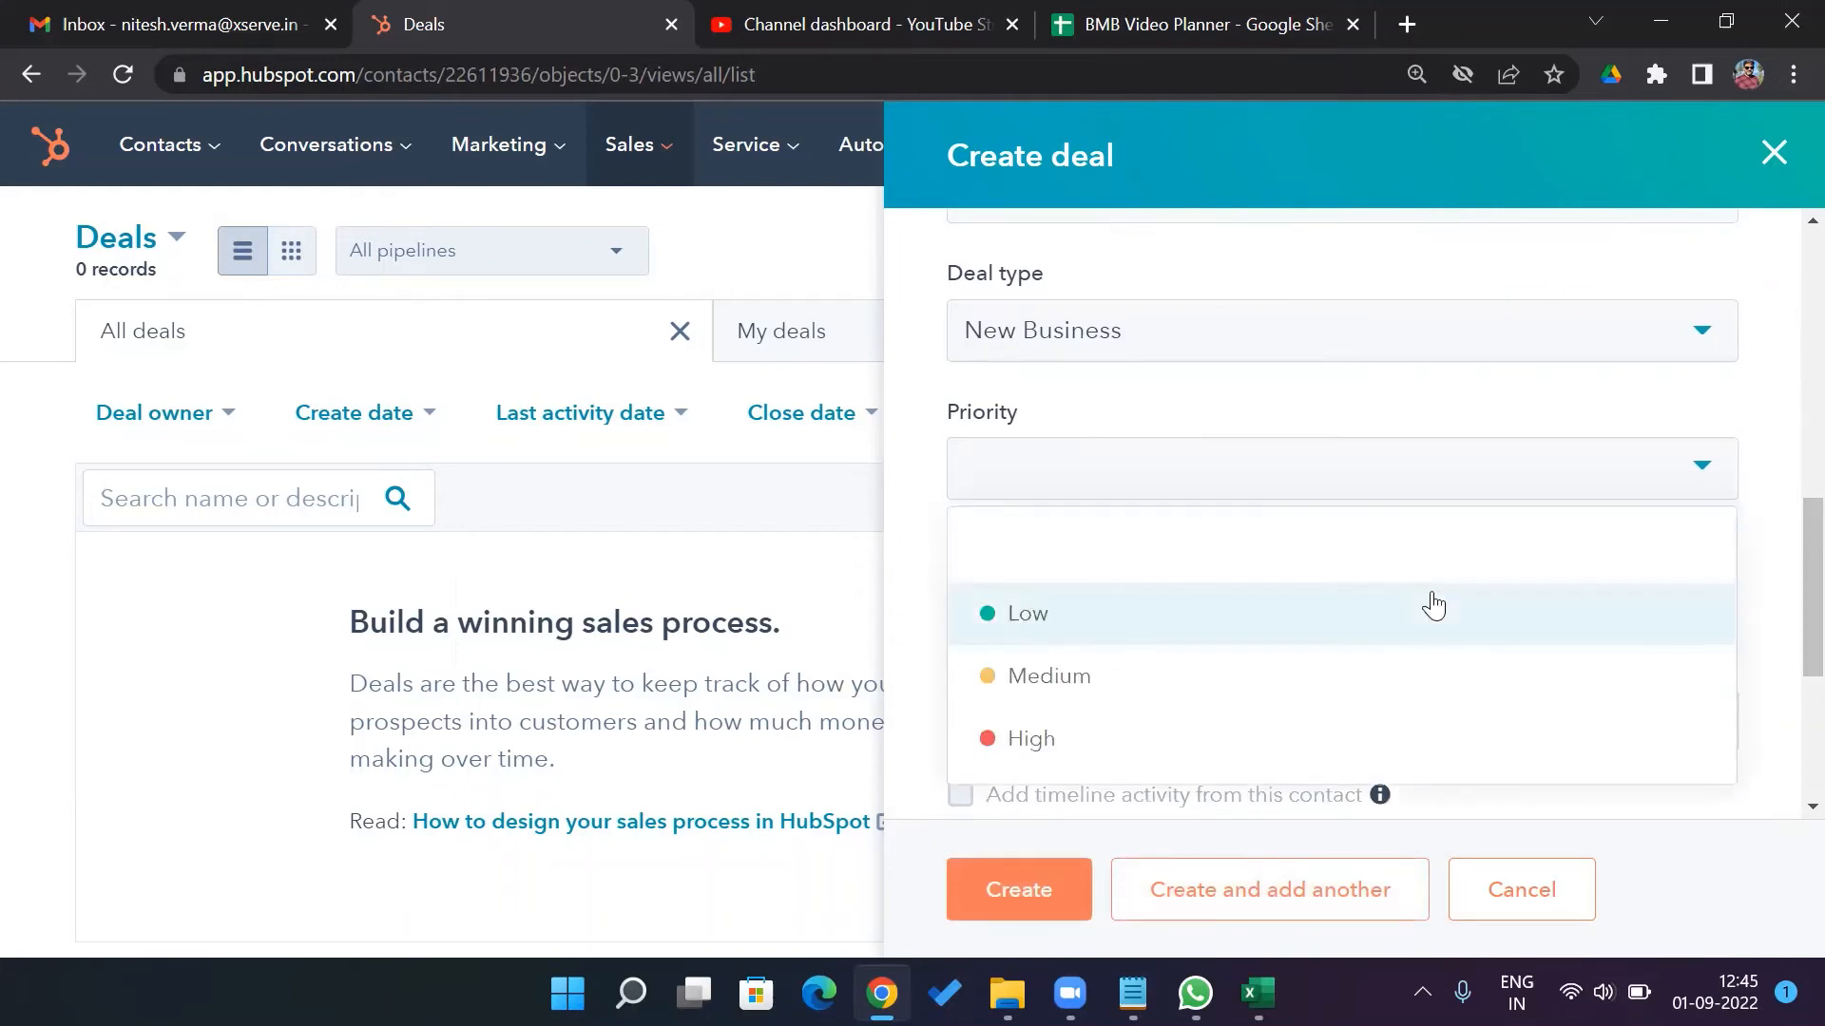
{"action": "left_click", "coordinate": [1360, 678]}
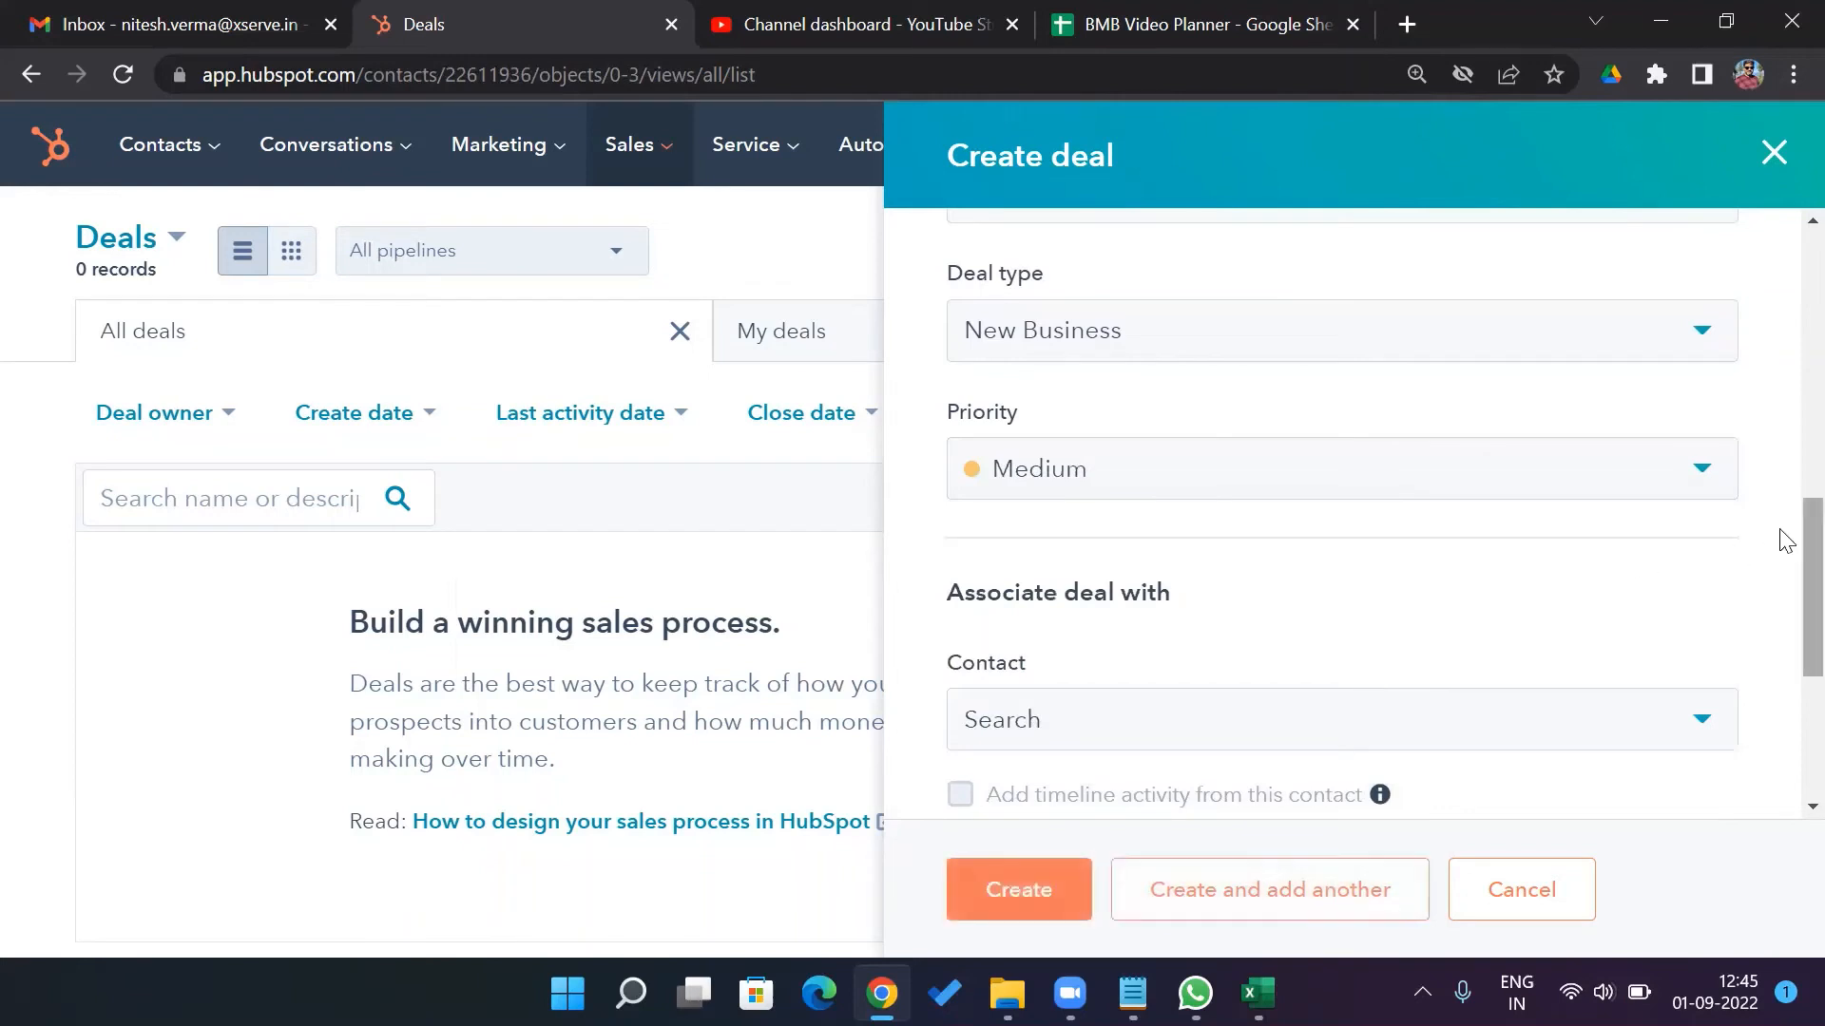
{"action": "scroll", "coordinate": [1782, 571], "scroll_direction": "down", "scroll_amount": 3}
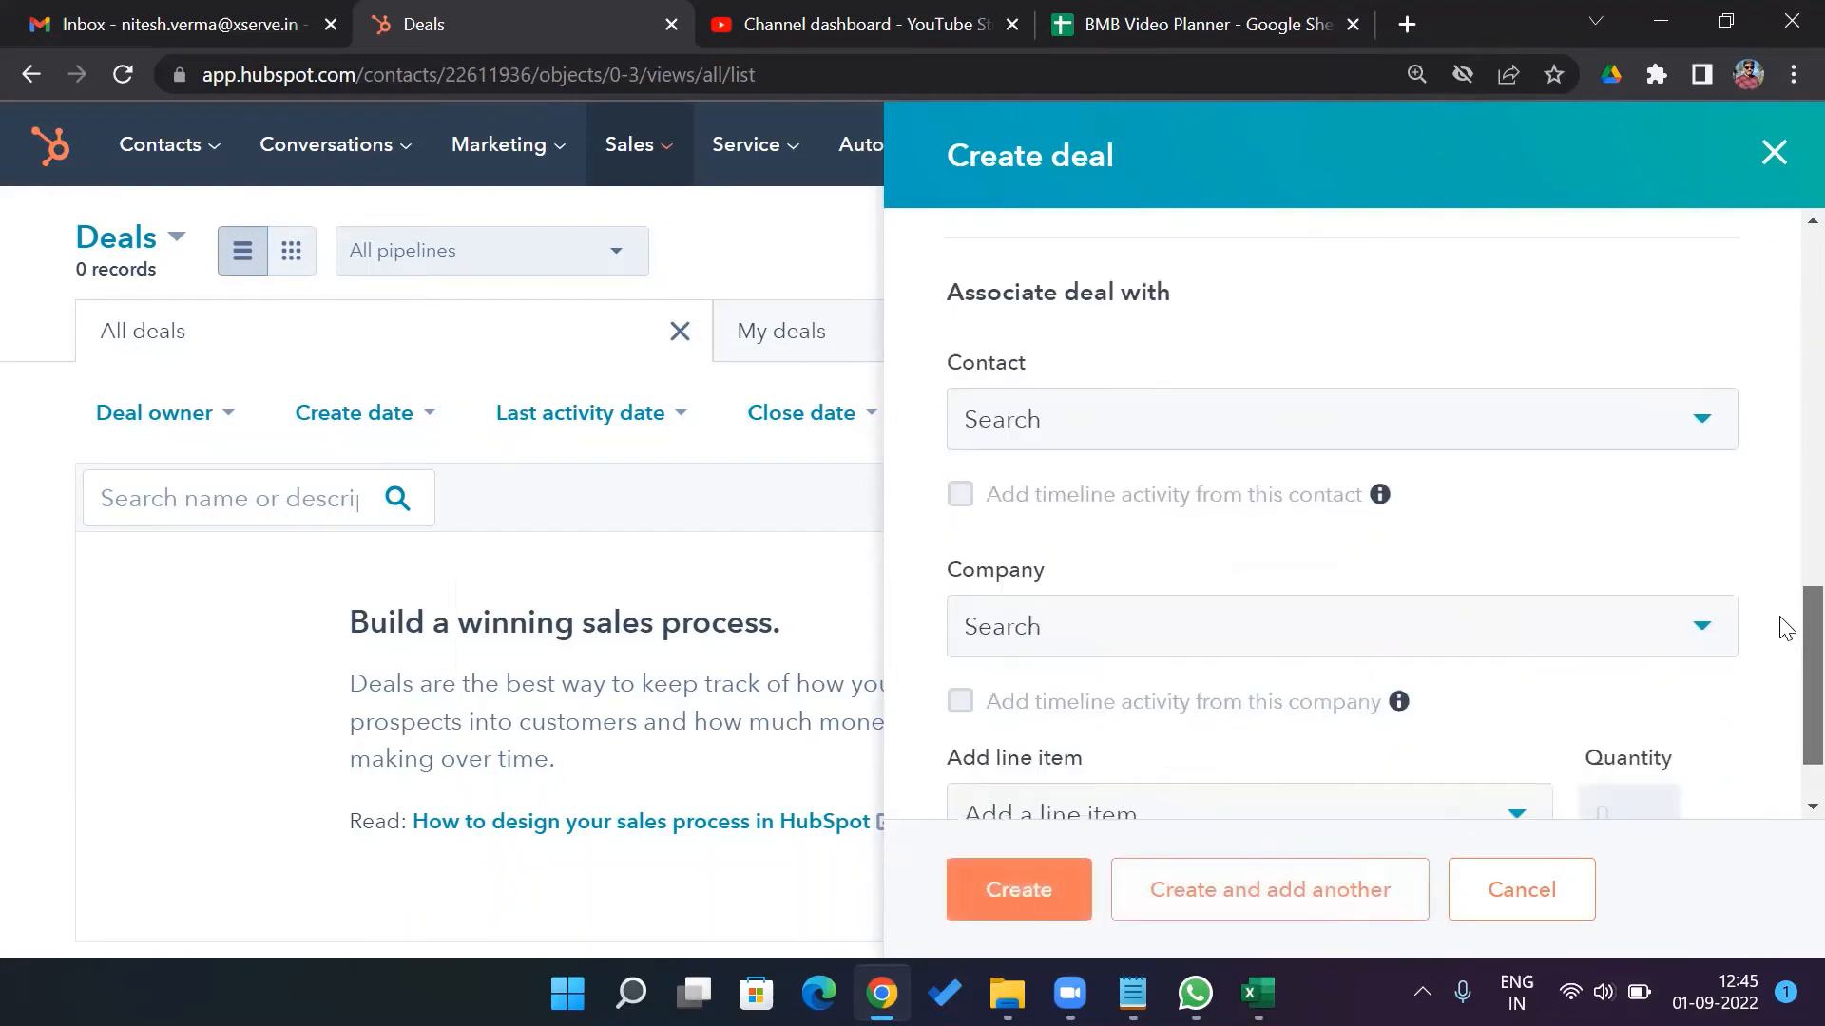
Search for and associate the contact with the deal, then clear the search
{"action": "left_click", "coordinate": [1704, 430]}
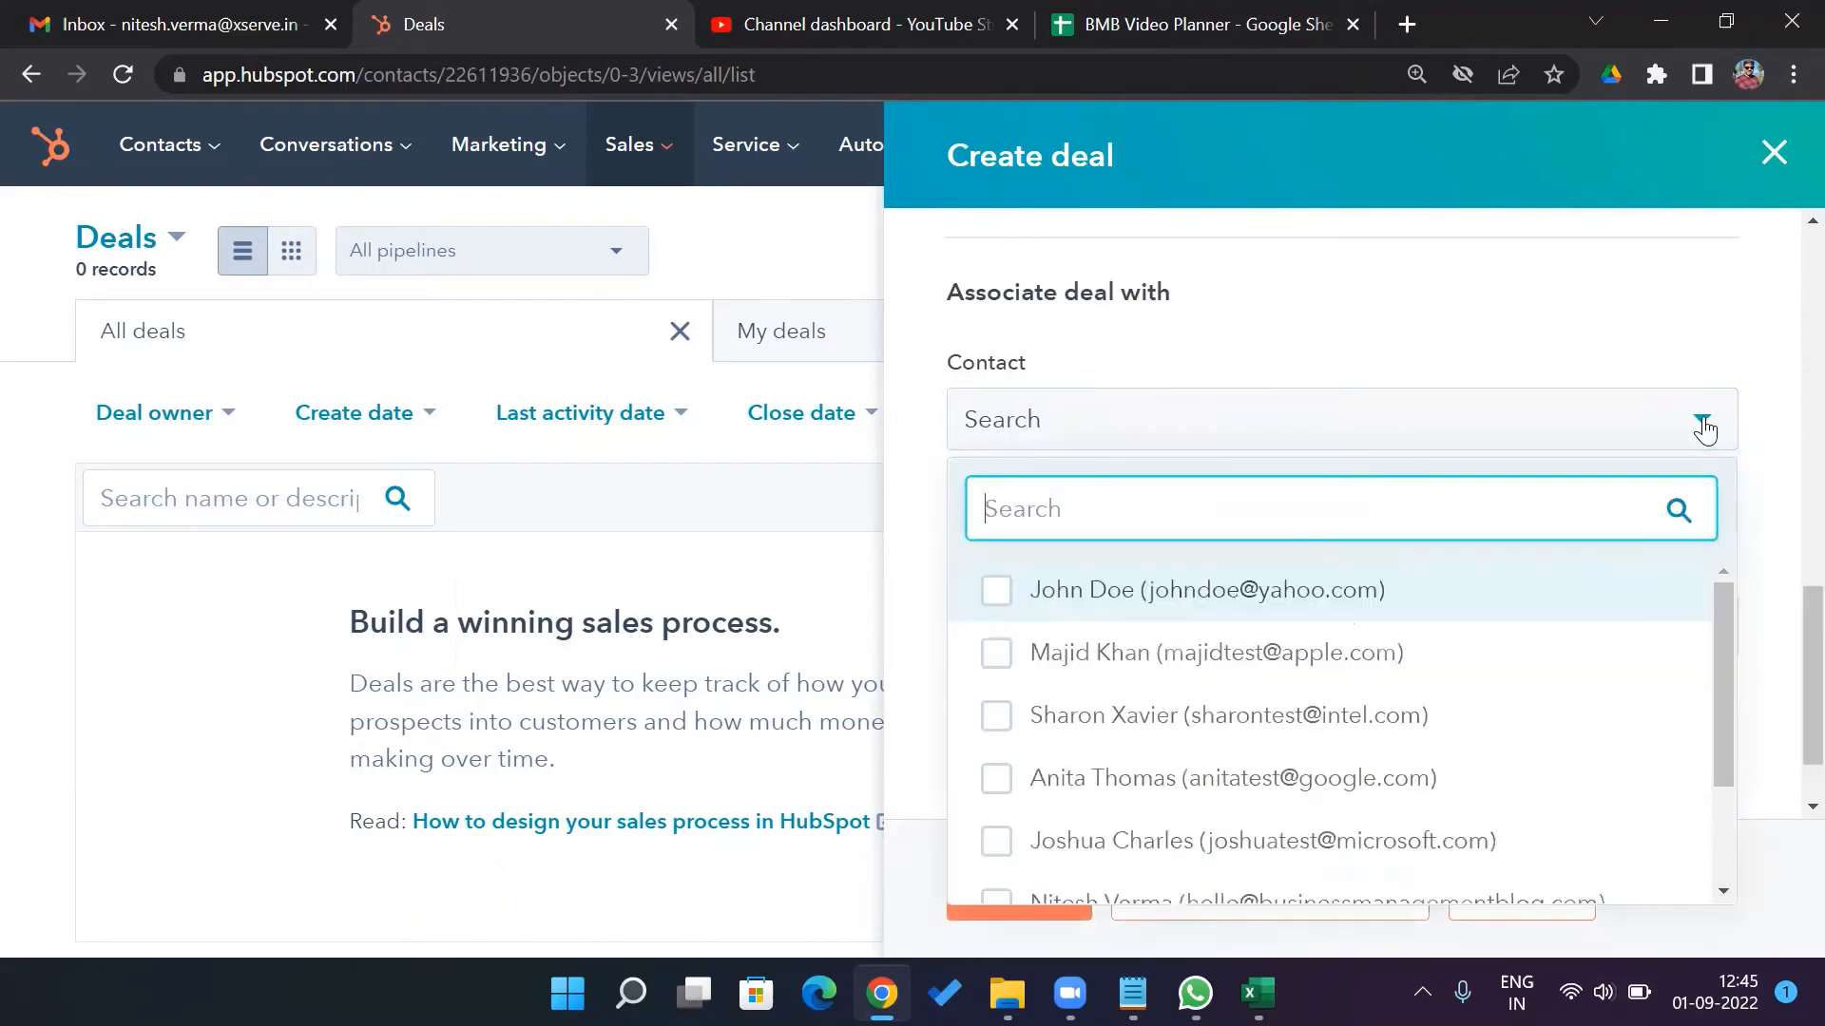
{"action": "type", "text": "nit"}
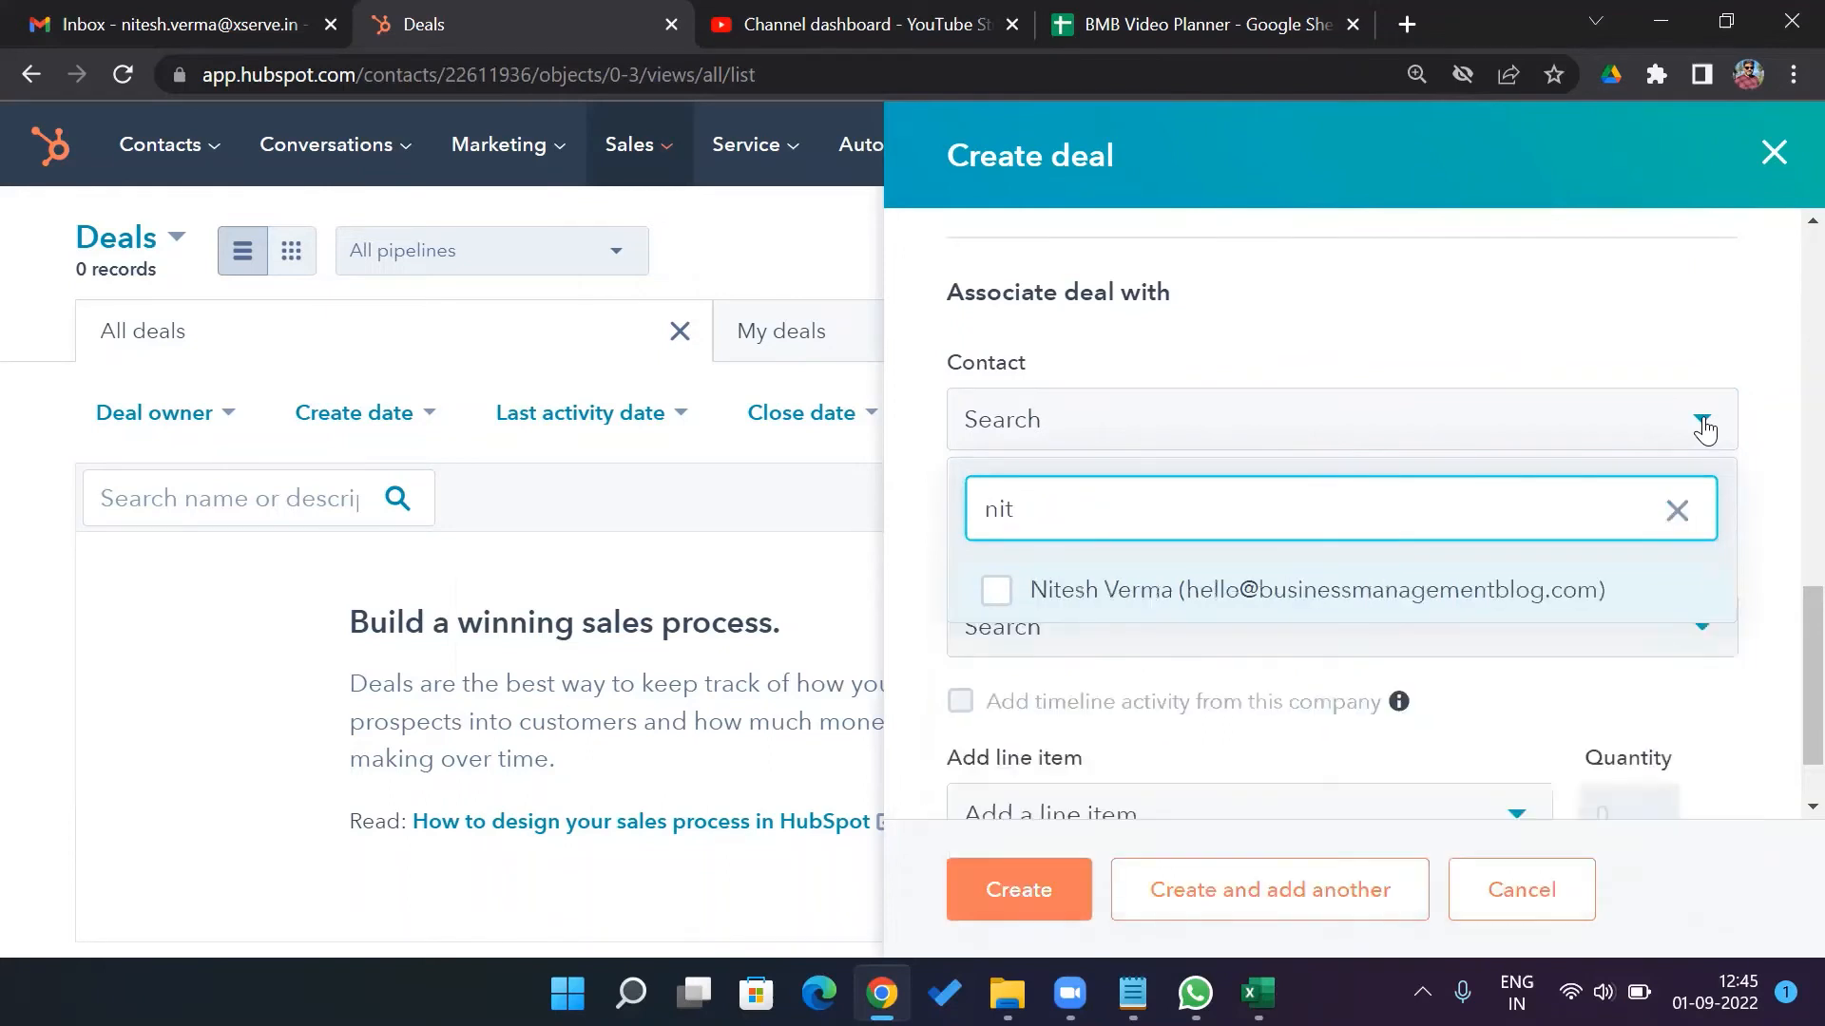
{"action": "left_click", "coordinate": [1333, 604]}
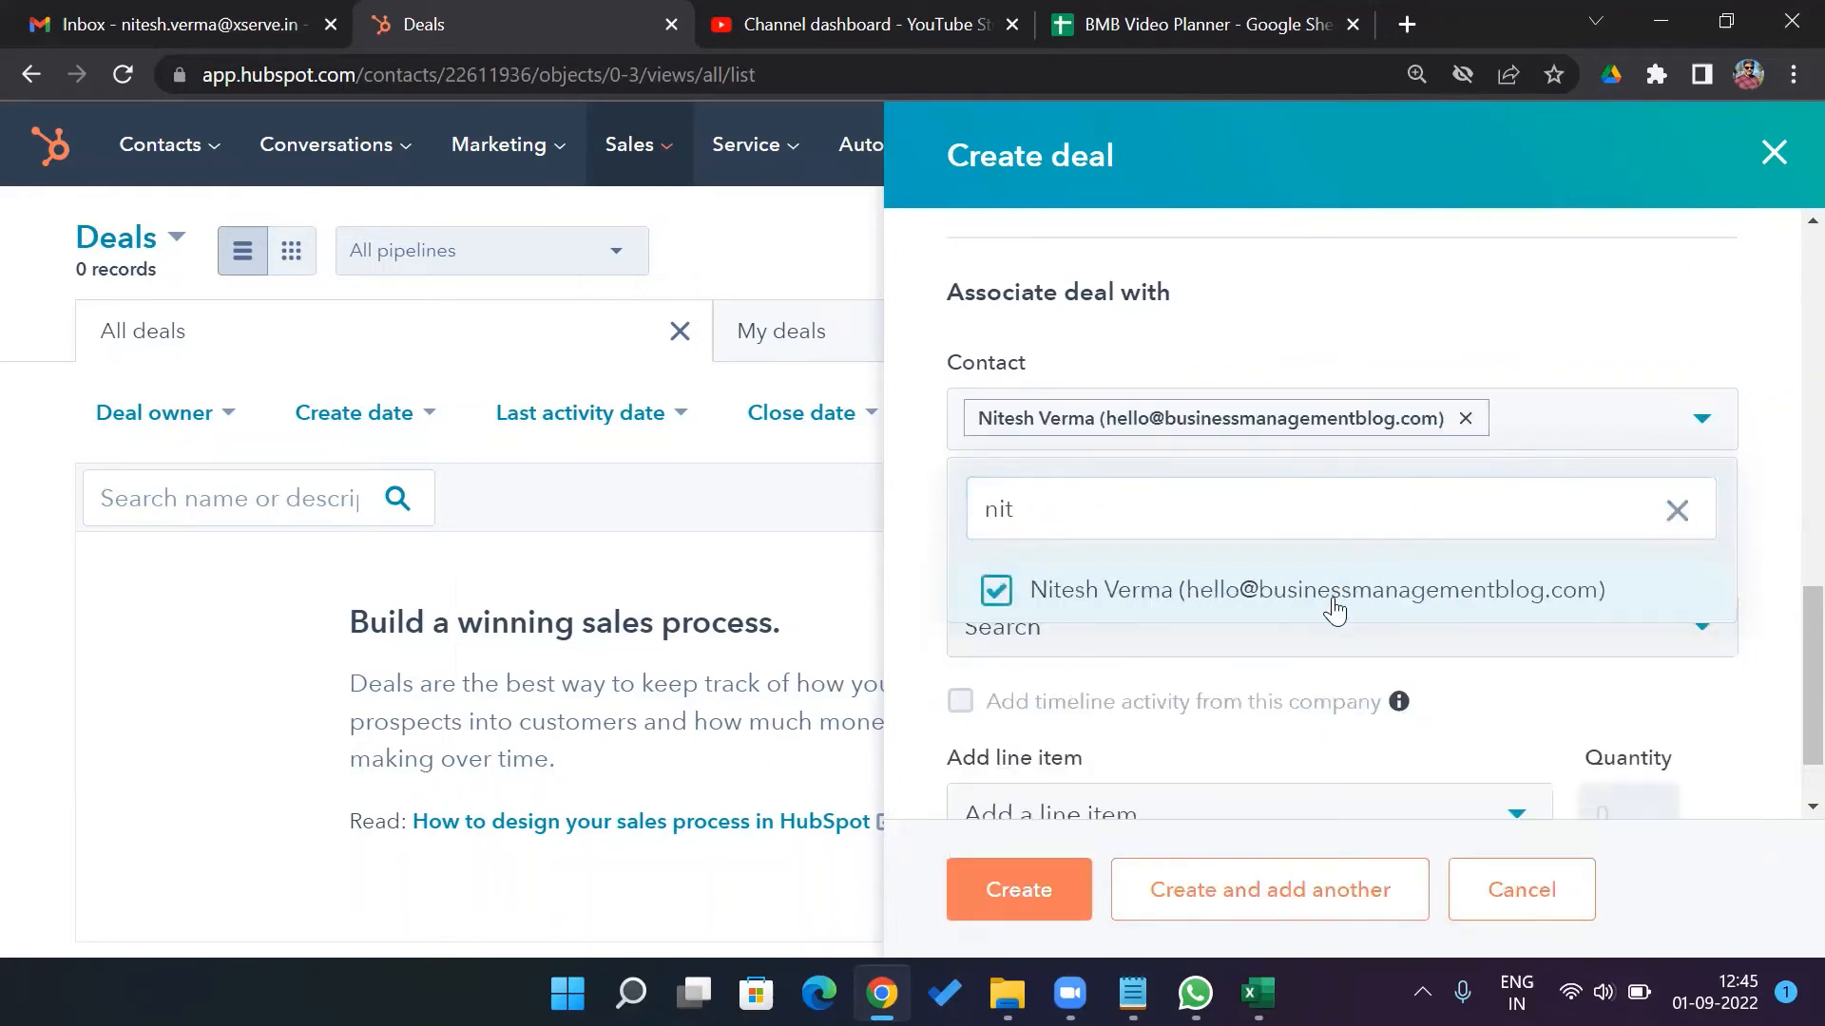
{"action": "left_click", "coordinate": [1677, 509]}
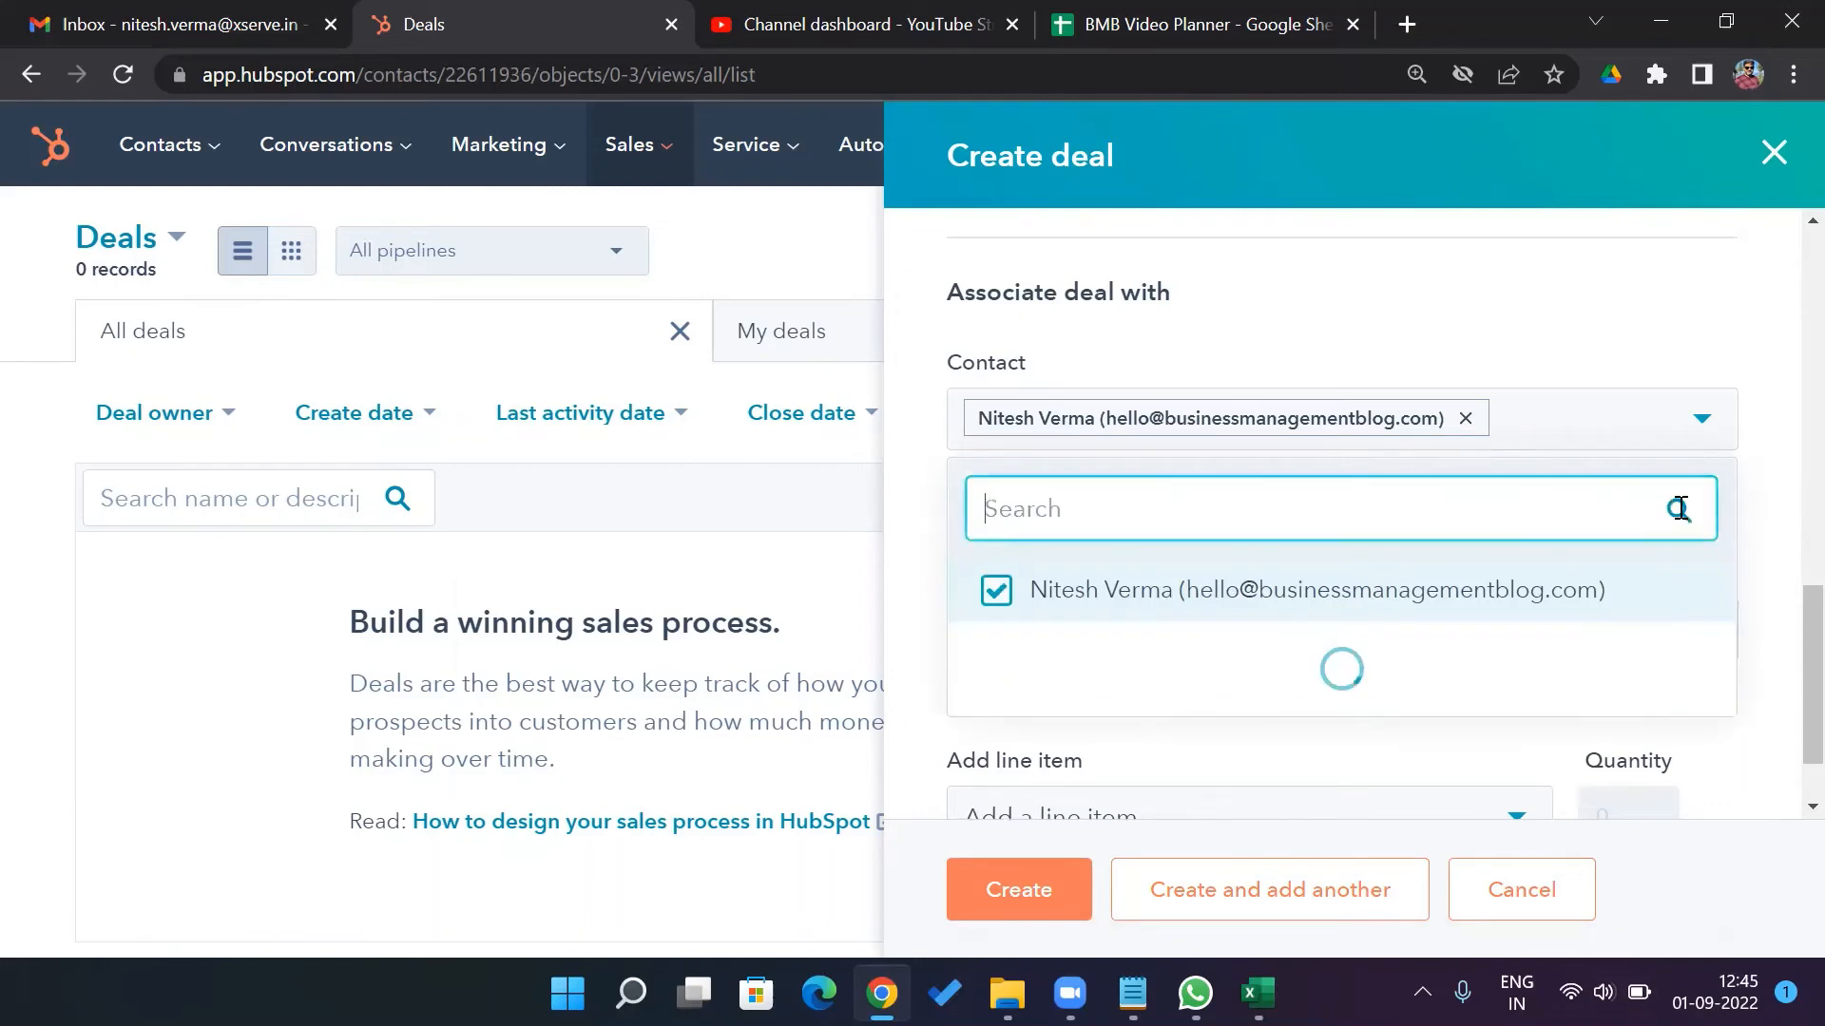
{"action": "left_click", "coordinate": [1777, 577]}
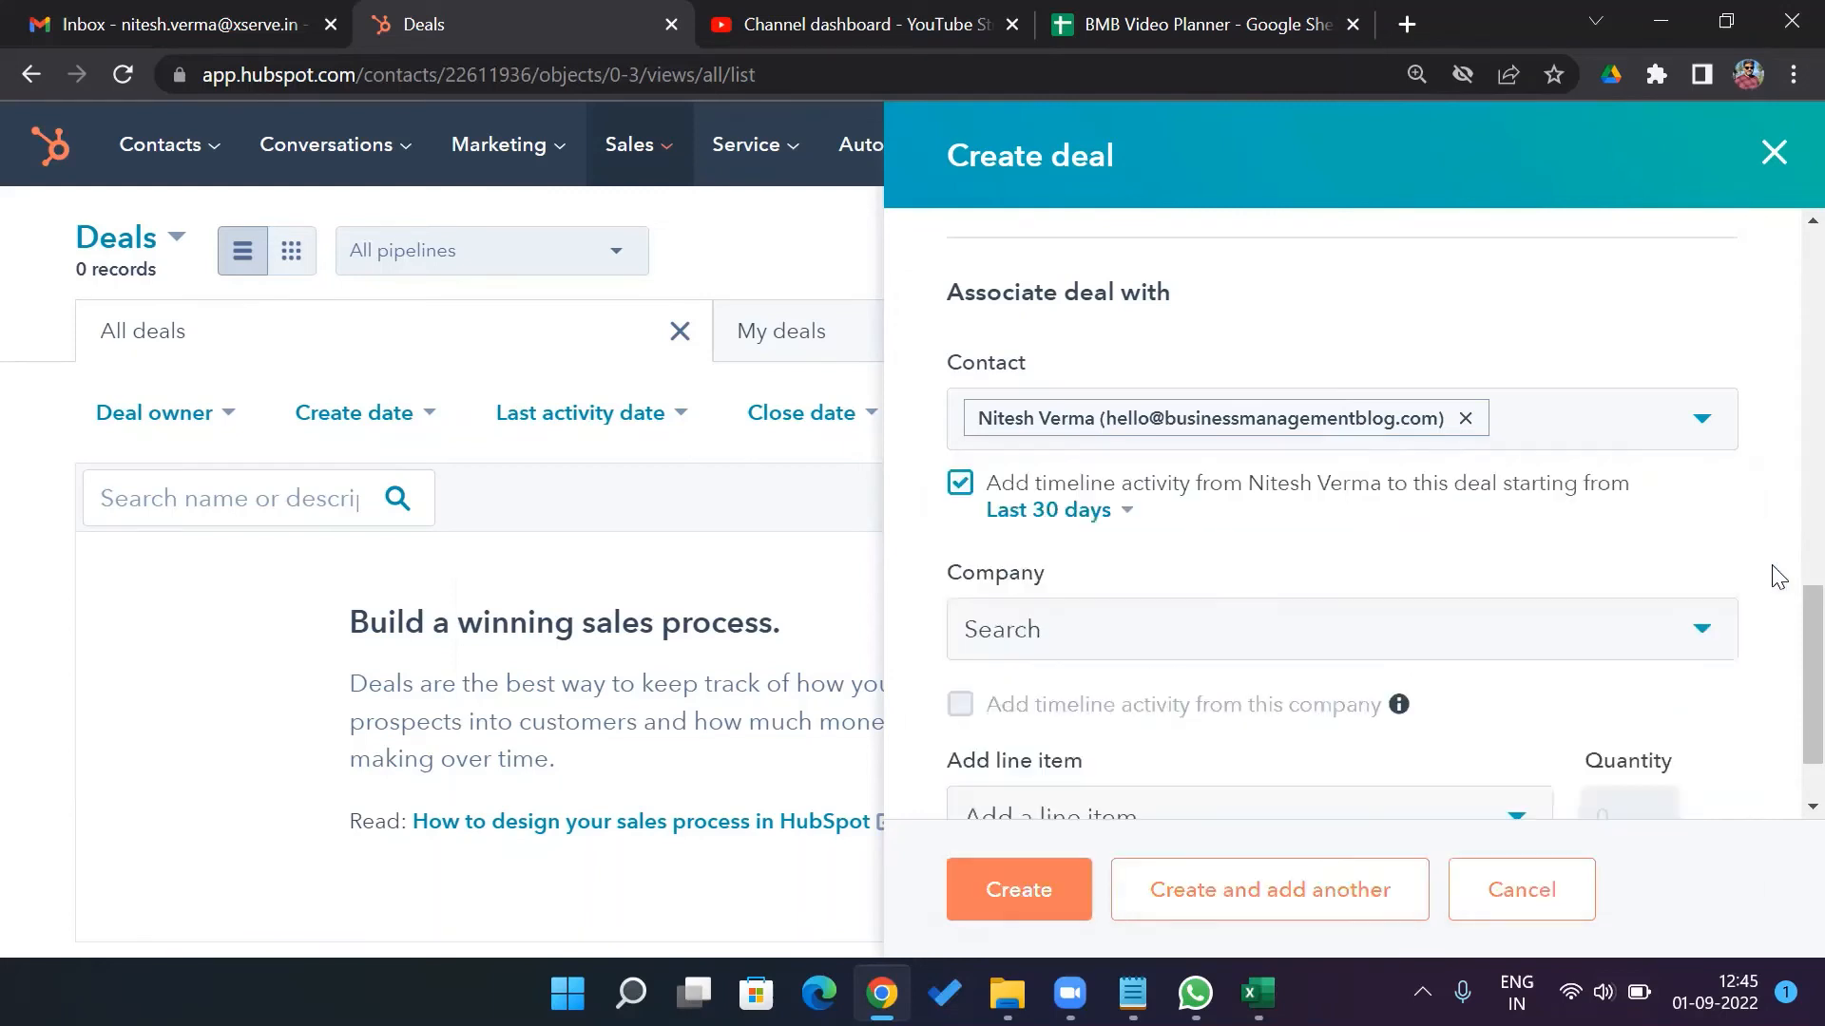
{"action": "scroll", "coordinate": [1781, 618], "scroll_direction": "down", "scroll_amount": 1}
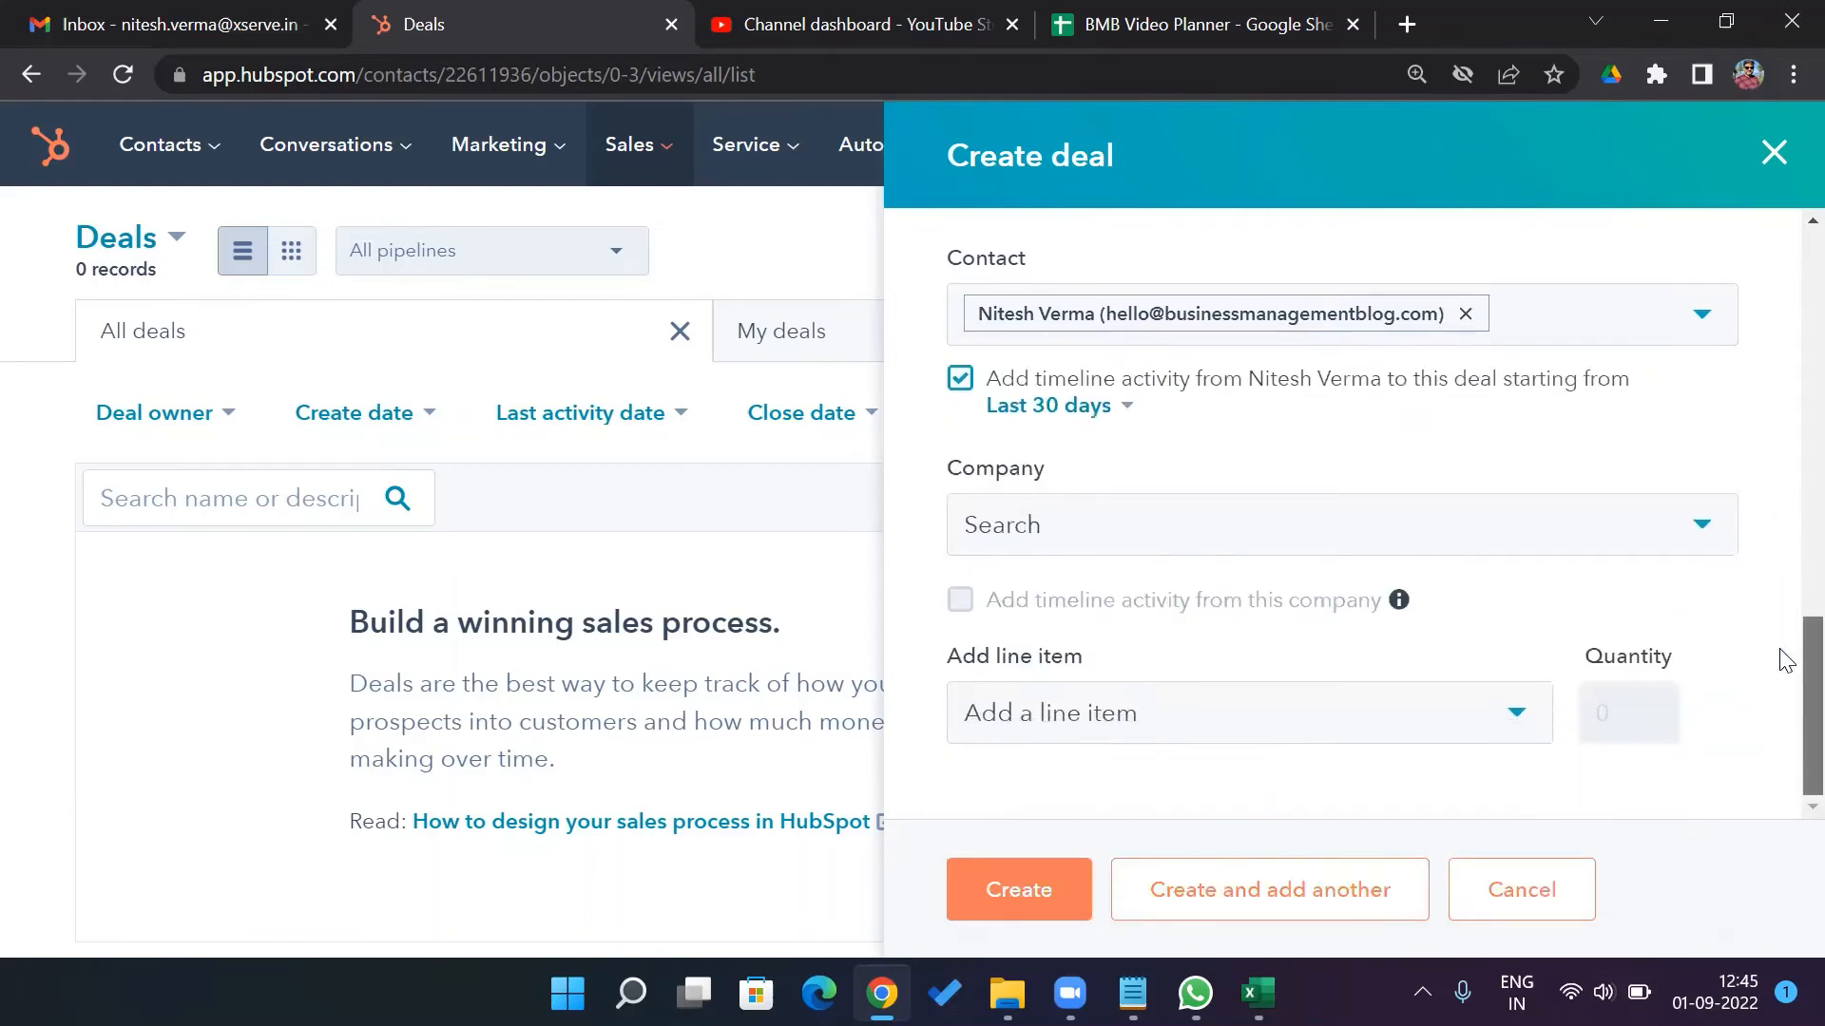
Associate the company Business Management Blog and leave line items empty
{"action": "left_click", "coordinate": [1704, 529]}
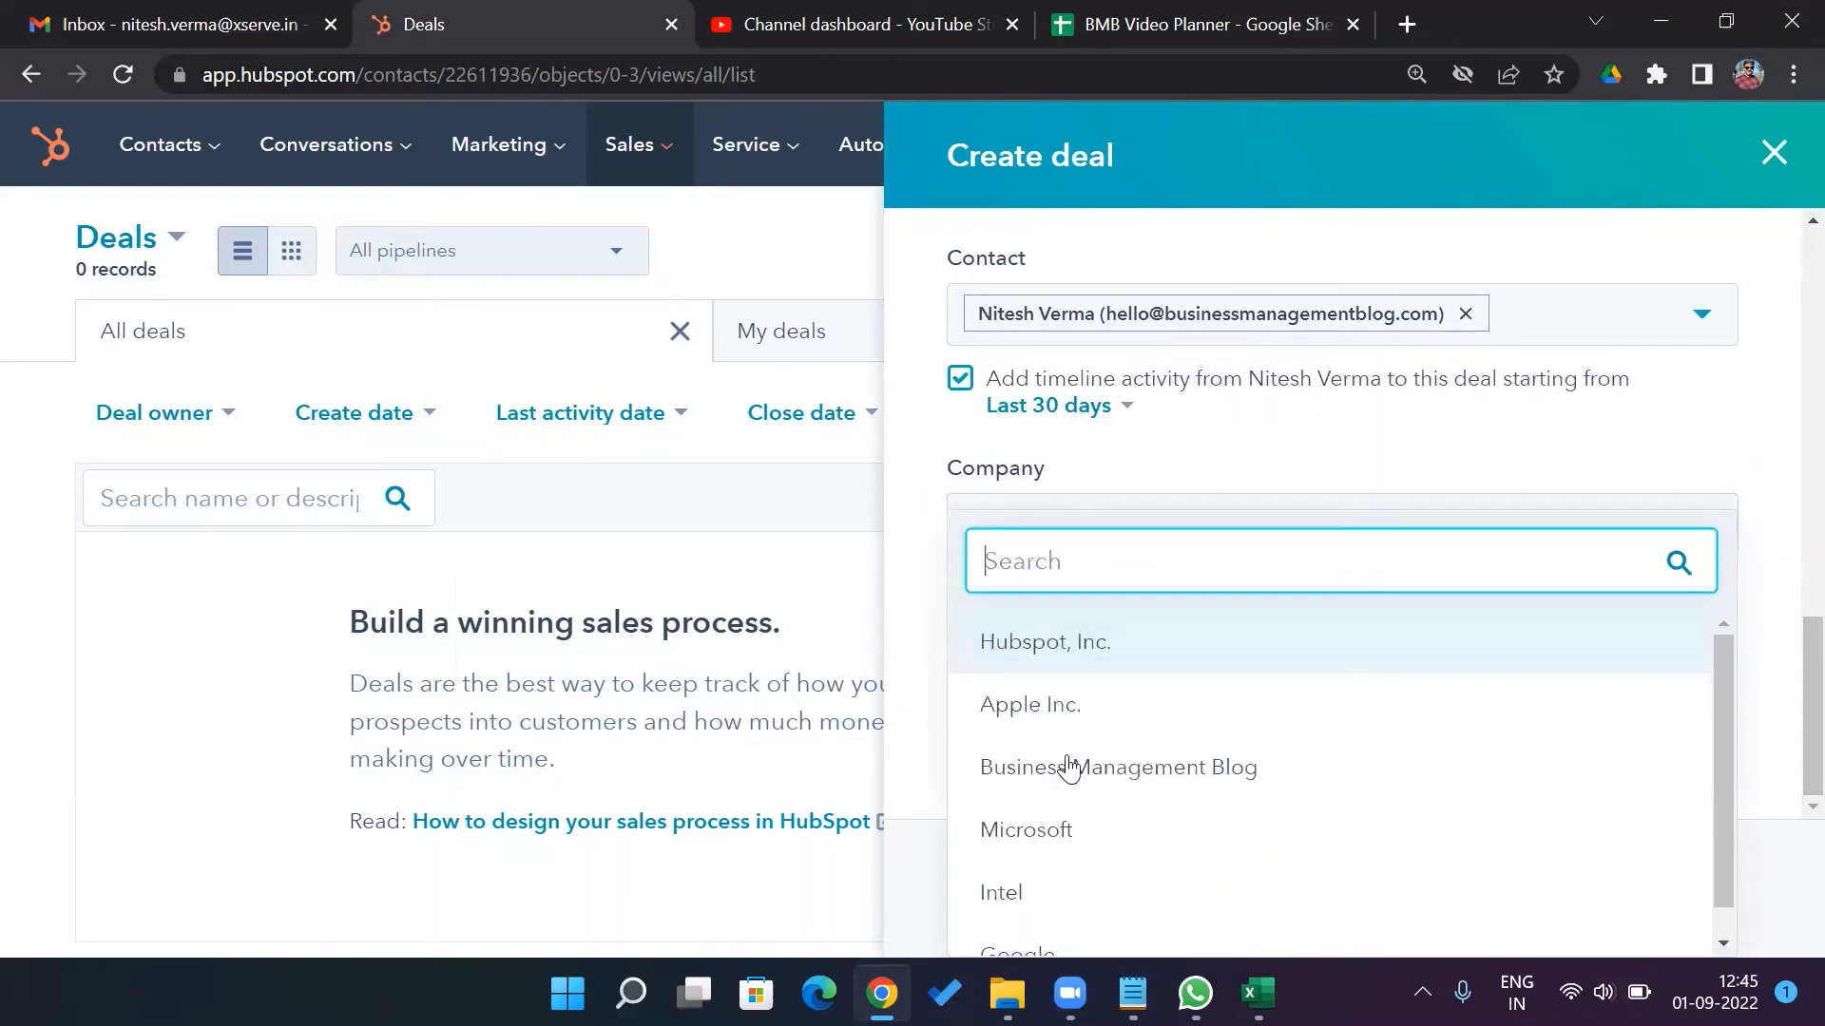
{"action": "left_click", "coordinate": [1068, 768]}
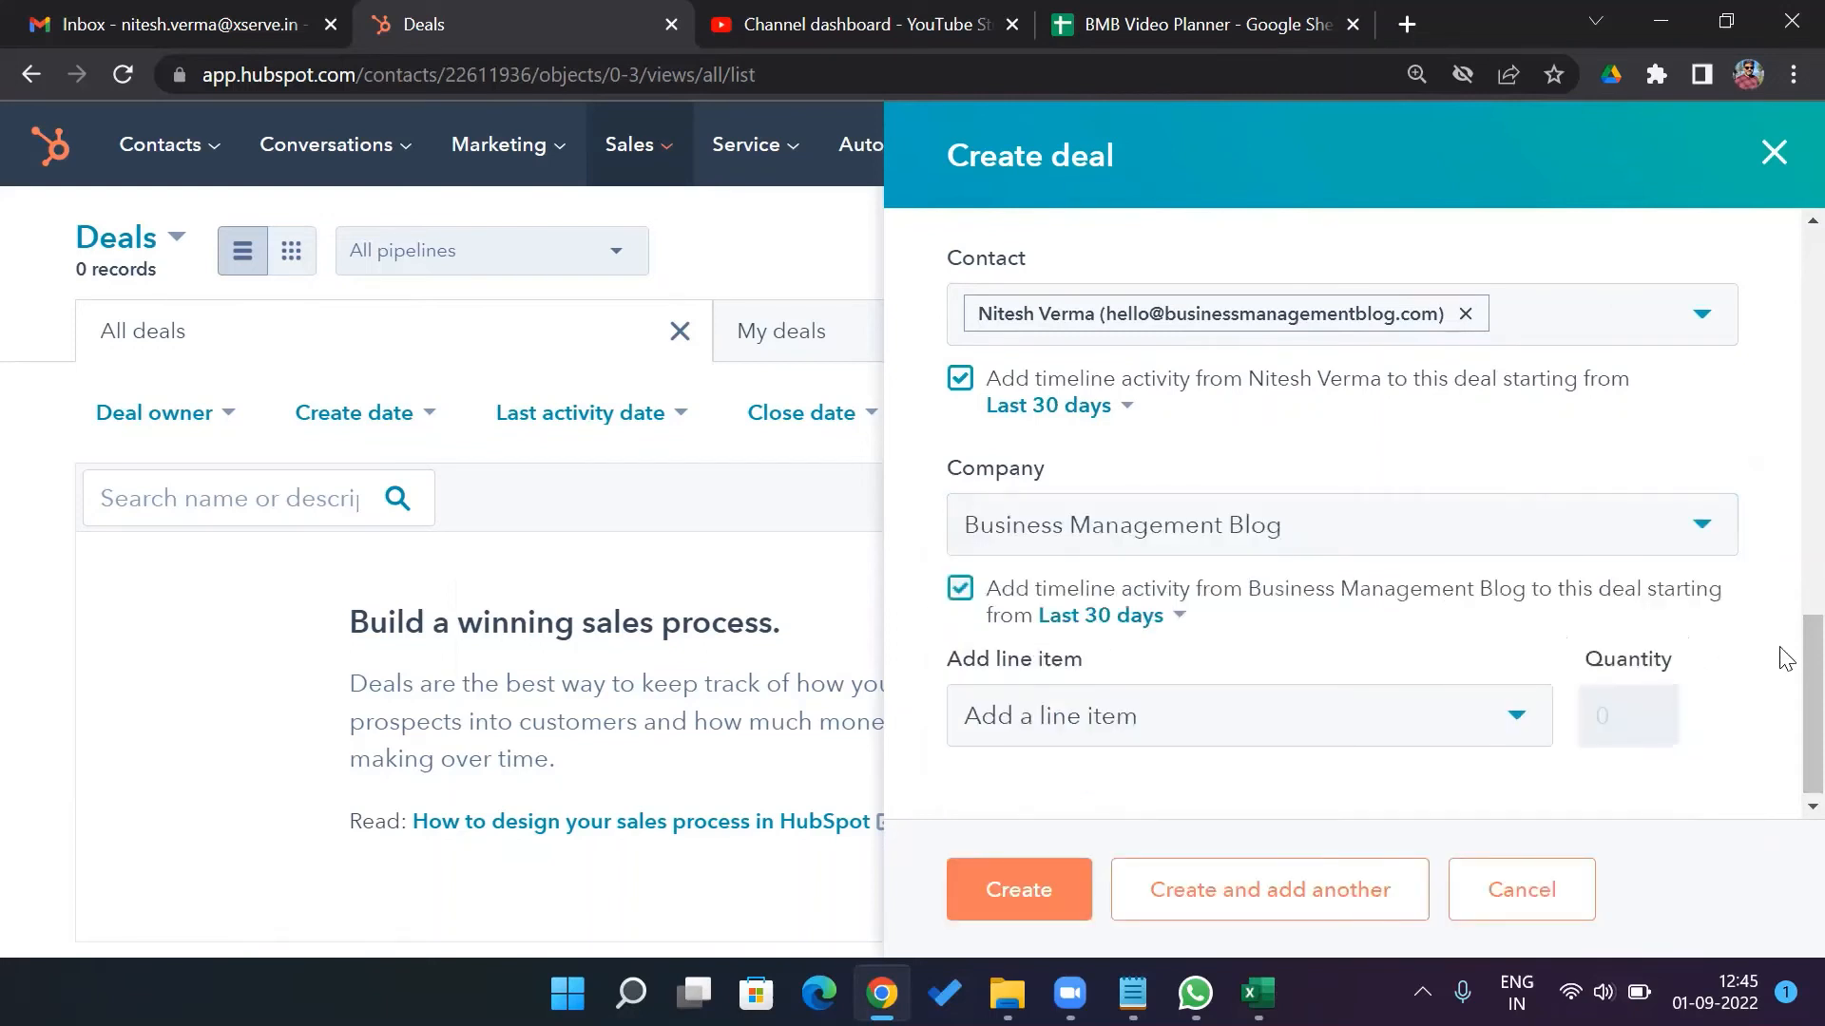
{"action": "left_click", "coordinate": [1515, 715]}
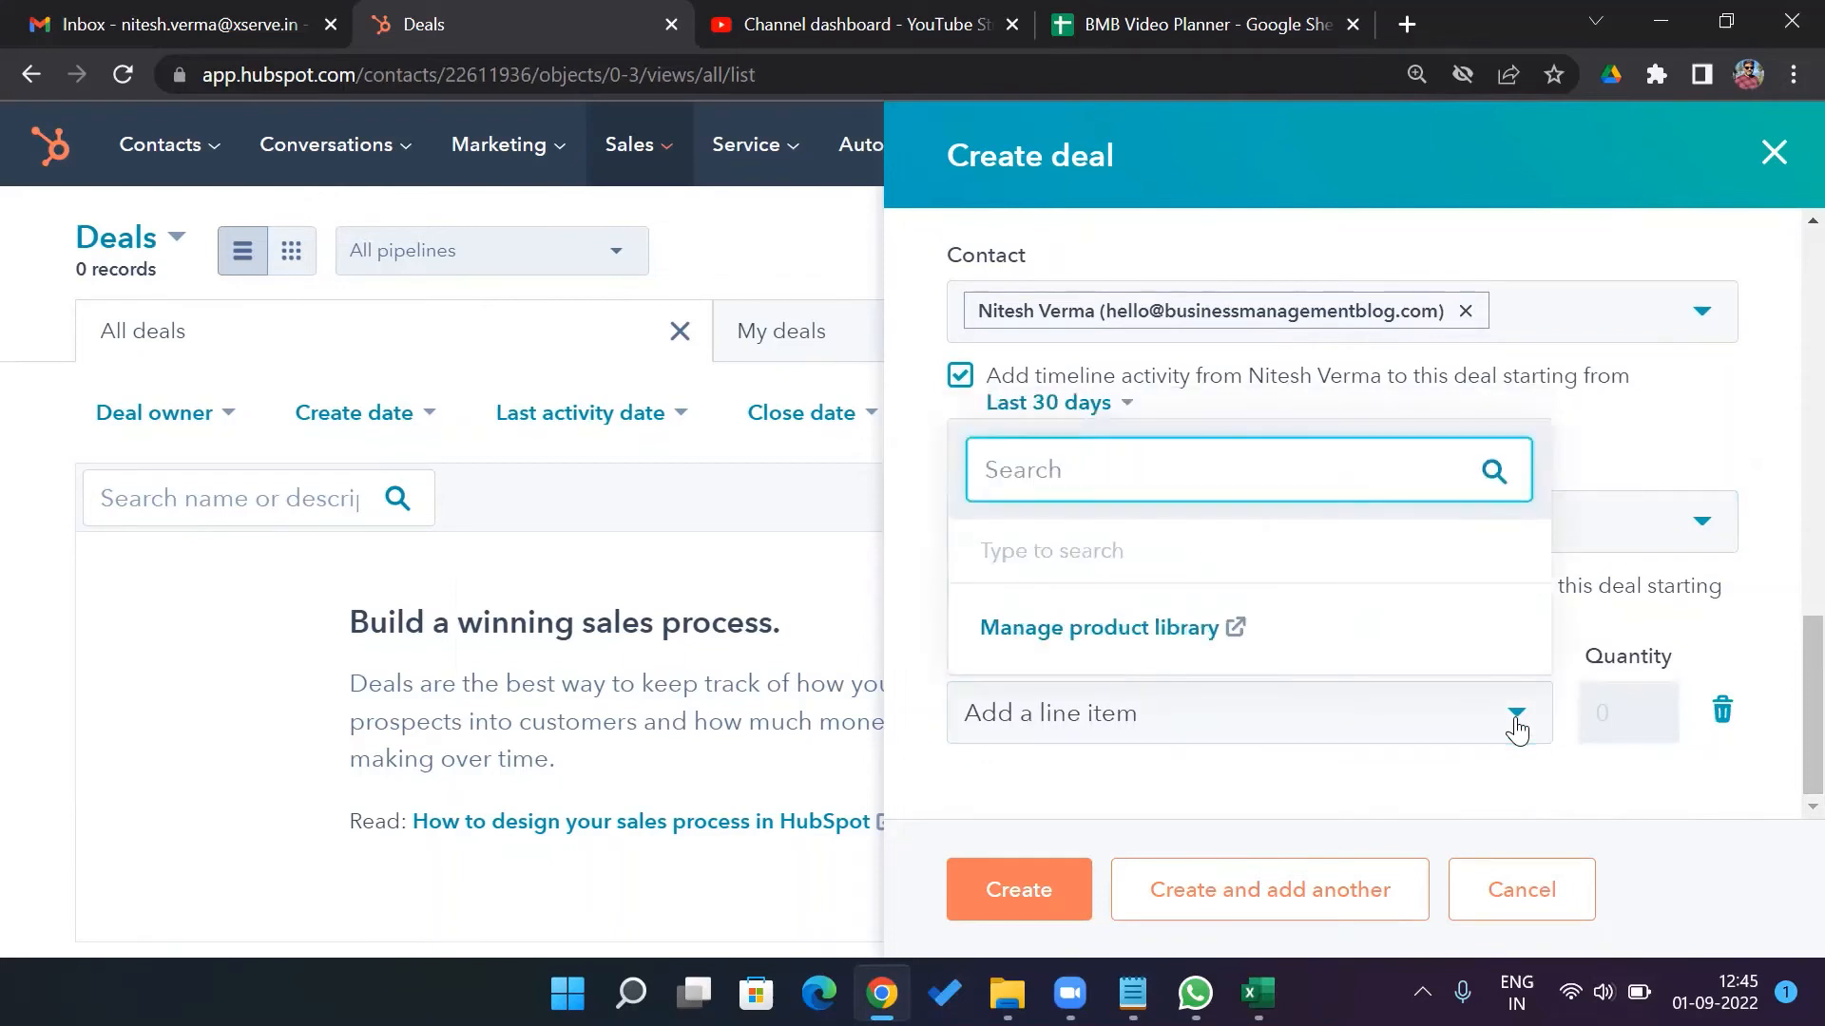
{"action": "left_click", "coordinate": [1445, 775]}
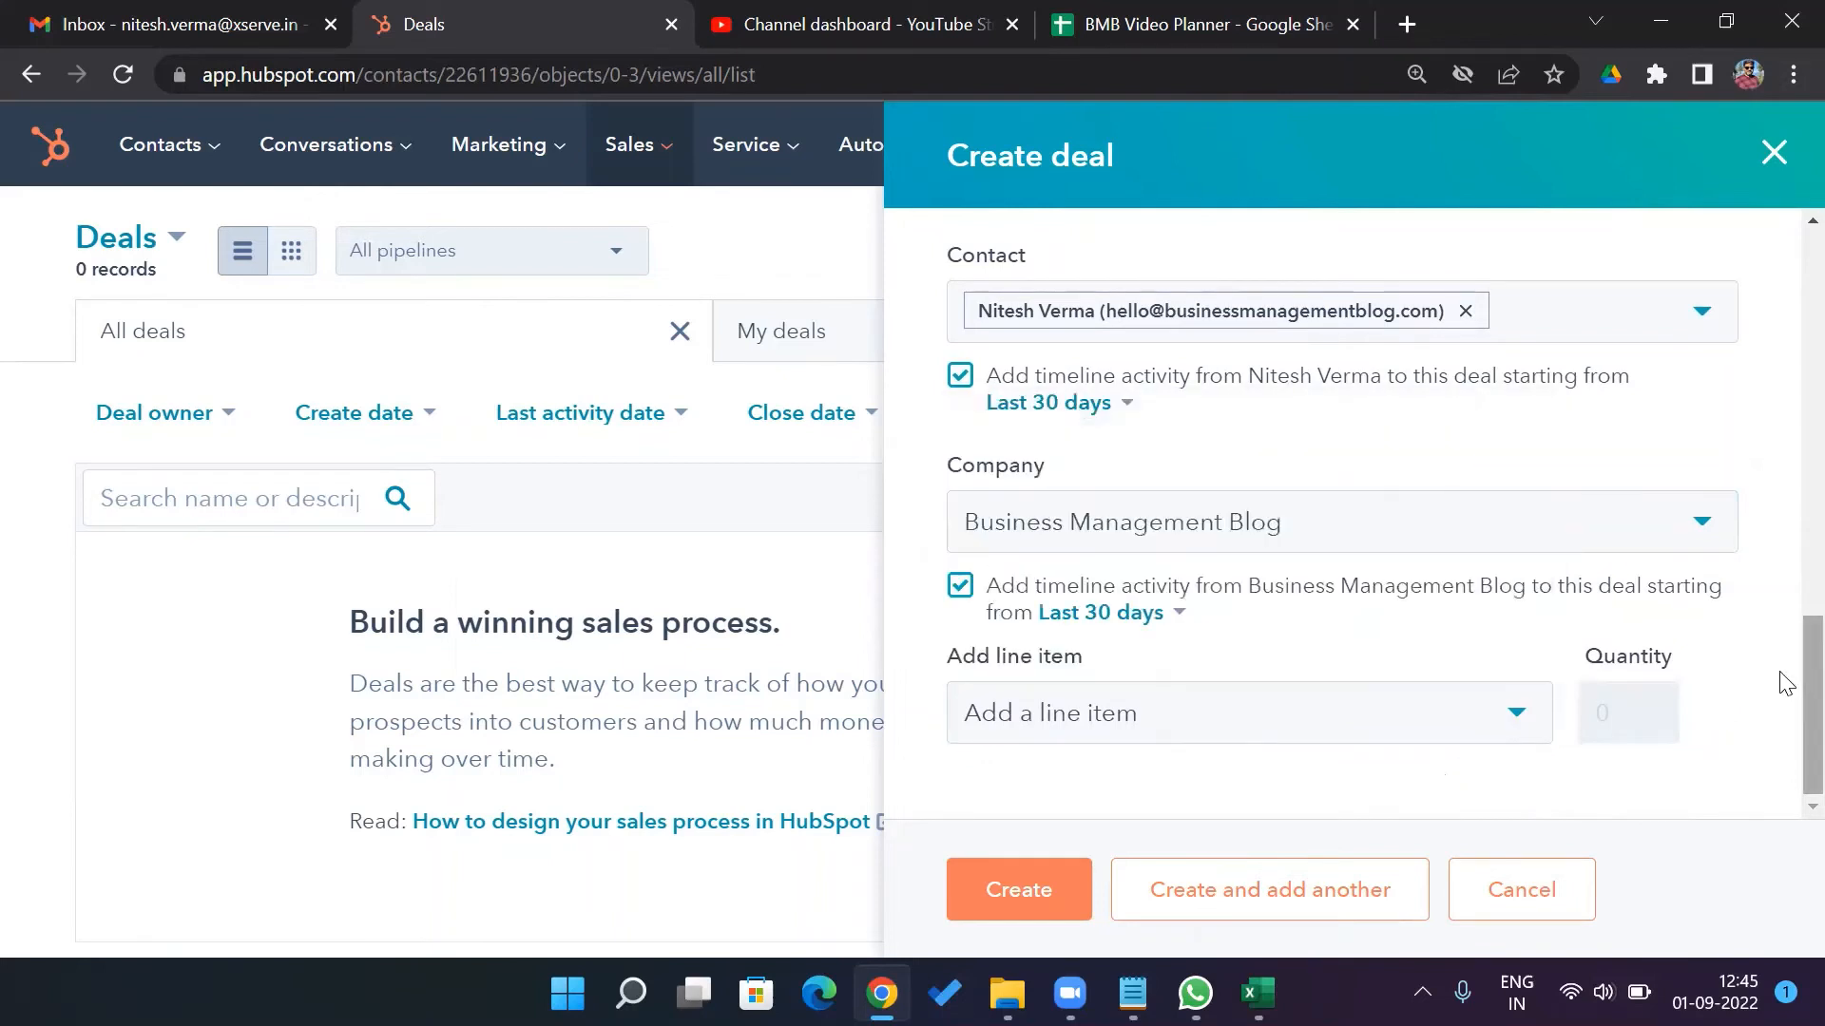
Create the deal and save the note 'Send company profile with related case studies by the end of the week.' with a follow-up task
{"action": "left_click", "coordinate": [1020, 891]}
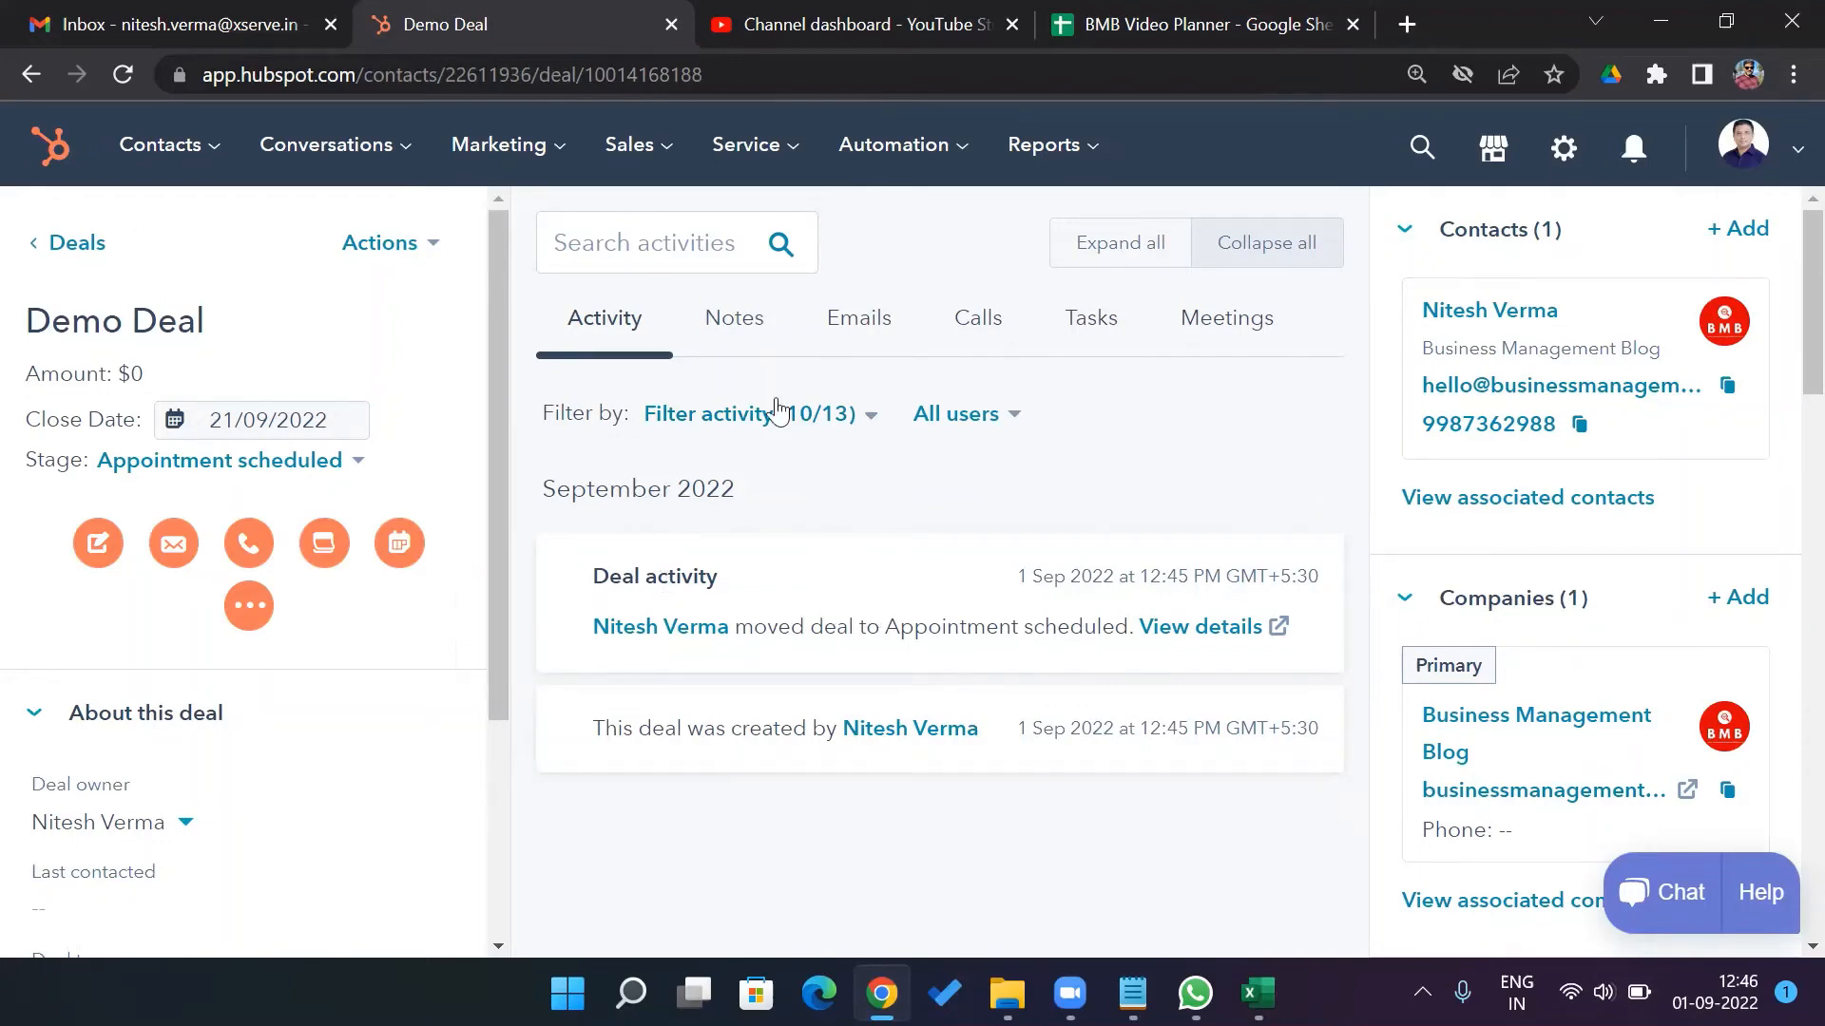
{"action": "left_click", "coordinate": [744, 331]}
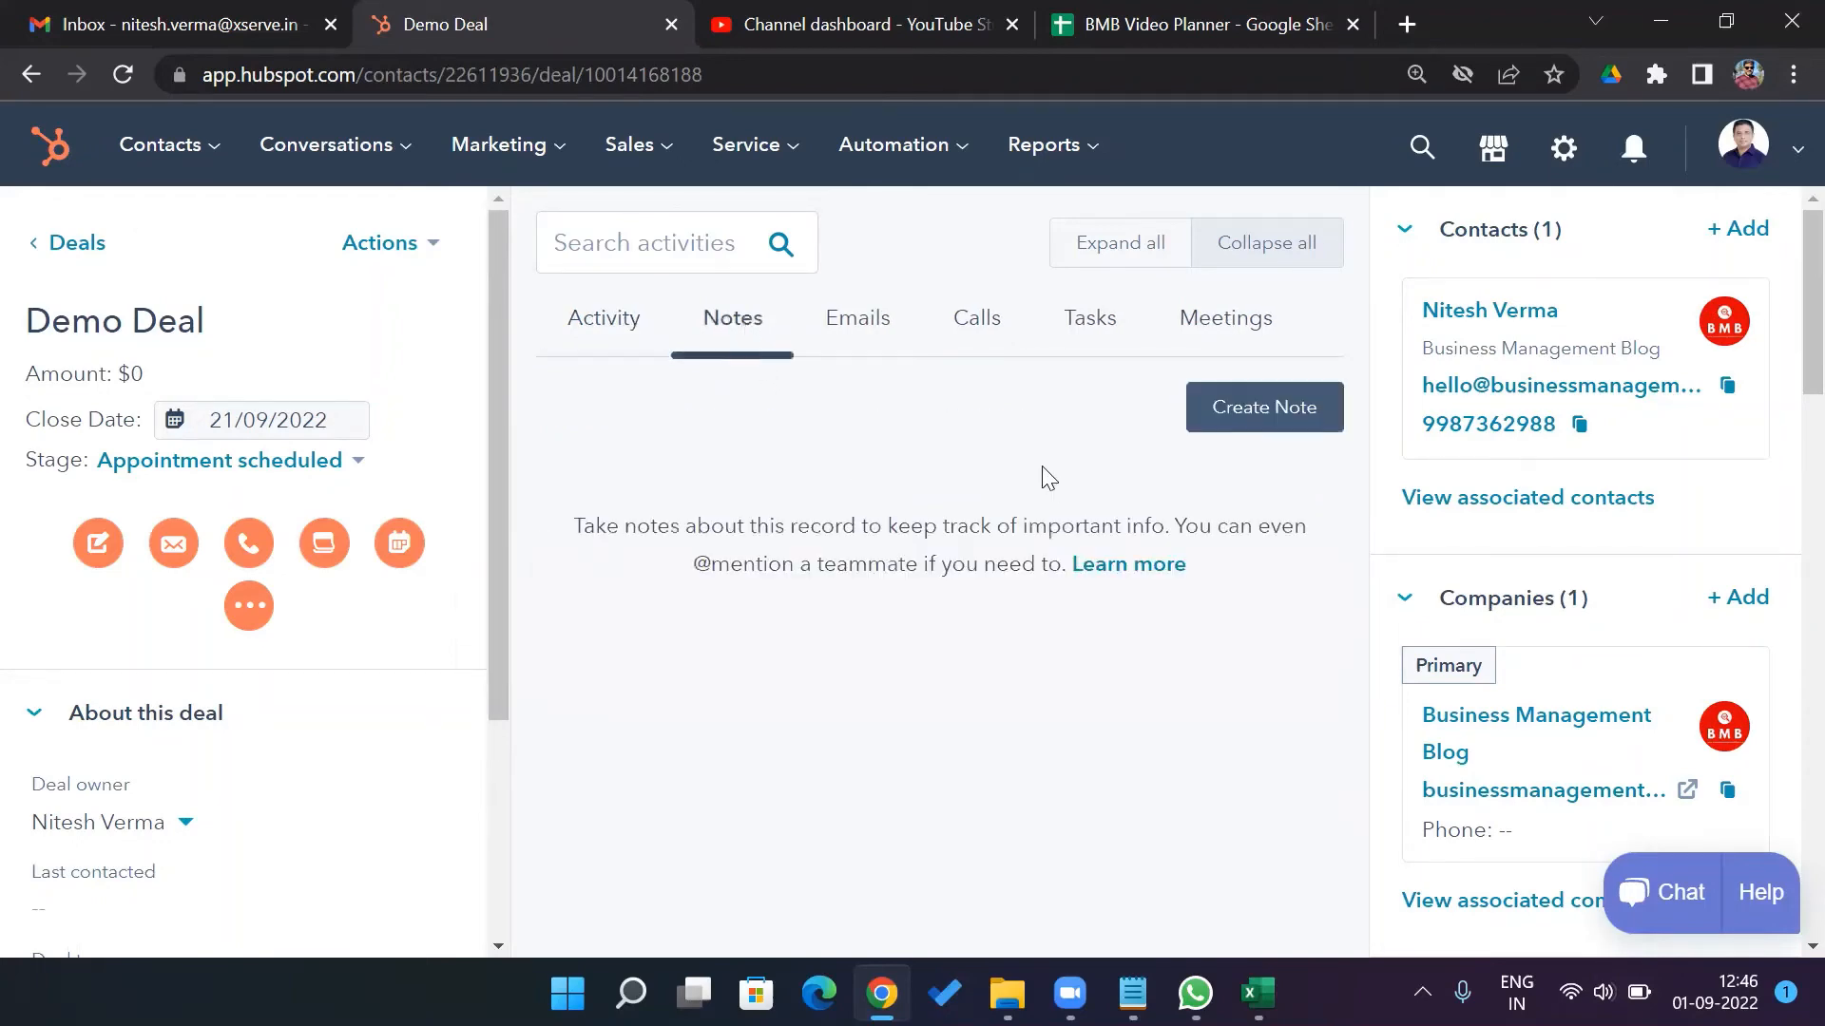
{"action": "left_click", "coordinate": [1254, 416]}
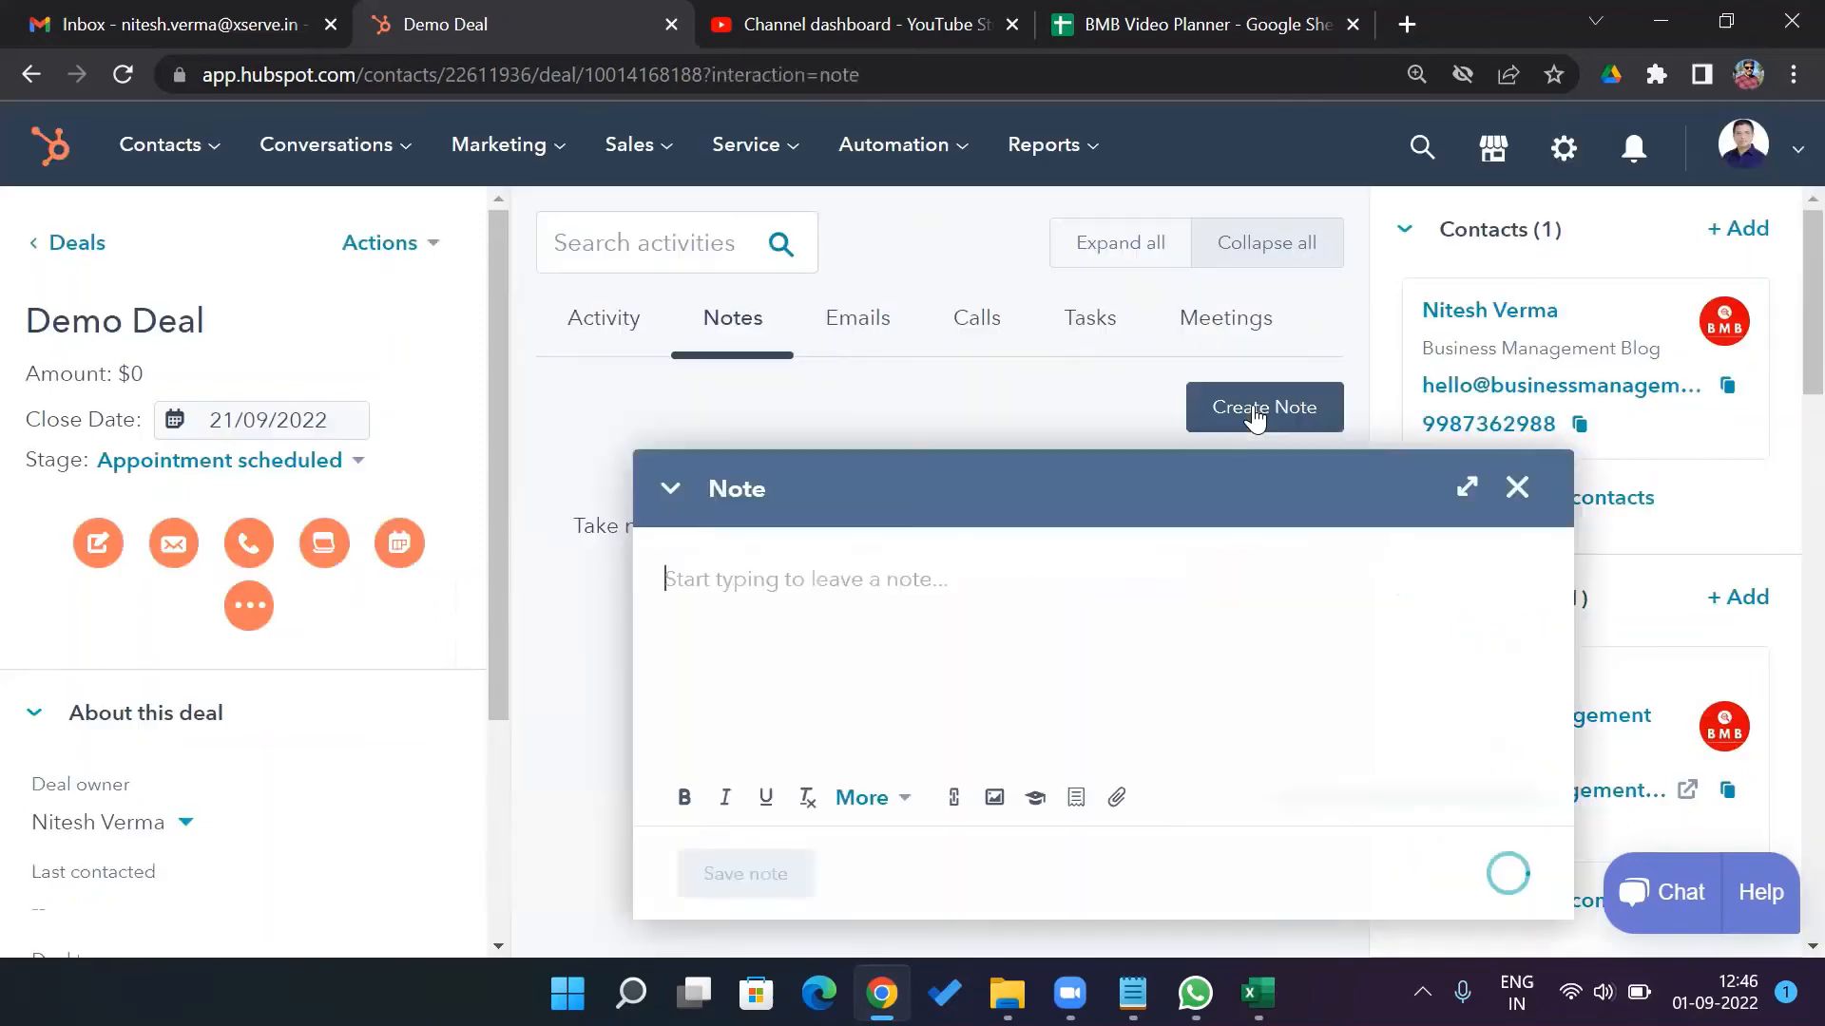
{"action": "type", "text": "Send compan"}
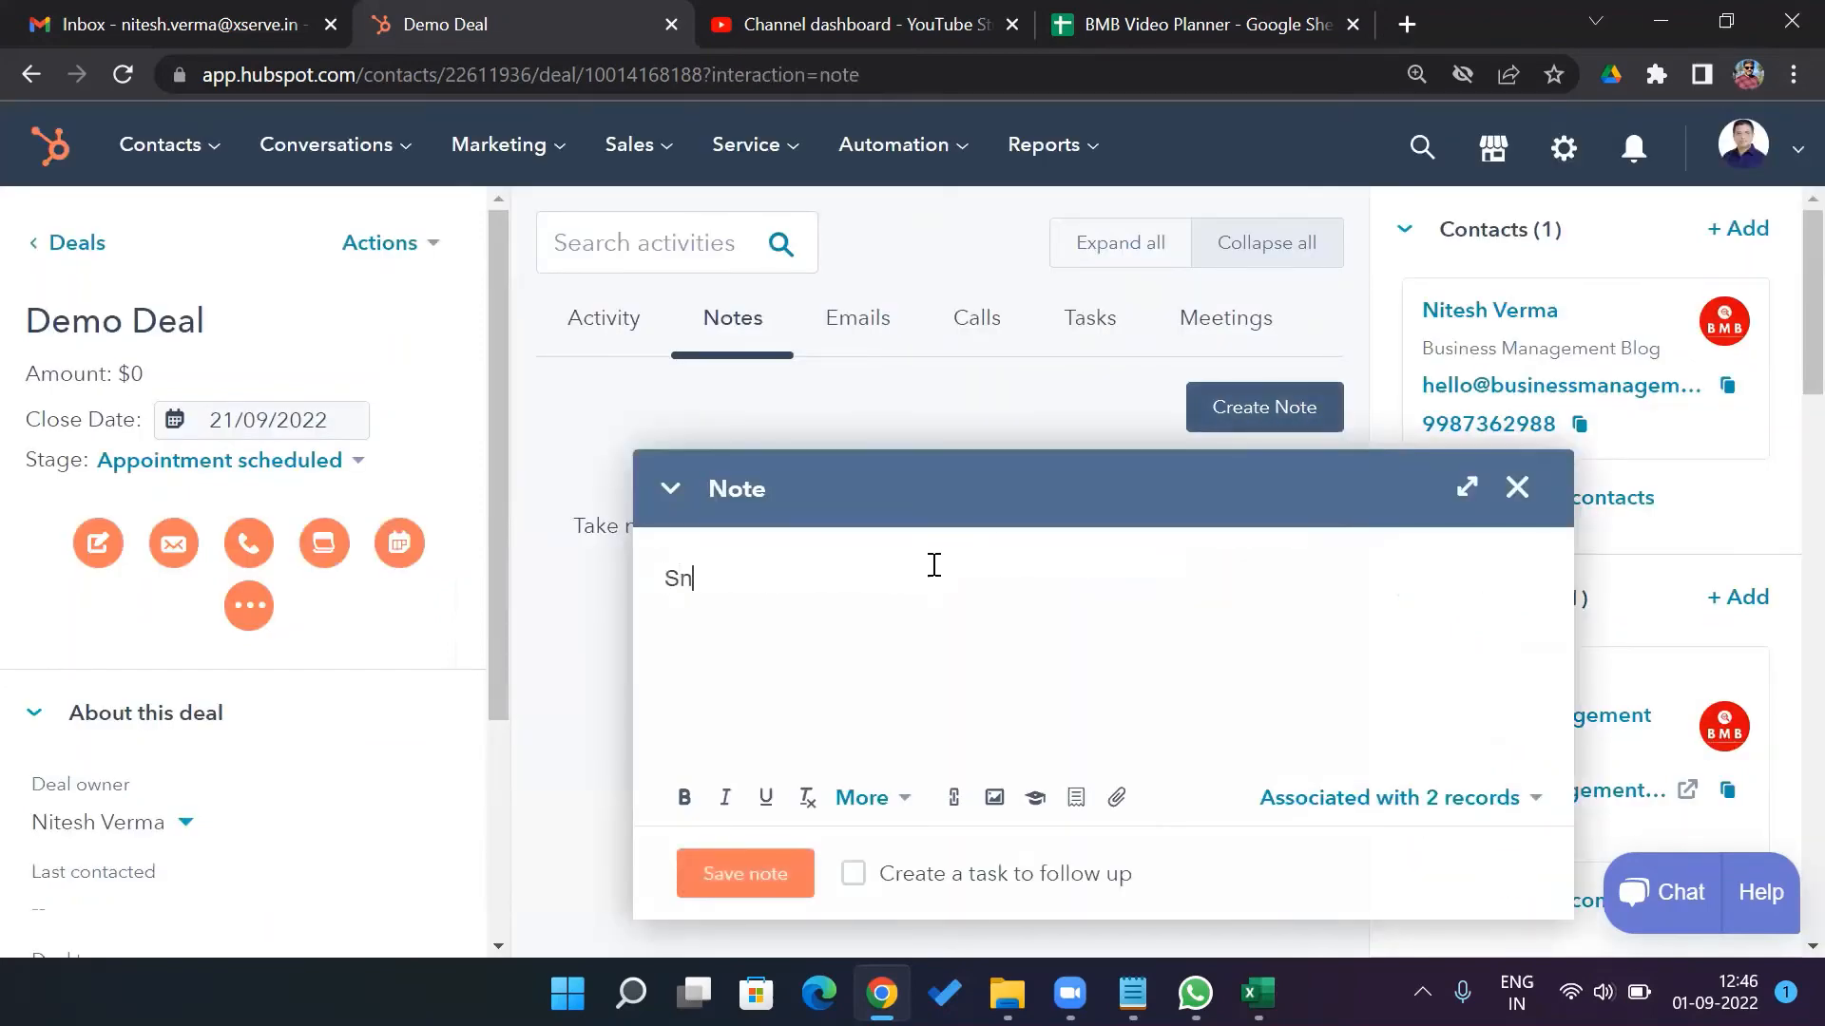
{"action": "type", "text": "y pro"}
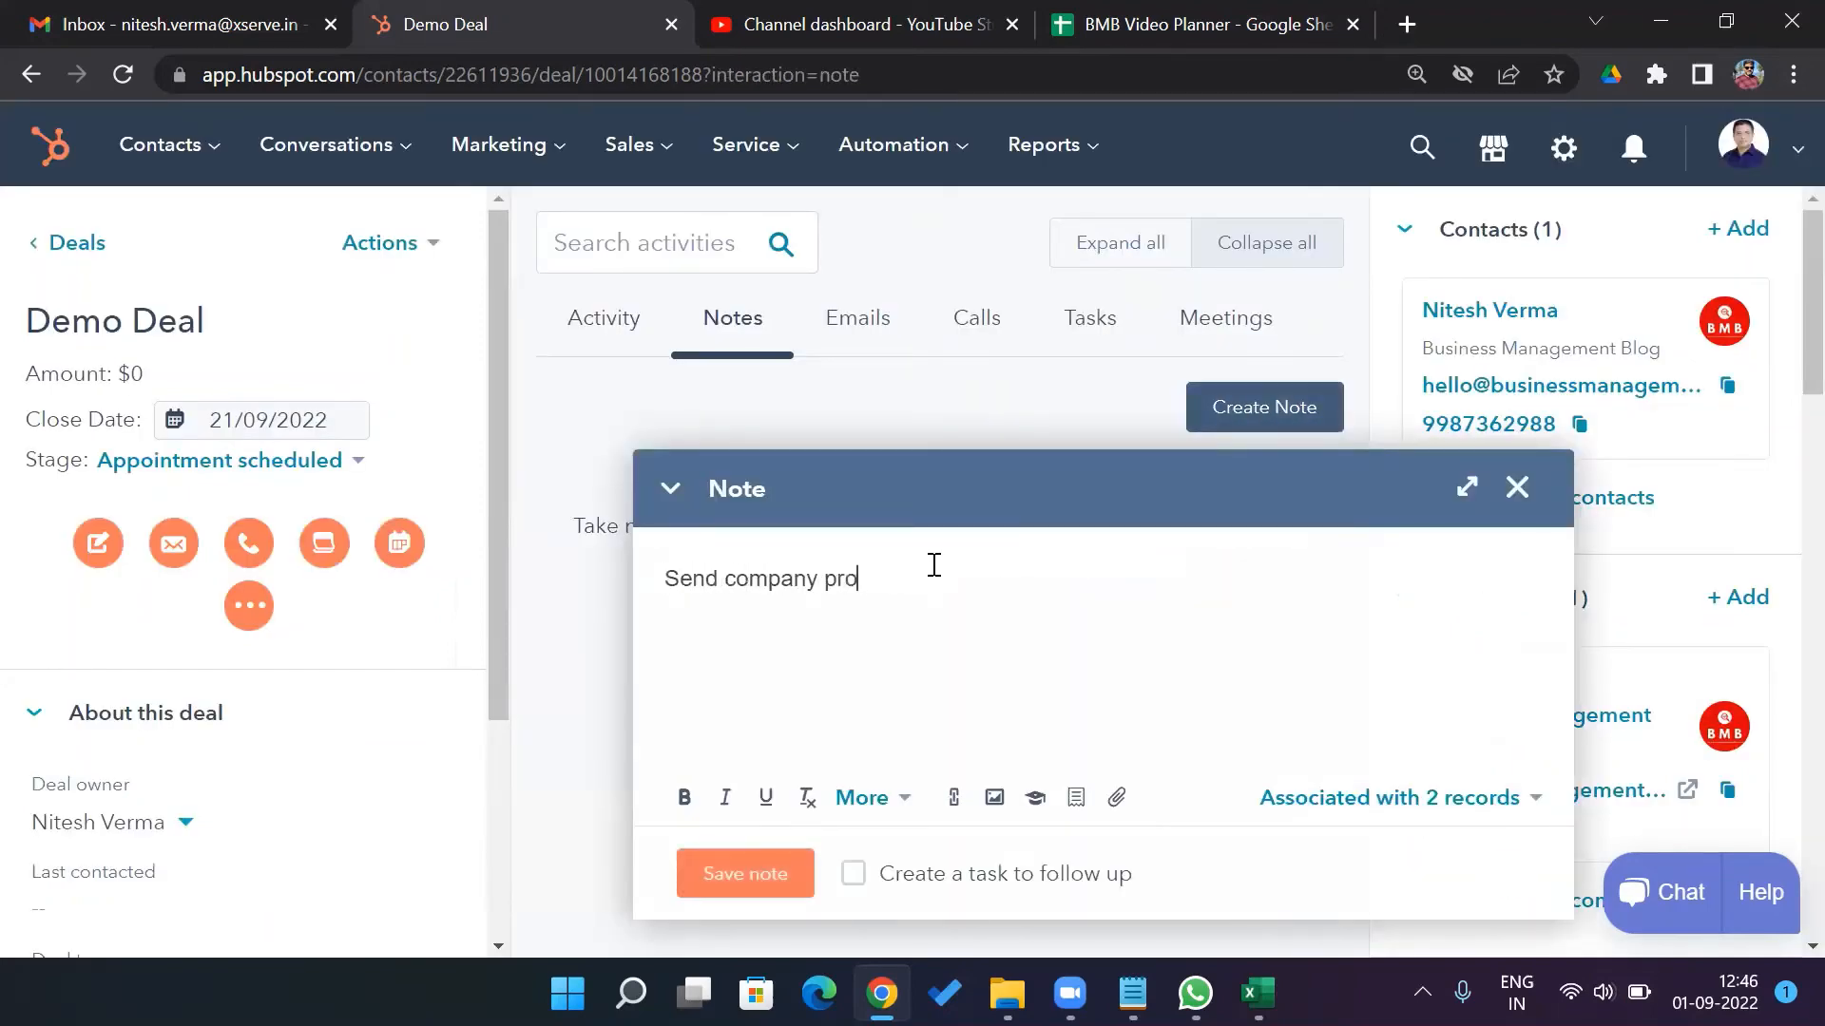
{"action": "type", "text": "file with related case studies by "}
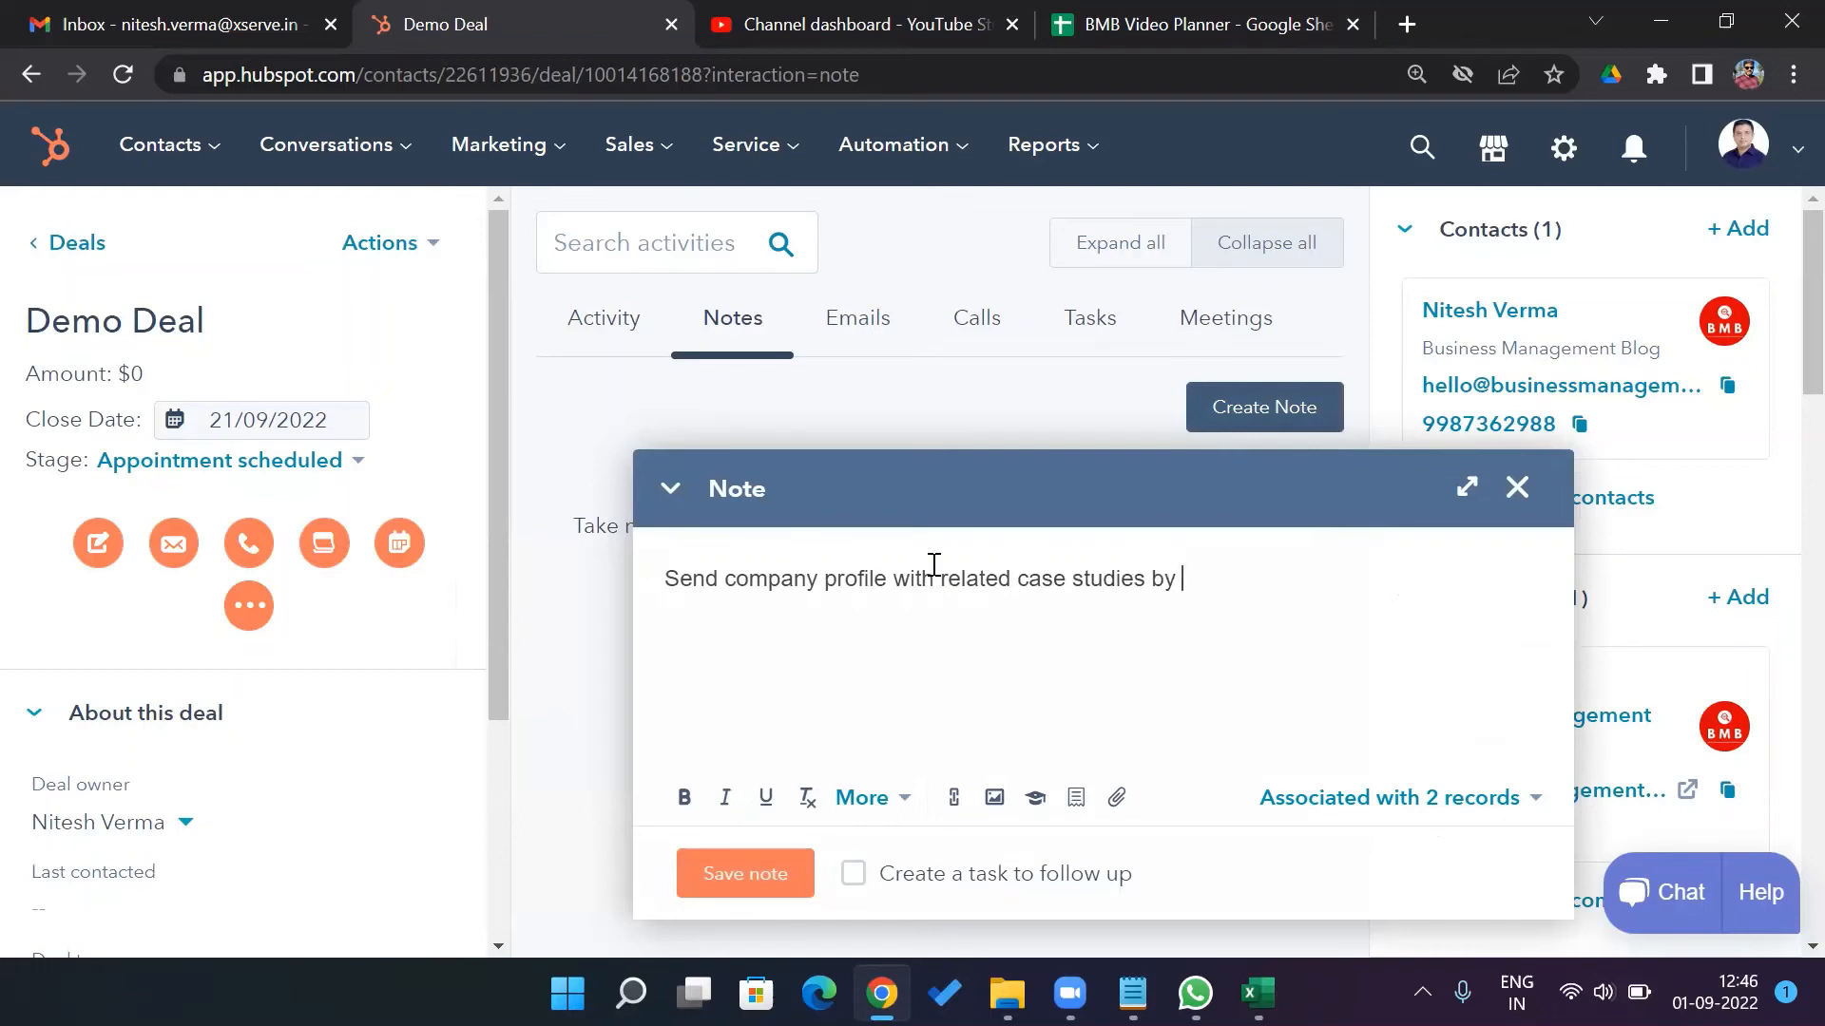
{"action": "type", "text": "the end of the we"}
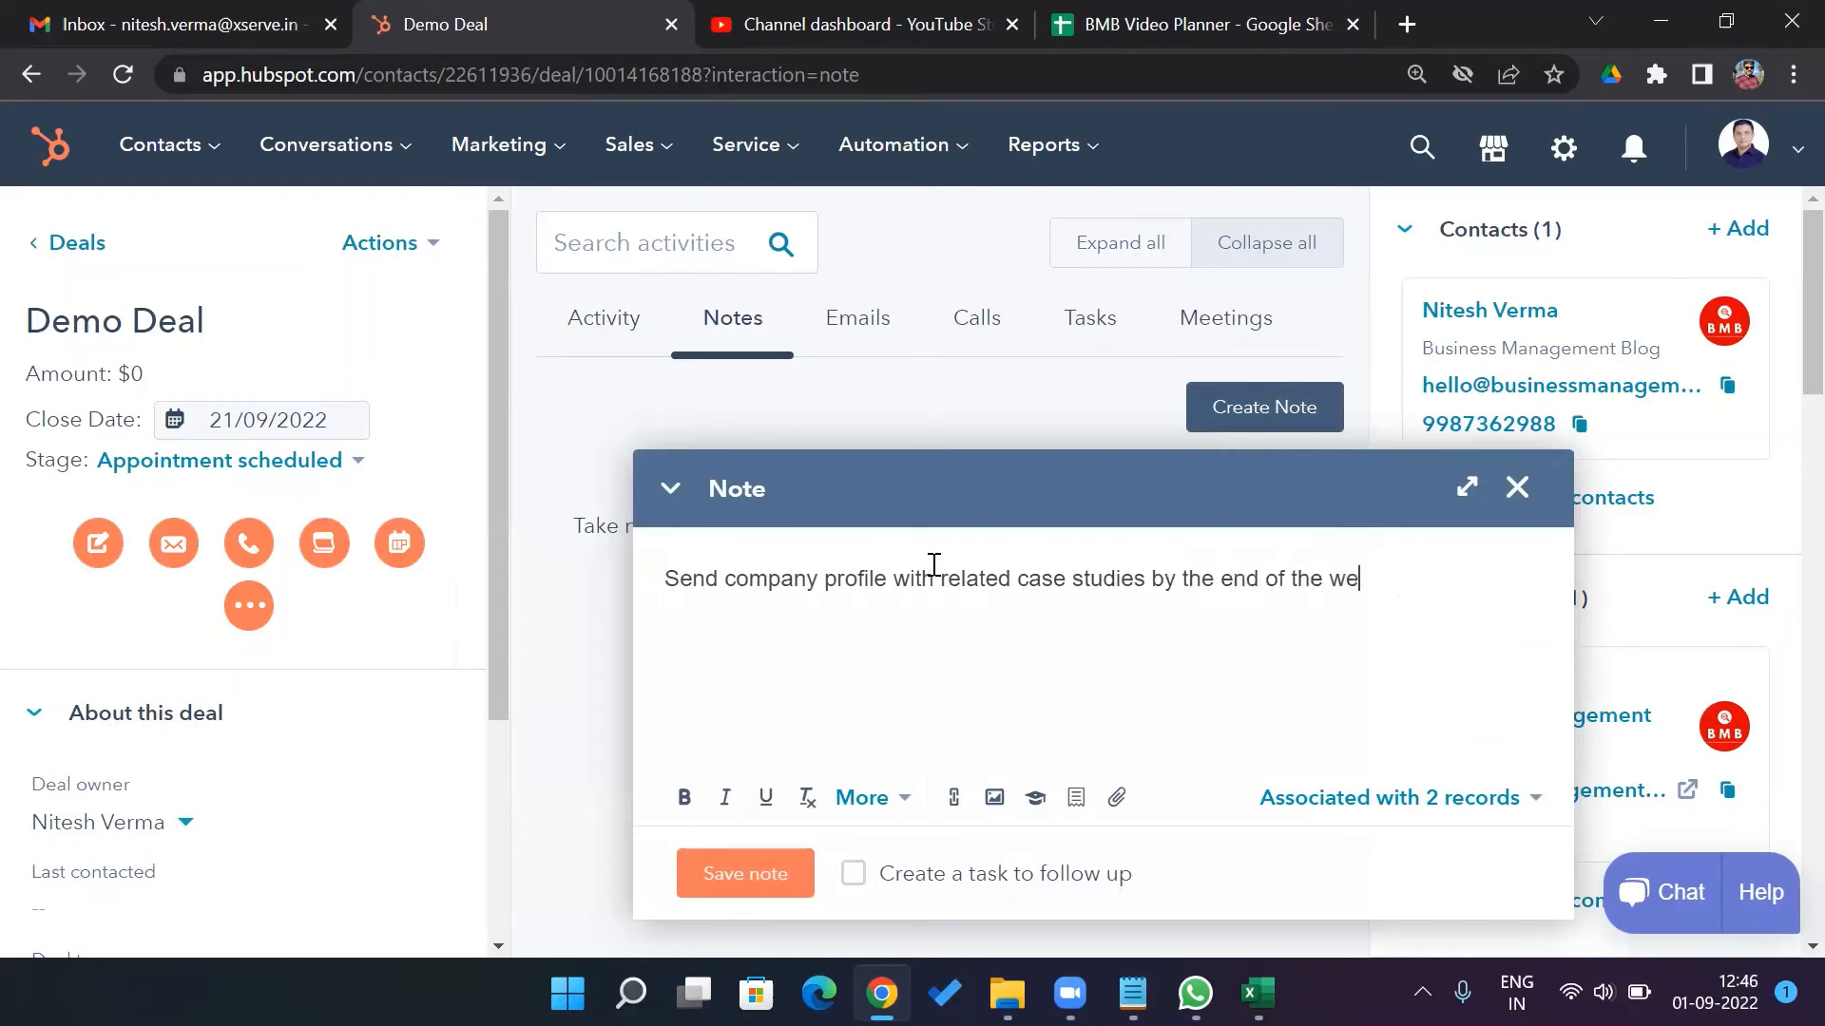
{"action": "type", "text": "ek."}
{"action": "left_click", "coordinate": [855, 874]}
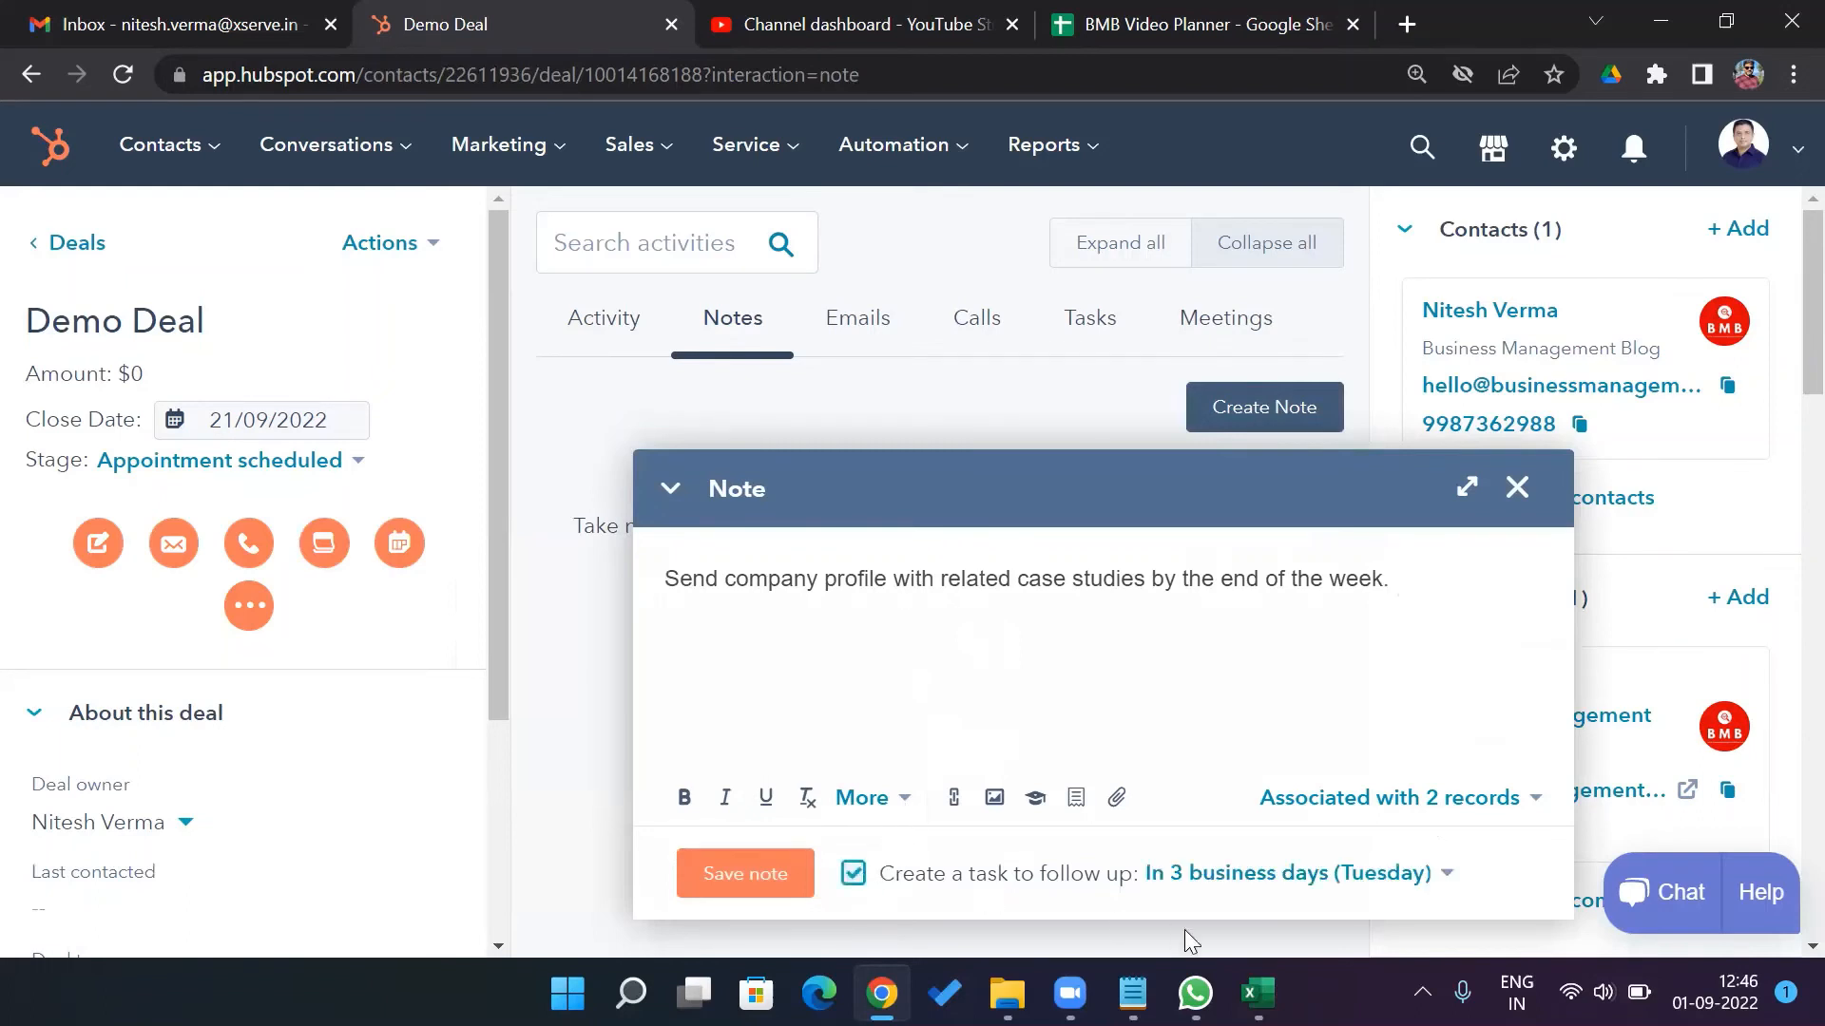
{"action": "left_click", "coordinate": [775, 882]}
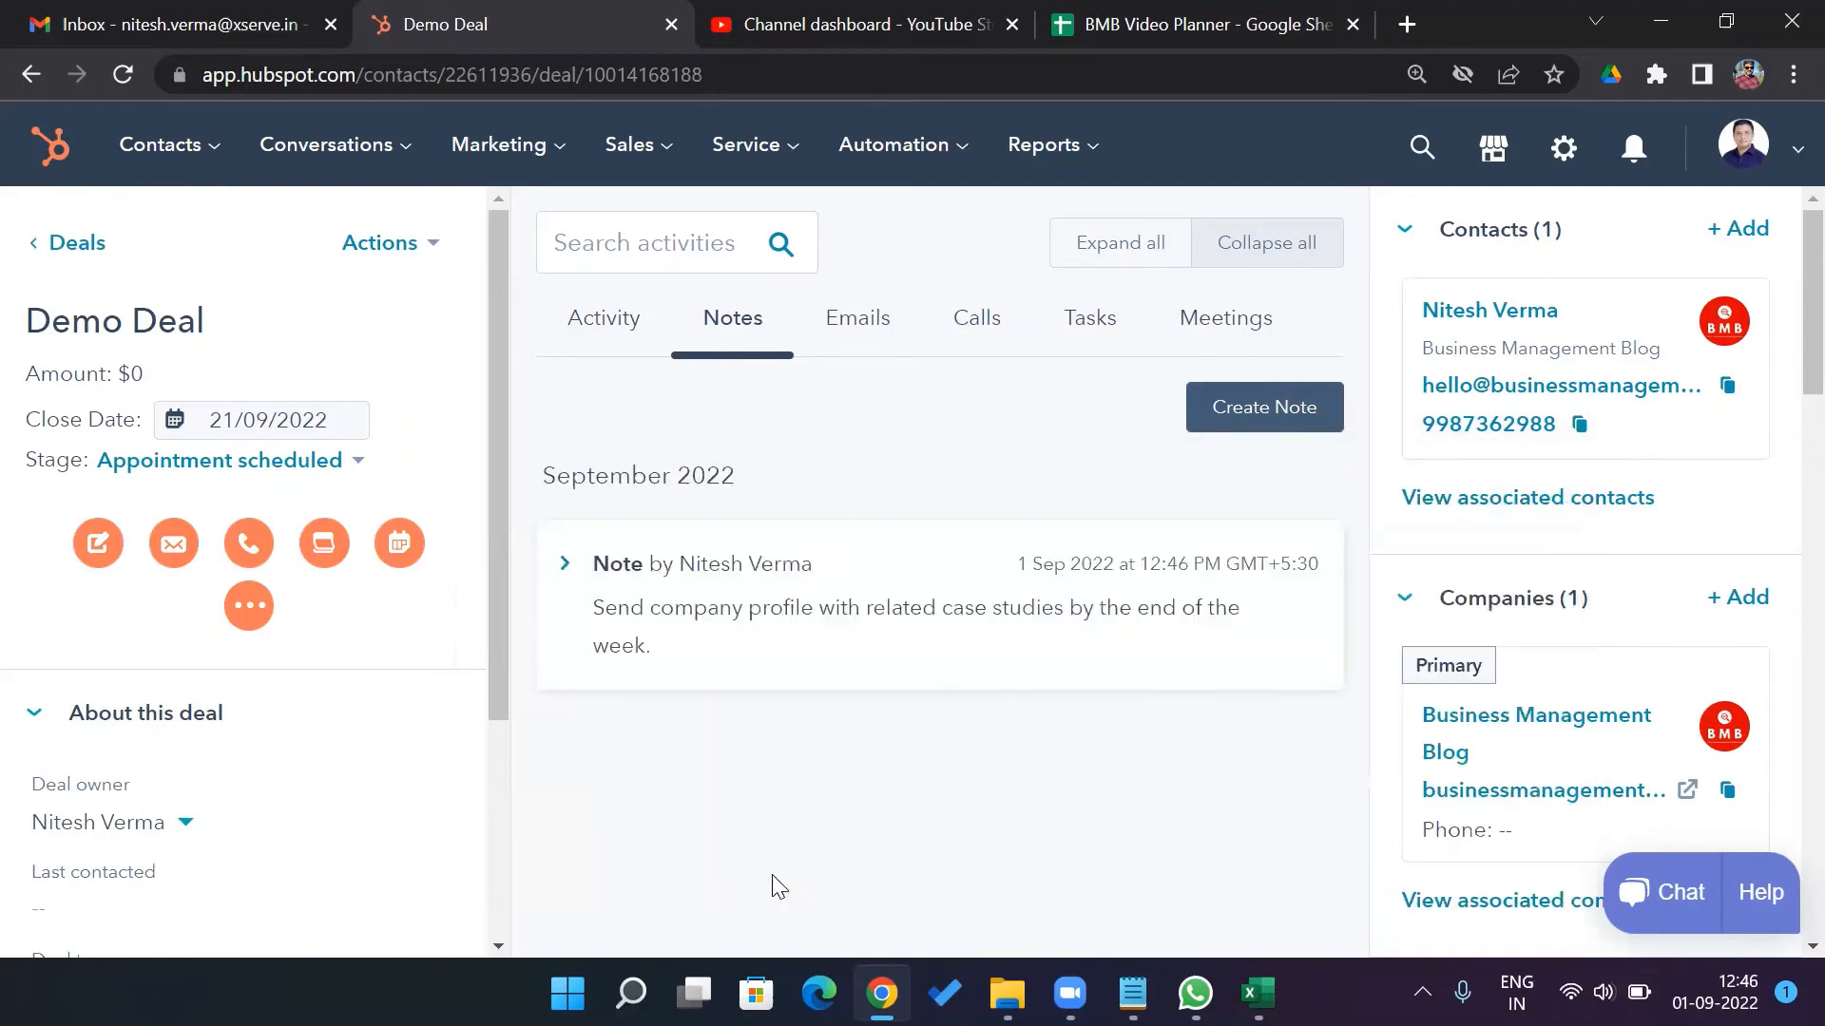
Review the deal's Tasks, Meetings, Emails and Calls tabs, then return to the Deals list
{"action": "left_click", "coordinate": [1103, 326]}
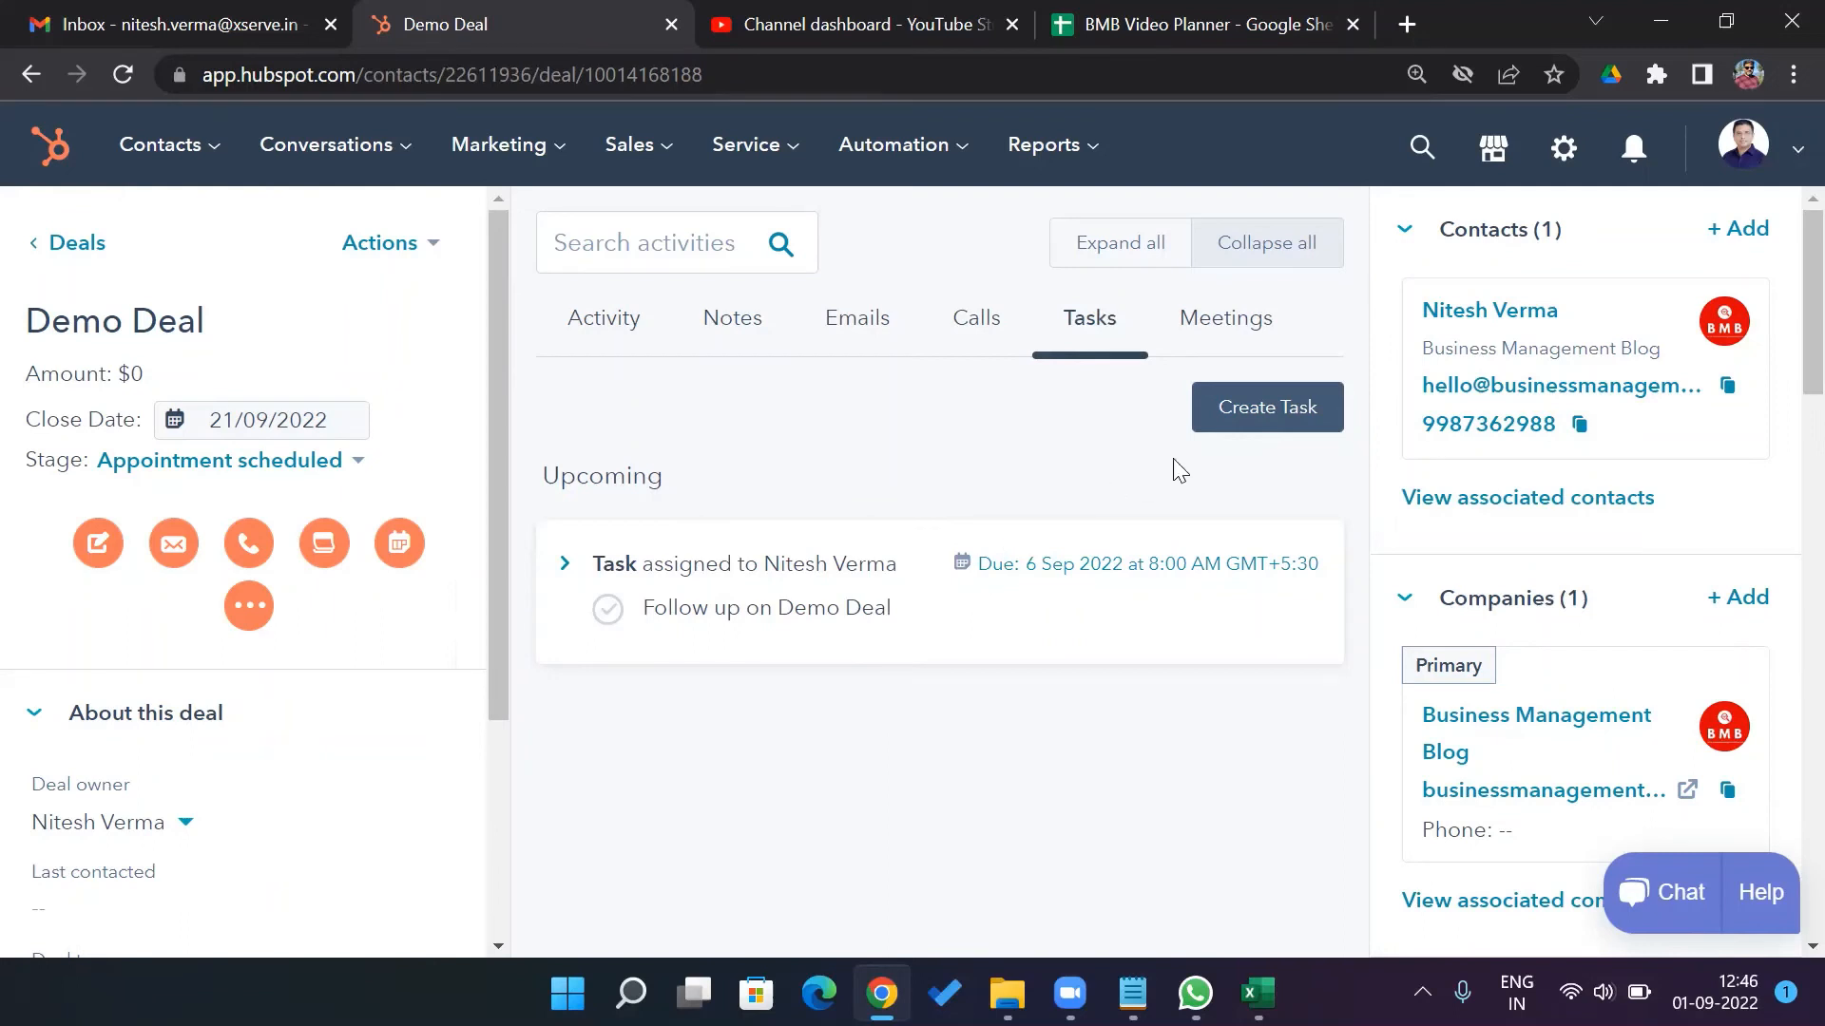
{"action": "left_click", "coordinate": [1246, 340]}
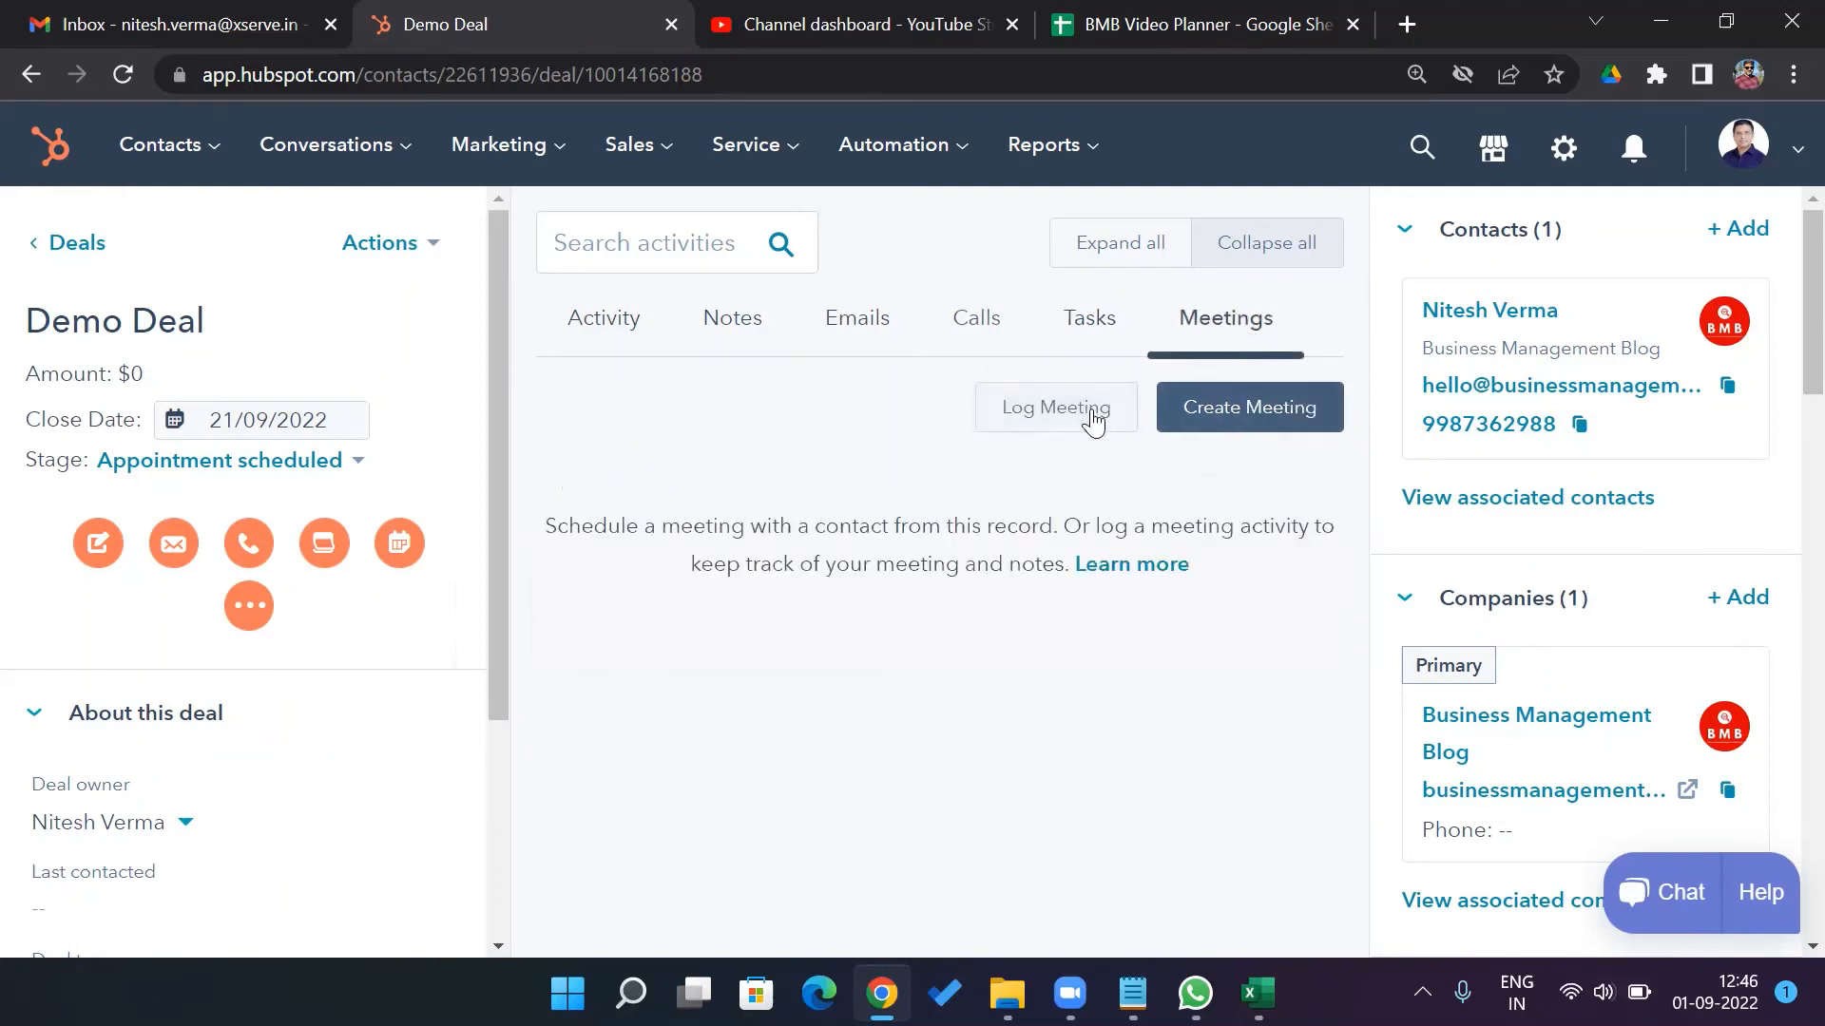
{"action": "left_click", "coordinate": [874, 333]}
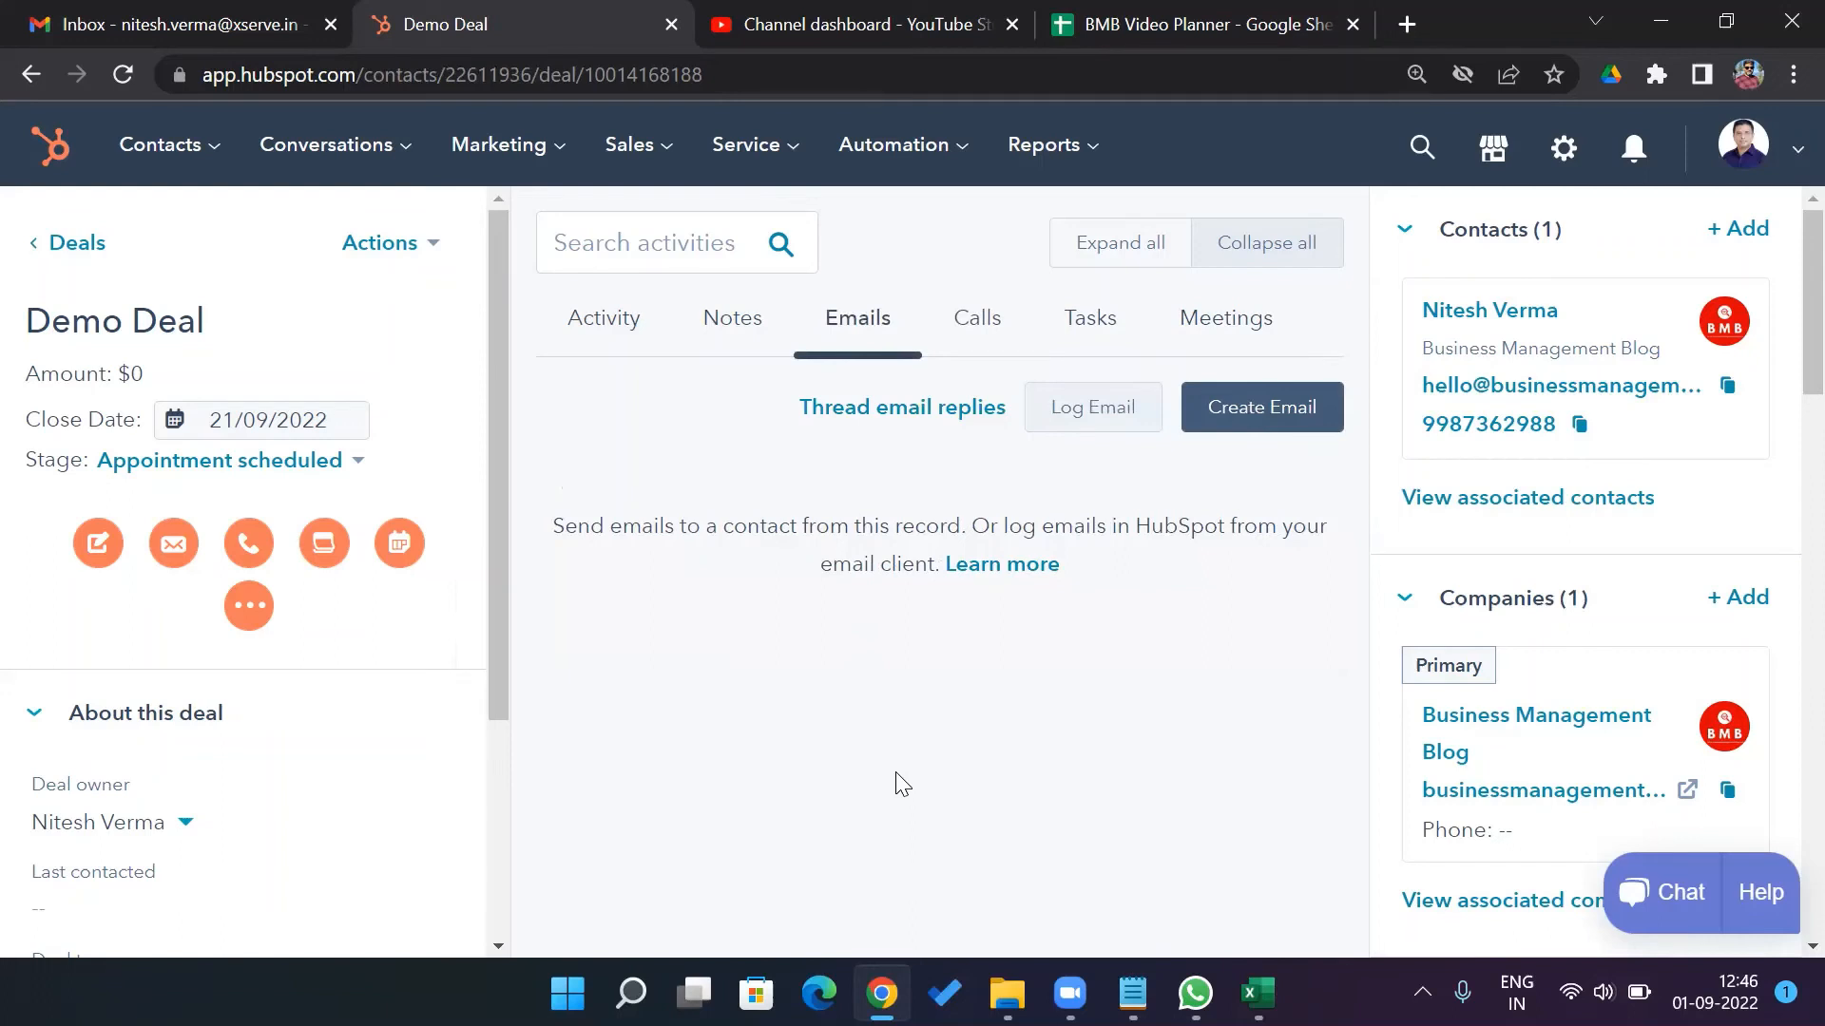
{"action": "left_click", "coordinate": [973, 322]}
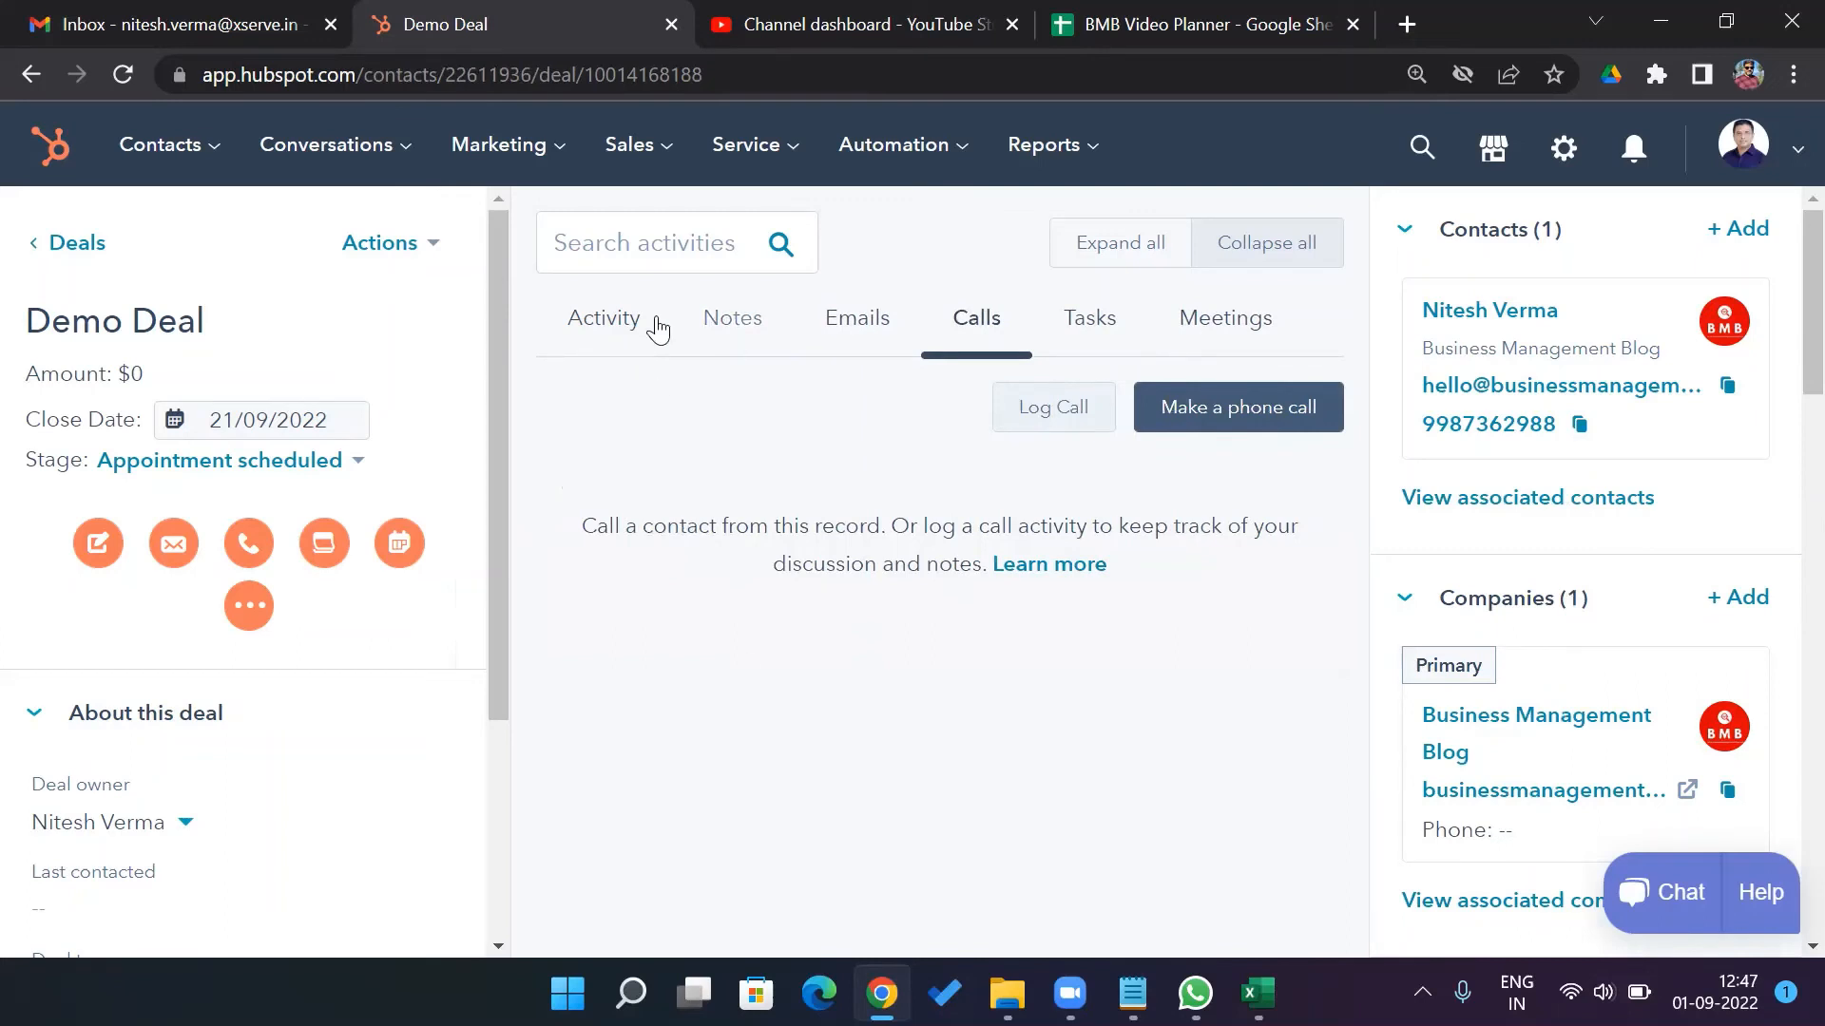
{"action": "left_click", "coordinate": [74, 244]}
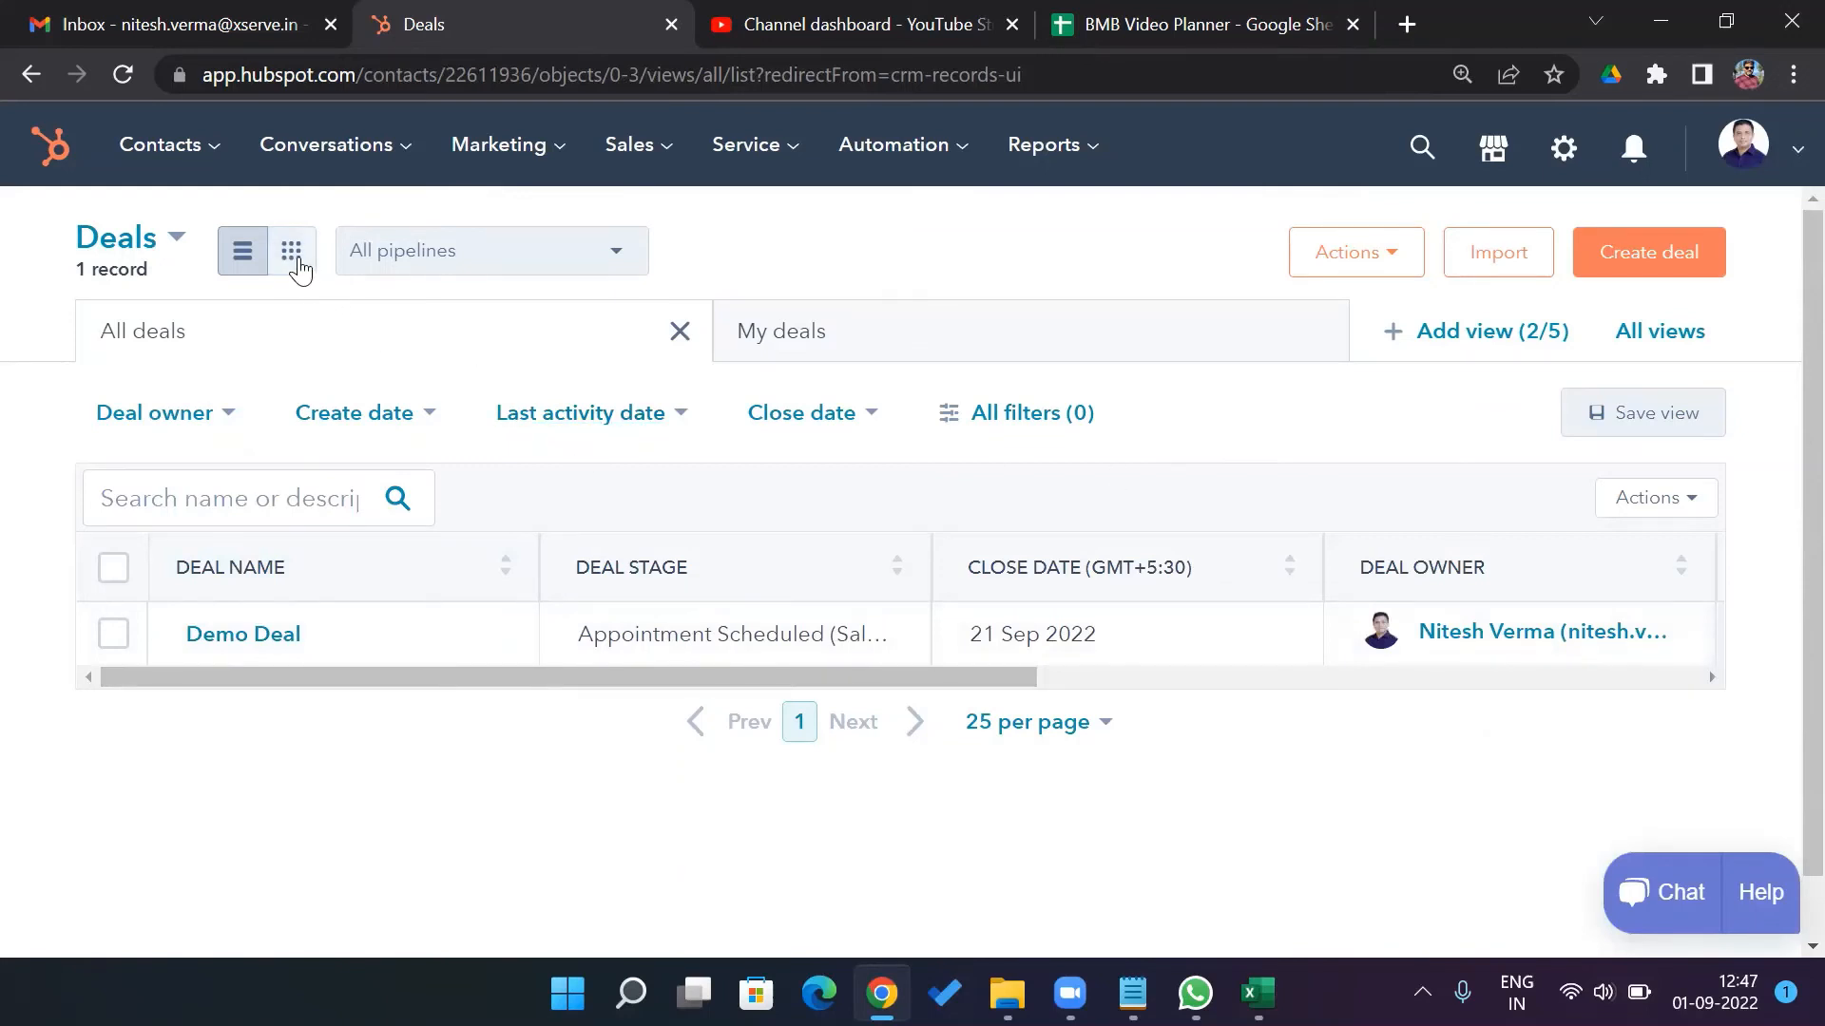
In board view, drag Demo Deal from Appointment Scheduled to Qualified to Buy
{"action": "left_click", "coordinate": [298, 268]}
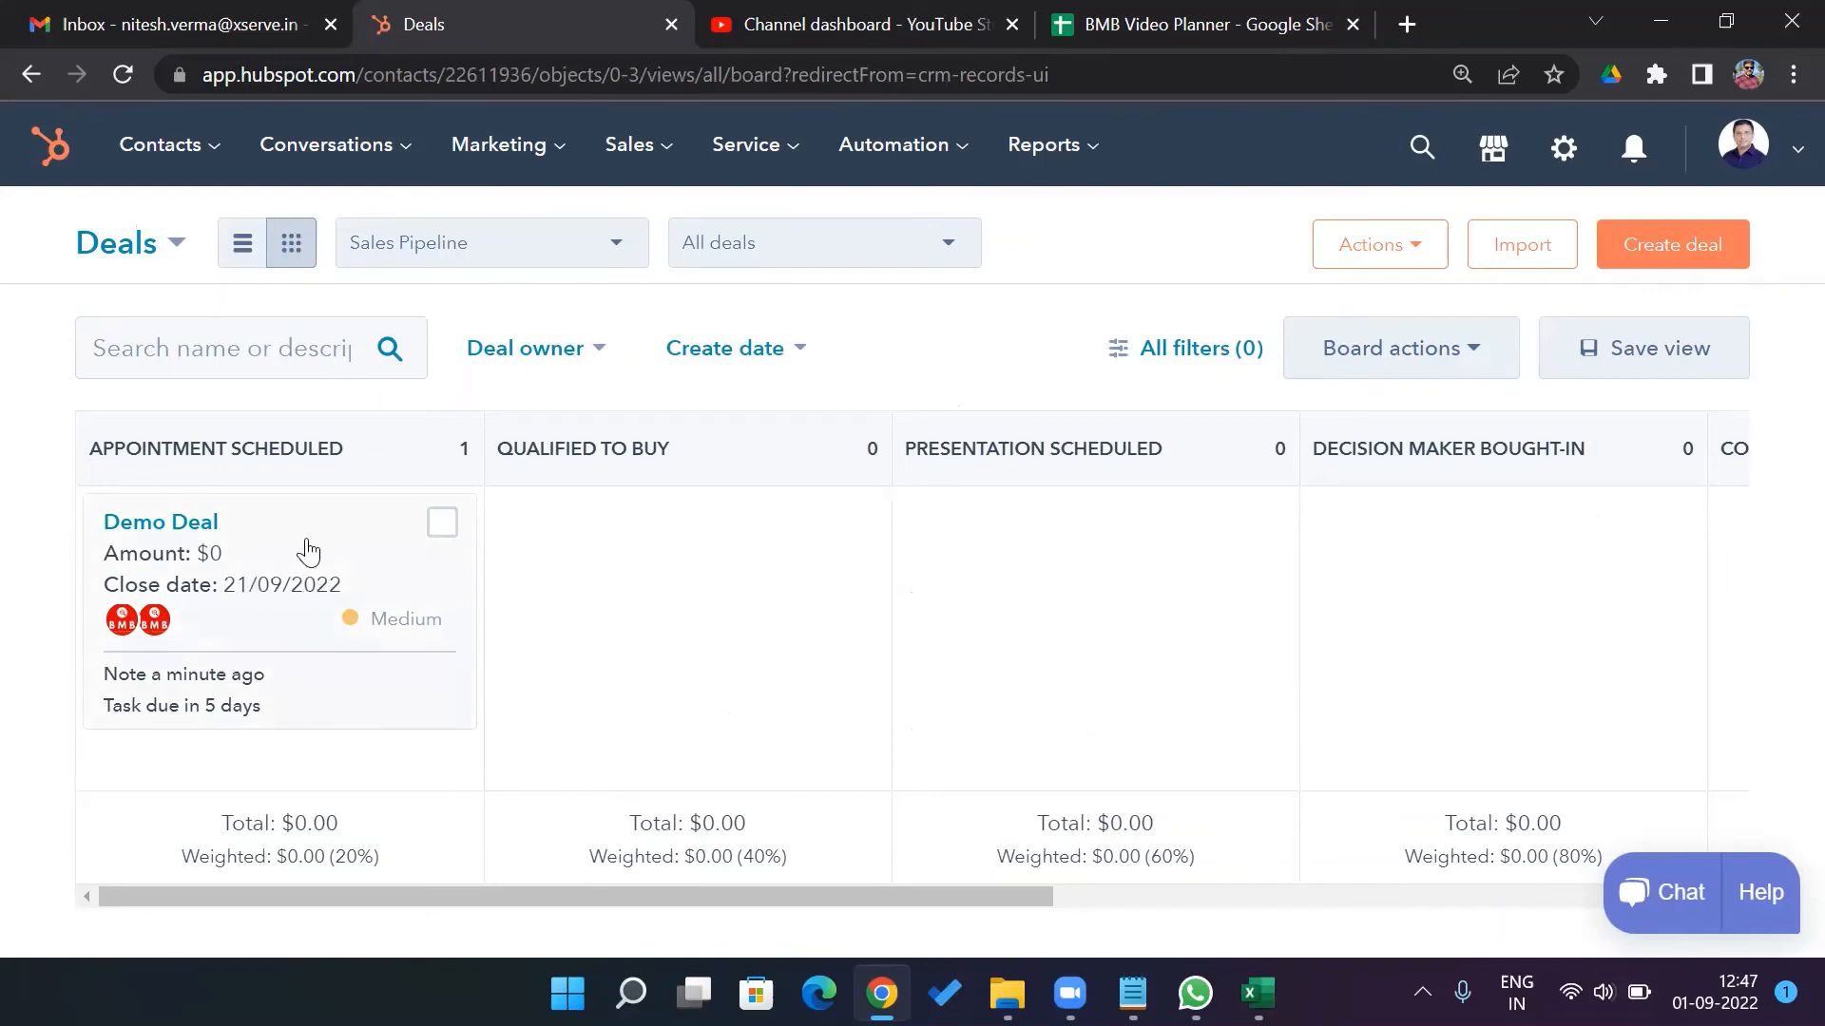
{"action": "left_click_drag", "start_coordinate": [308, 551], "coordinate": [756, 556]}
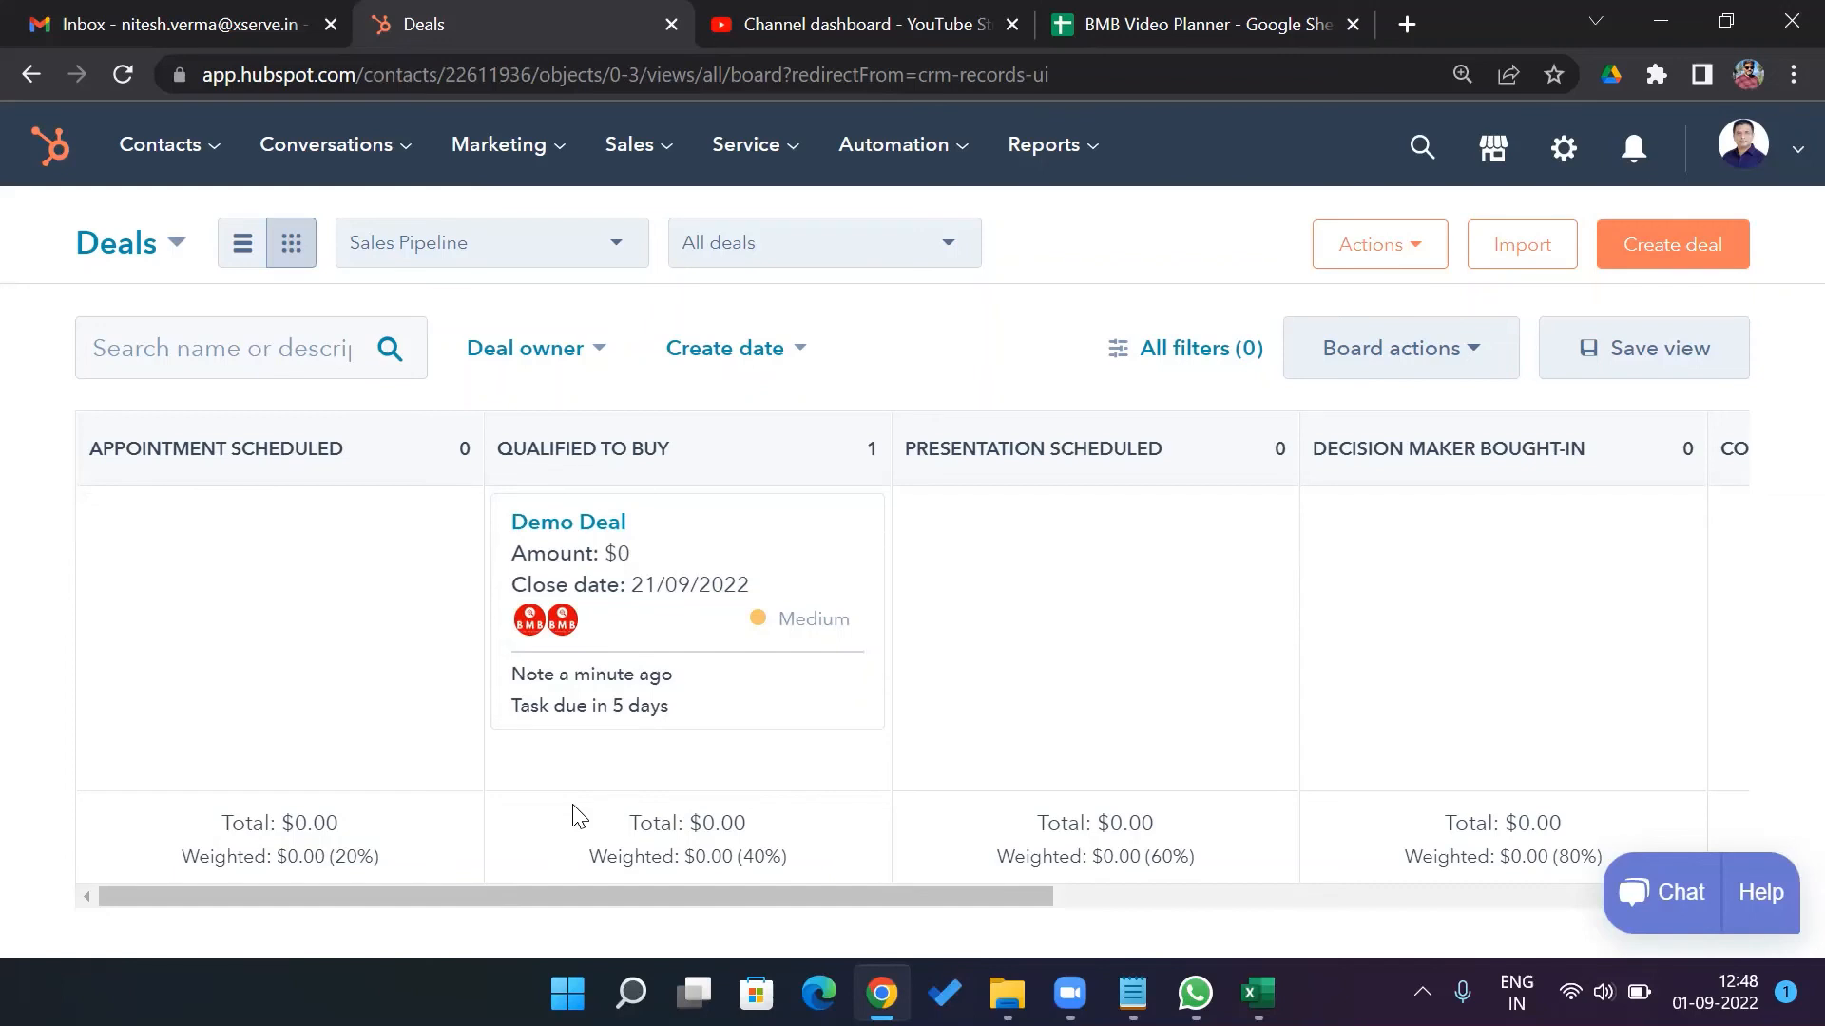
Open the Demo Deal record and review its Notes, Emails and Meetings tabs
{"action": "left_click", "coordinate": [608, 522]}
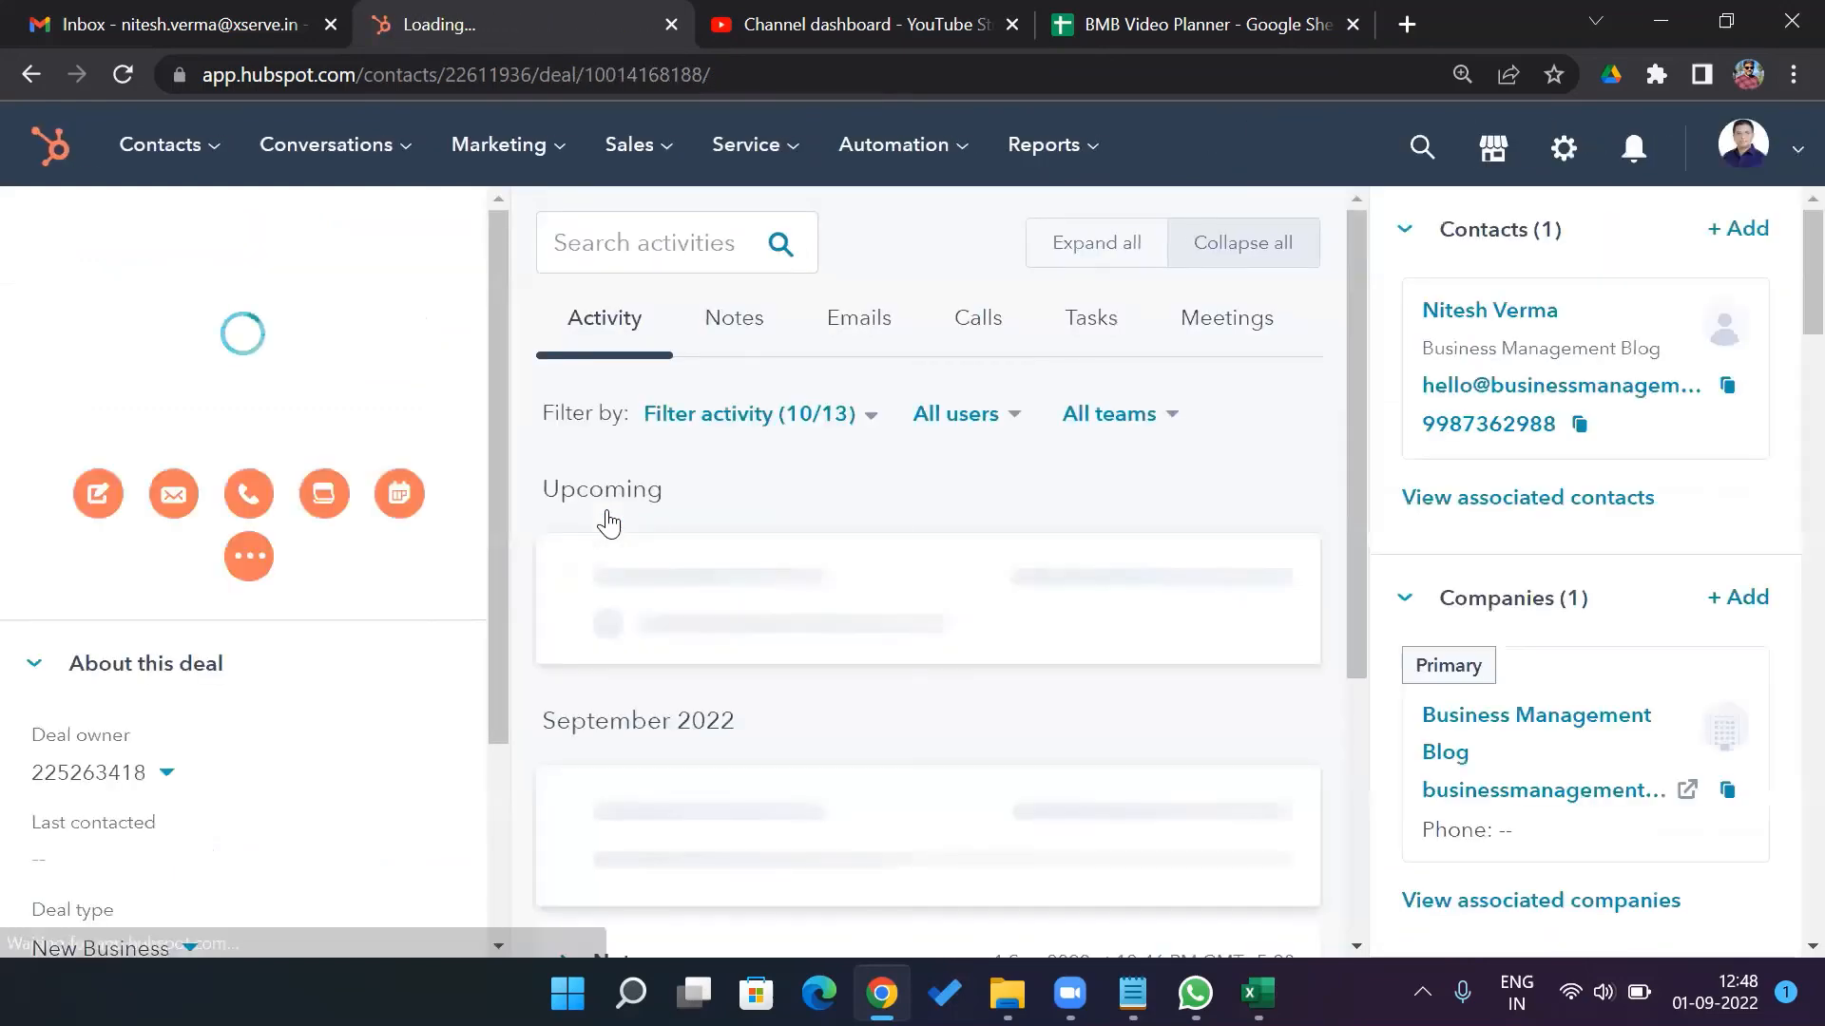
{"action": "left_click", "coordinate": [739, 327]}
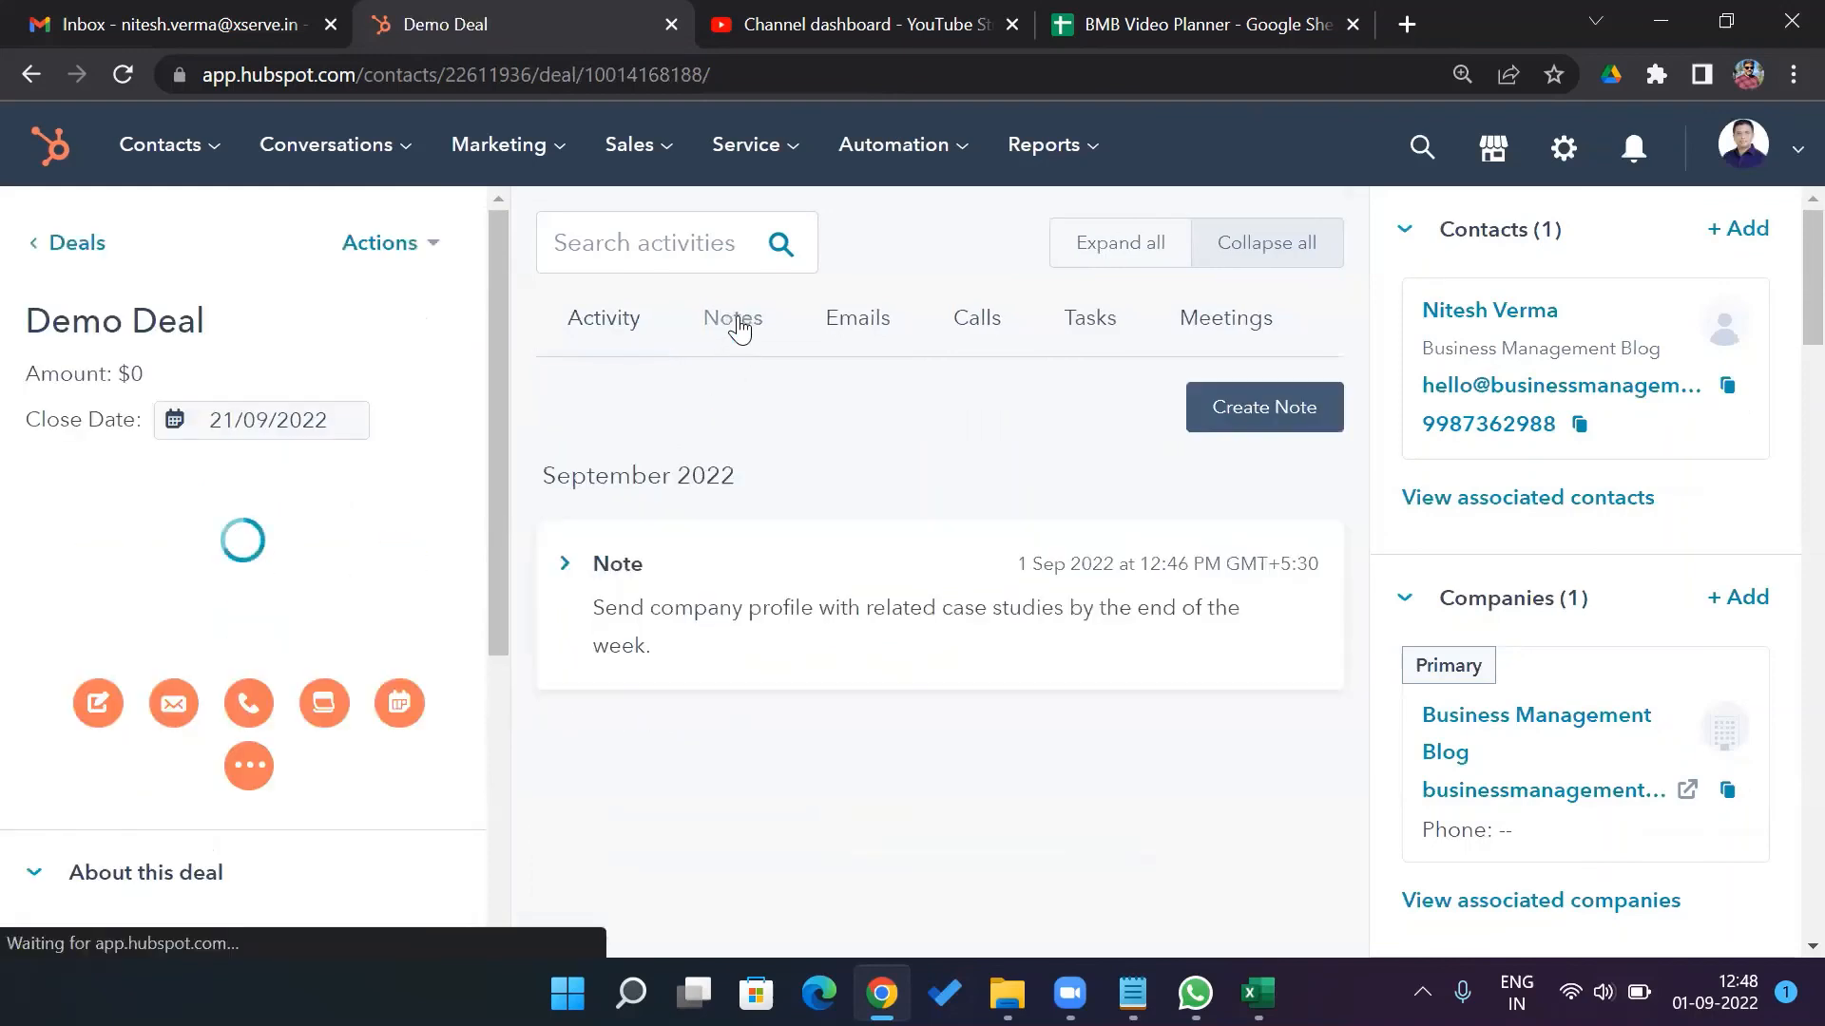
{"action": "left_click", "coordinate": [867, 332]}
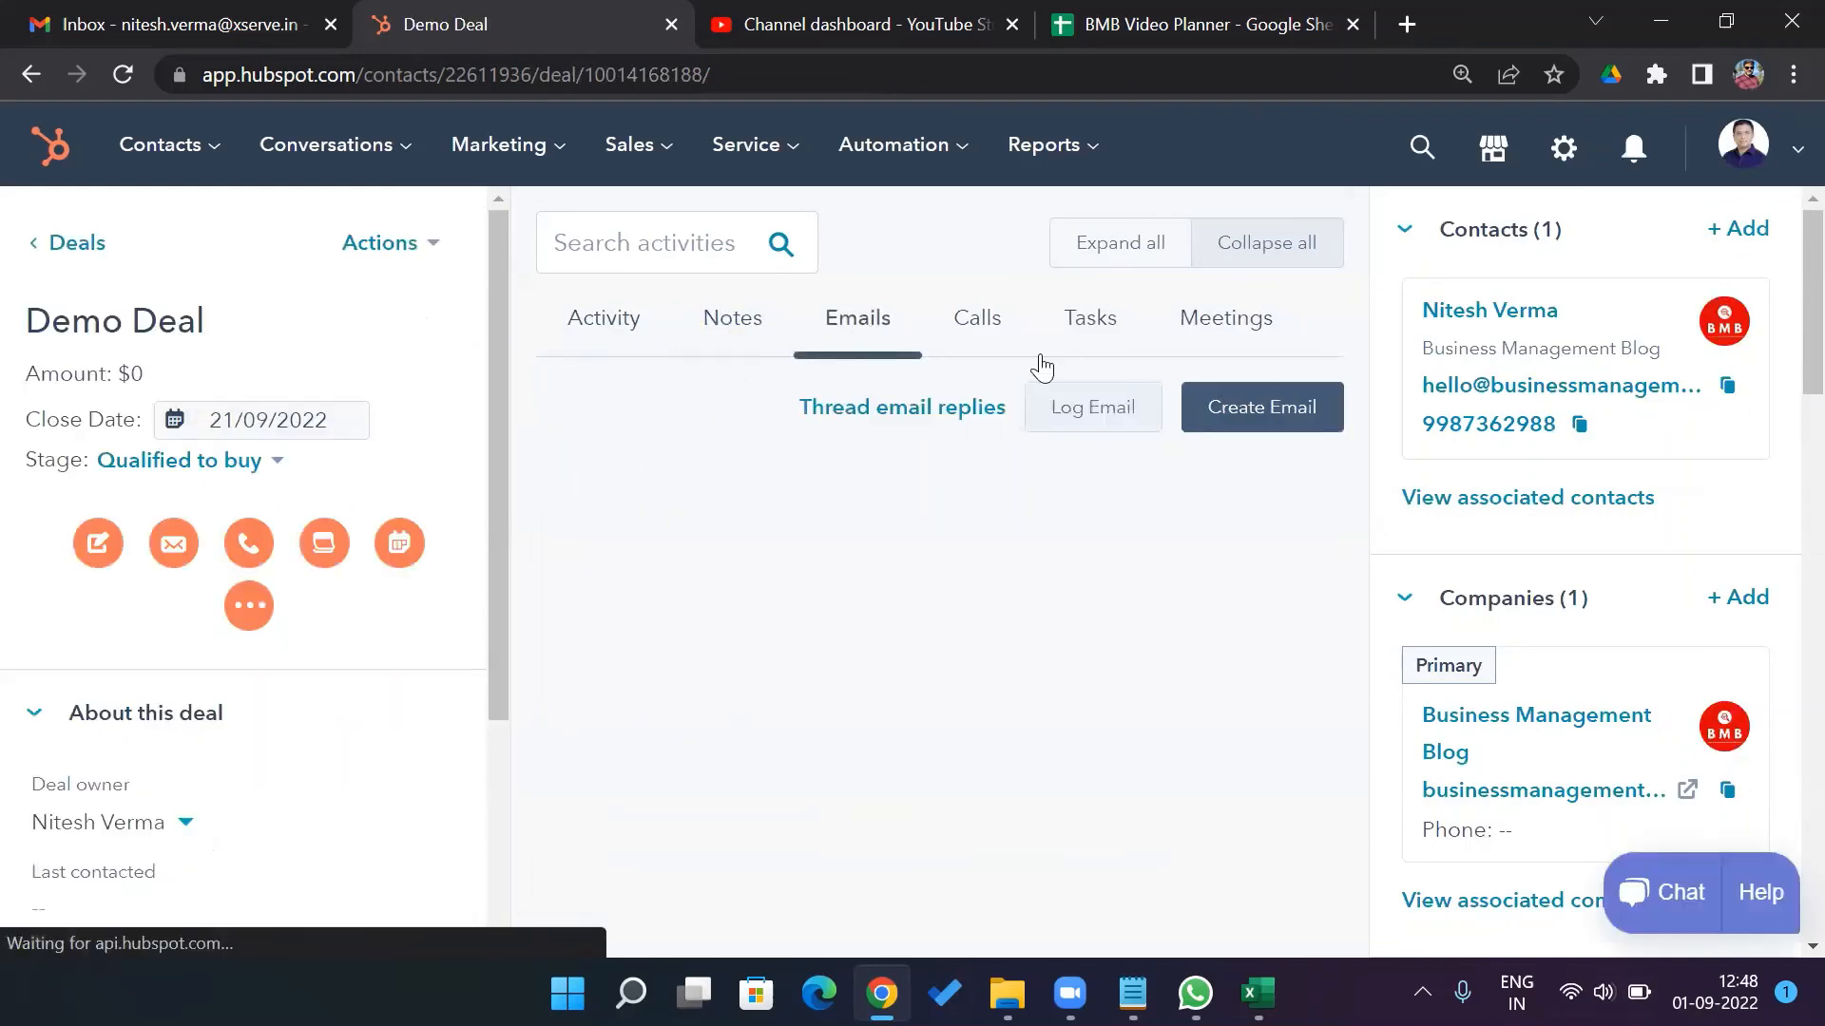
{"action": "left_click", "coordinate": [1229, 334]}
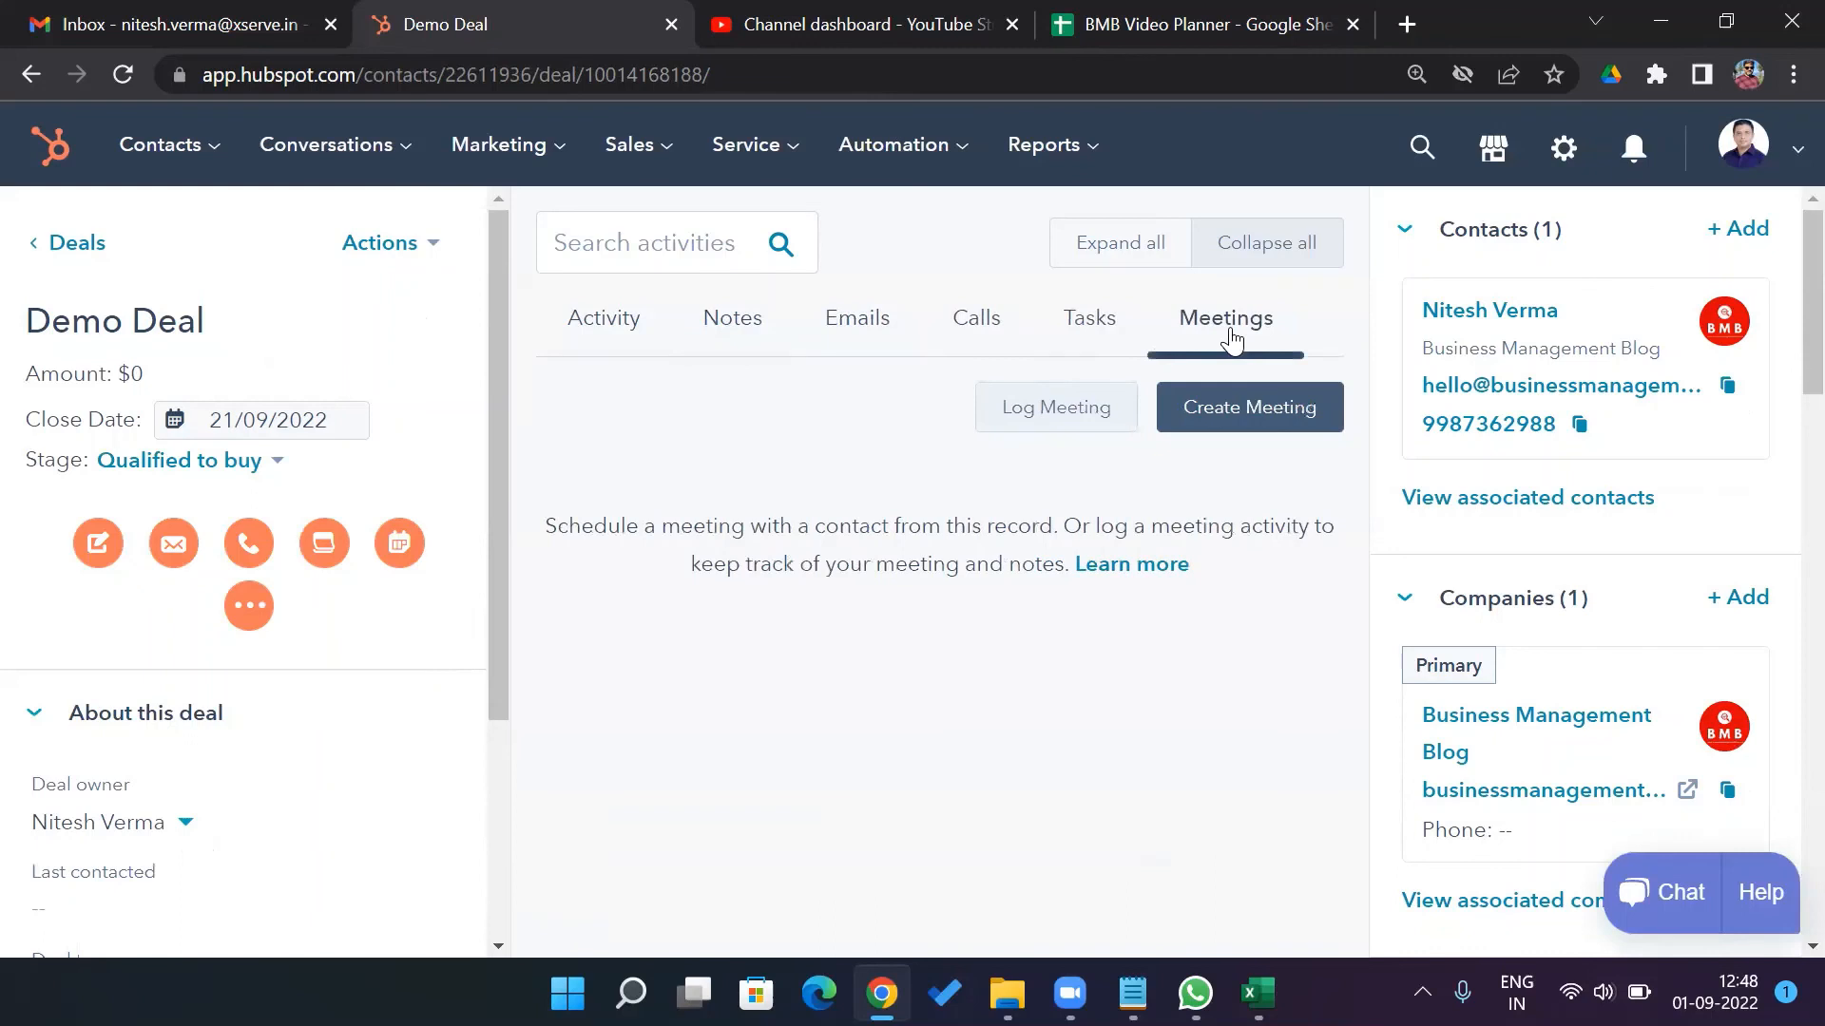